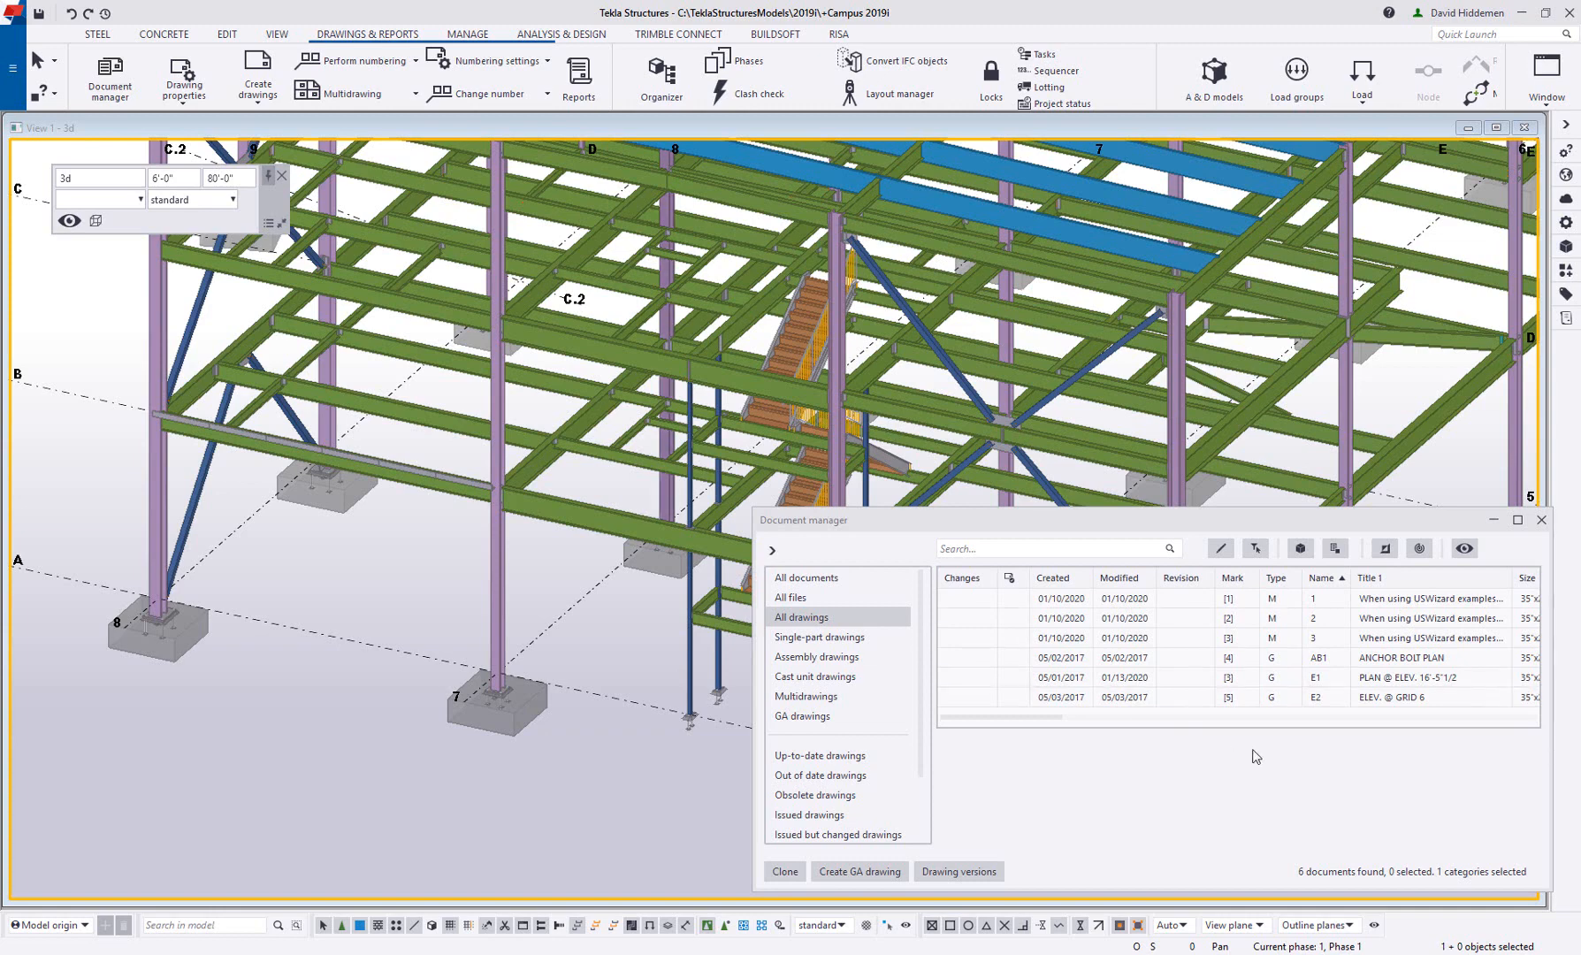
# Open drawing E1, examine the section and detail views placed above its sheet, and close the drawing.
pyautogui.click(1286, 687)
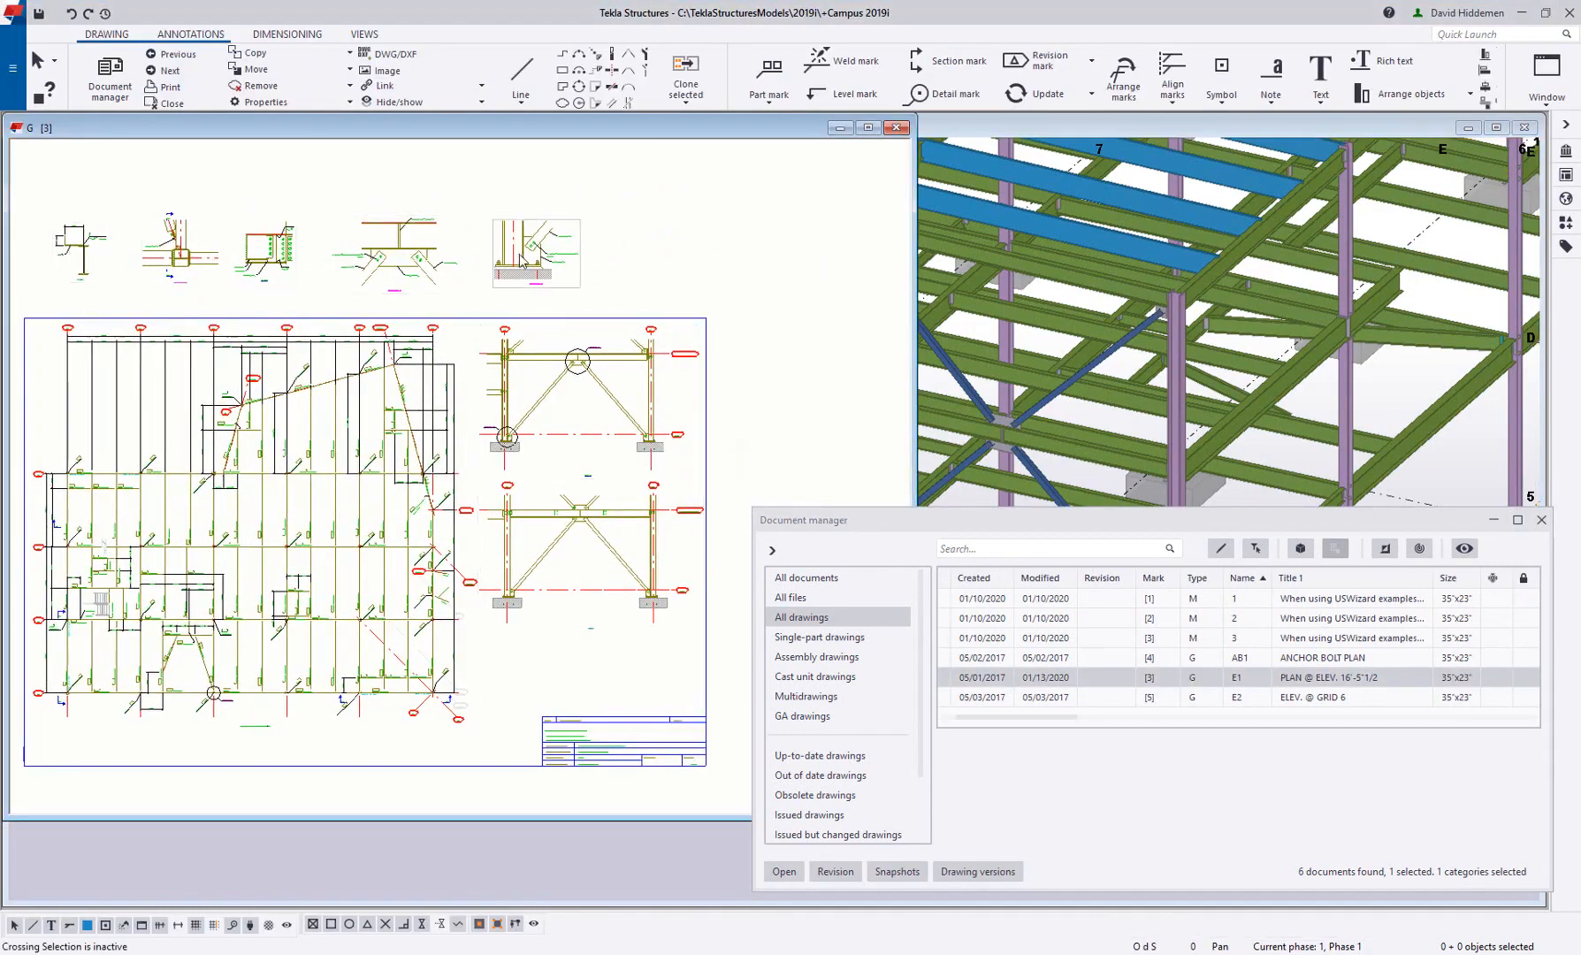
pyautogui.scroll(3, 440, 394)
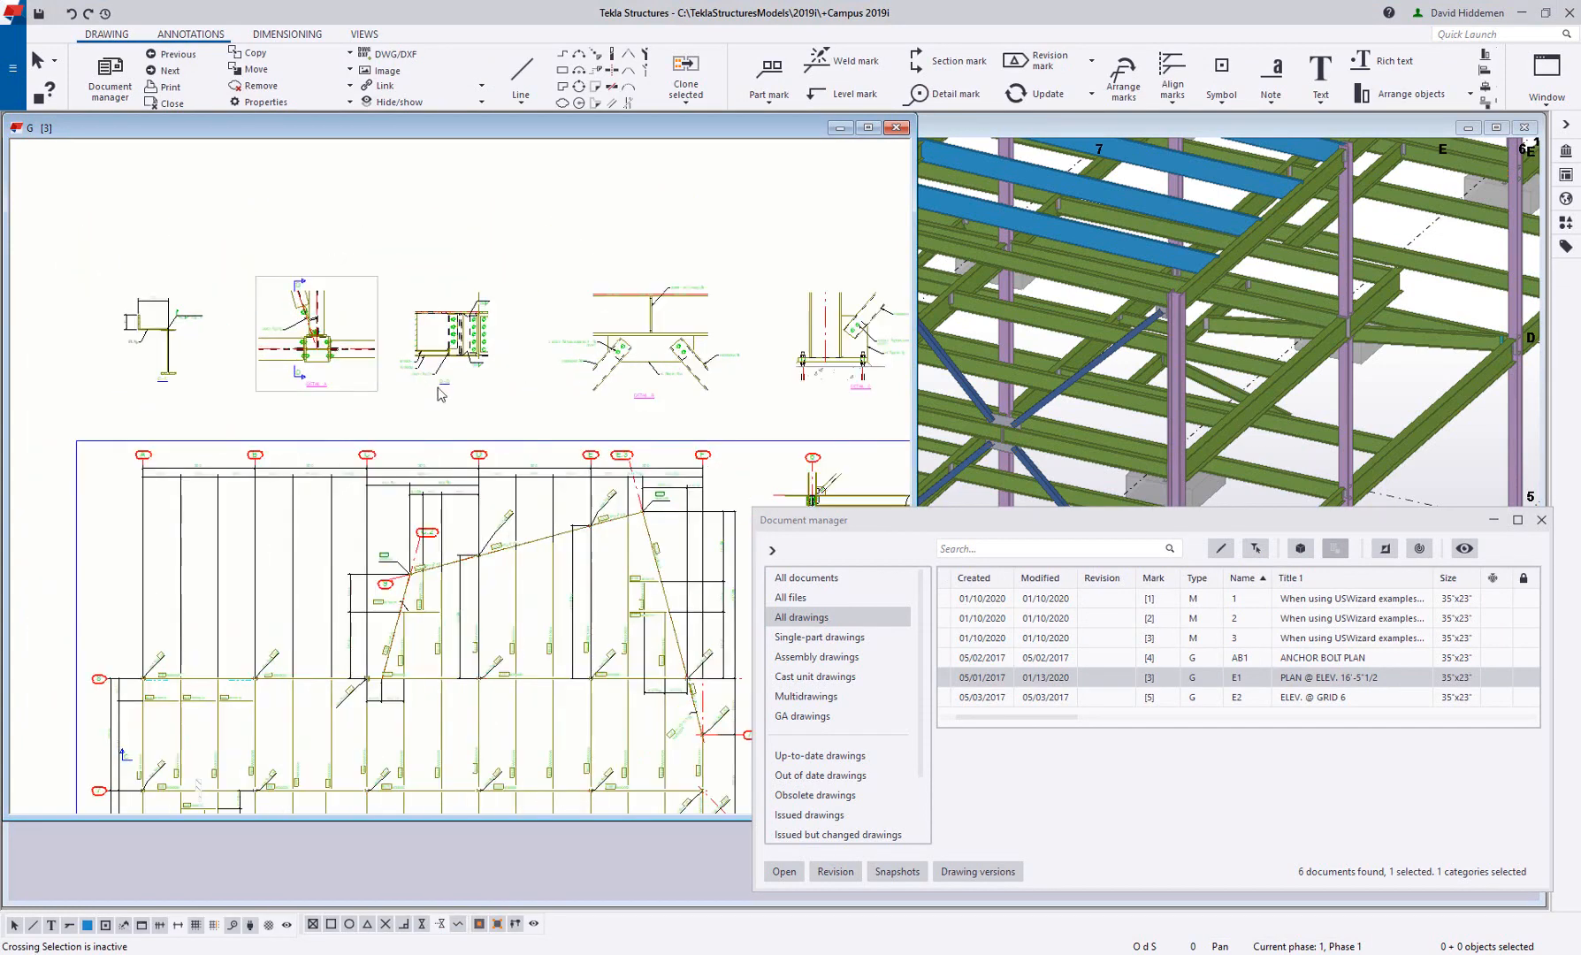
pyautogui.scroll(-3, 505, 466)
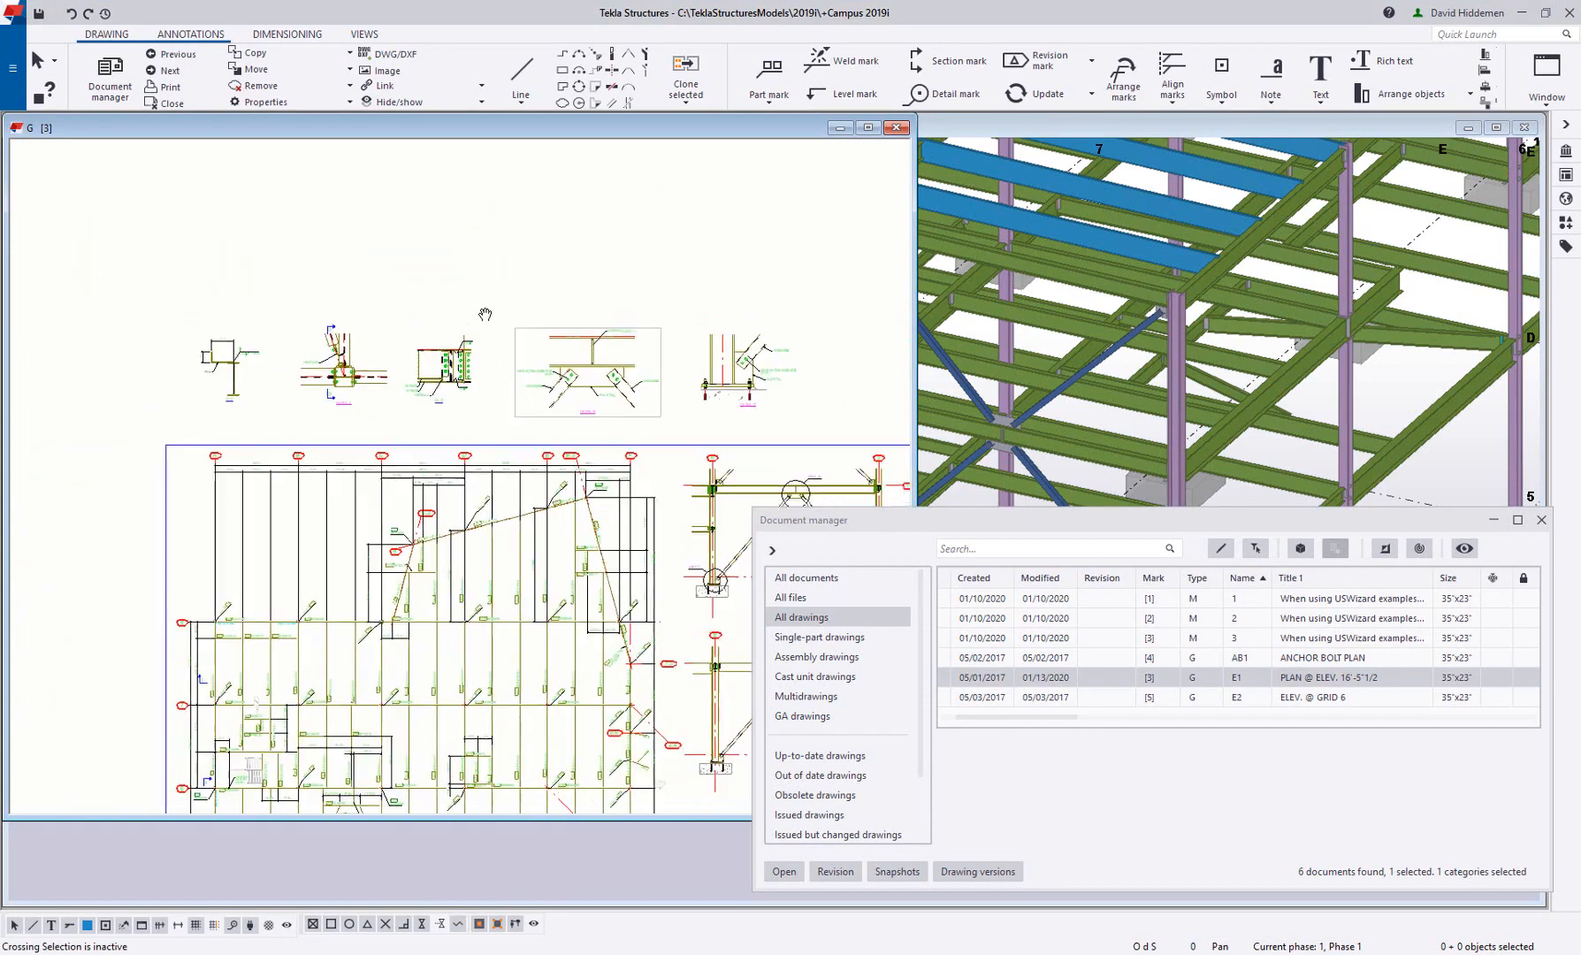
pyautogui.scroll(-2, 584, 413)
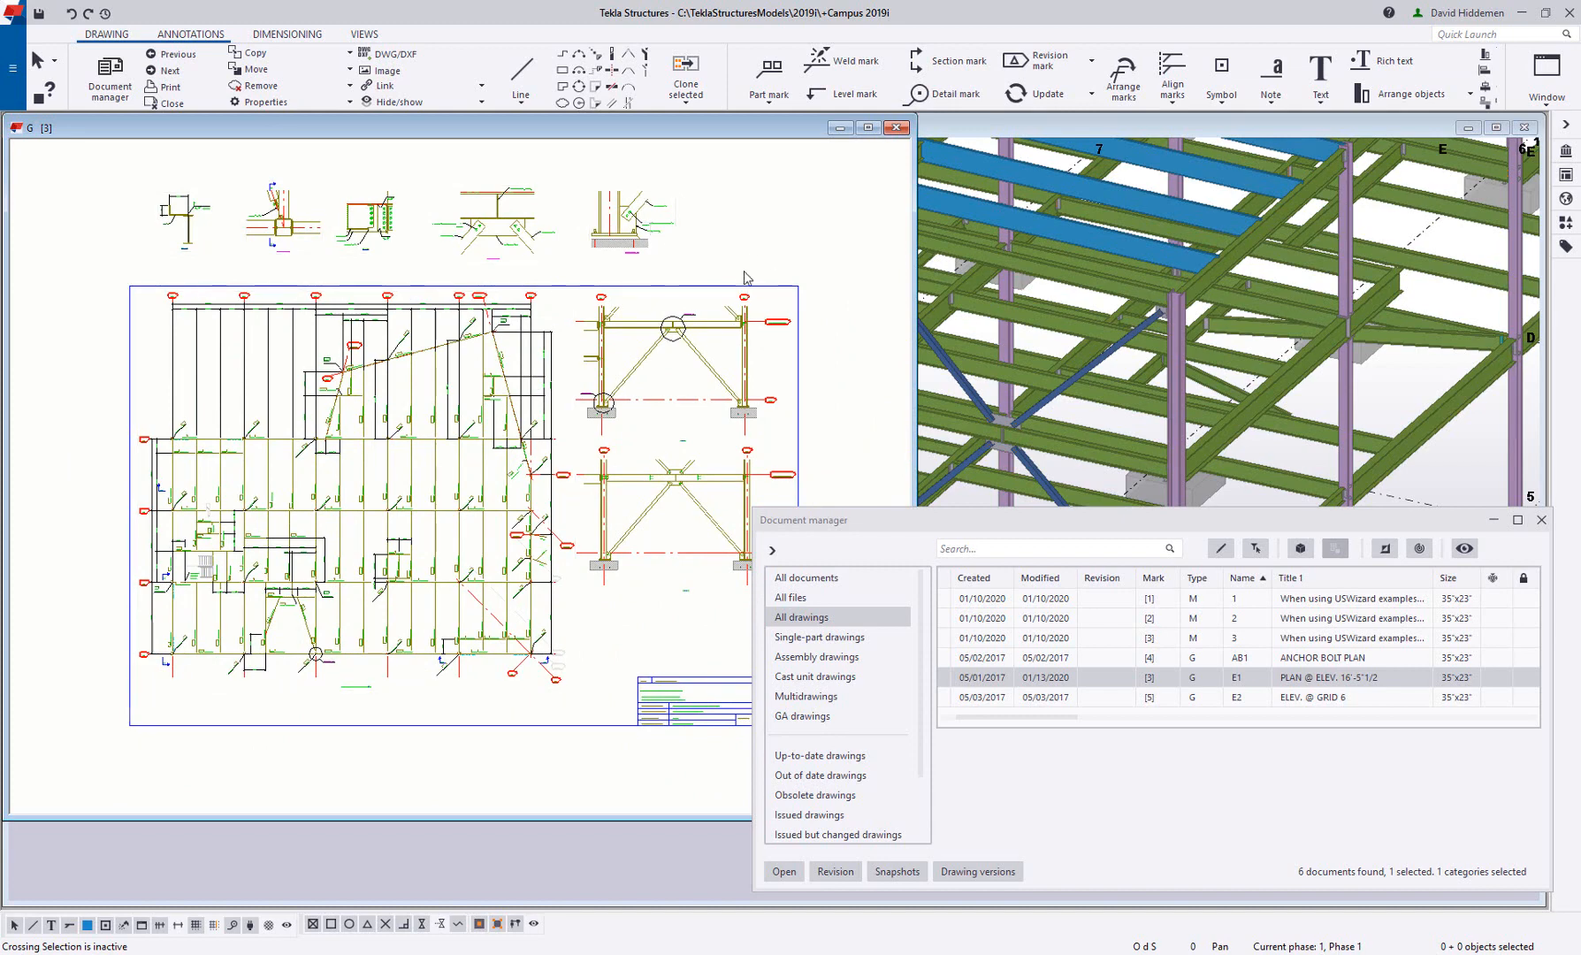
pyautogui.click(917, 137)
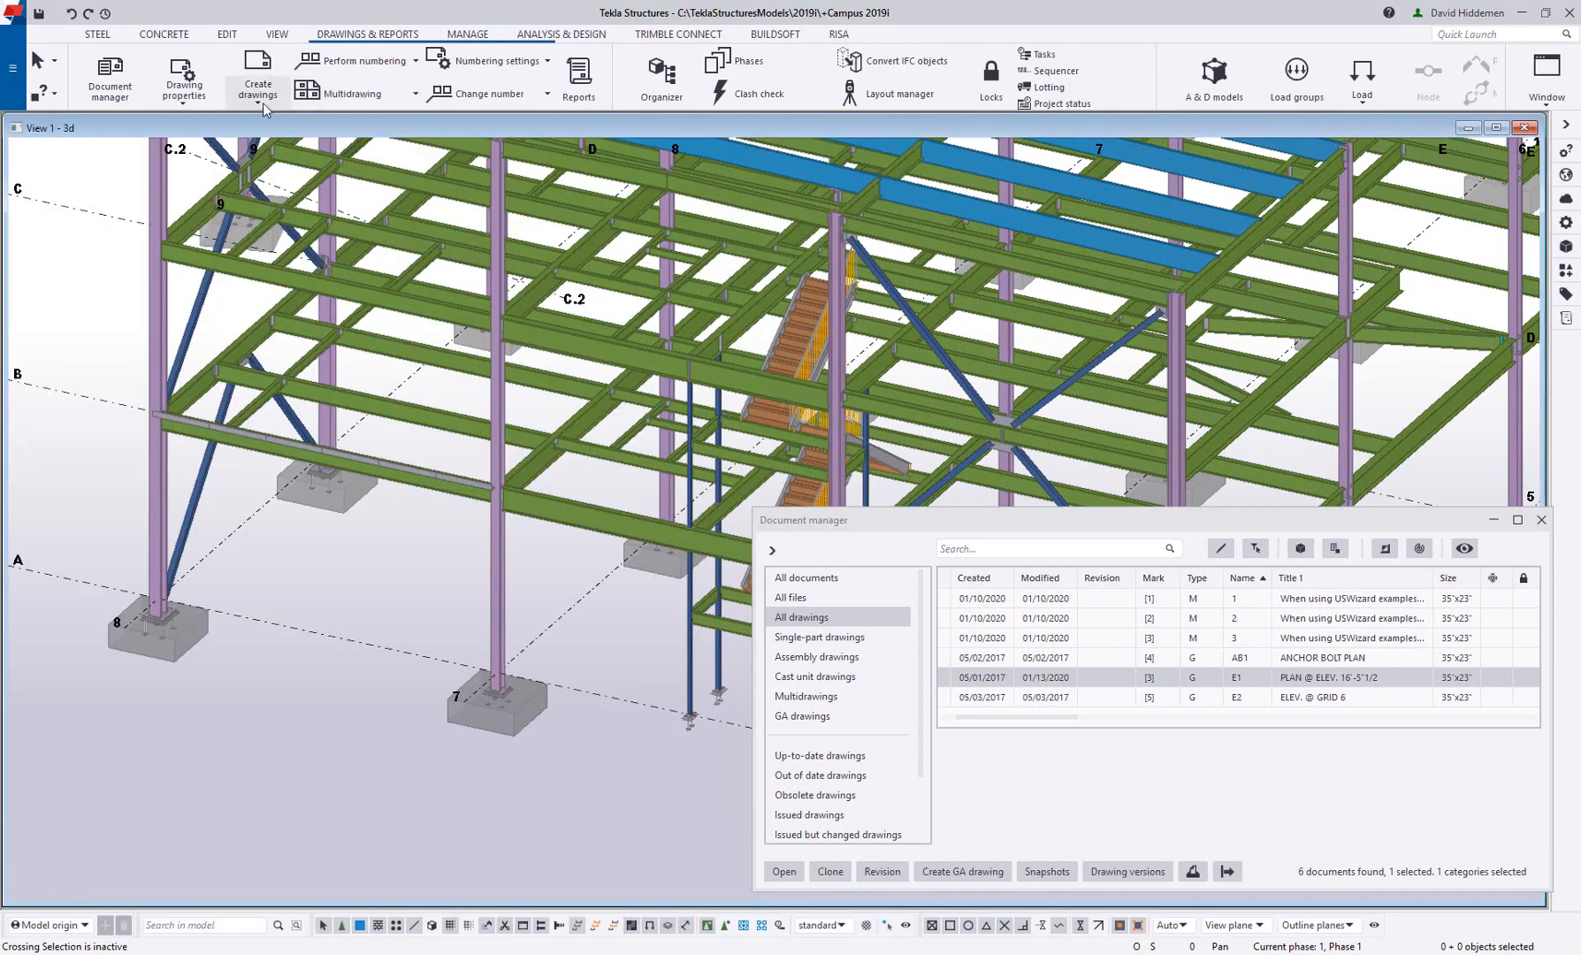
# Load the Plan settings into the general arrangement drawing properties.
pyautogui.click(184, 88)
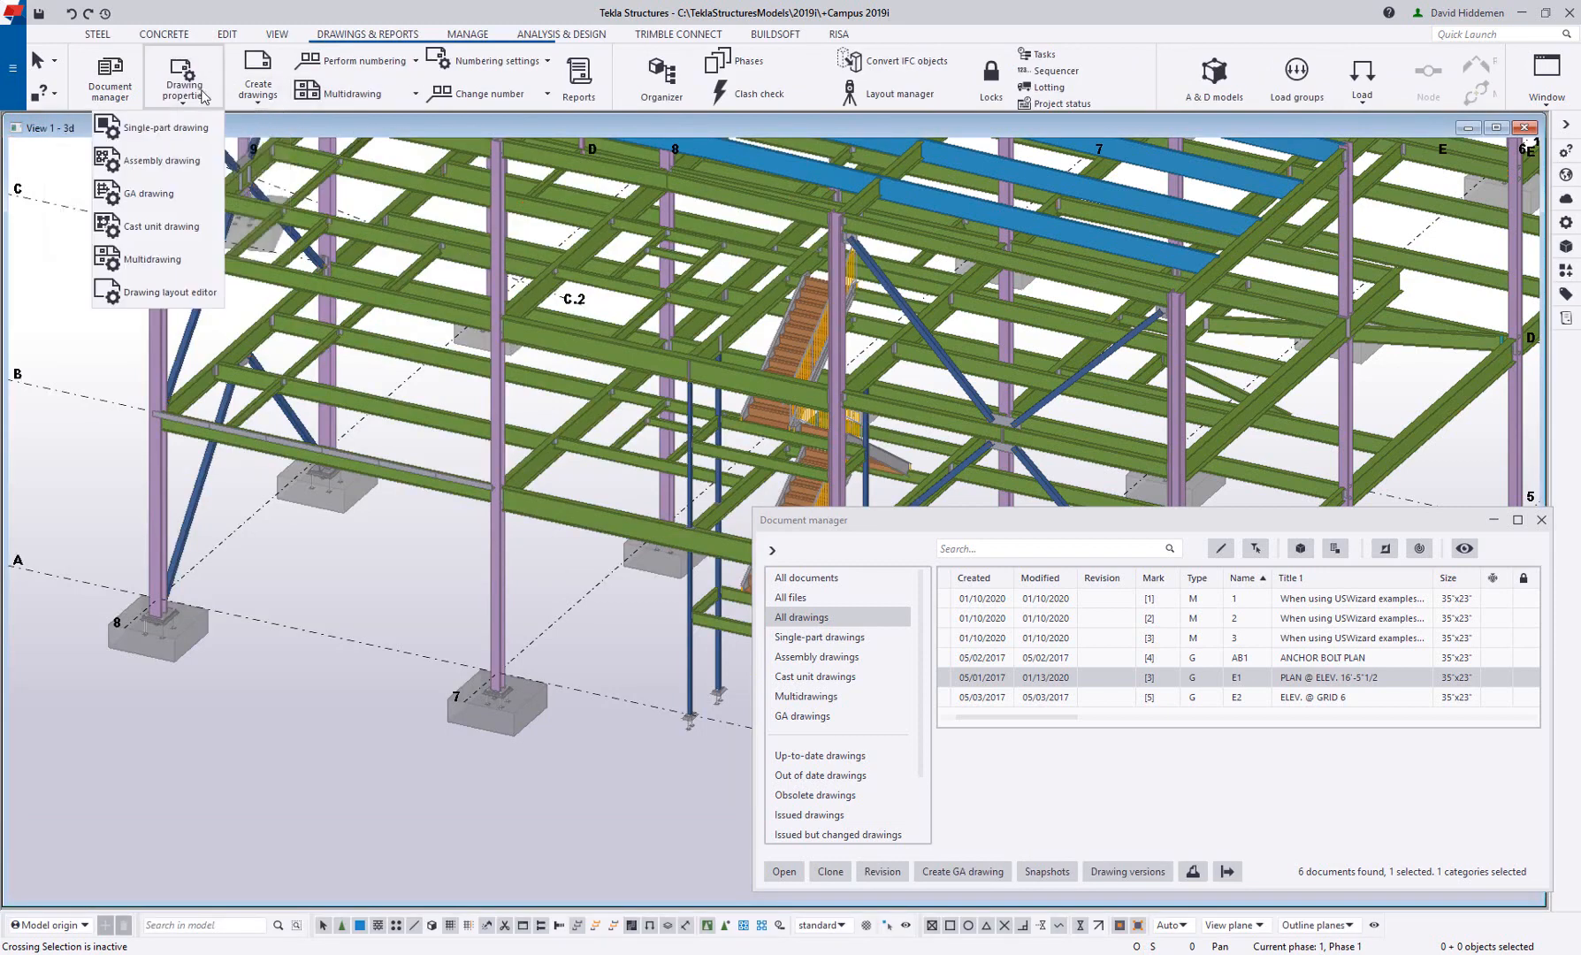
pyautogui.click(159, 195)
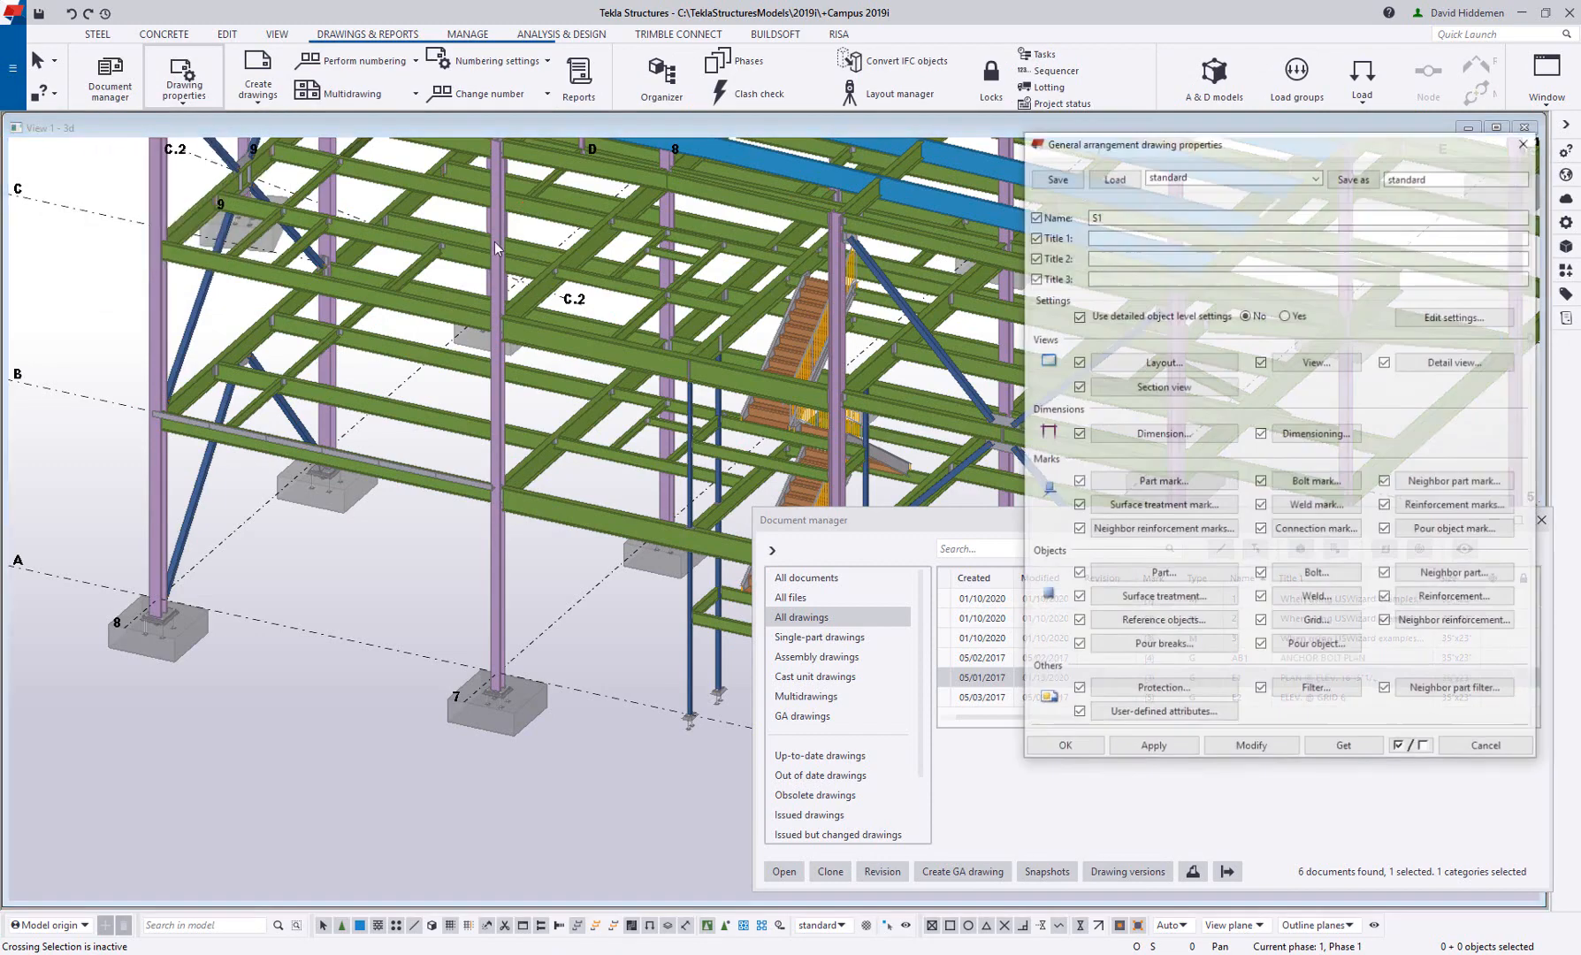
pyautogui.click(1191, 180)
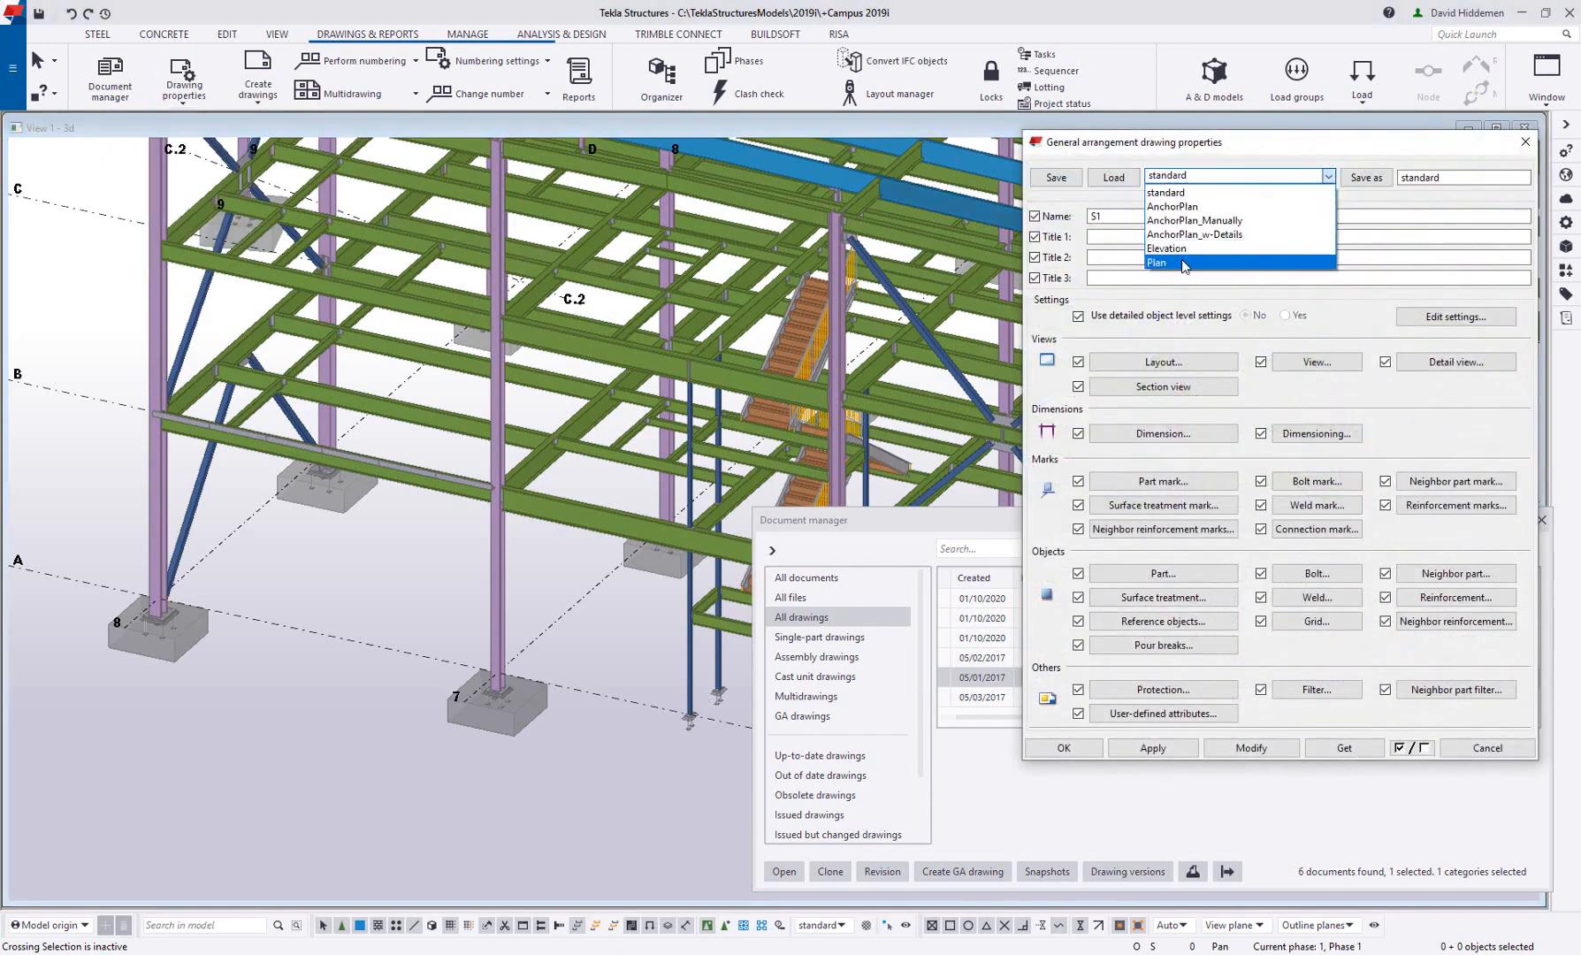
pyautogui.click(1184, 263)
pyautogui.click(1113, 177)
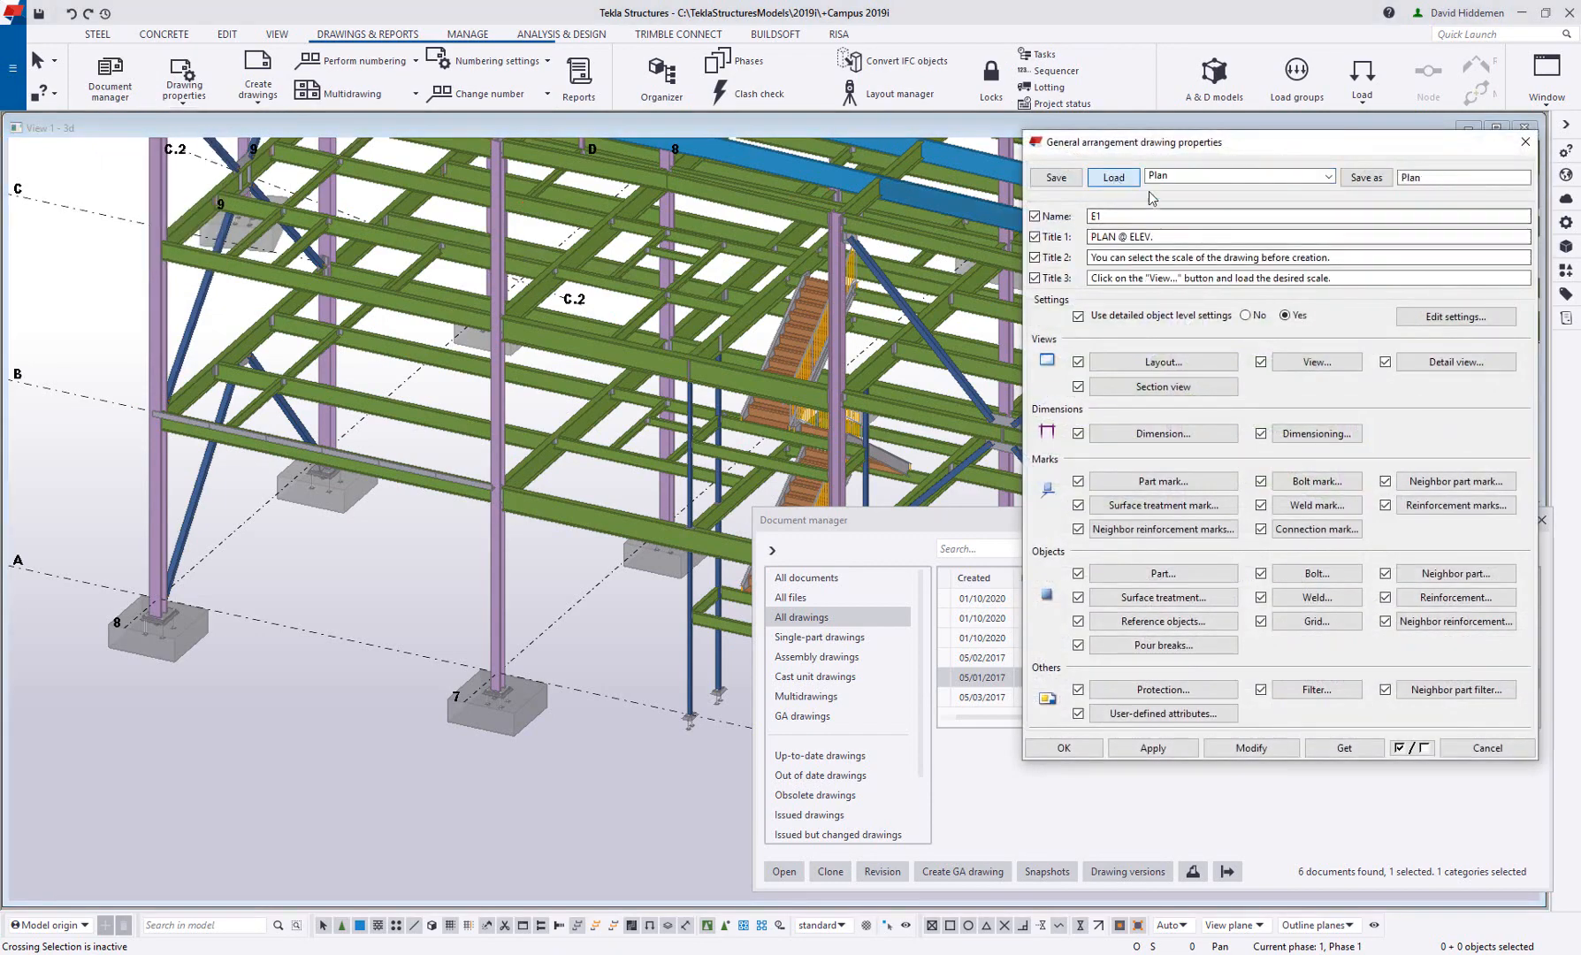
# Set the general arrangement drawing's name to E3 and Title 1 to SECTIONS, and accept the properties.
pyautogui.click(1147, 217)
pyautogui.write('E3')
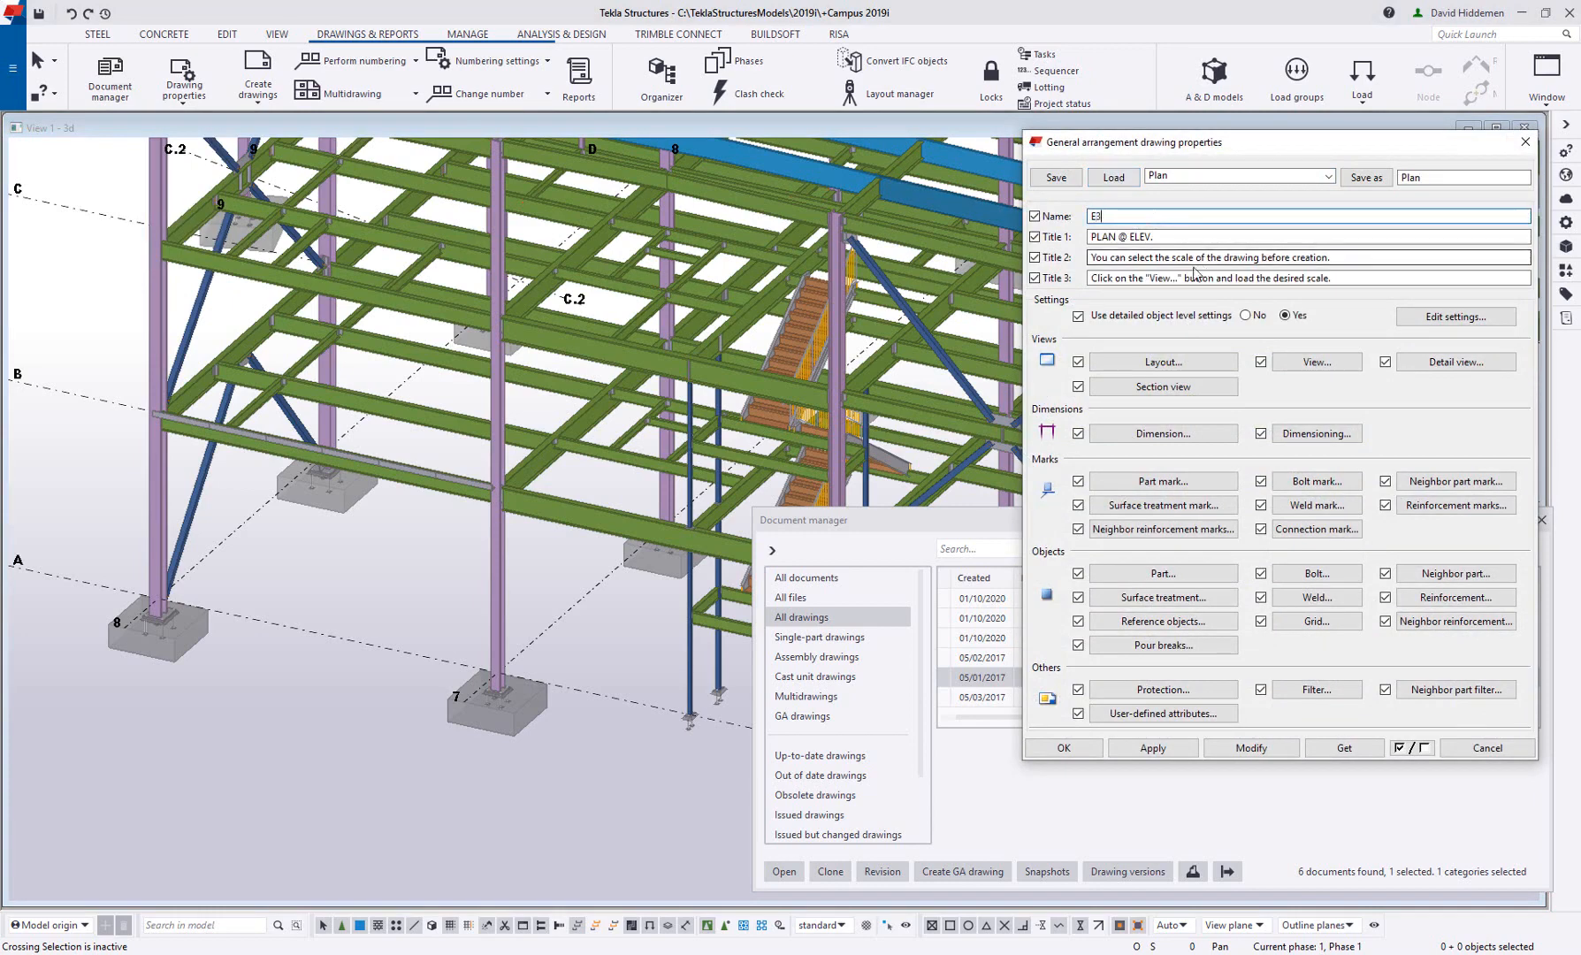
pyautogui.press('Tab')
pyautogui.write('sec')
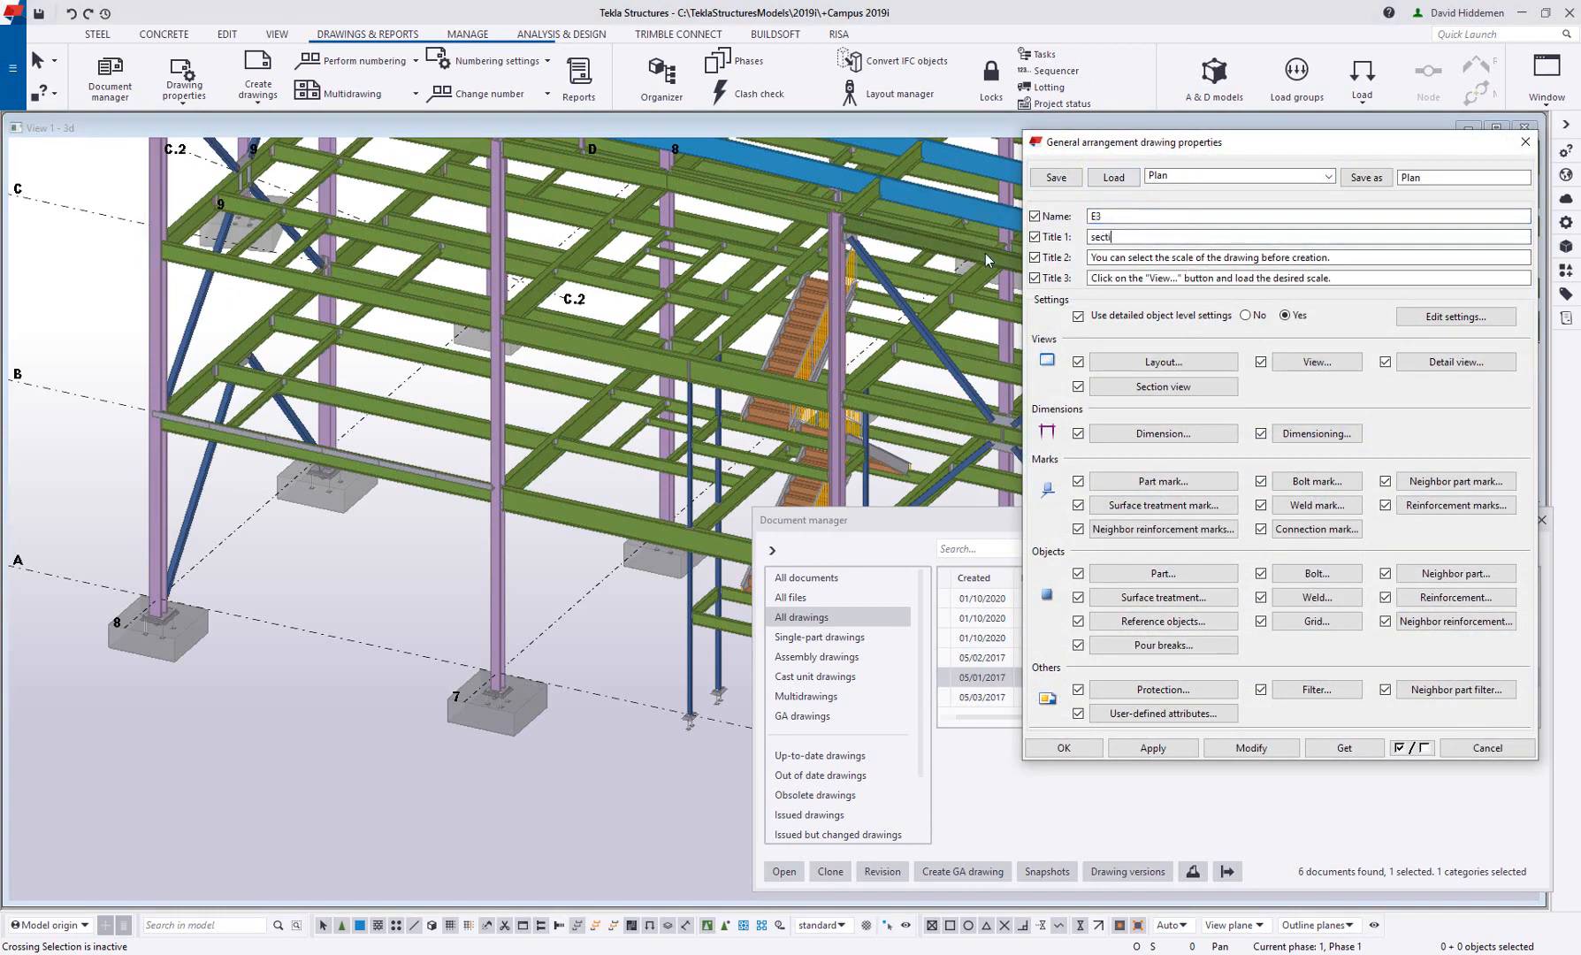
pyautogui.press('BackSpace')
pyautogui.press('BackSpace')
pyautogui.press('BackSpace')
pyautogui.write('SECTIONS')
pyautogui.click(1084, 750)
# Create a general arrangement drawing with the Empty drawing option, and close the new blank sheet.
pyautogui.click(181, 104)
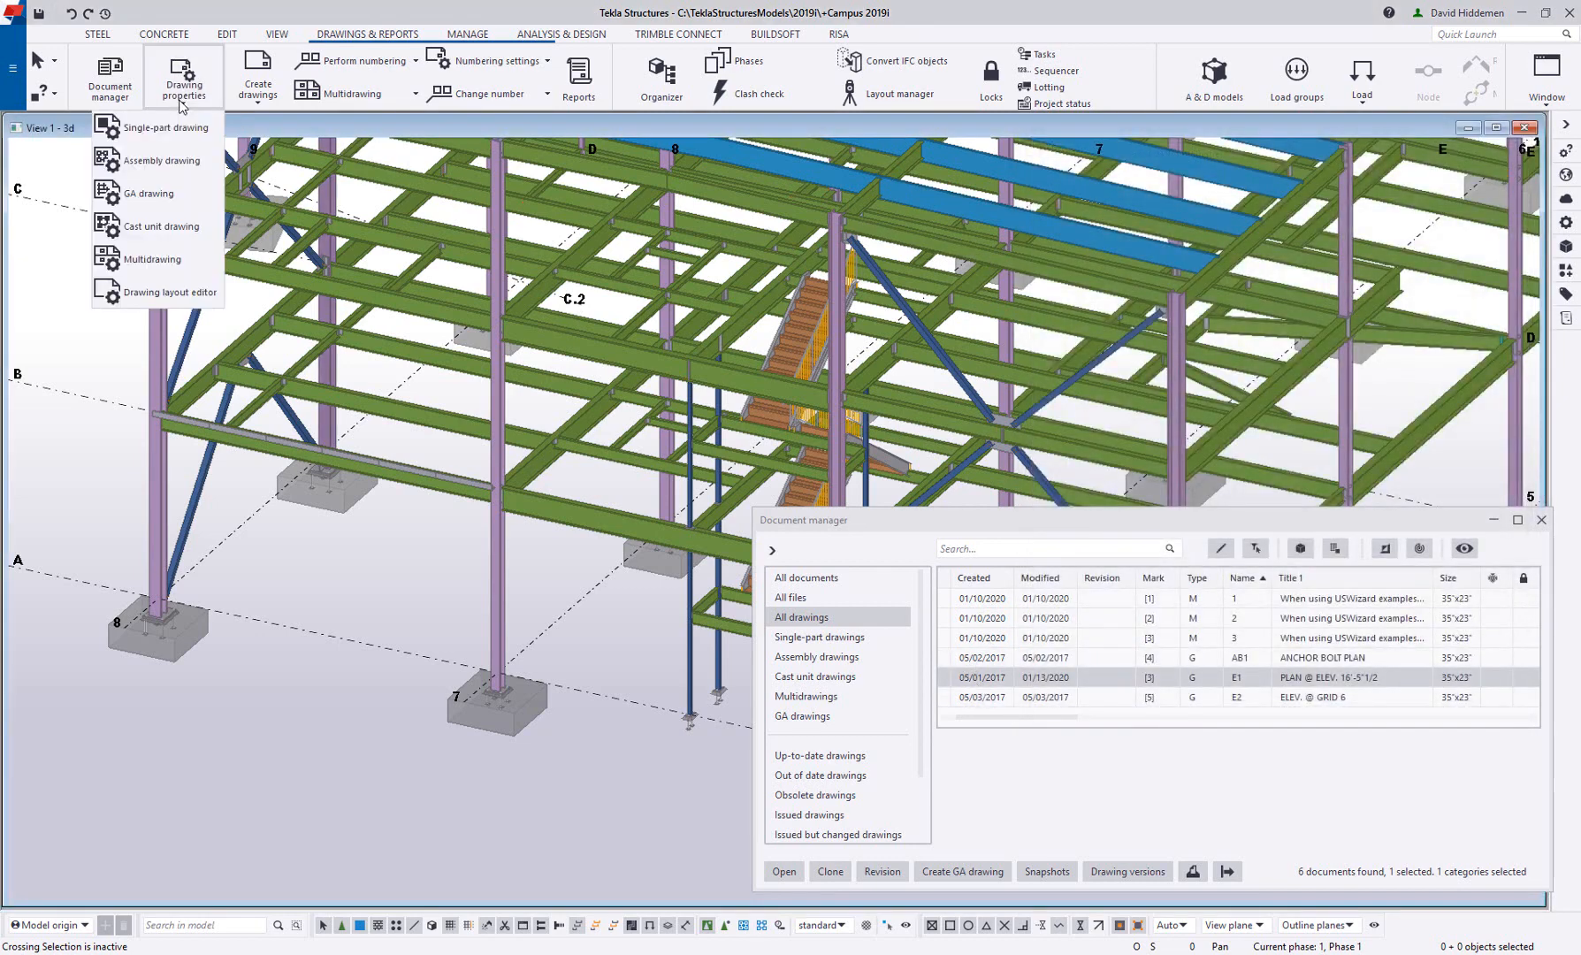
pyautogui.click(259, 96)
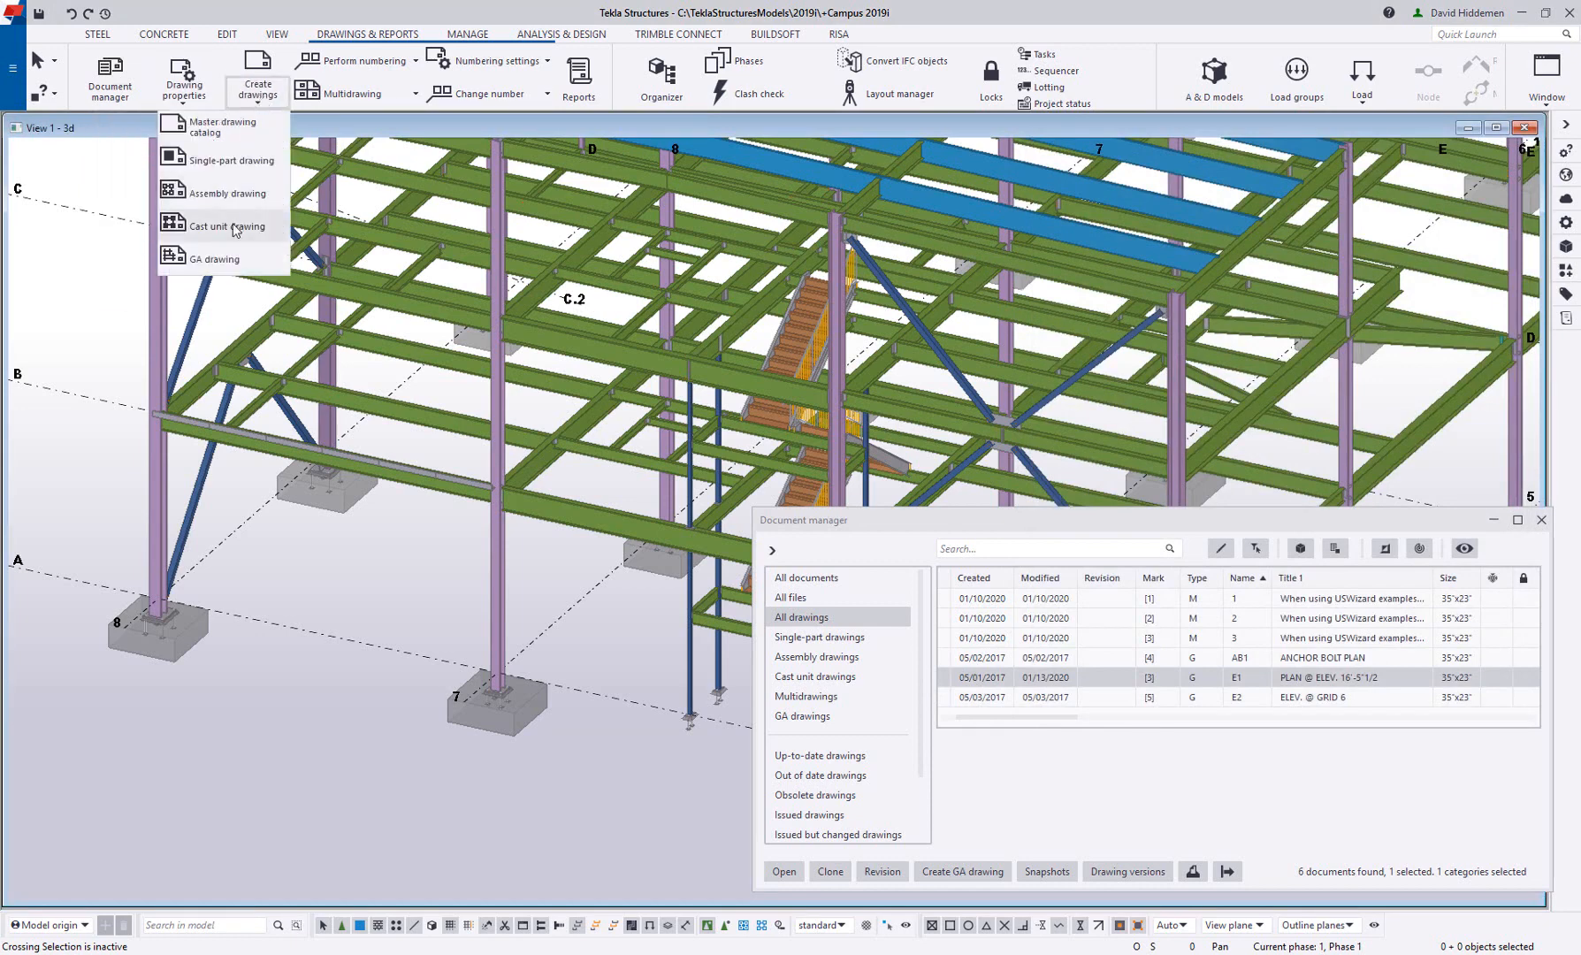
pyautogui.click(214, 258)
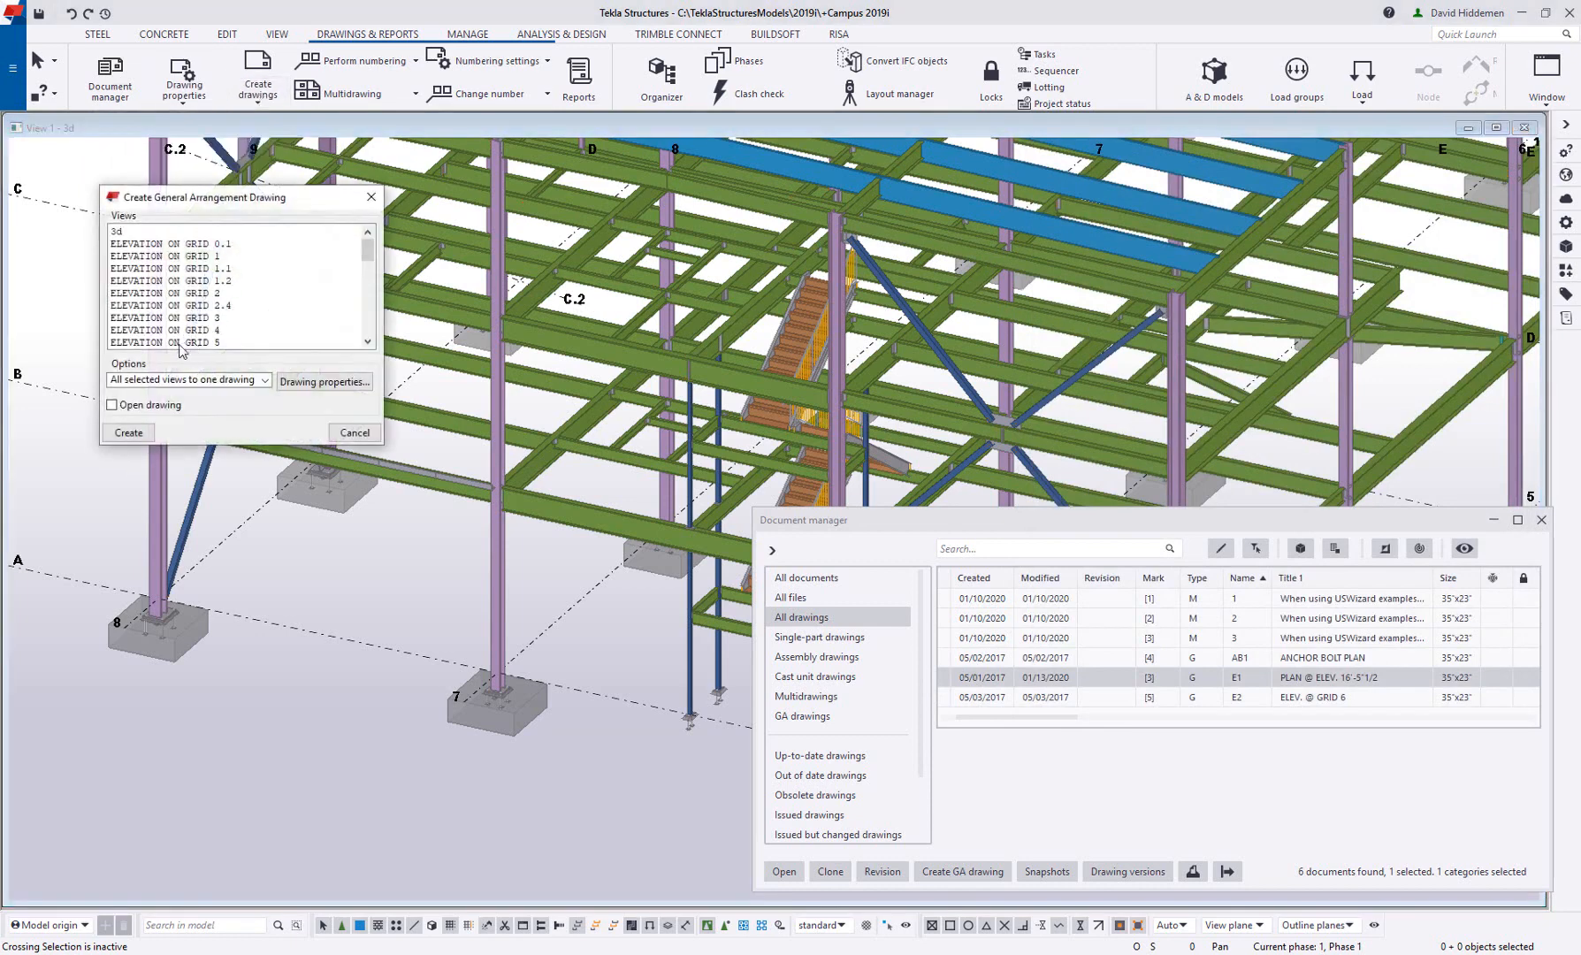
pyautogui.click(200, 383)
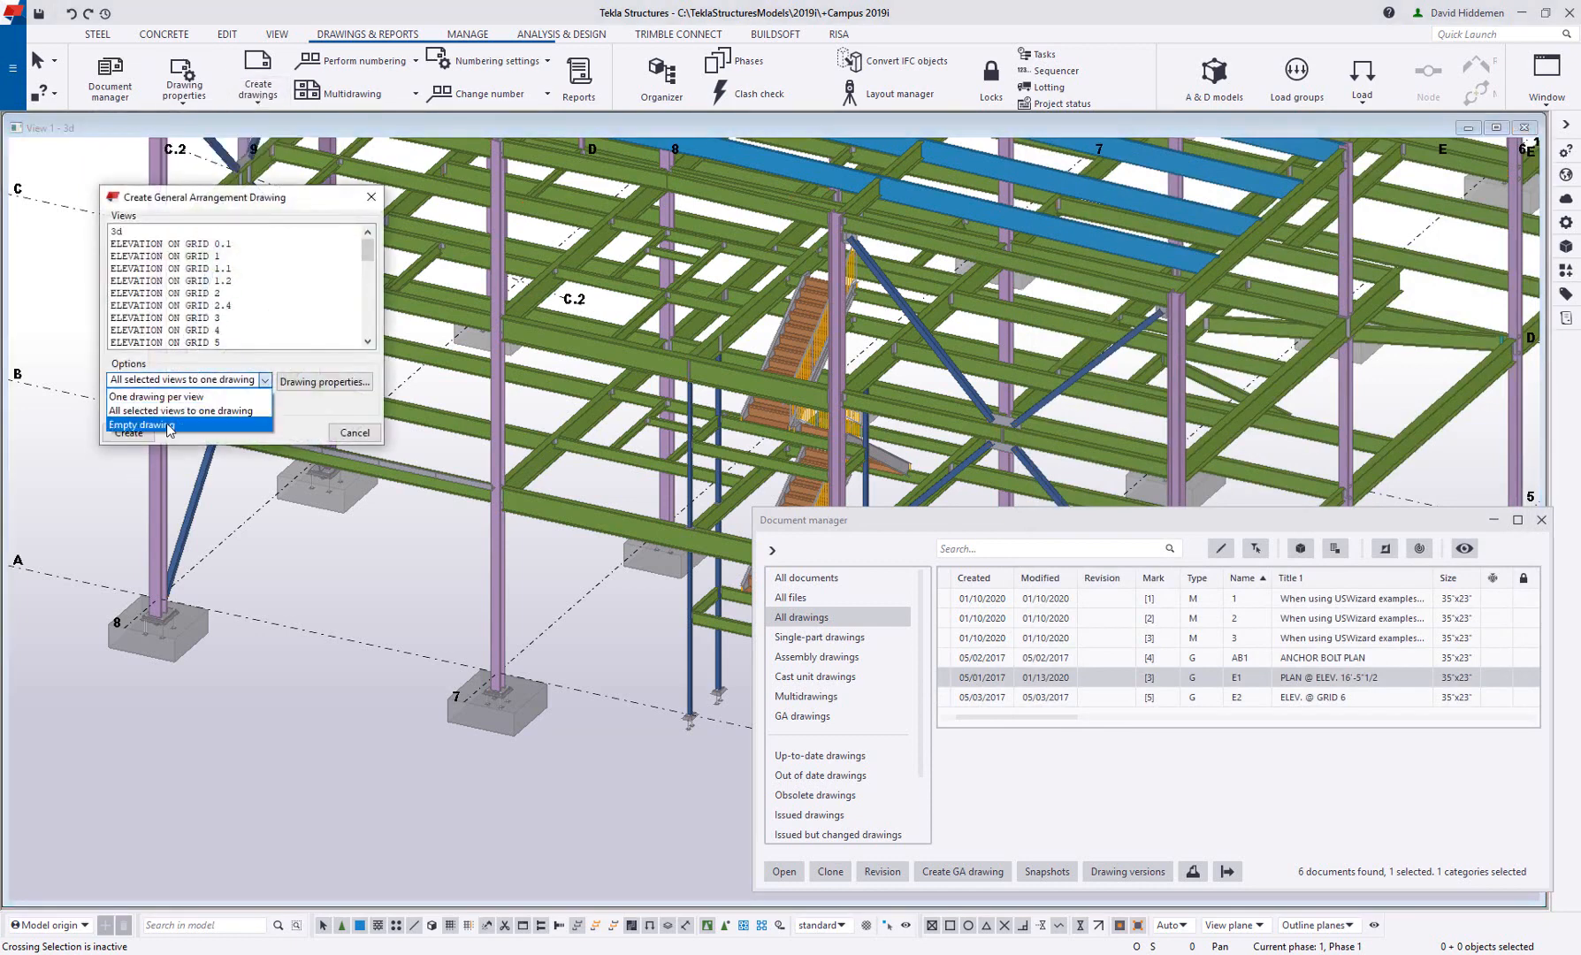
pyautogui.click(157, 416)
pyautogui.click(128, 432)
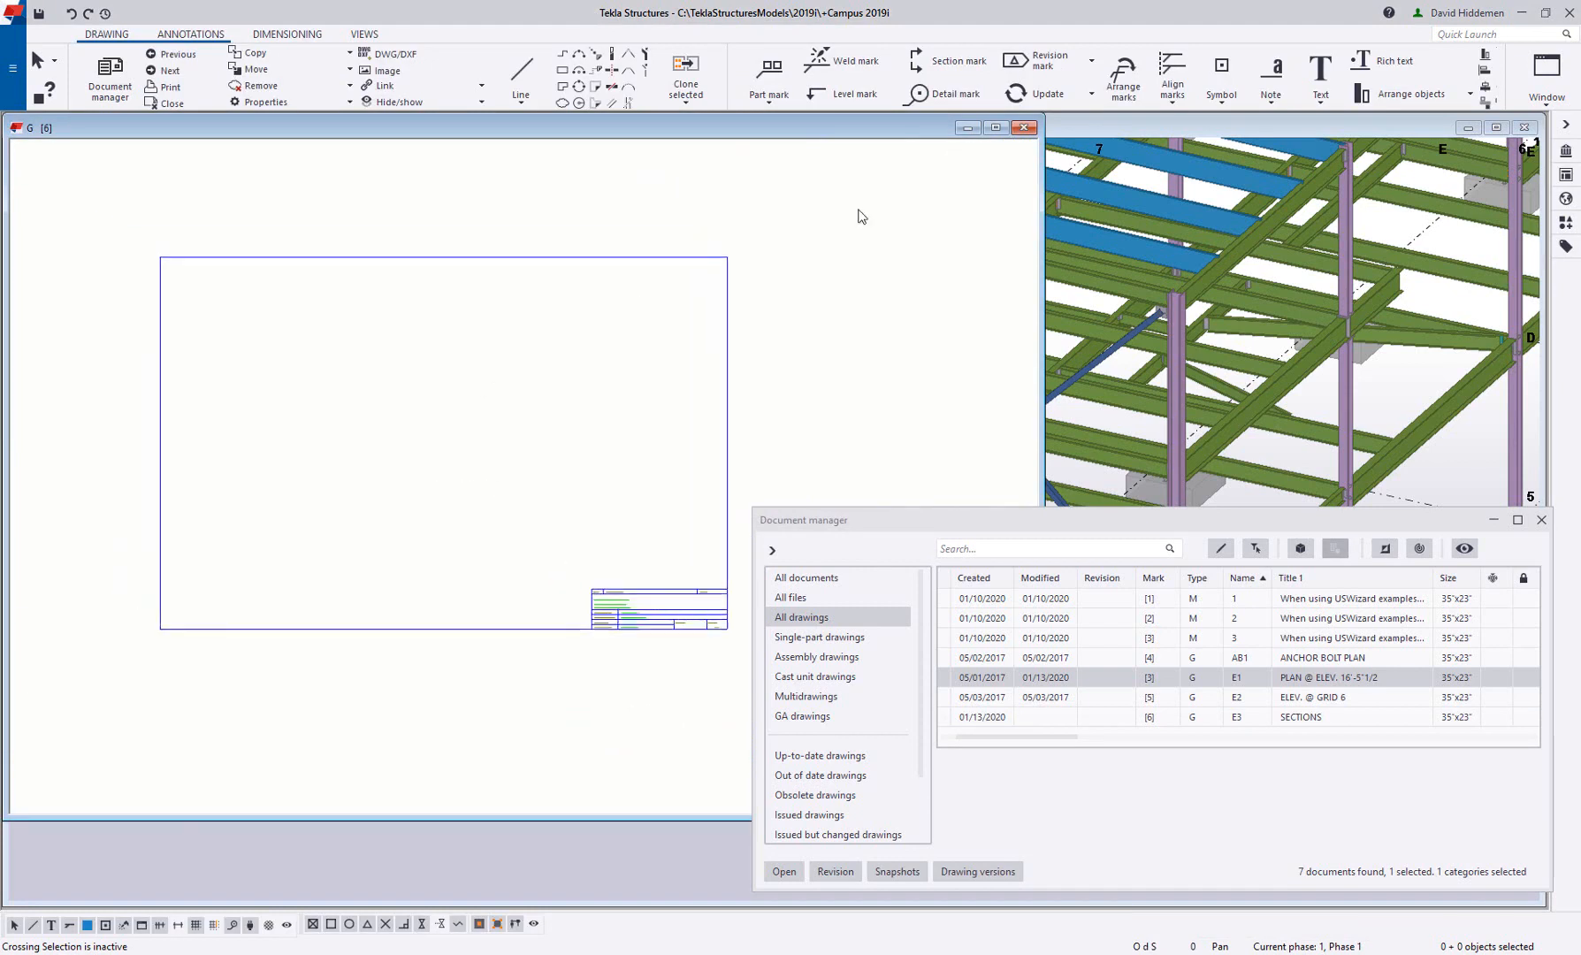
pyautogui.click(1023, 128)
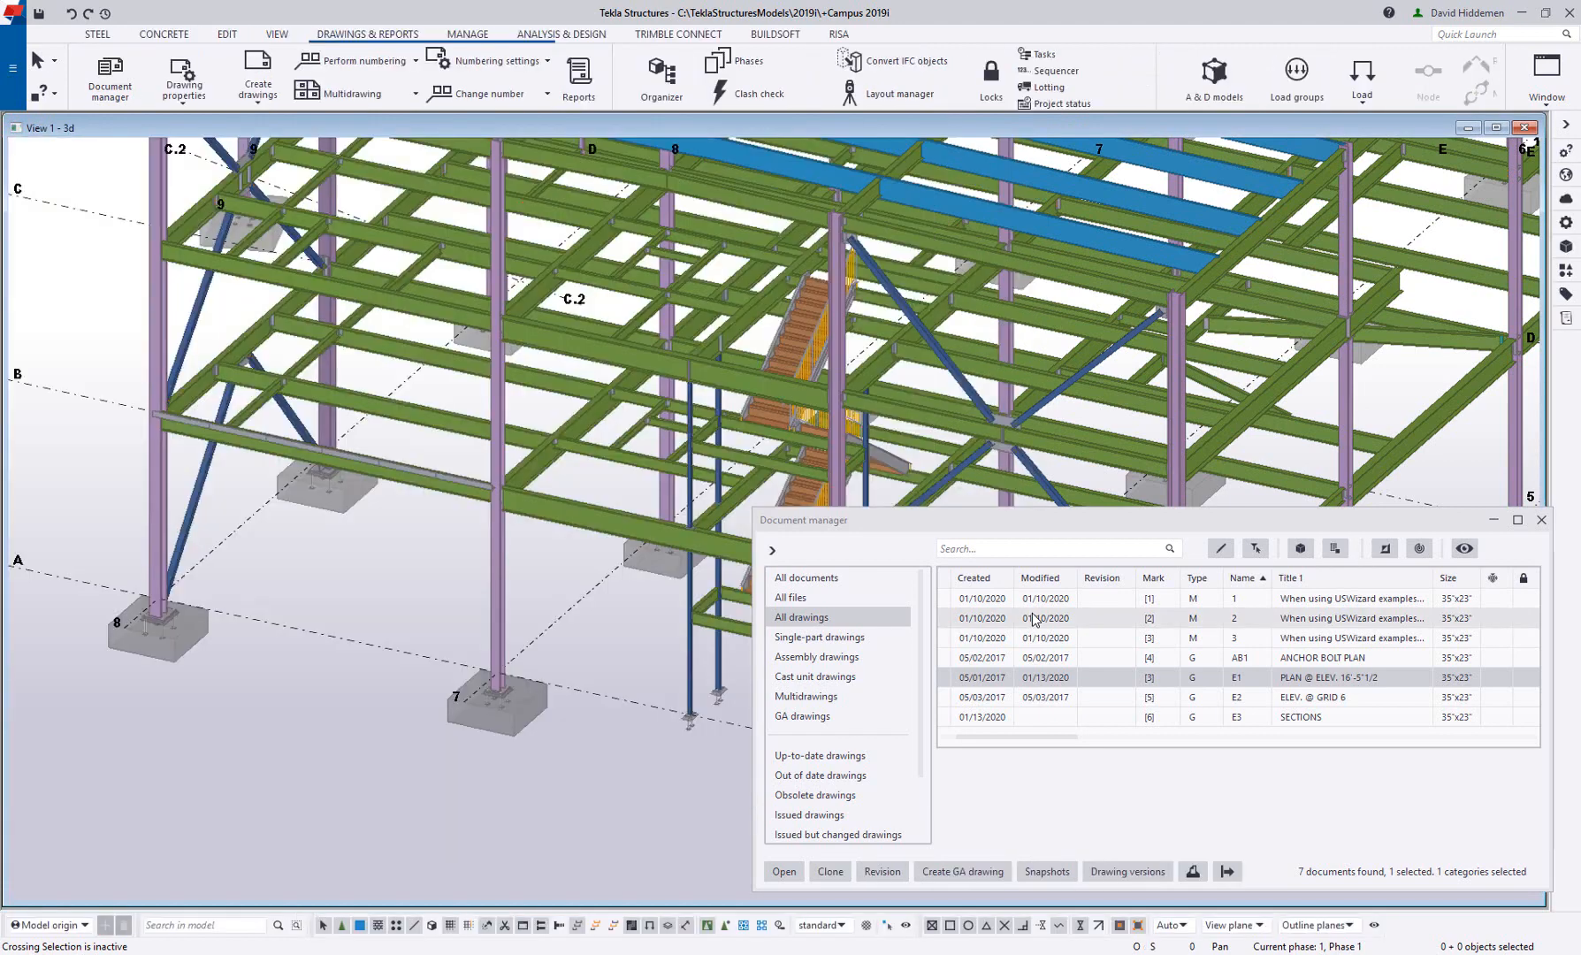
# Open drawing E1 and move the first section view above its sheet to drawing E3.
pyautogui.doubleClick(1238, 685)
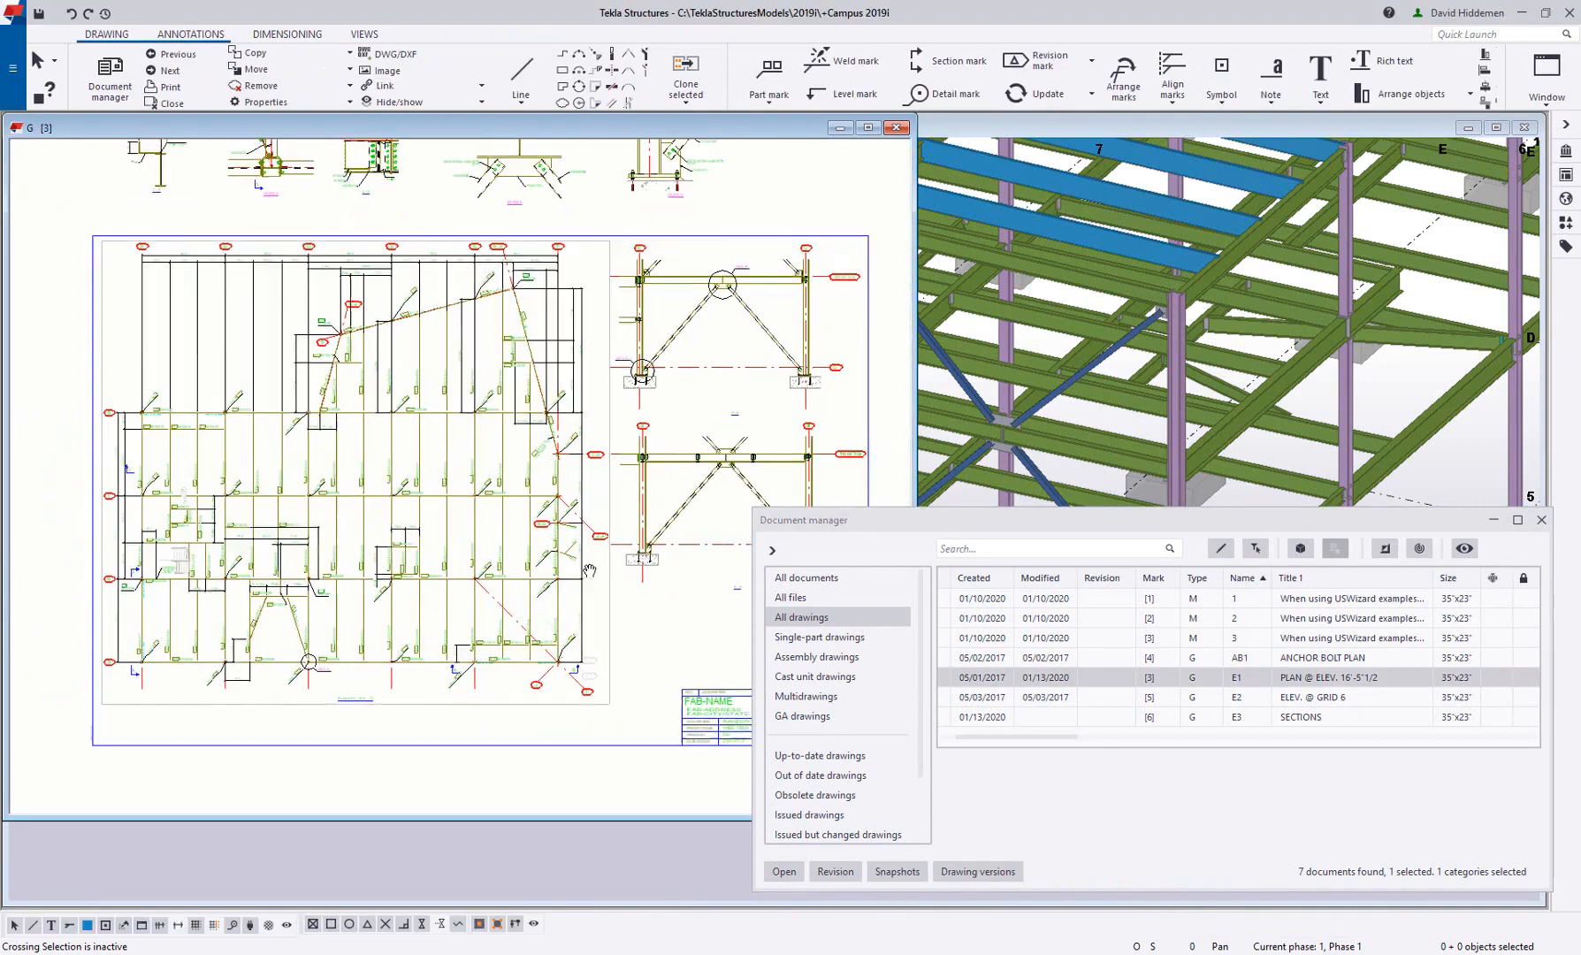
pyautogui.click(1198, 718)
pyautogui.doubleClick(1198, 718)
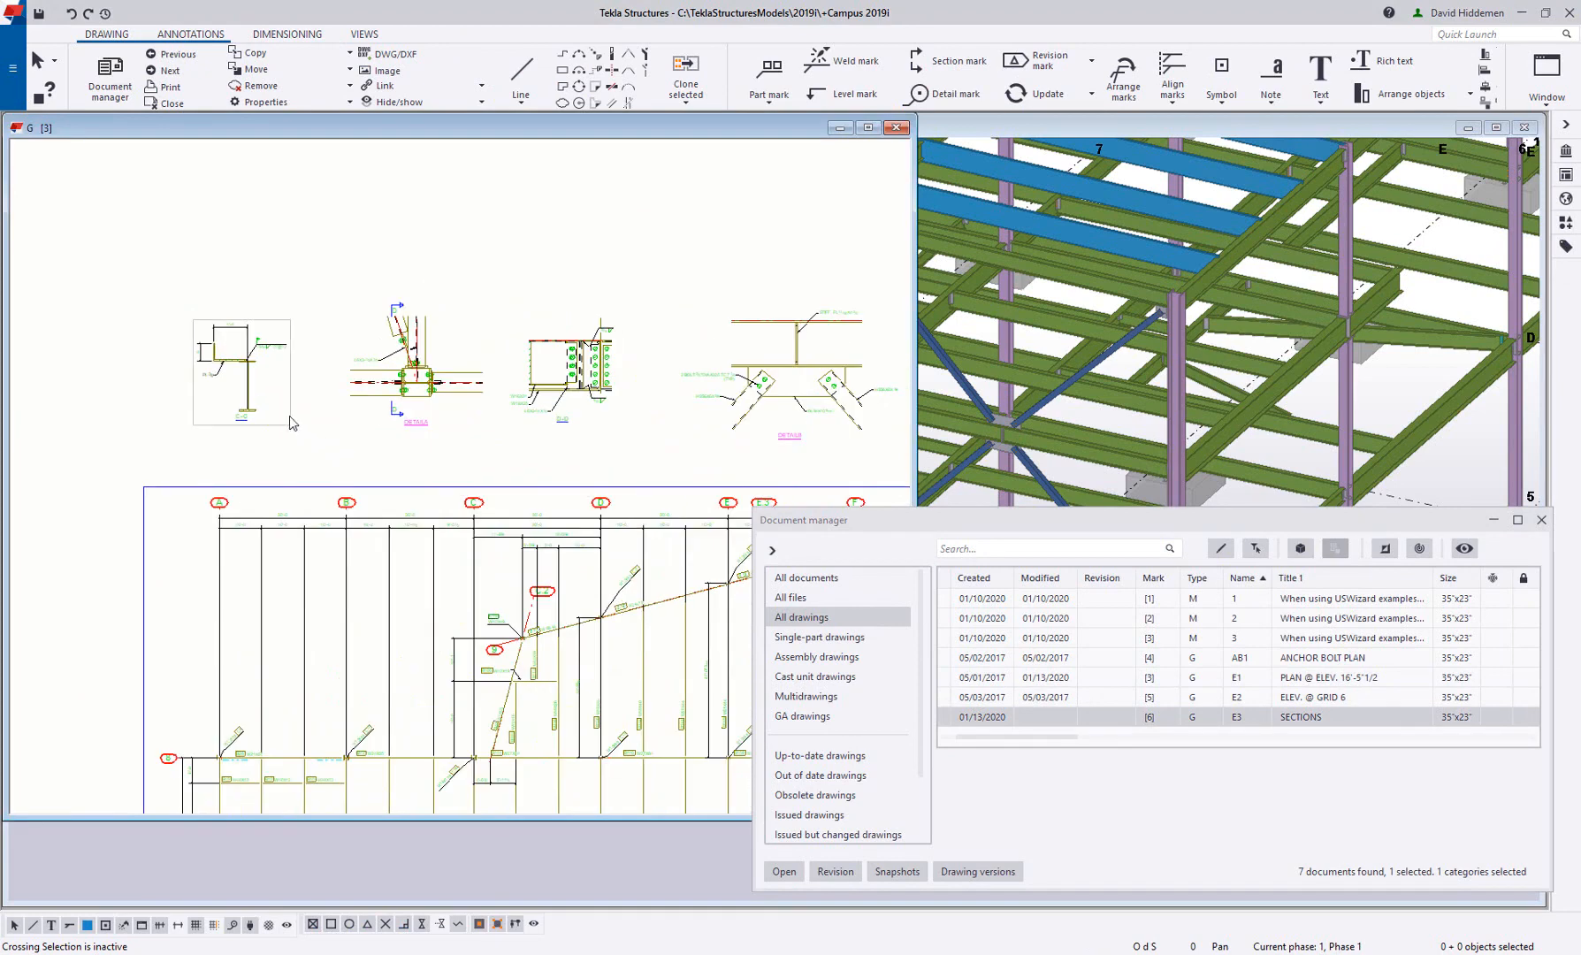
pyautogui.click(292, 423)
pyautogui.rightClick(292, 423)
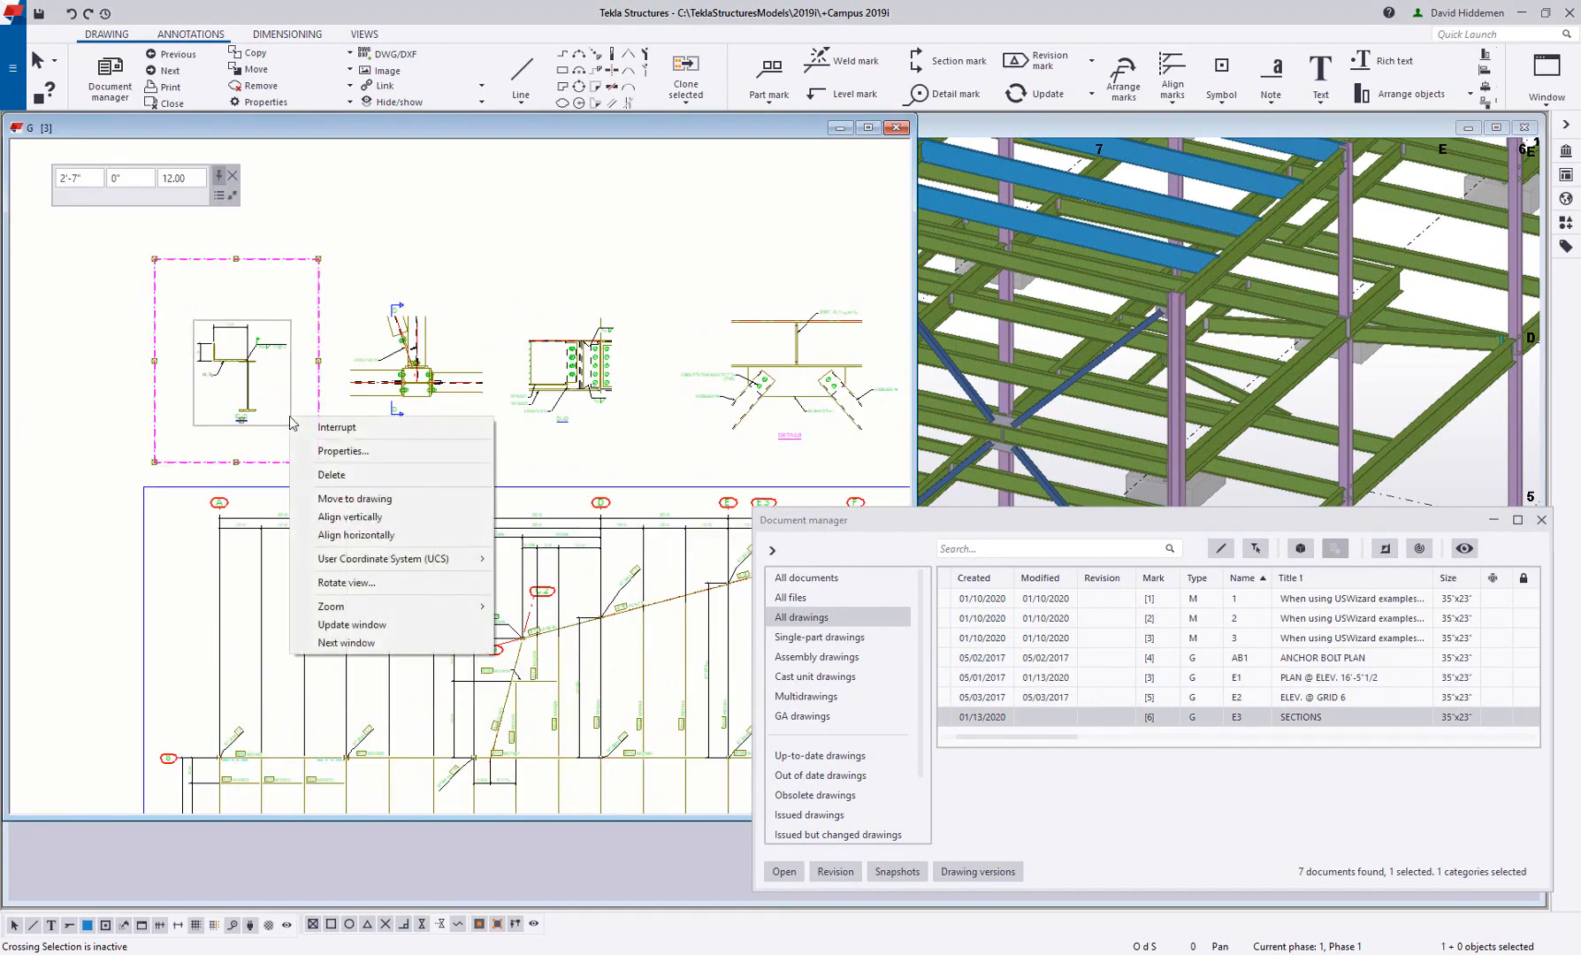
pyautogui.click(386, 502)
pyautogui.moveTo(69, 132)
pyautogui.mouseDown()
pyautogui.moveTo(262, 183)
pyautogui.moveTo(482, 209)
pyautogui.mouseUp()
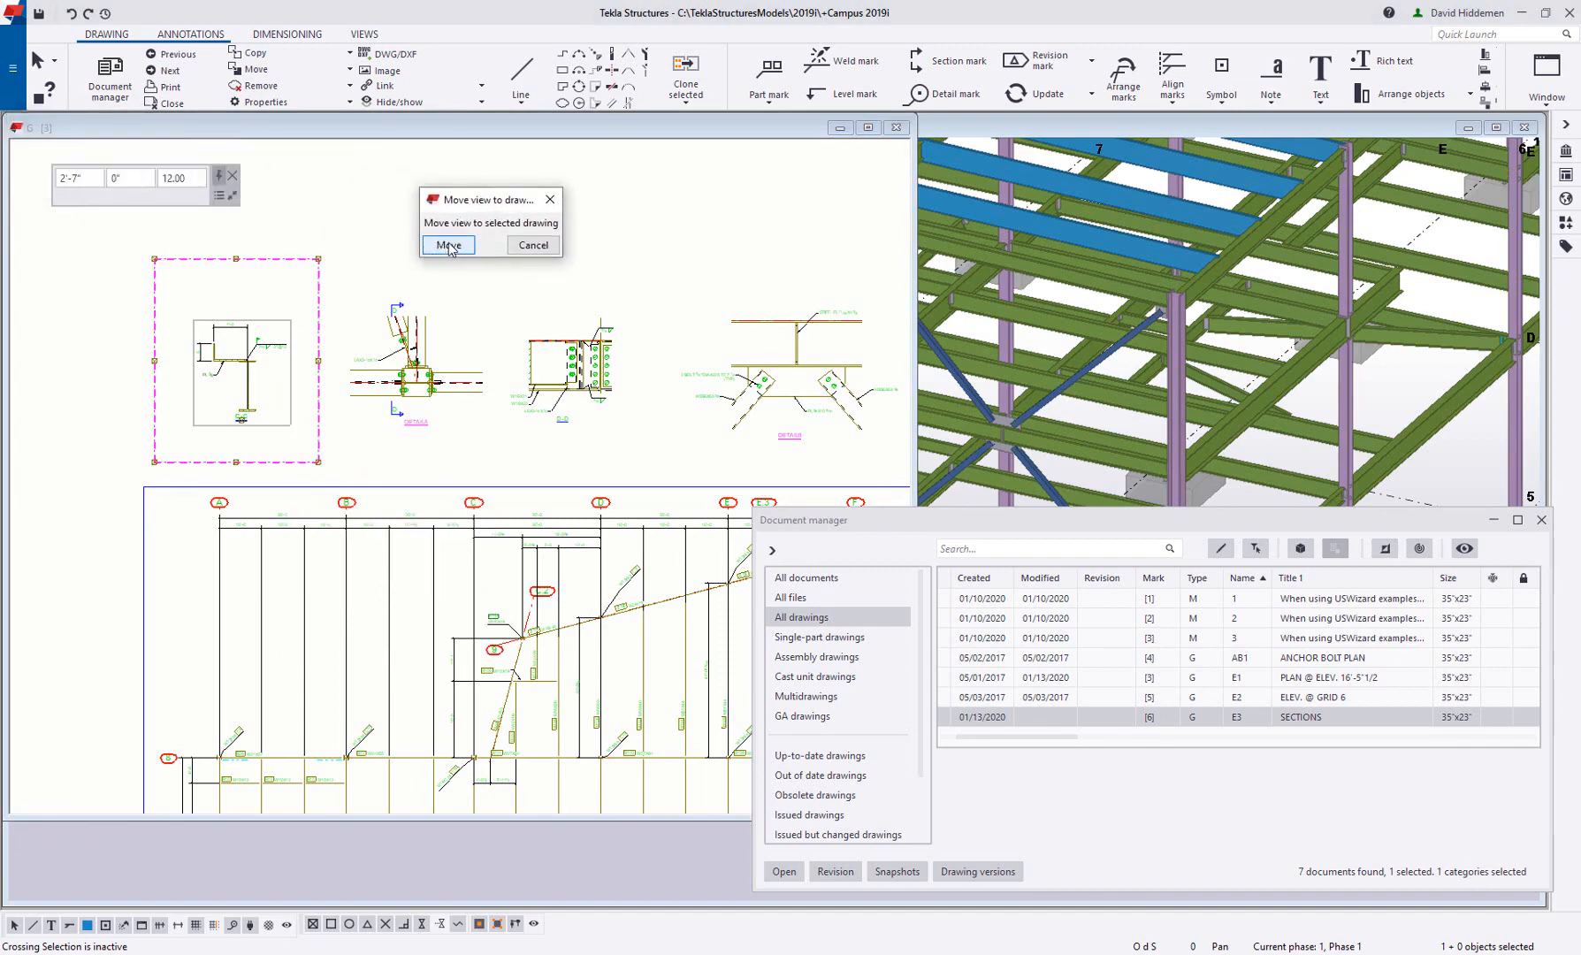
pyautogui.click(449, 246)
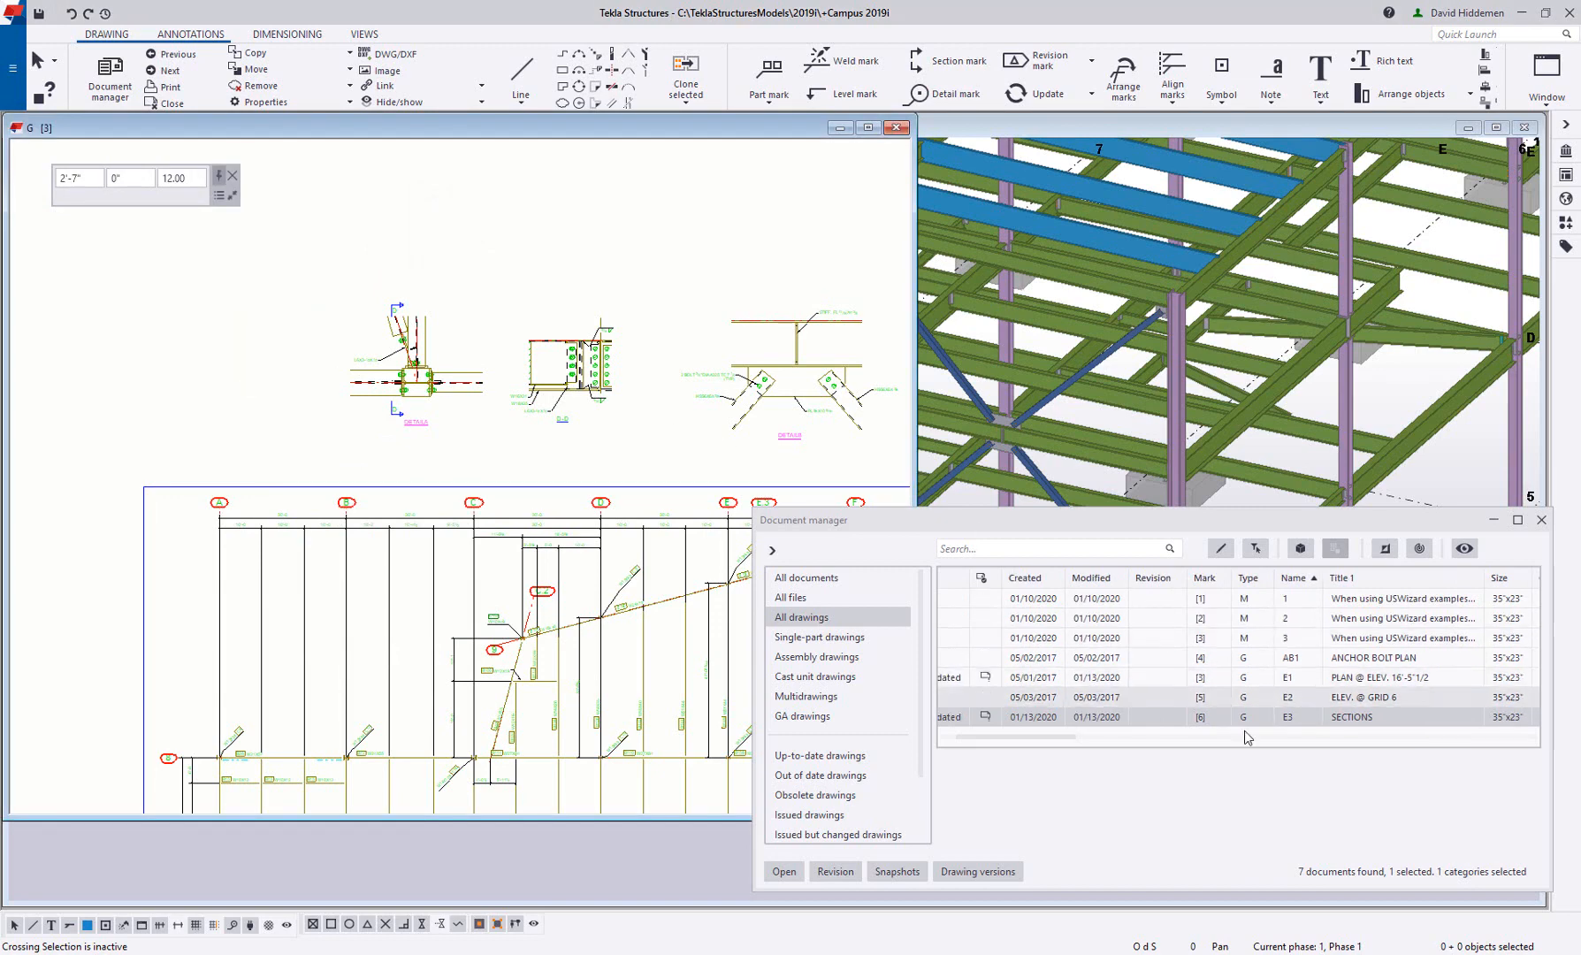
# Check the drawing reference on section mark C along the edge of the plan view.
pyautogui.moveTo(424, 566); pyautogui.dragTo(517, 343, button='middle')
pyautogui.scroll(1, 301, 650)
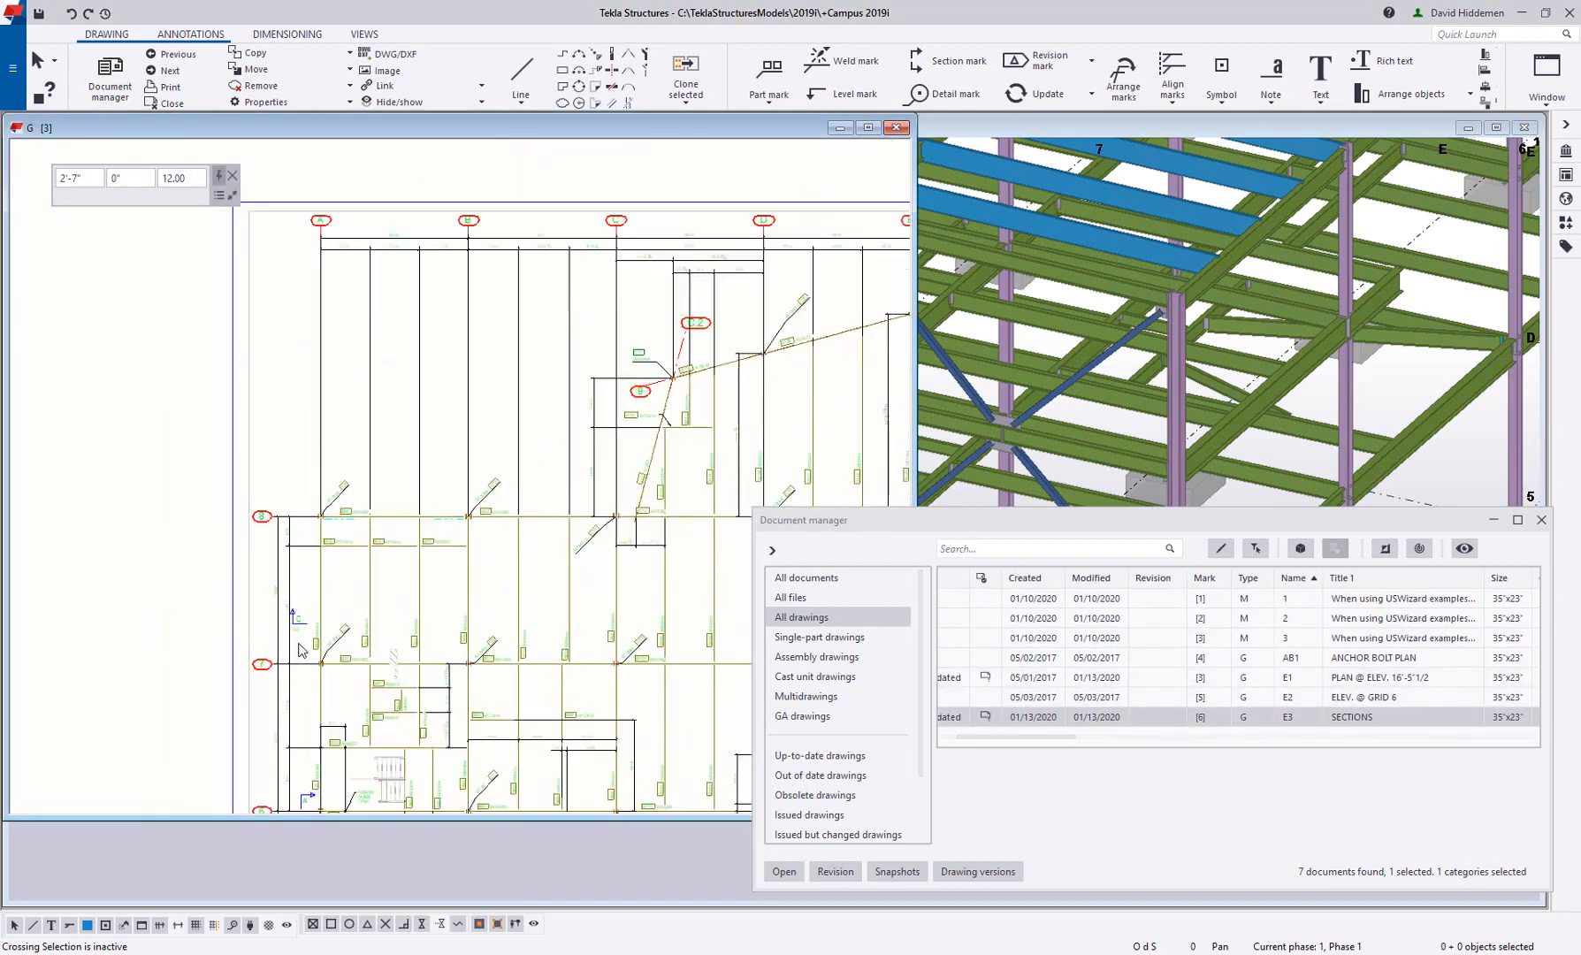
pyautogui.scroll(5, 305, 619)
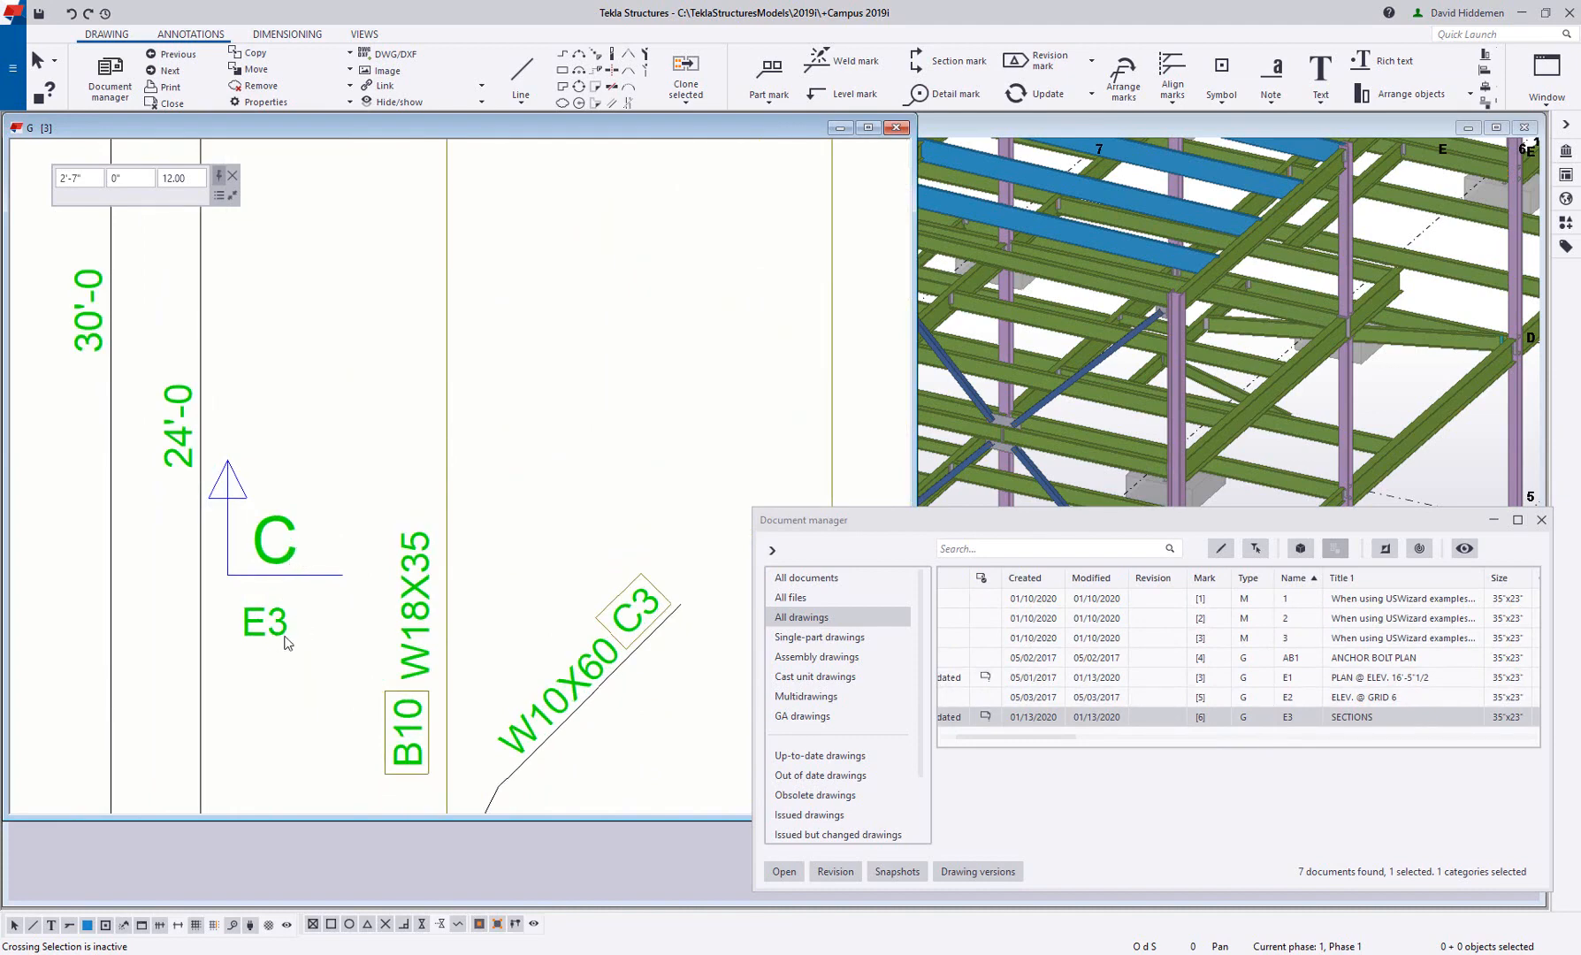
pyautogui.scroll(-8, 291, 646)
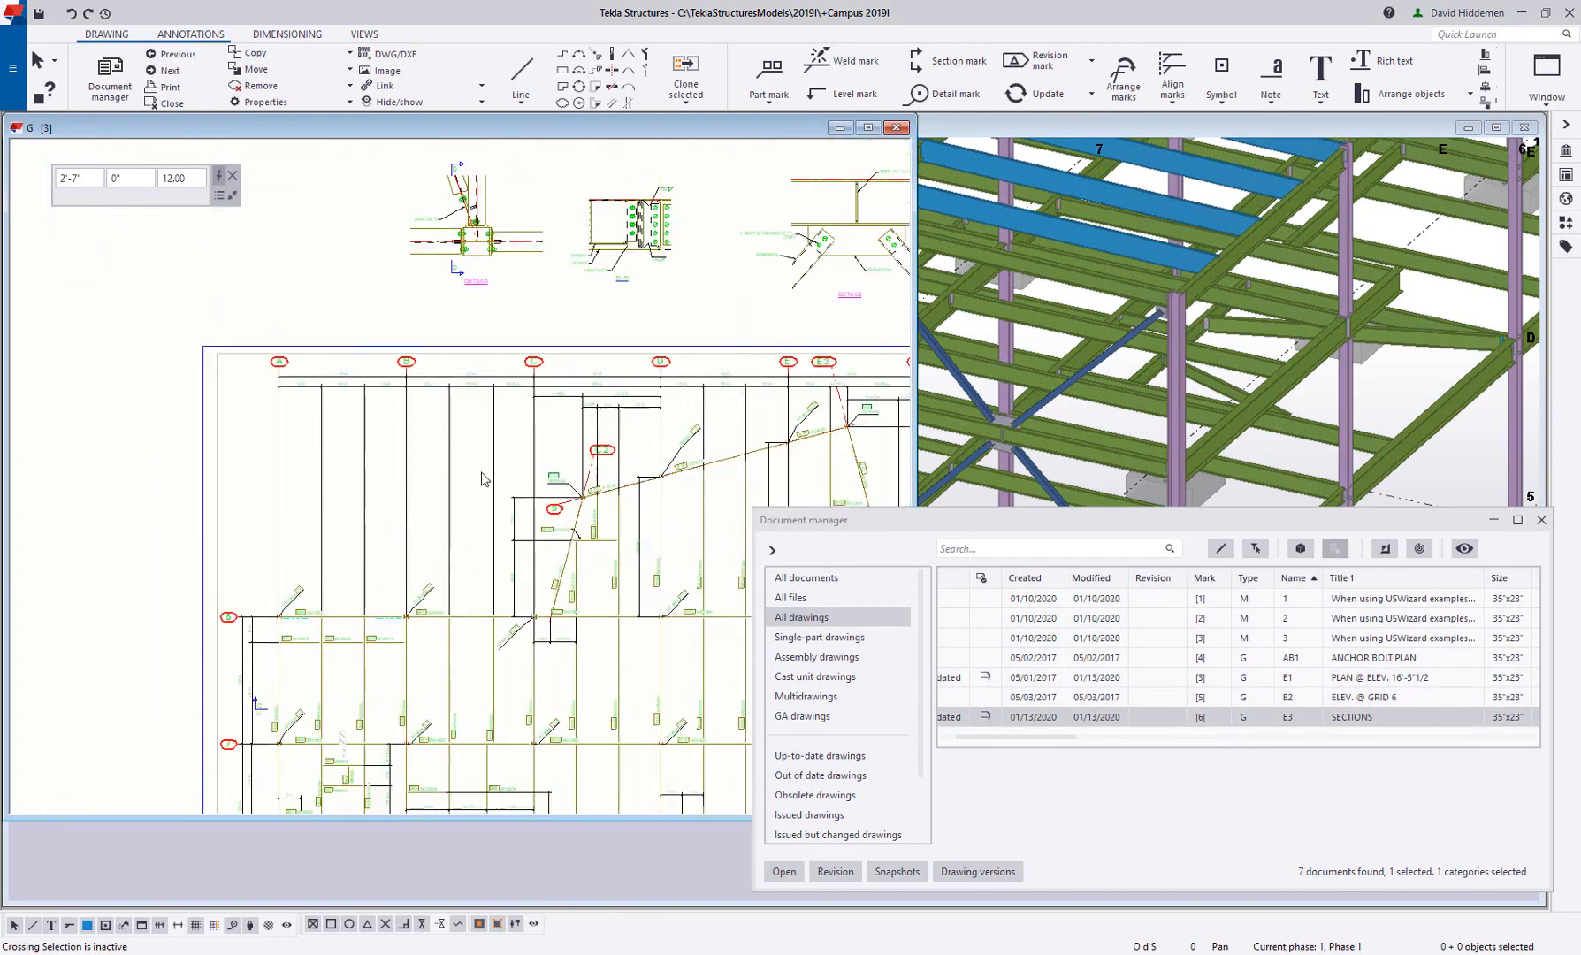
pyautogui.scroll(-5, 485, 478)
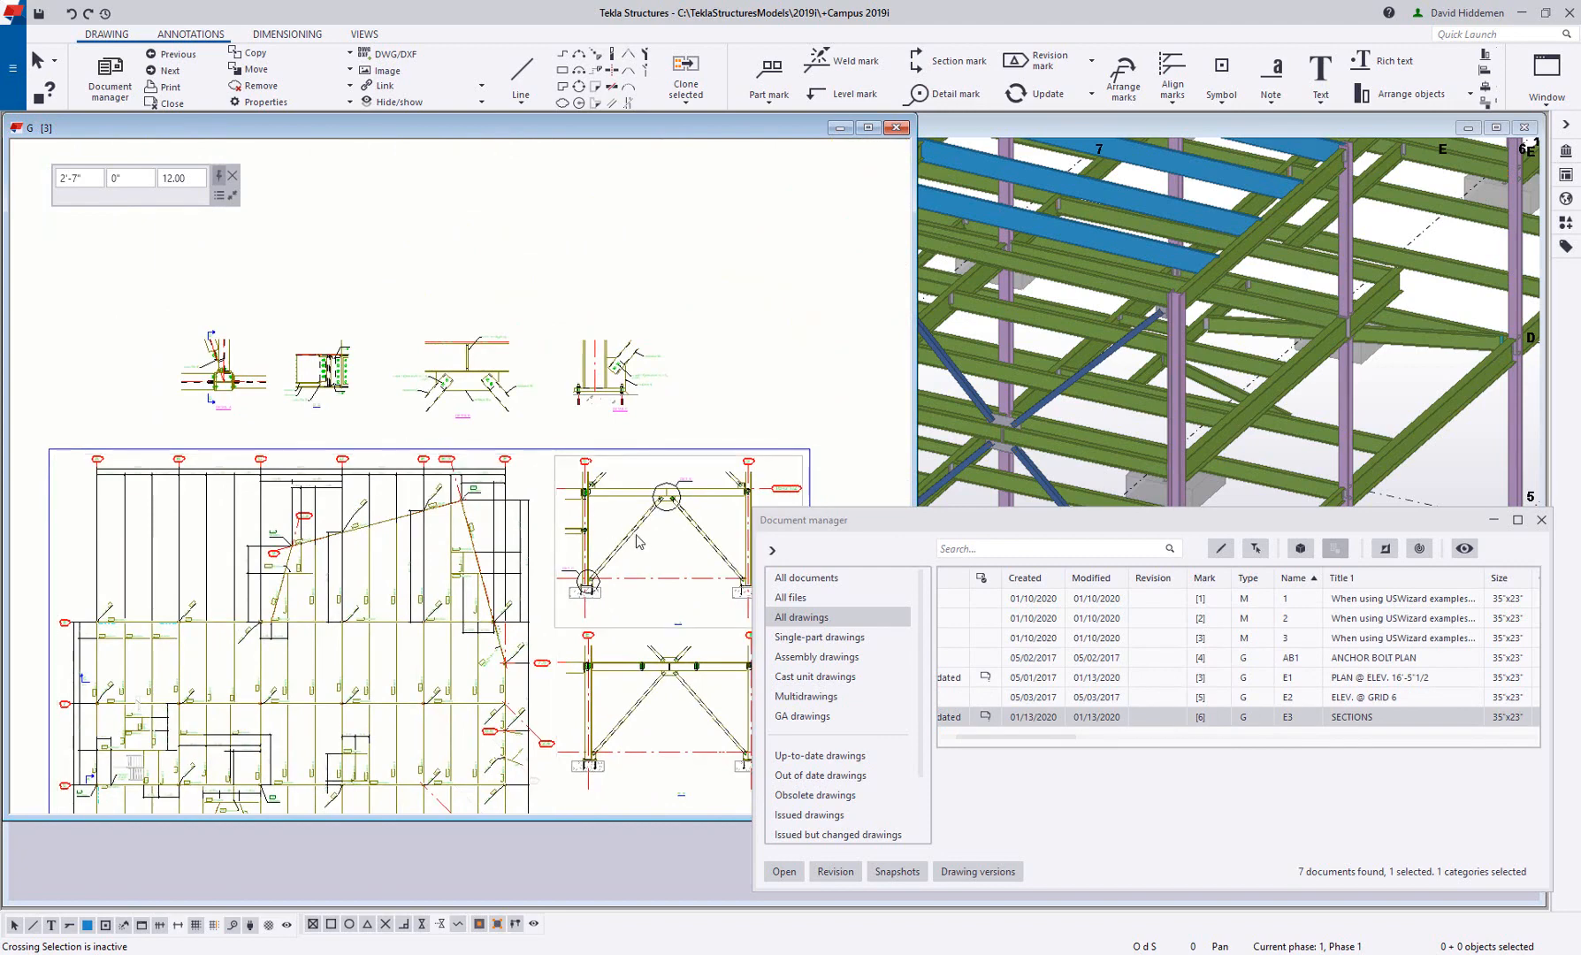
# Move the four remaining section and detail views above the E1 sheet to drawing E3.
pyautogui.click(249, 420)
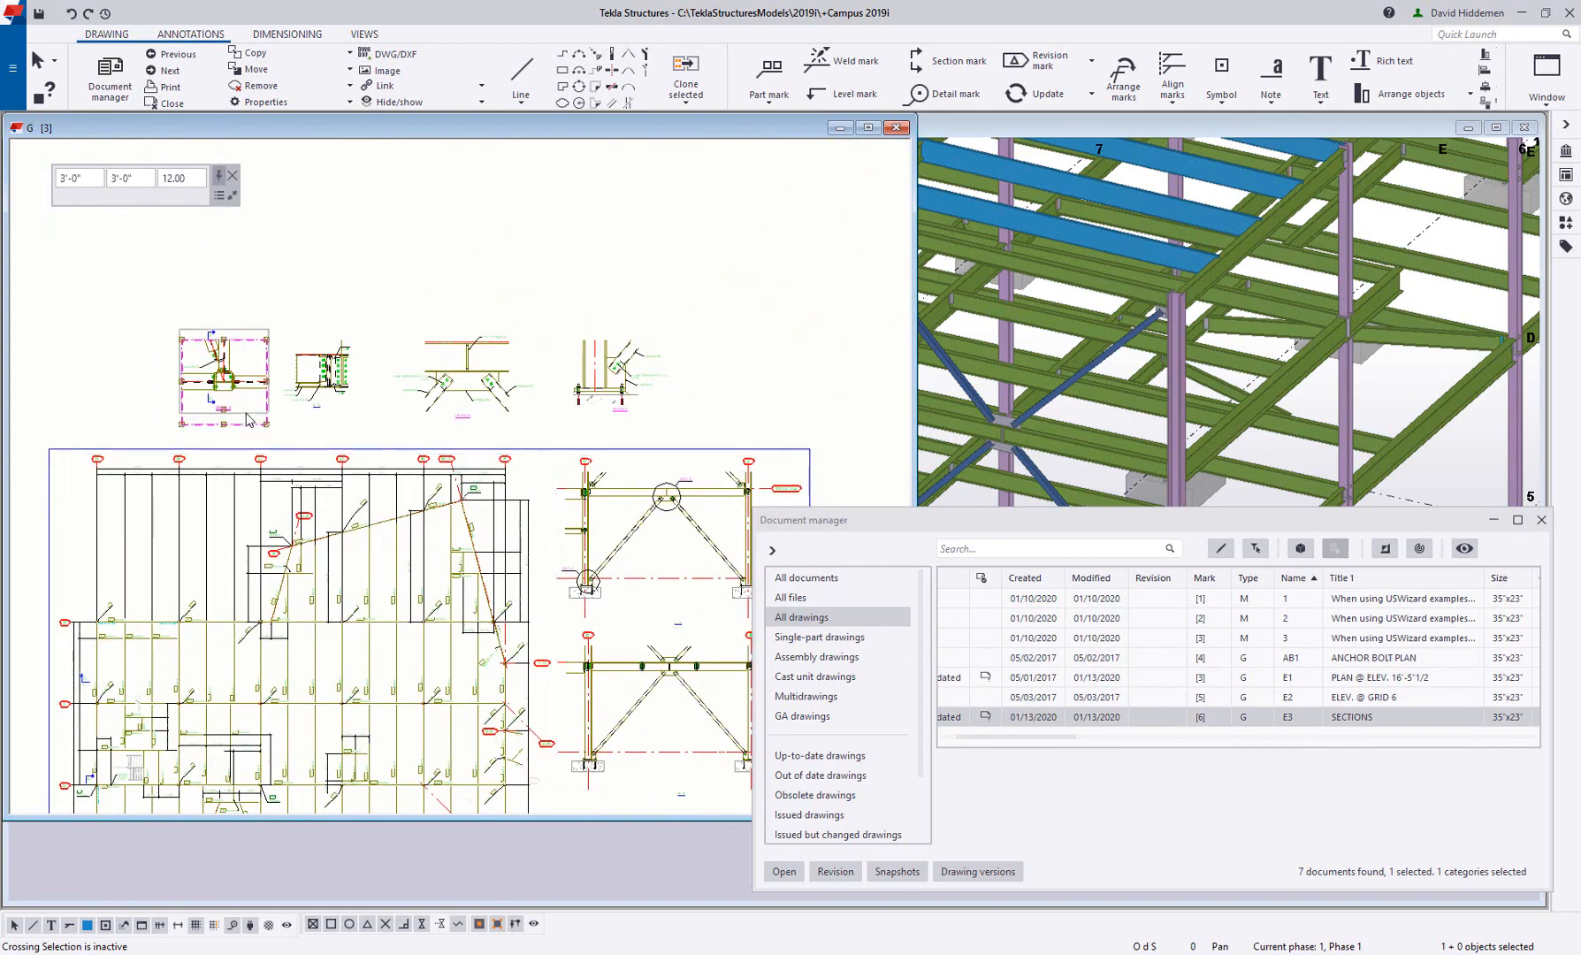
pyautogui.rightClick(249, 420)
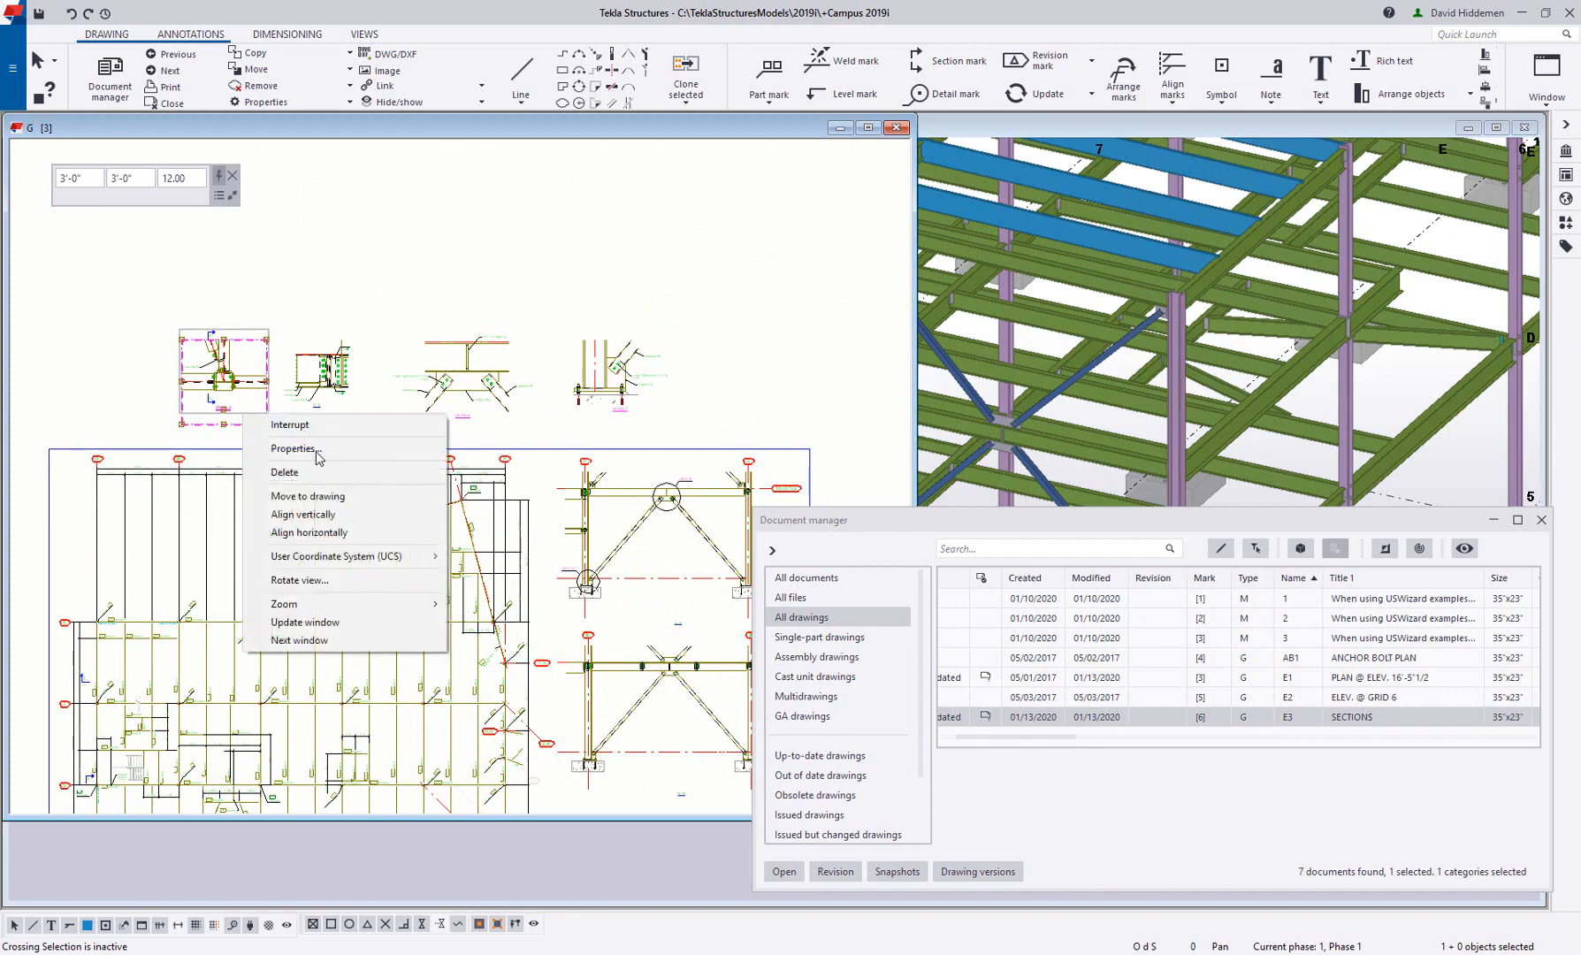
pyautogui.click(320, 498)
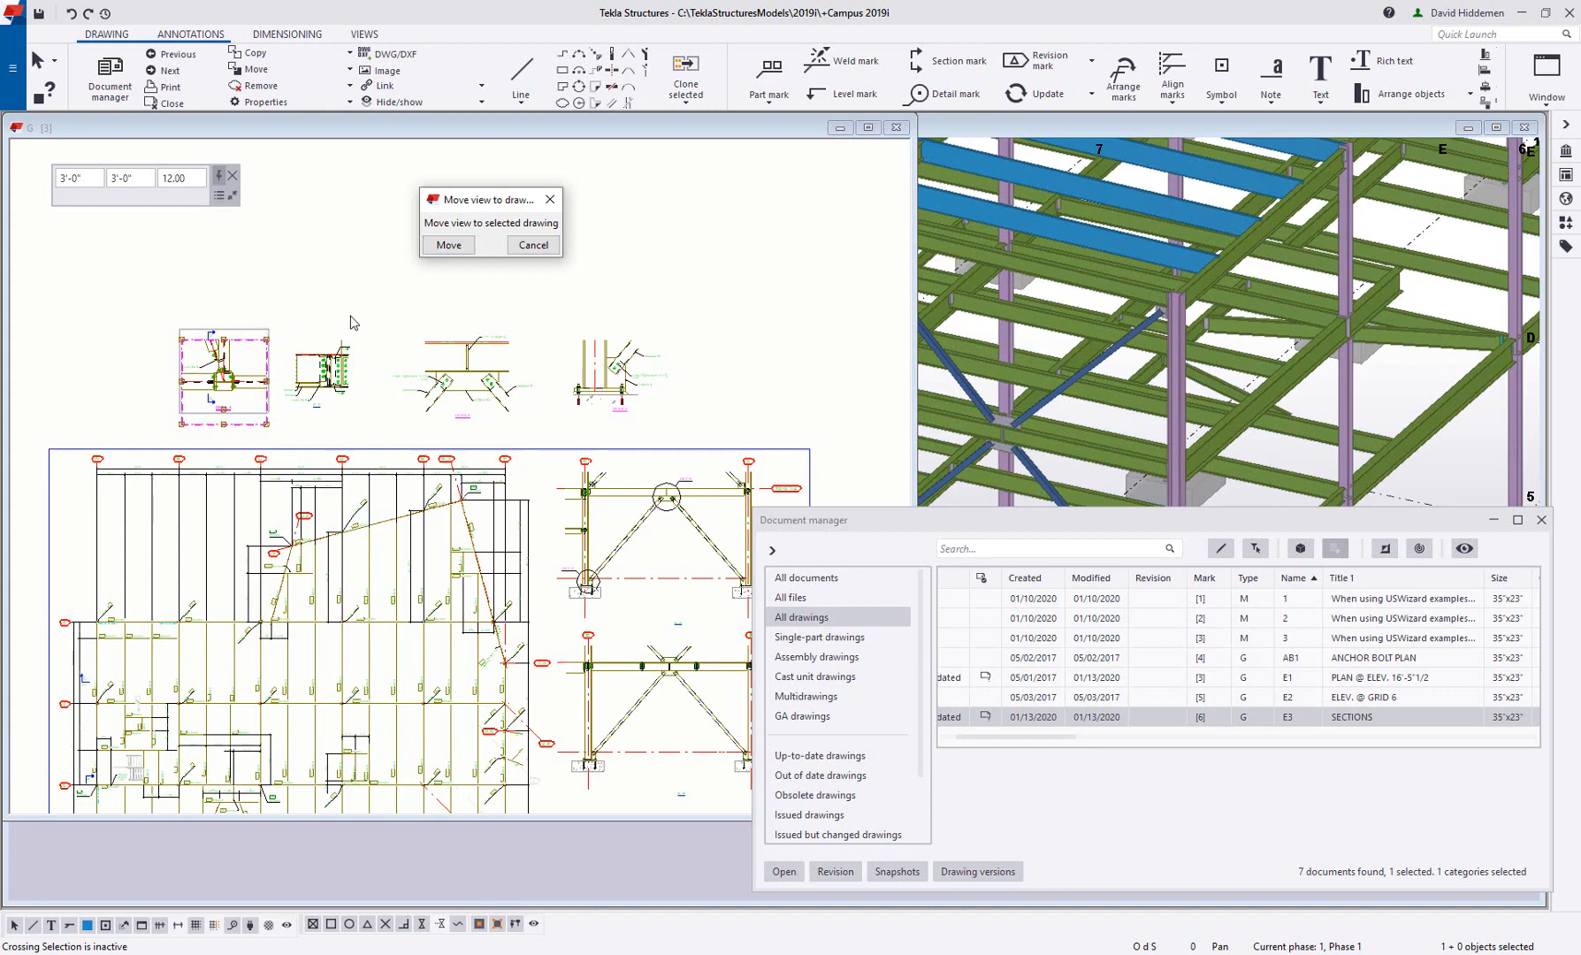
pyautogui.keyDown('shift'); pyautogui.click(316, 347); pyautogui.keyUp('shift')
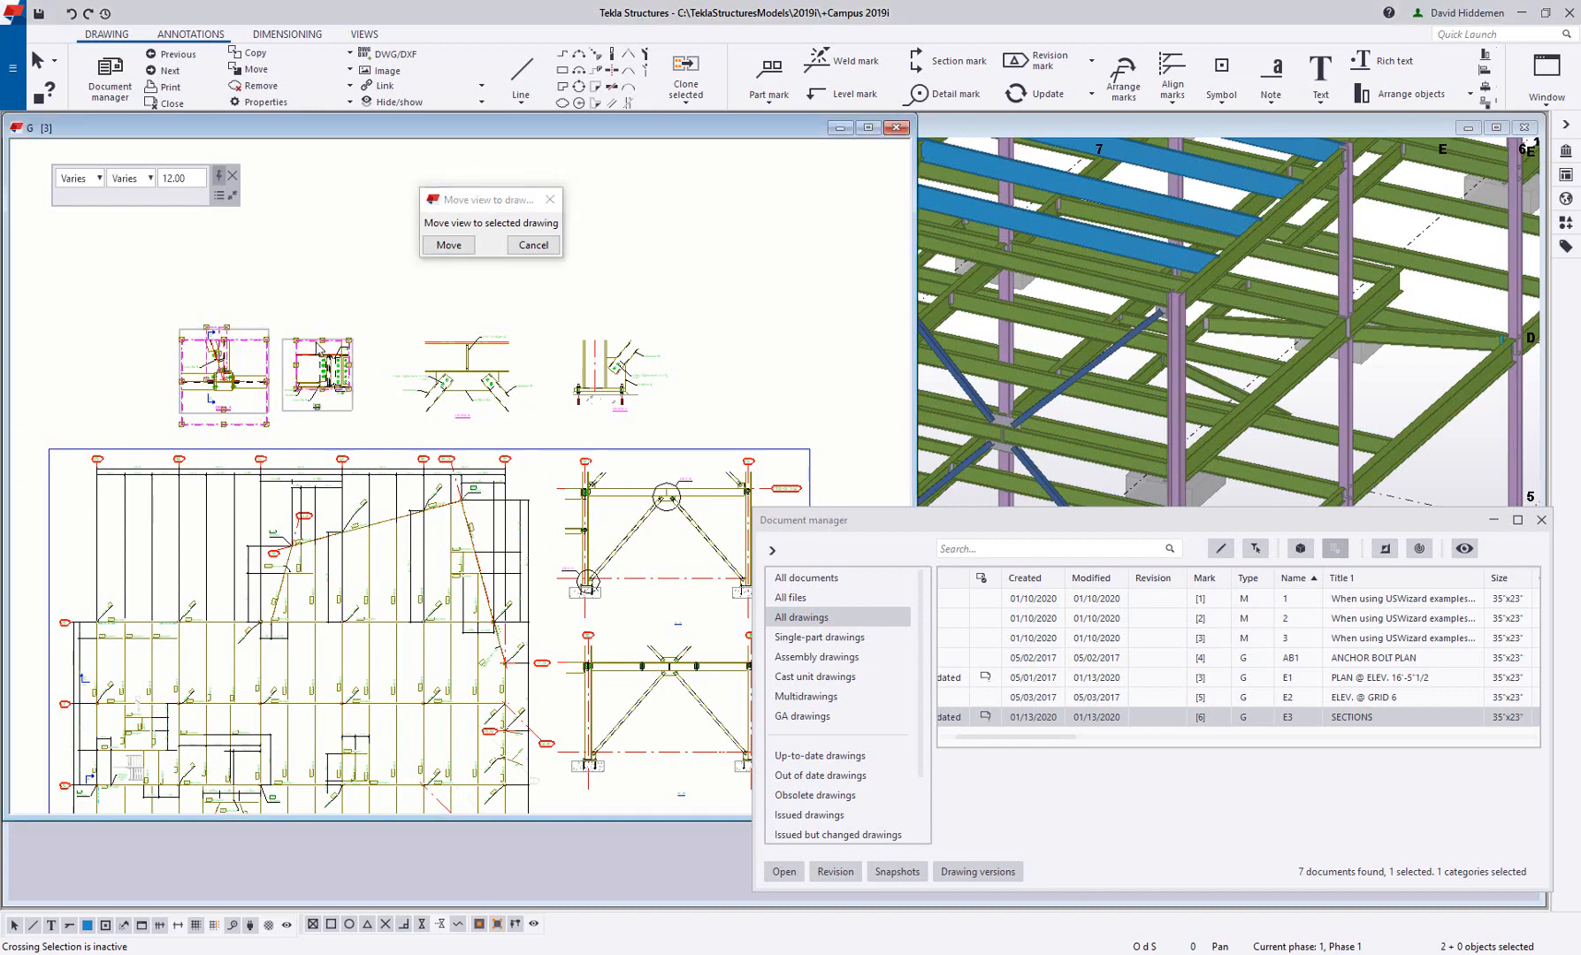
pyautogui.keyDown('shift'); pyautogui.click(453, 342); pyautogui.keyUp('shift')
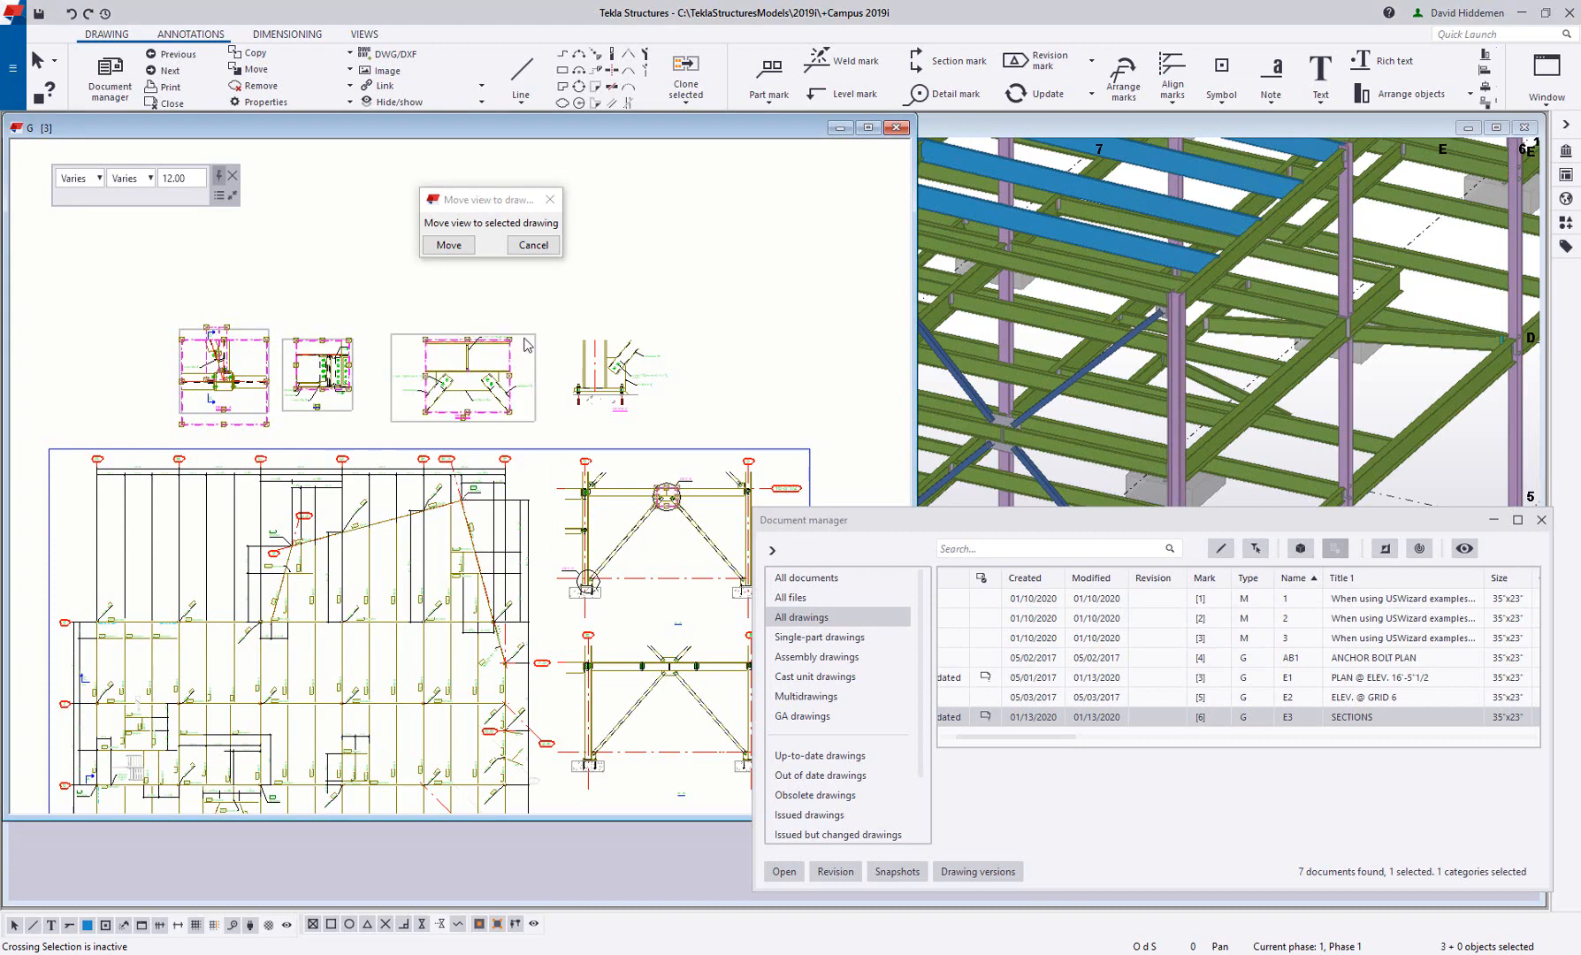
pyautogui.keyDown('shift'); pyautogui.click(618, 347); pyautogui.keyUp('shift')
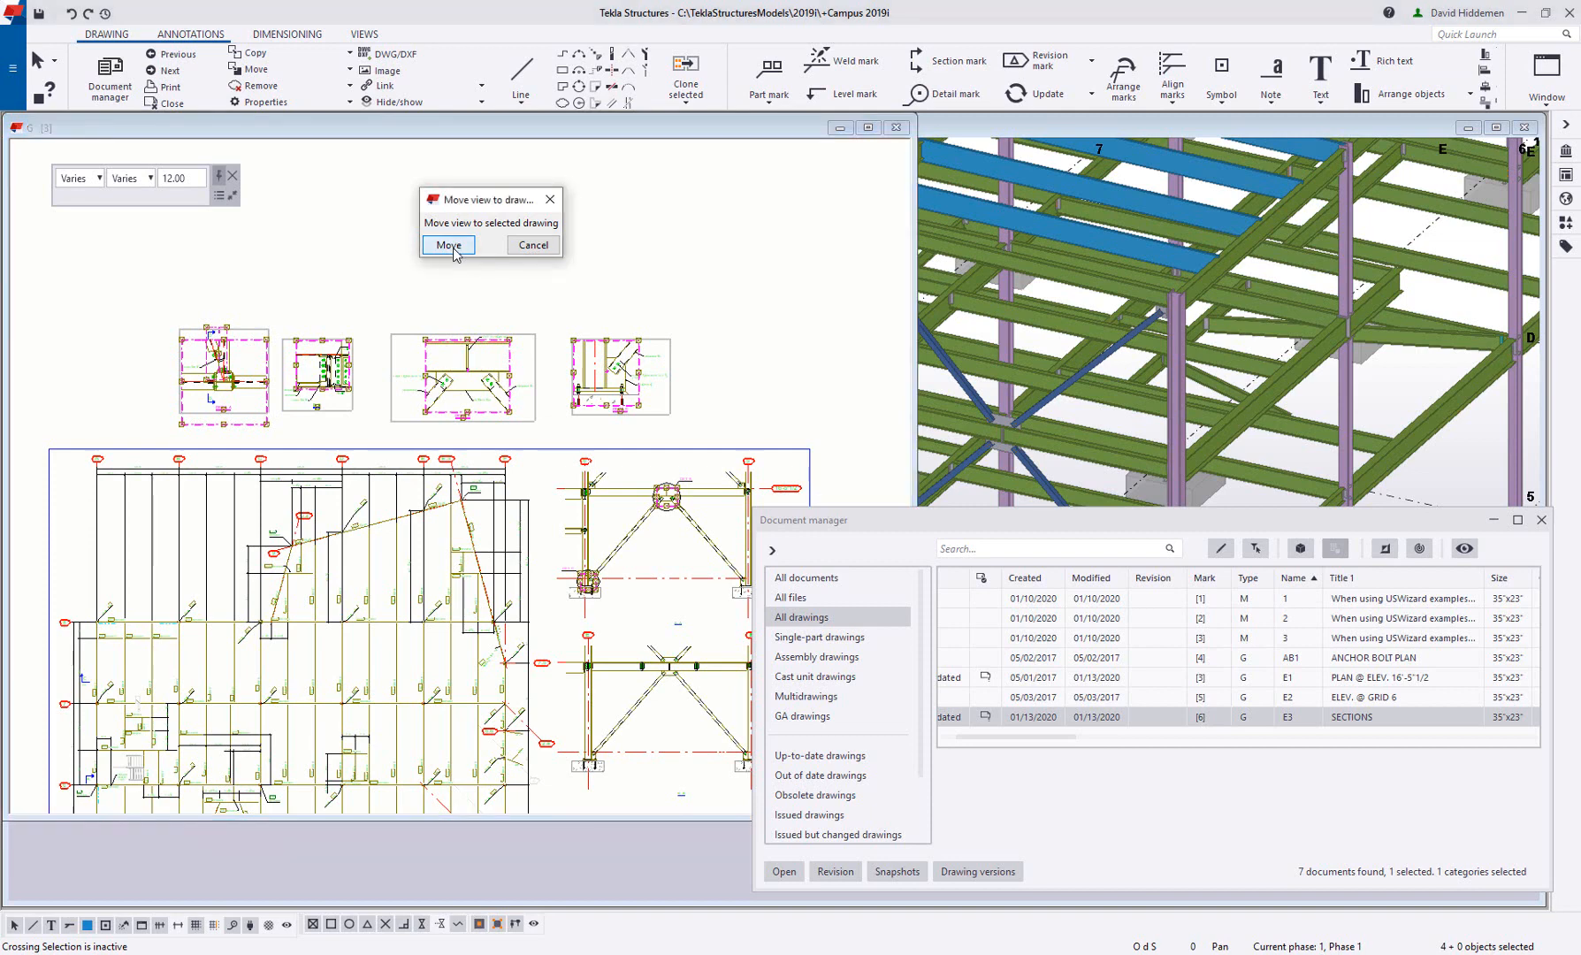
pyautogui.click(448, 245)
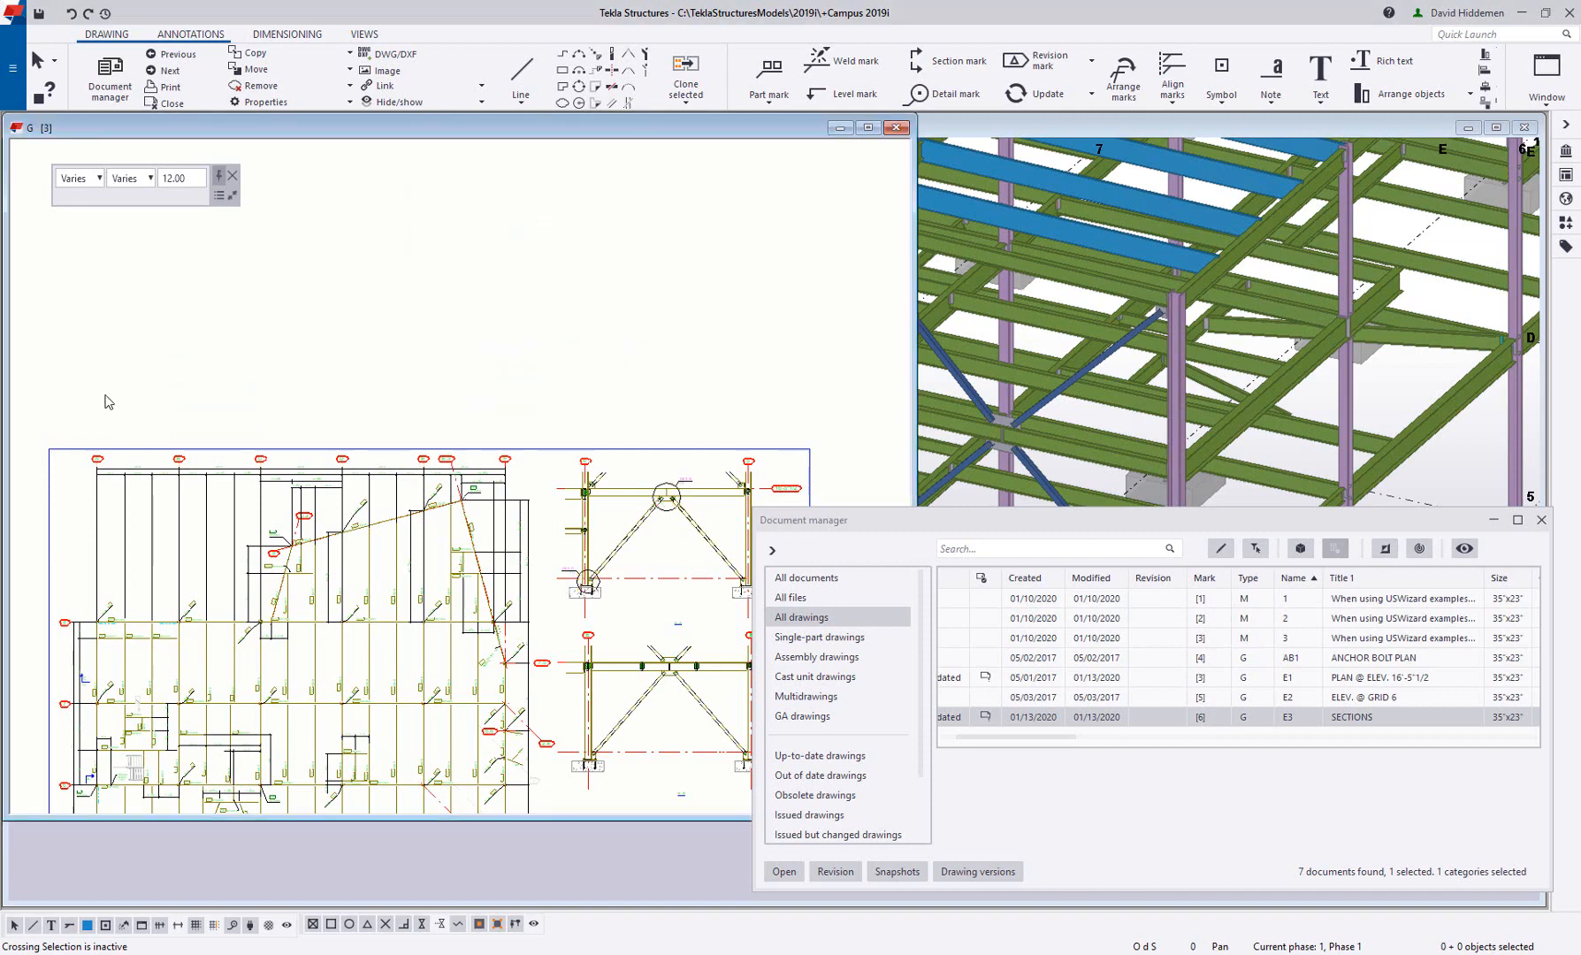
# Open drawing E3 and look over the transferred section and detail views above its sheet.
pyautogui.doubleClick(1059, 718)
pyautogui.click(389, 487)
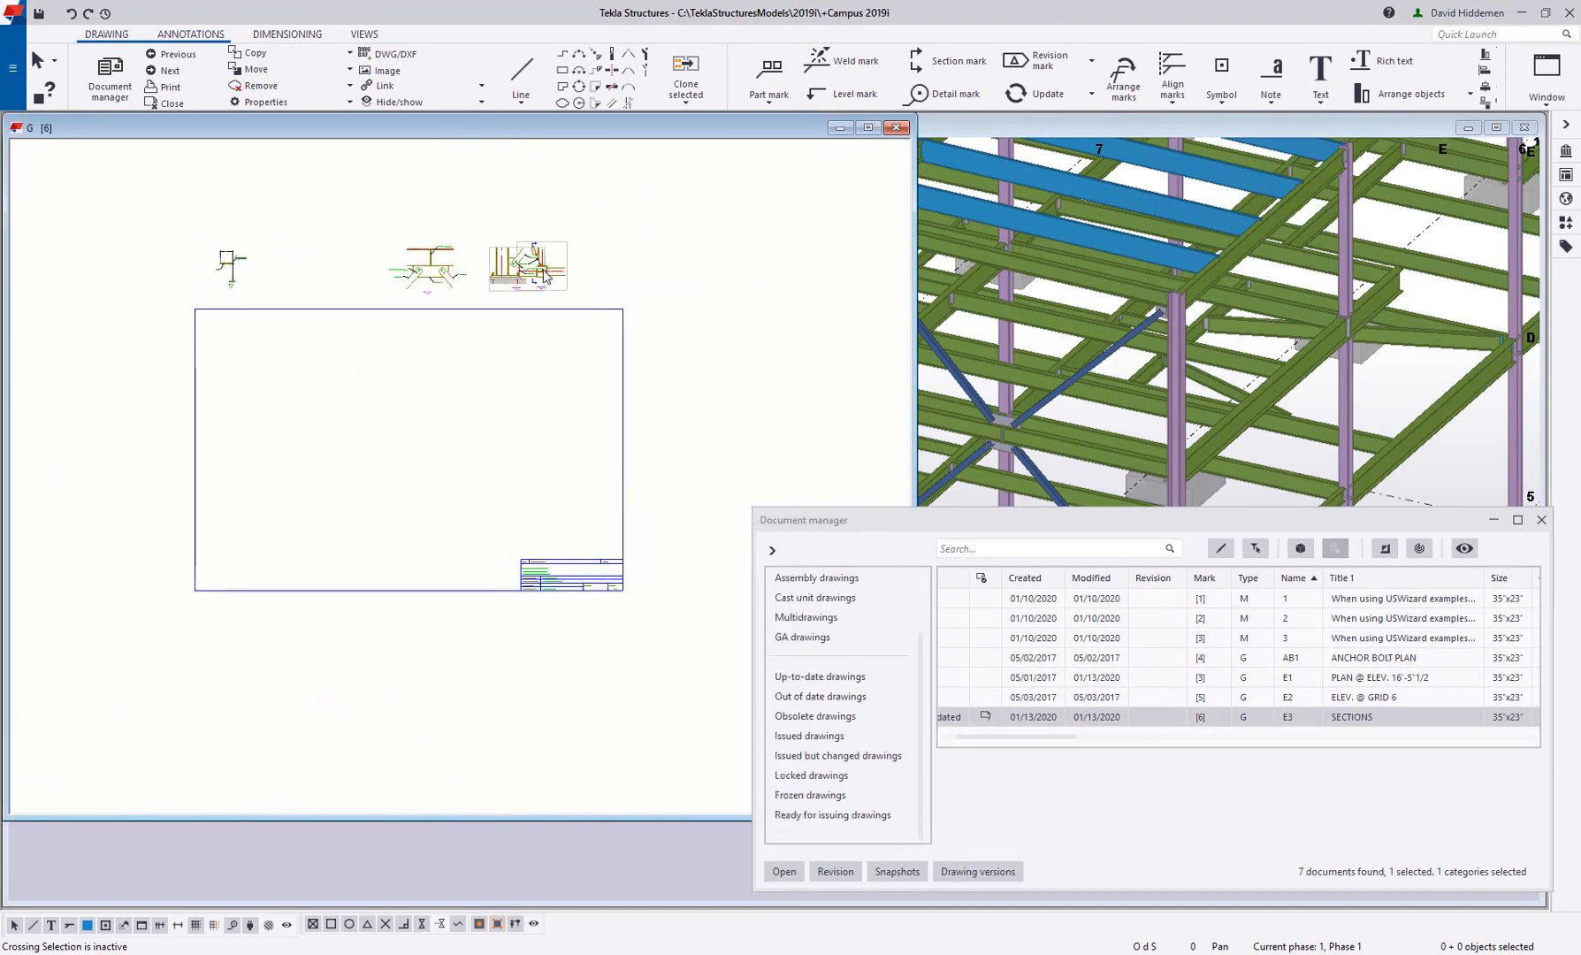
pyautogui.scroll(3, 539, 272)
pyautogui.scroll(-3, 578, 269)
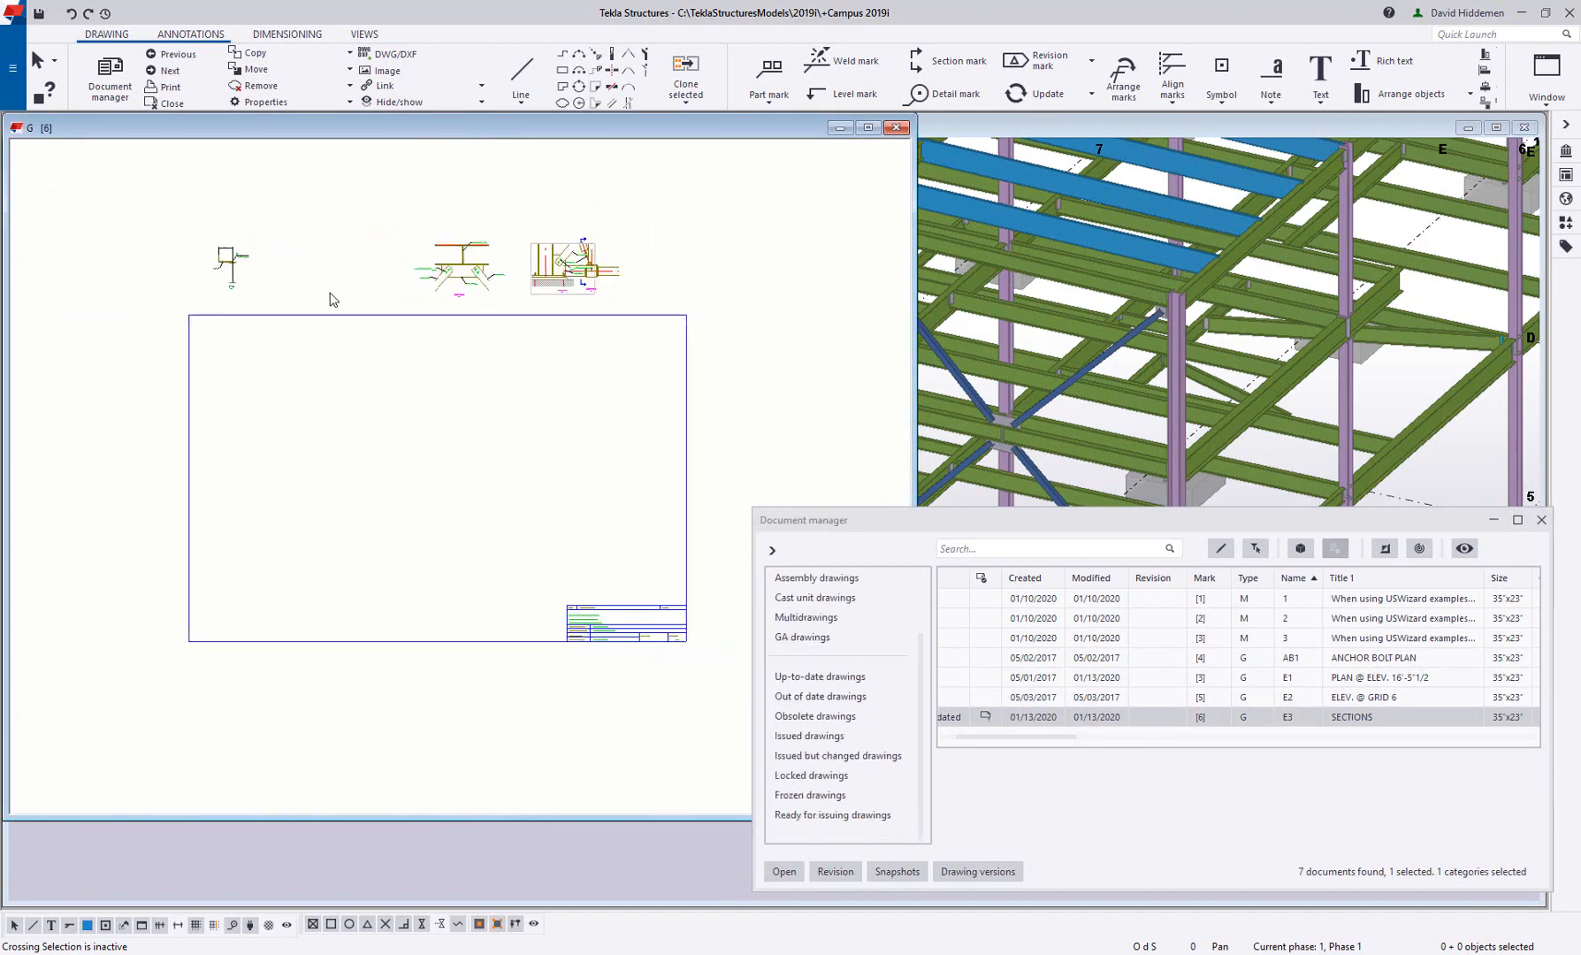
# Arrange the five transferred section and detail views in a row across the upper part of drawing E3's sheet.
pyautogui.click(257, 294)
pyautogui.moveTo(257, 295); pyautogui.dragTo(263, 405)
pyautogui.click(510, 301)
pyautogui.moveTo(475, 352); pyautogui.dragTo(349, 417)
pyautogui.click(620, 286)
pyautogui.moveTo(622, 288); pyautogui.dragTo(436, 370)
pyautogui.moveTo(602, 295); pyautogui.dragTo(570, 394)
pyautogui.scroll(-2, 617, 416)
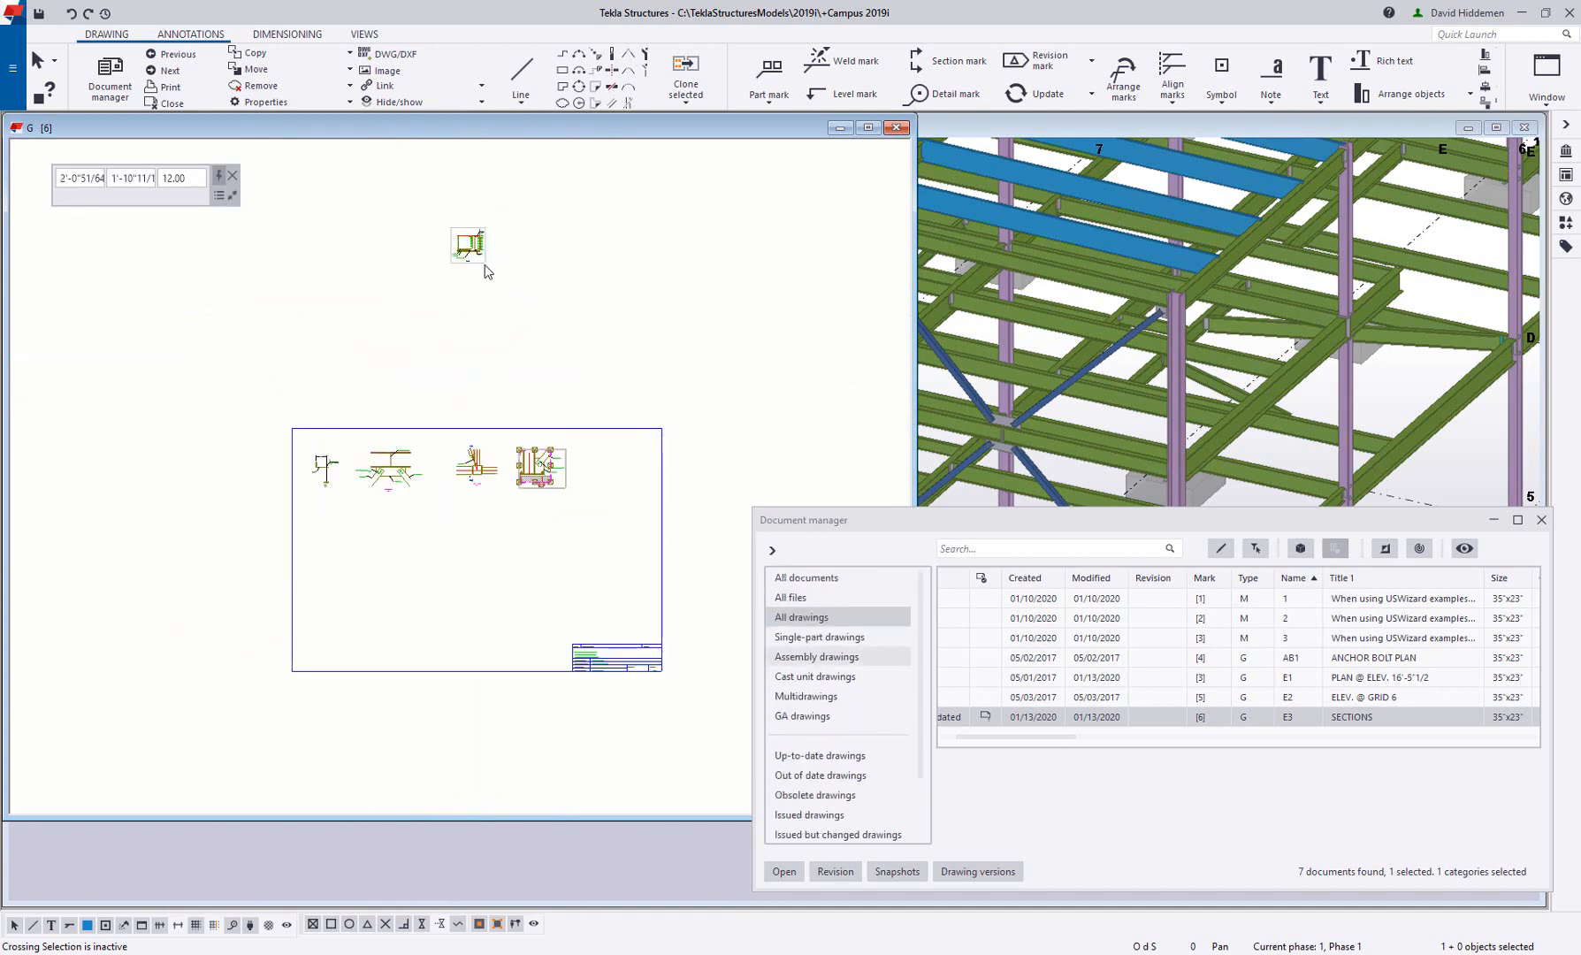
pyautogui.click(484, 267)
pyautogui.moveTo(484, 267); pyautogui.dragTo(606, 504)
pyautogui.scroll(3, 609, 491)
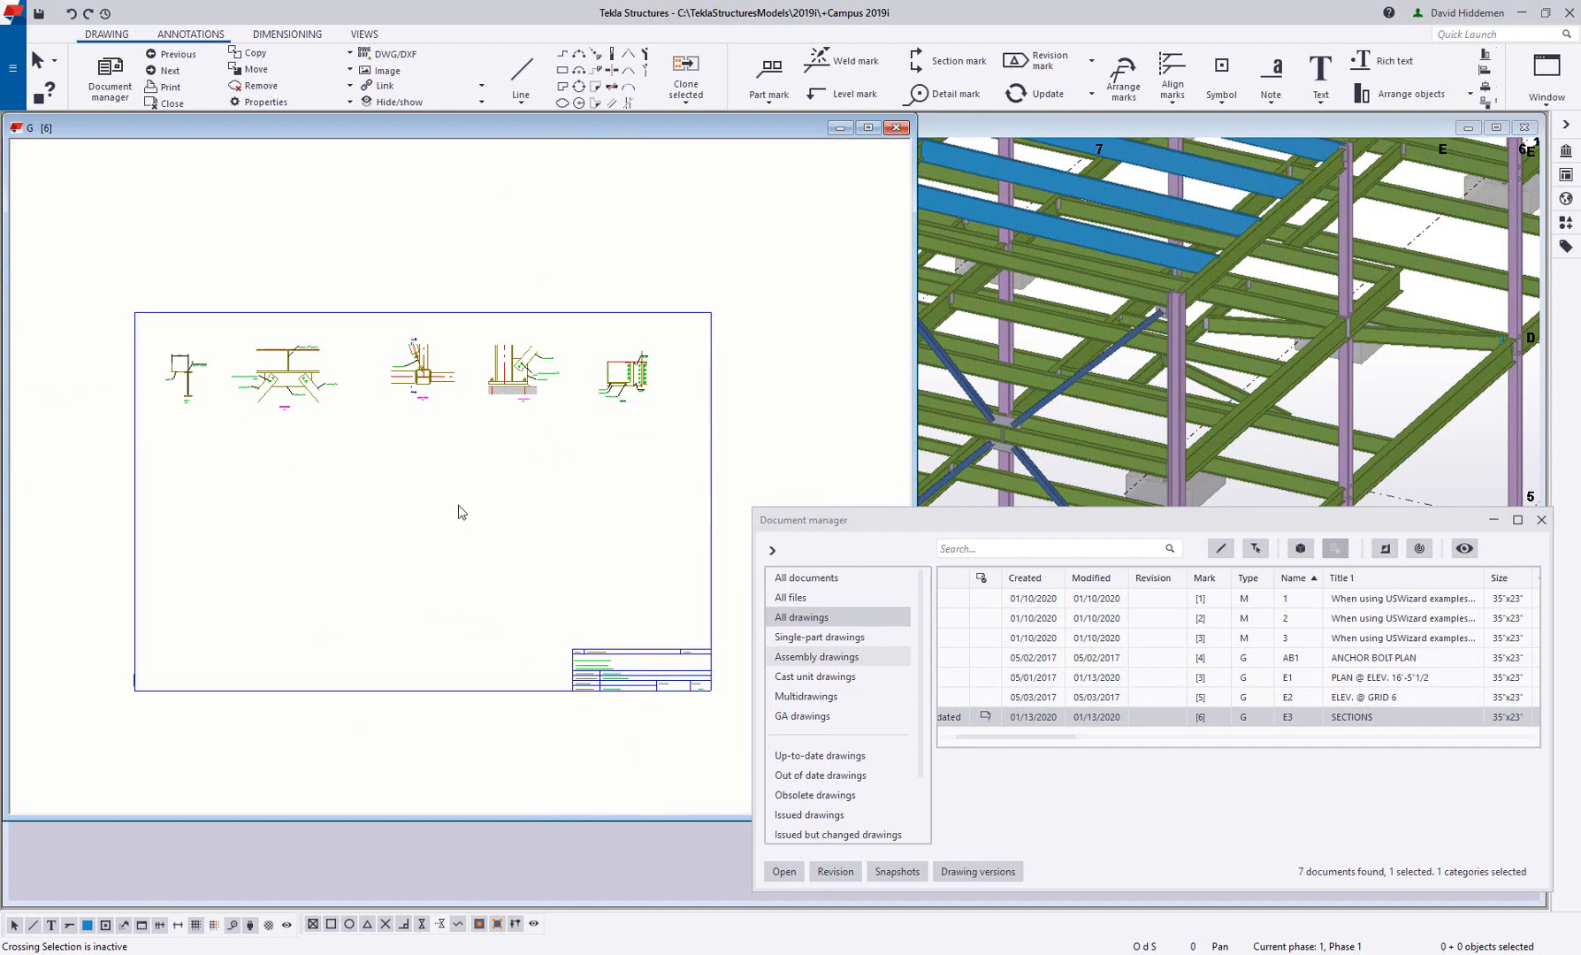
pyautogui.scroll(2, 454, 519)
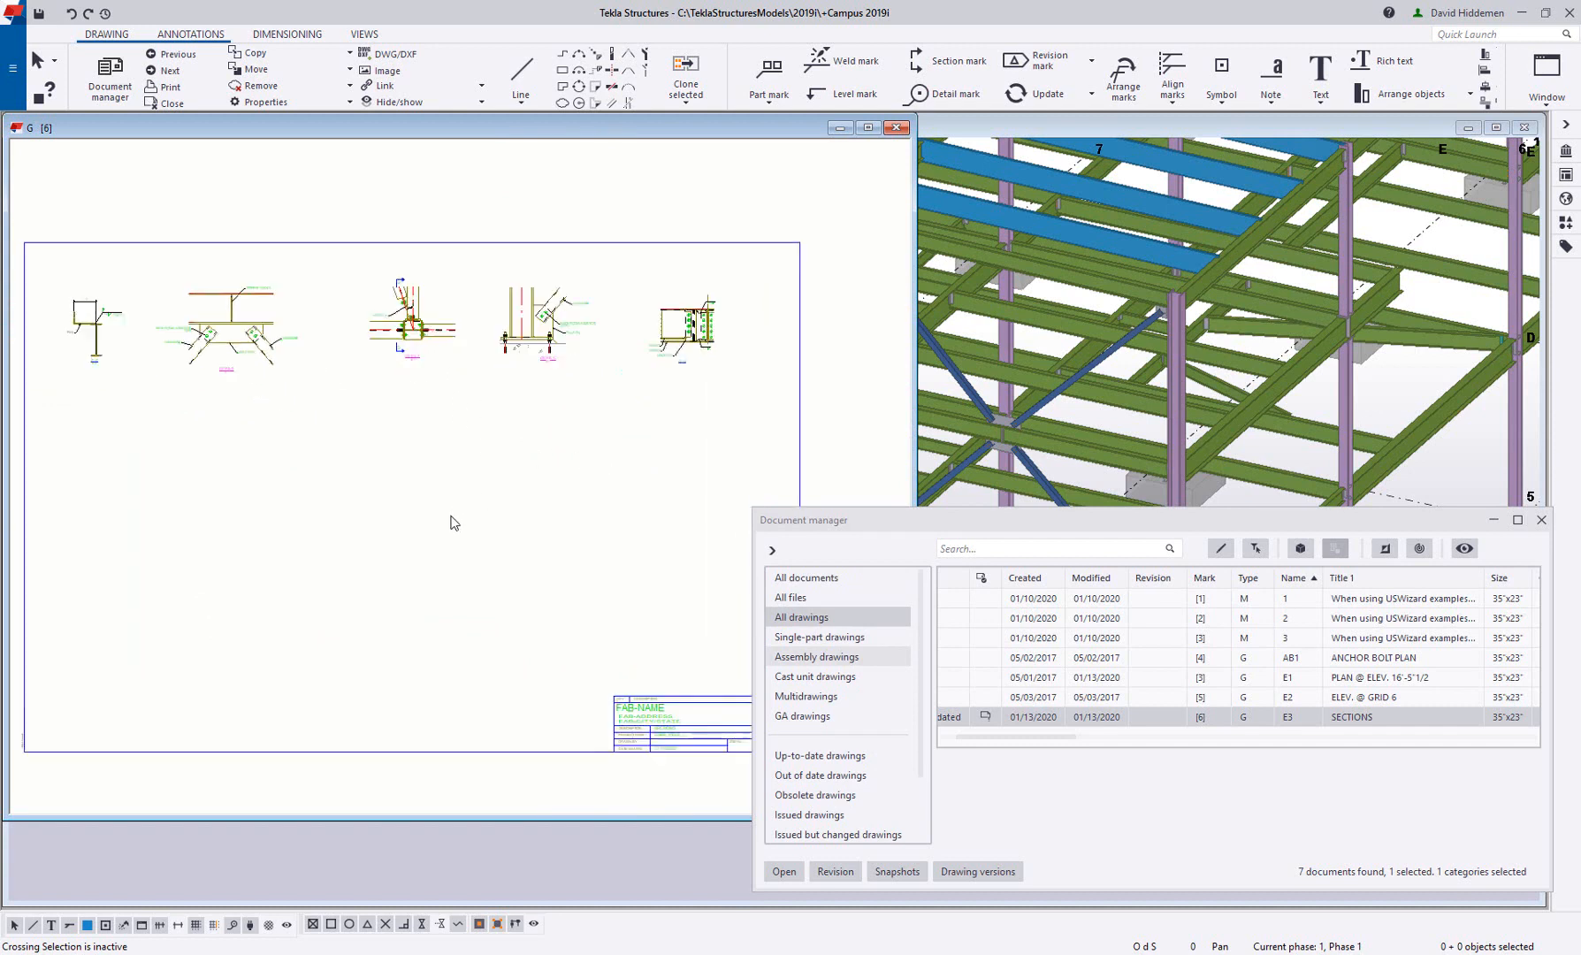
# Close drawing E3 and keep its changes.
pyautogui.click(896, 129)
pyautogui.click(414, 489)
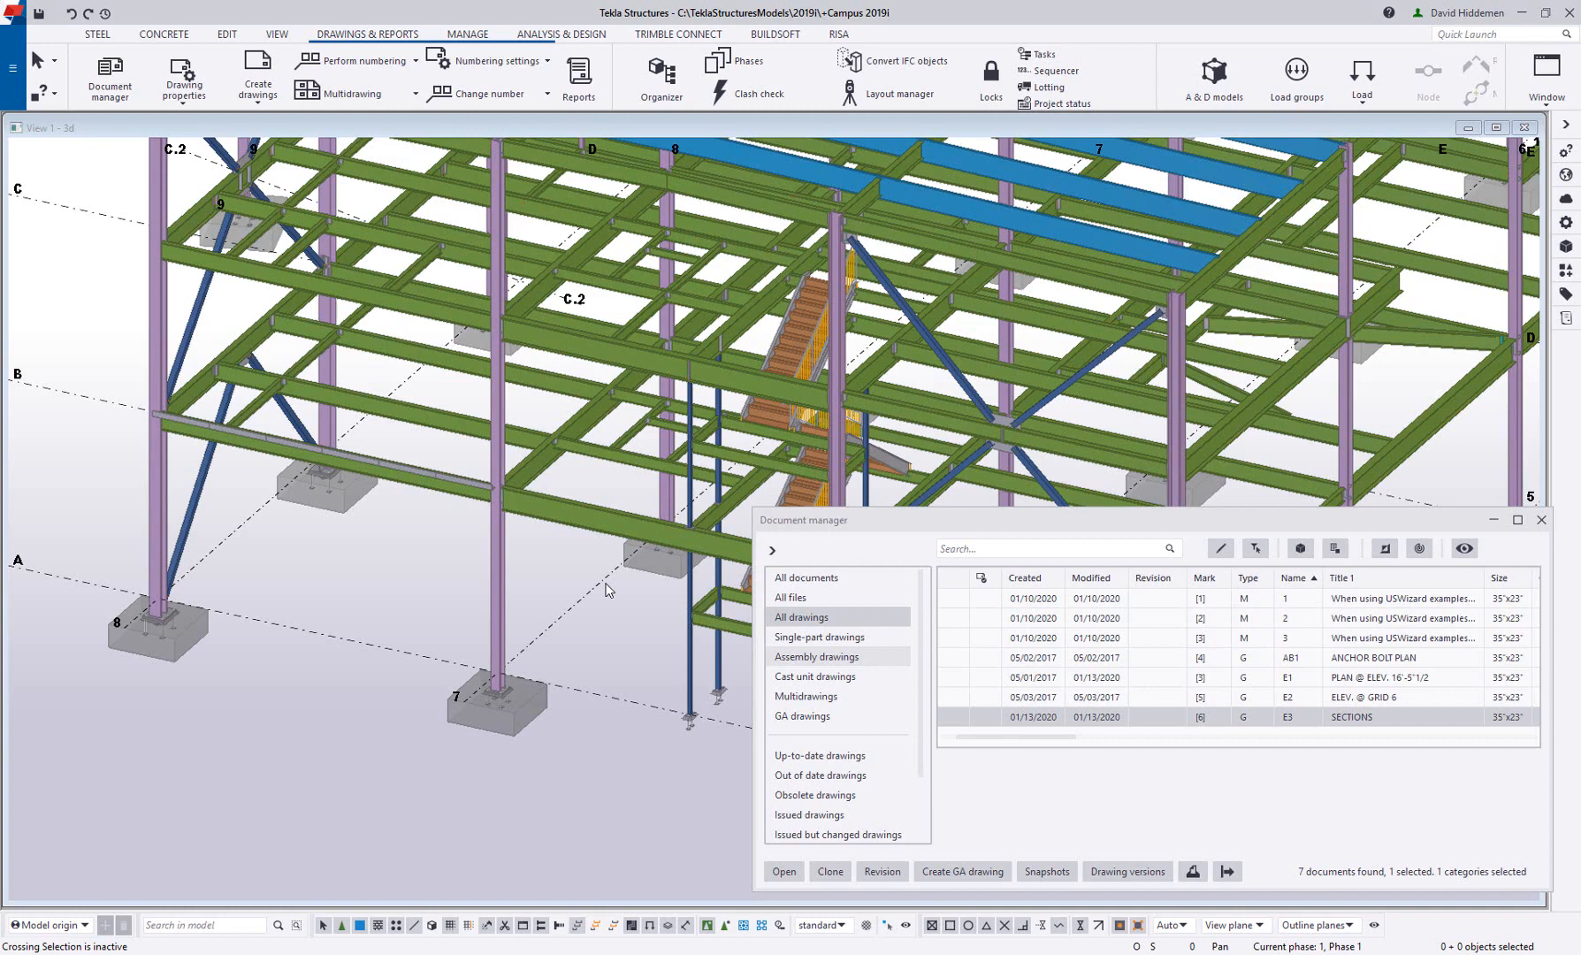
pyautogui.moveTo(608, 590); pyautogui.dragTo(525, 618, button='middle')
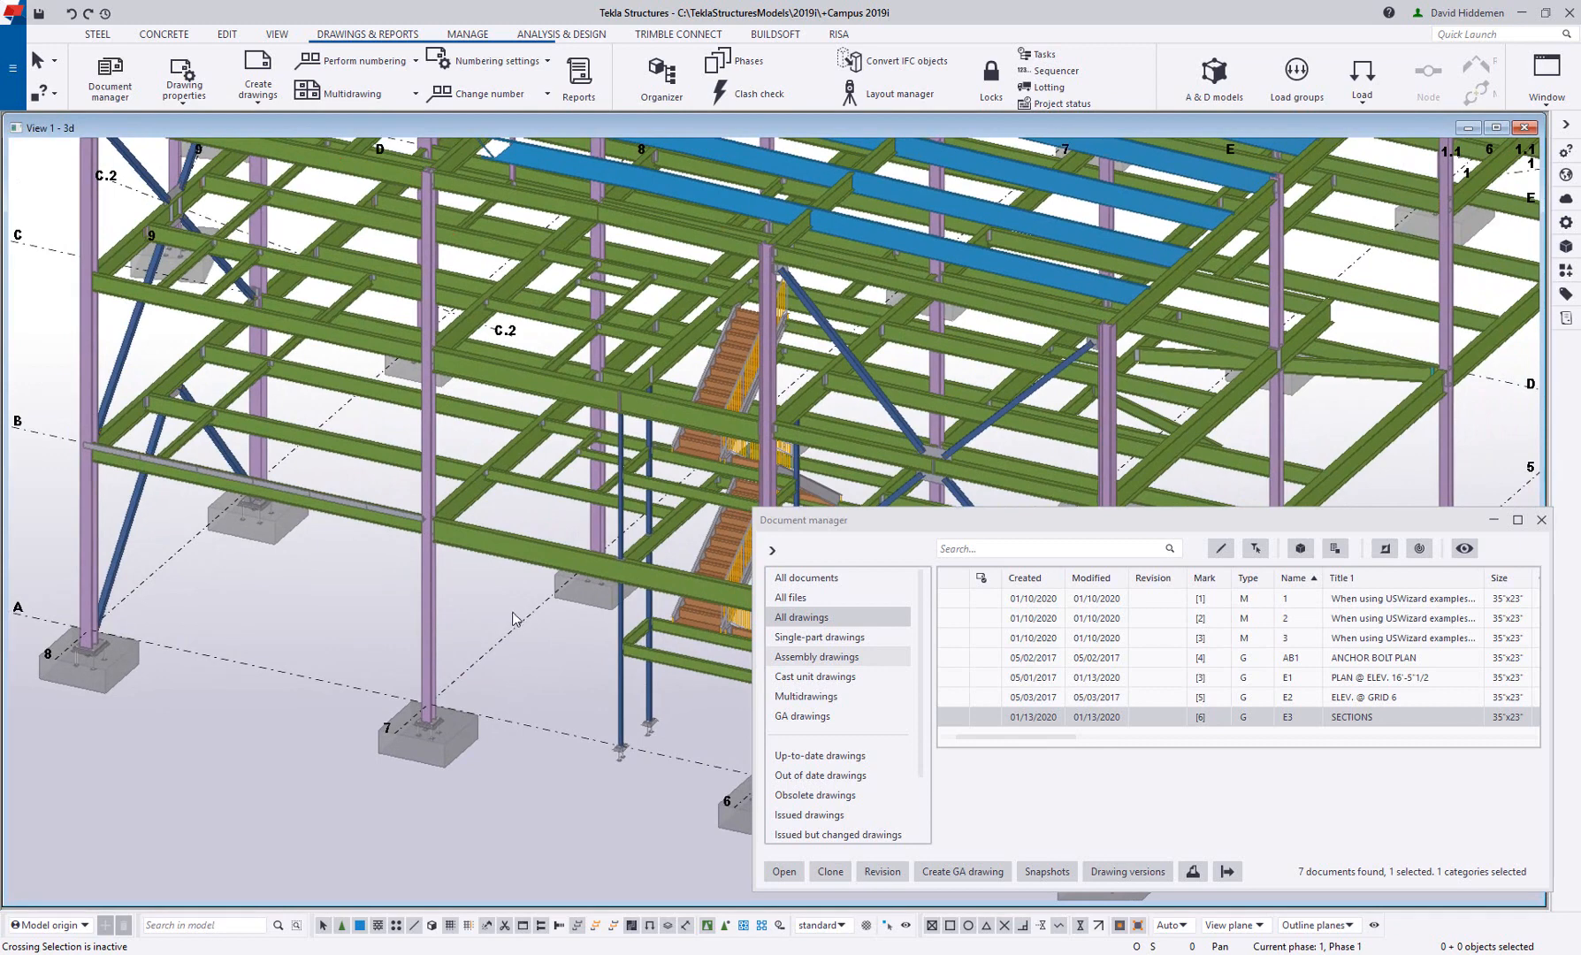
pyautogui.moveTo(524, 617); pyautogui.dragTo(541, 622, button='middle')
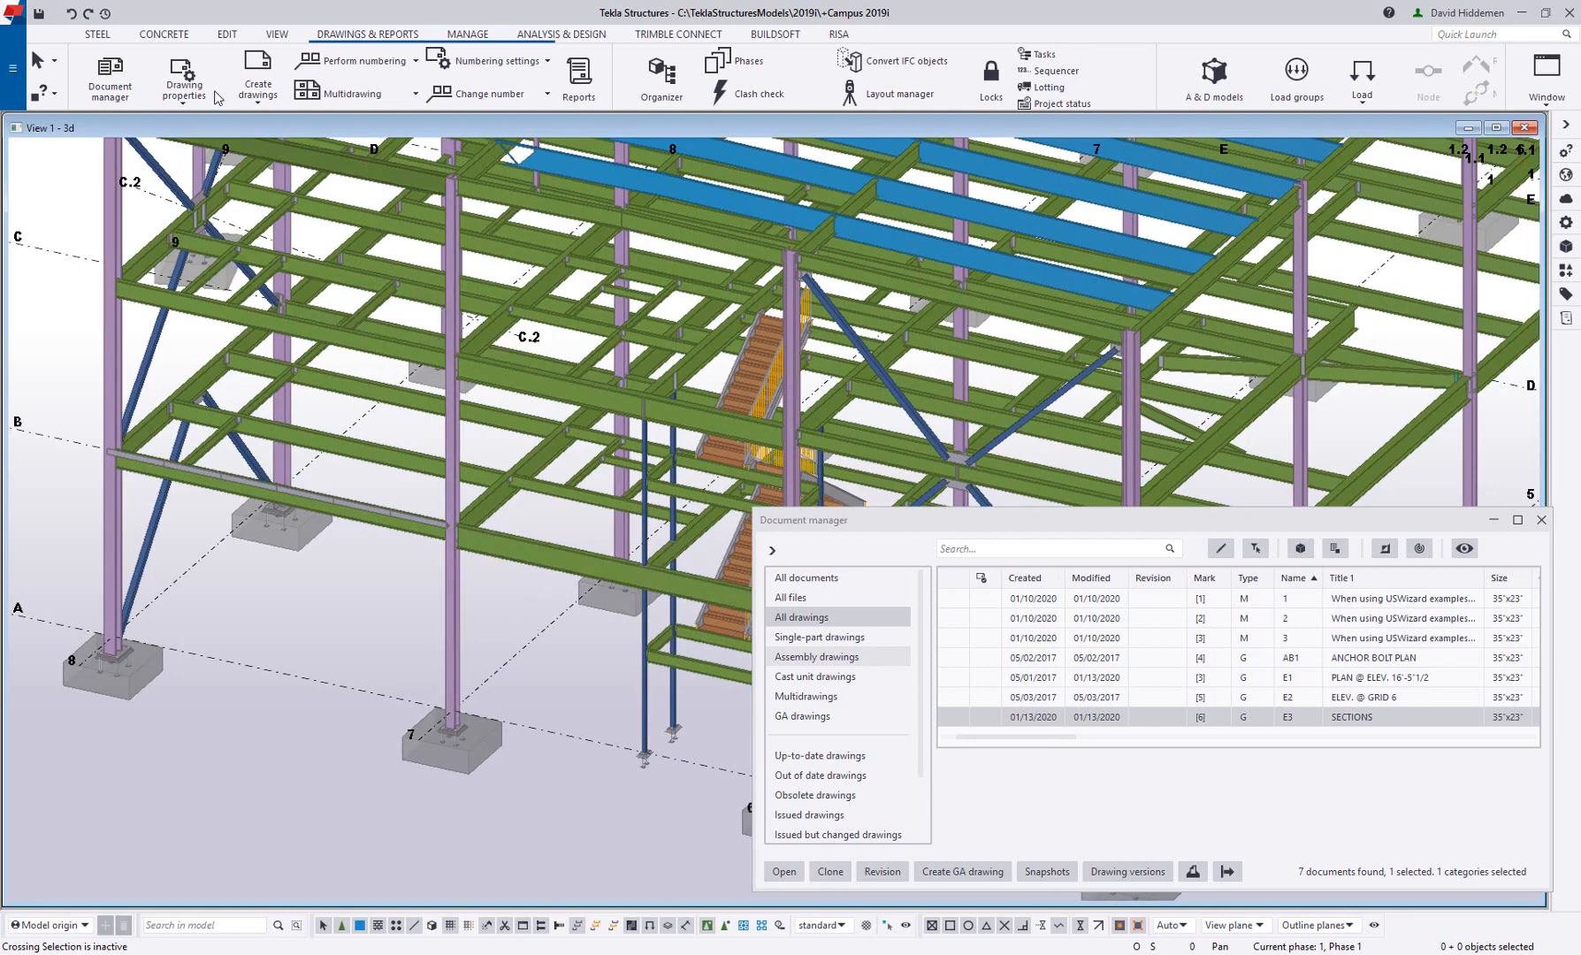
# Look through the saved settings available in the assembly drawing properties, and close the dialog without changes.
pyautogui.click(184, 86)
pyautogui.click(160, 160)
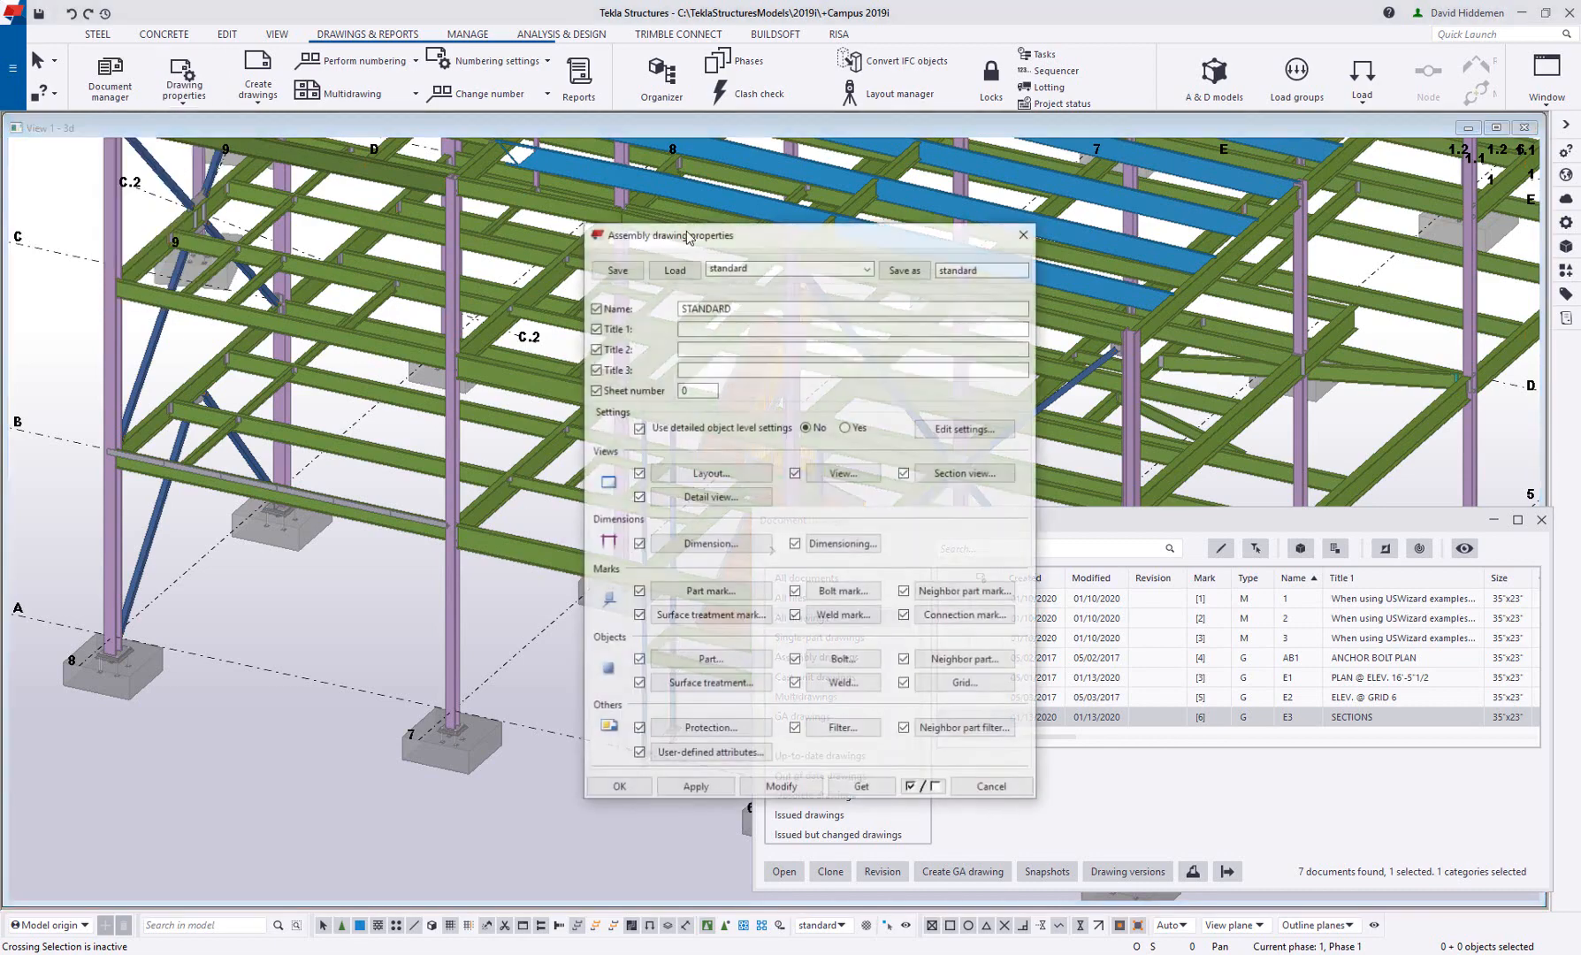
pyautogui.click(800, 269)
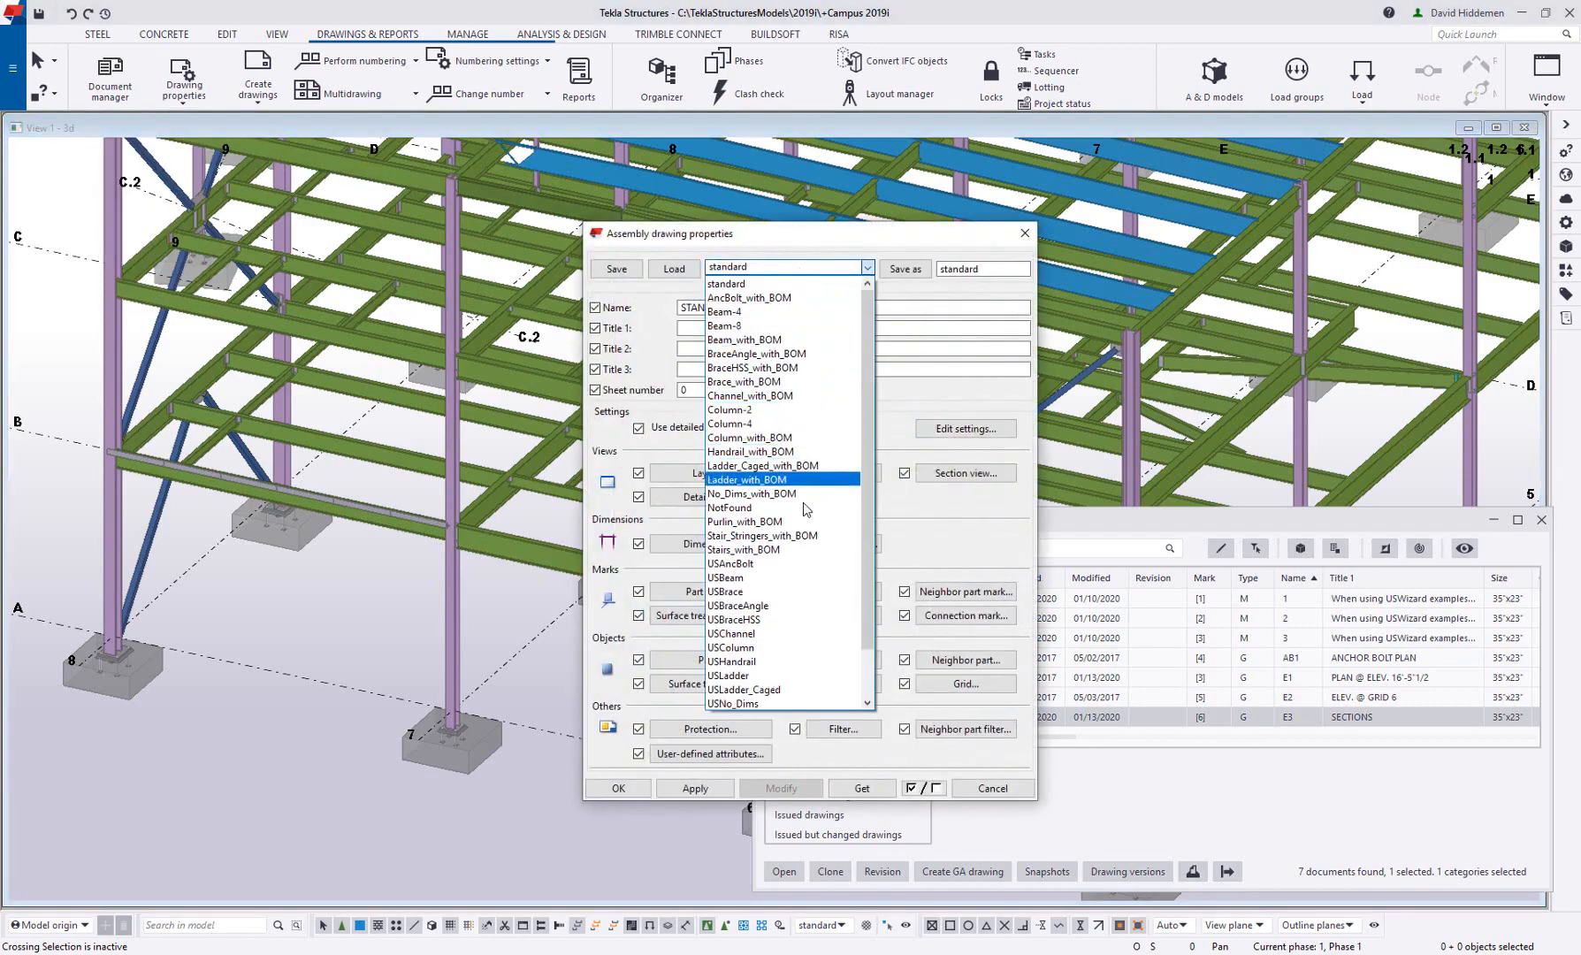
pyautogui.scroll(-1, 790, 635)
pyautogui.scroll(-1, 789, 635)
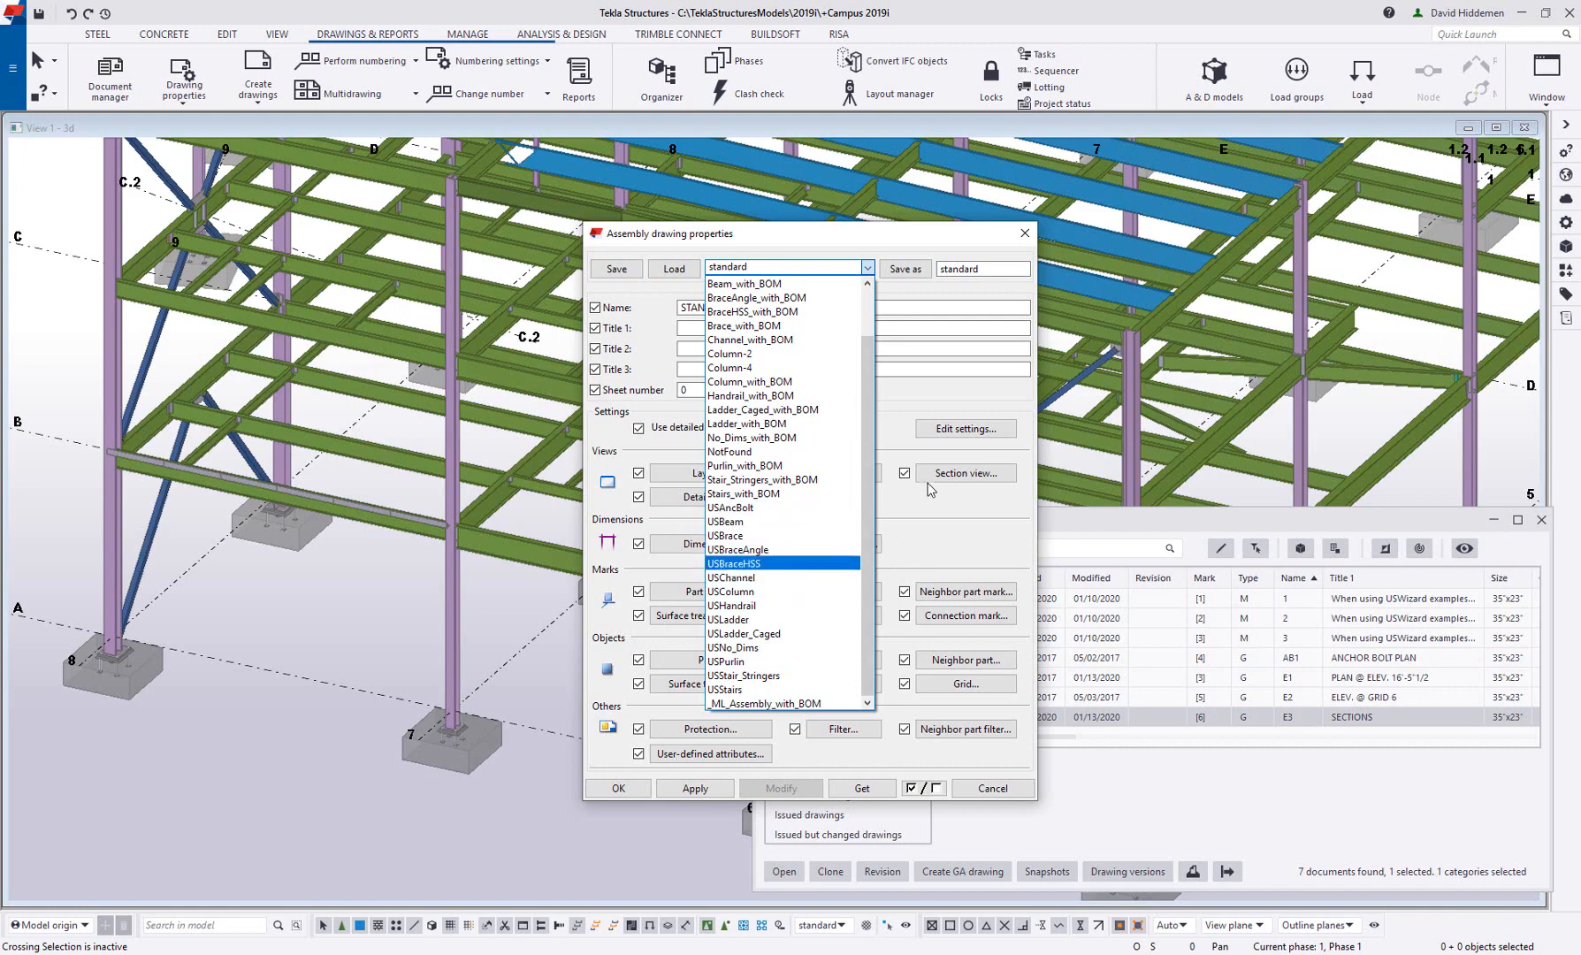
pyautogui.click(965, 407)
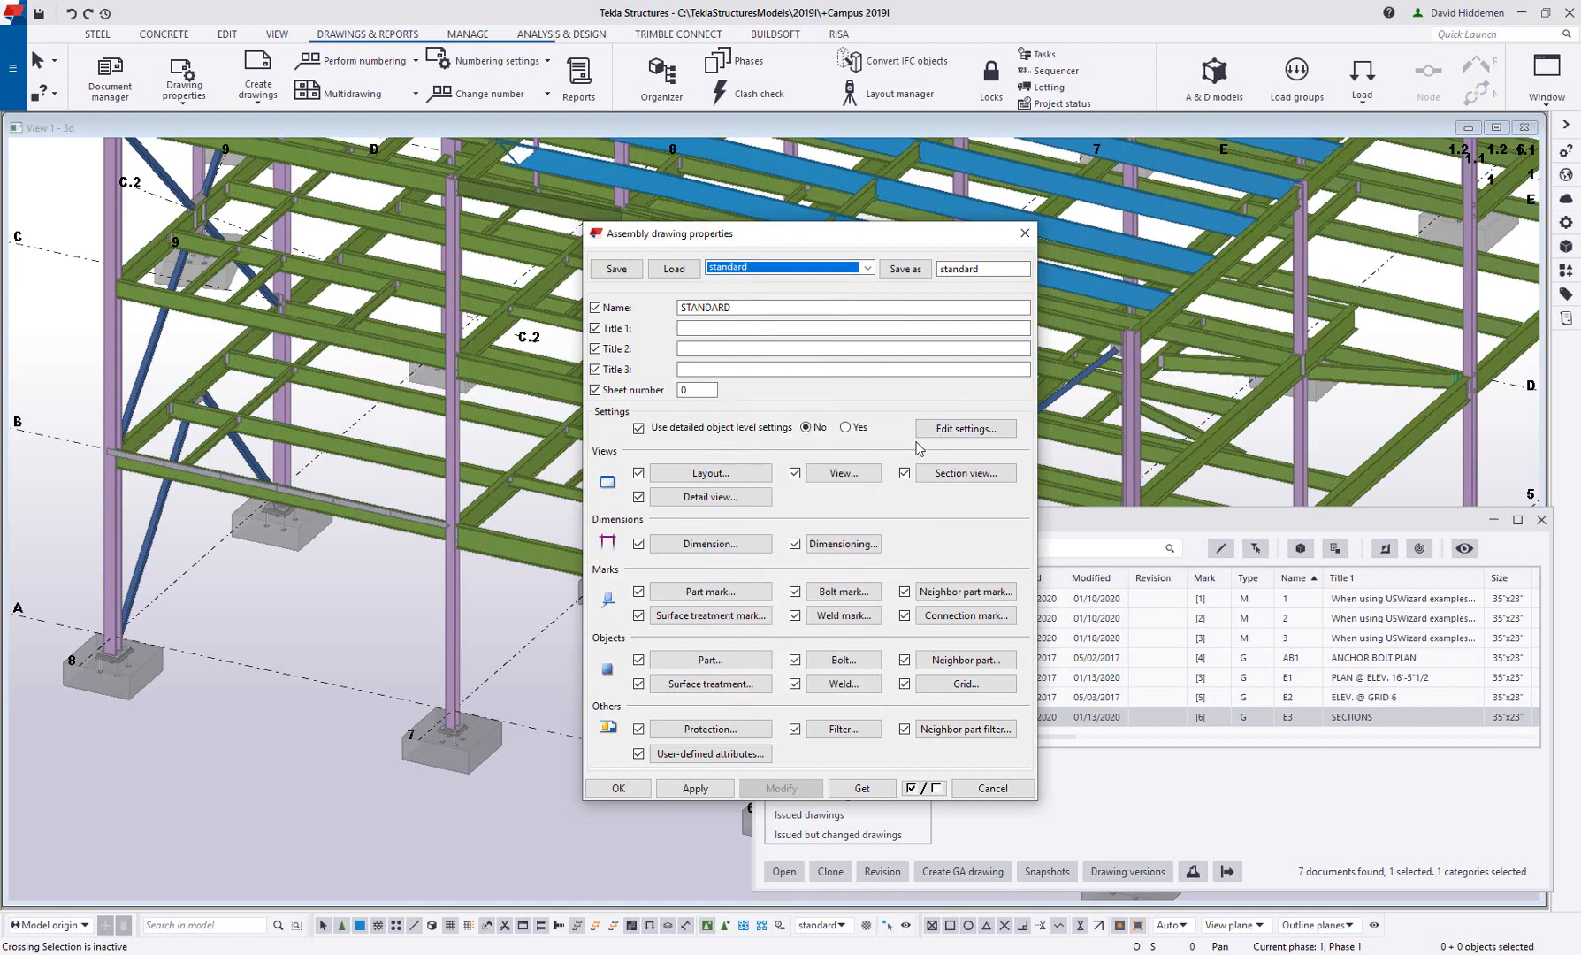
pyautogui.moveTo(883, 238); pyautogui.dragTo(416, 300)
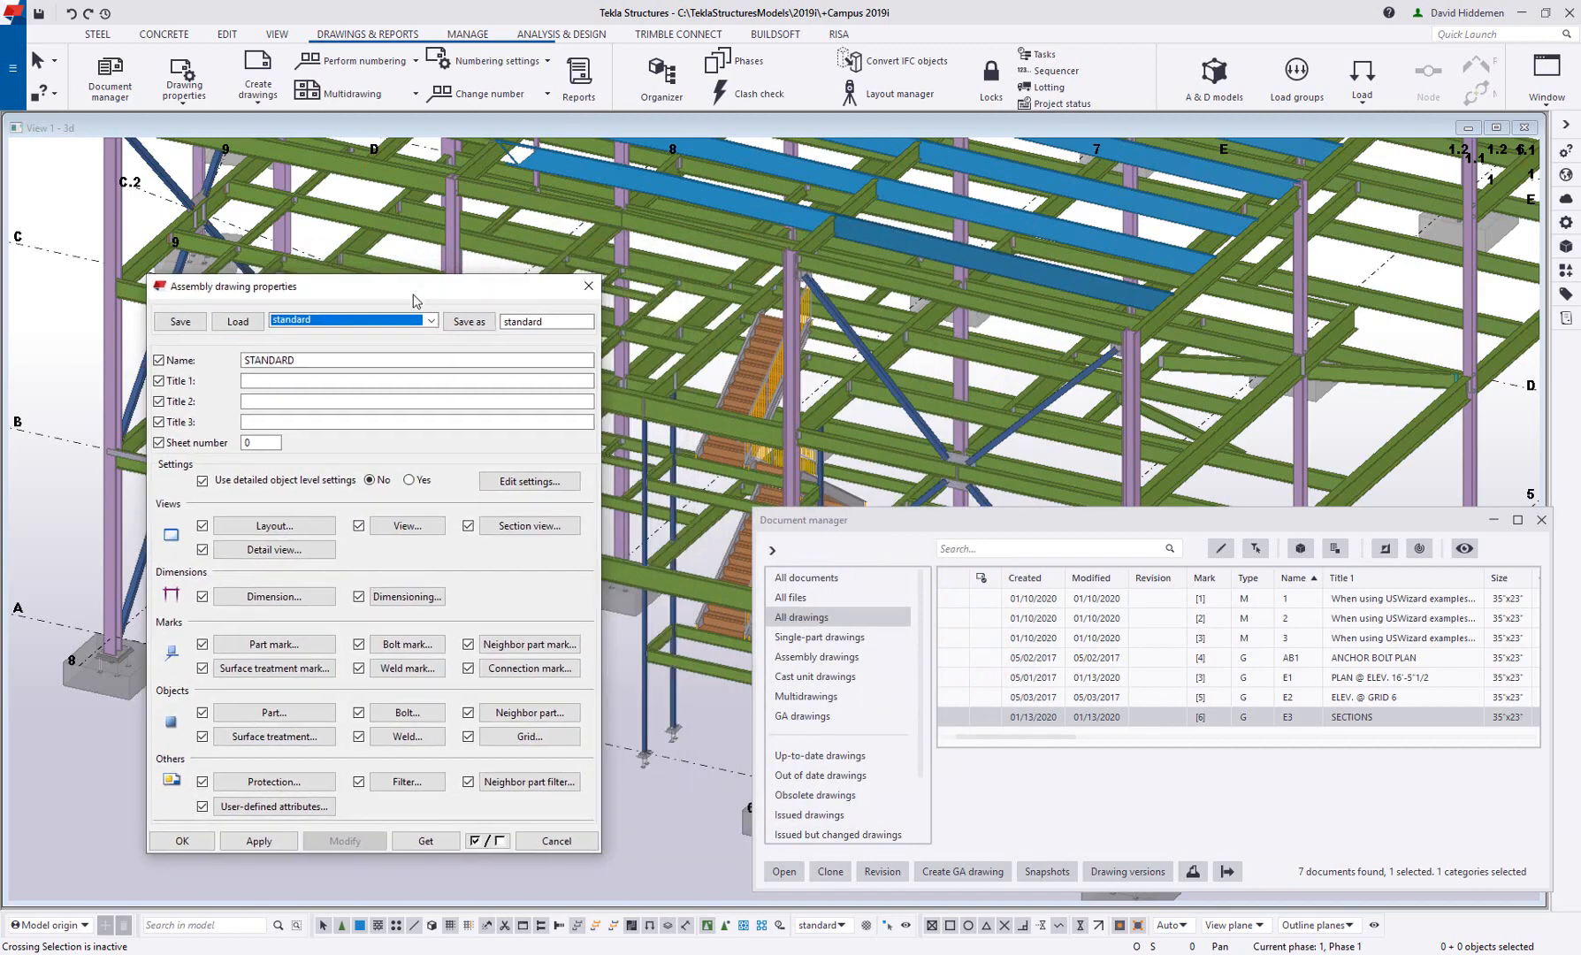
pyautogui.click(431, 321)
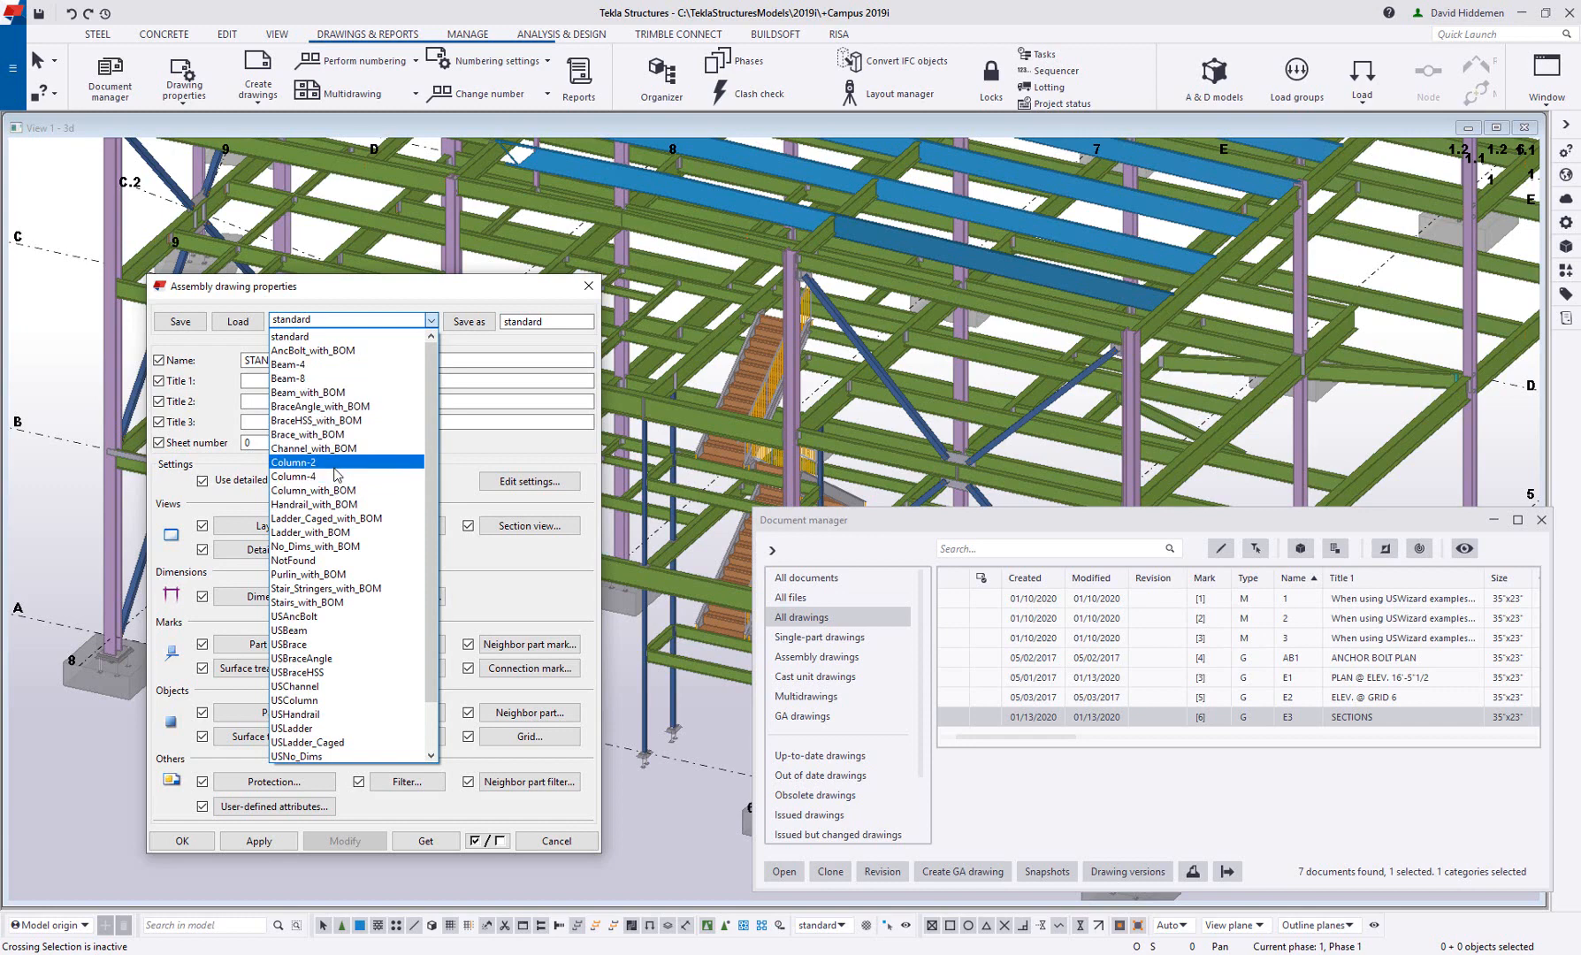
pyautogui.click(583, 299)
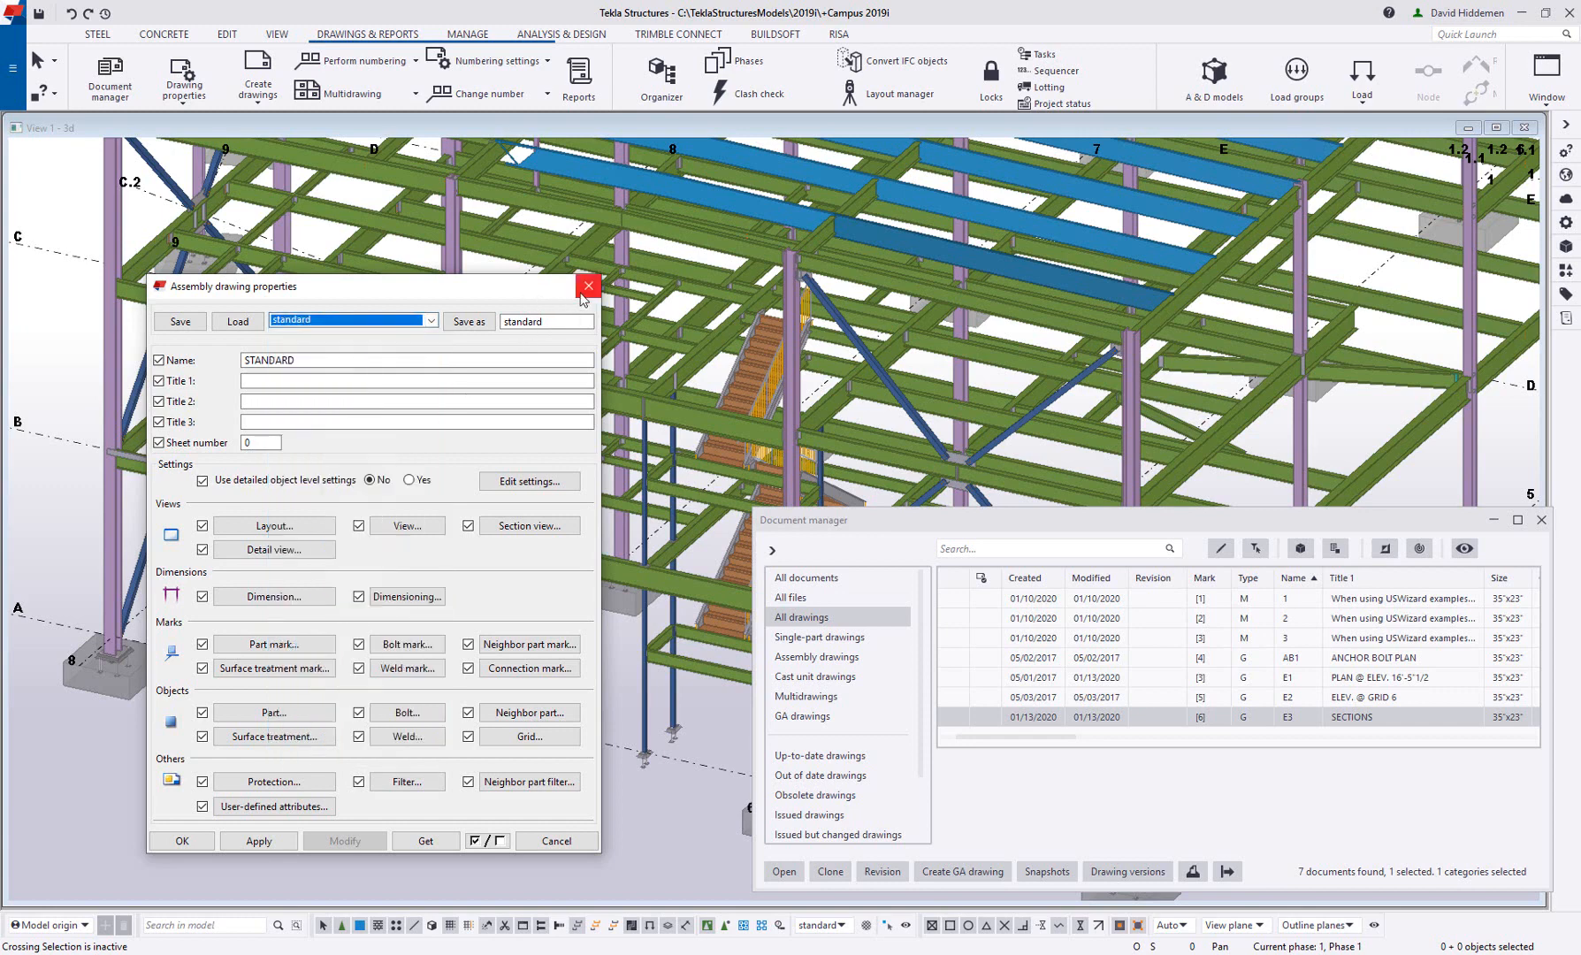
pyautogui.click(583, 298)
pyautogui.click(566, 690)
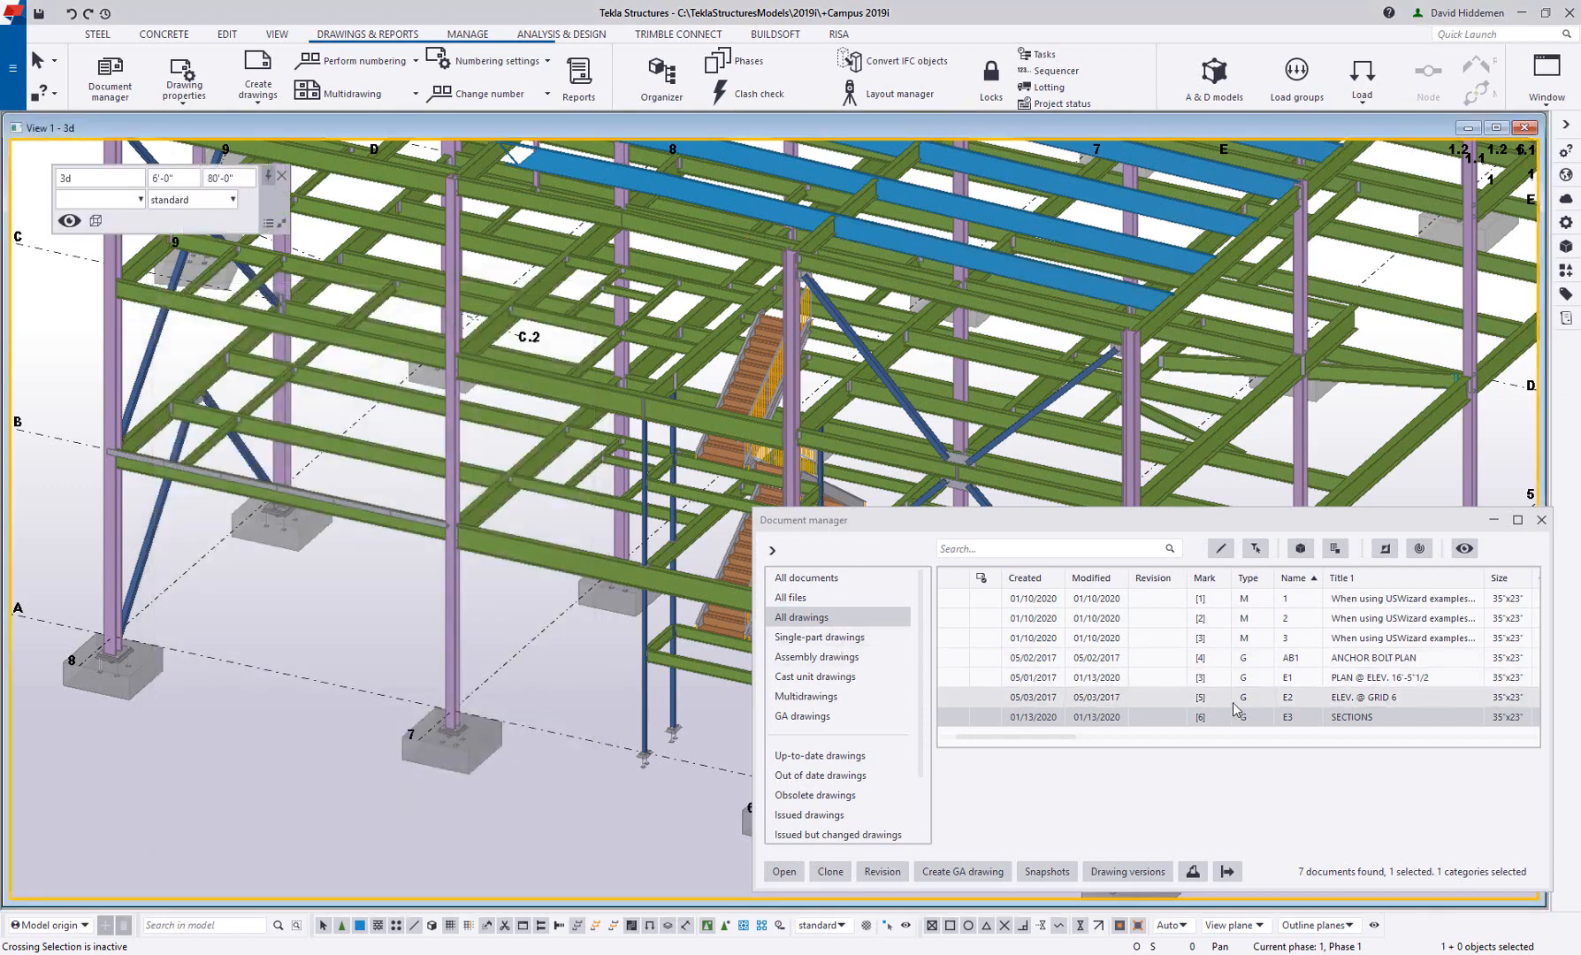
# Open multidrawing 1 and dimension the sheet frame's height between its upper and lower edges.
pyautogui.doubleClick(1288, 608)
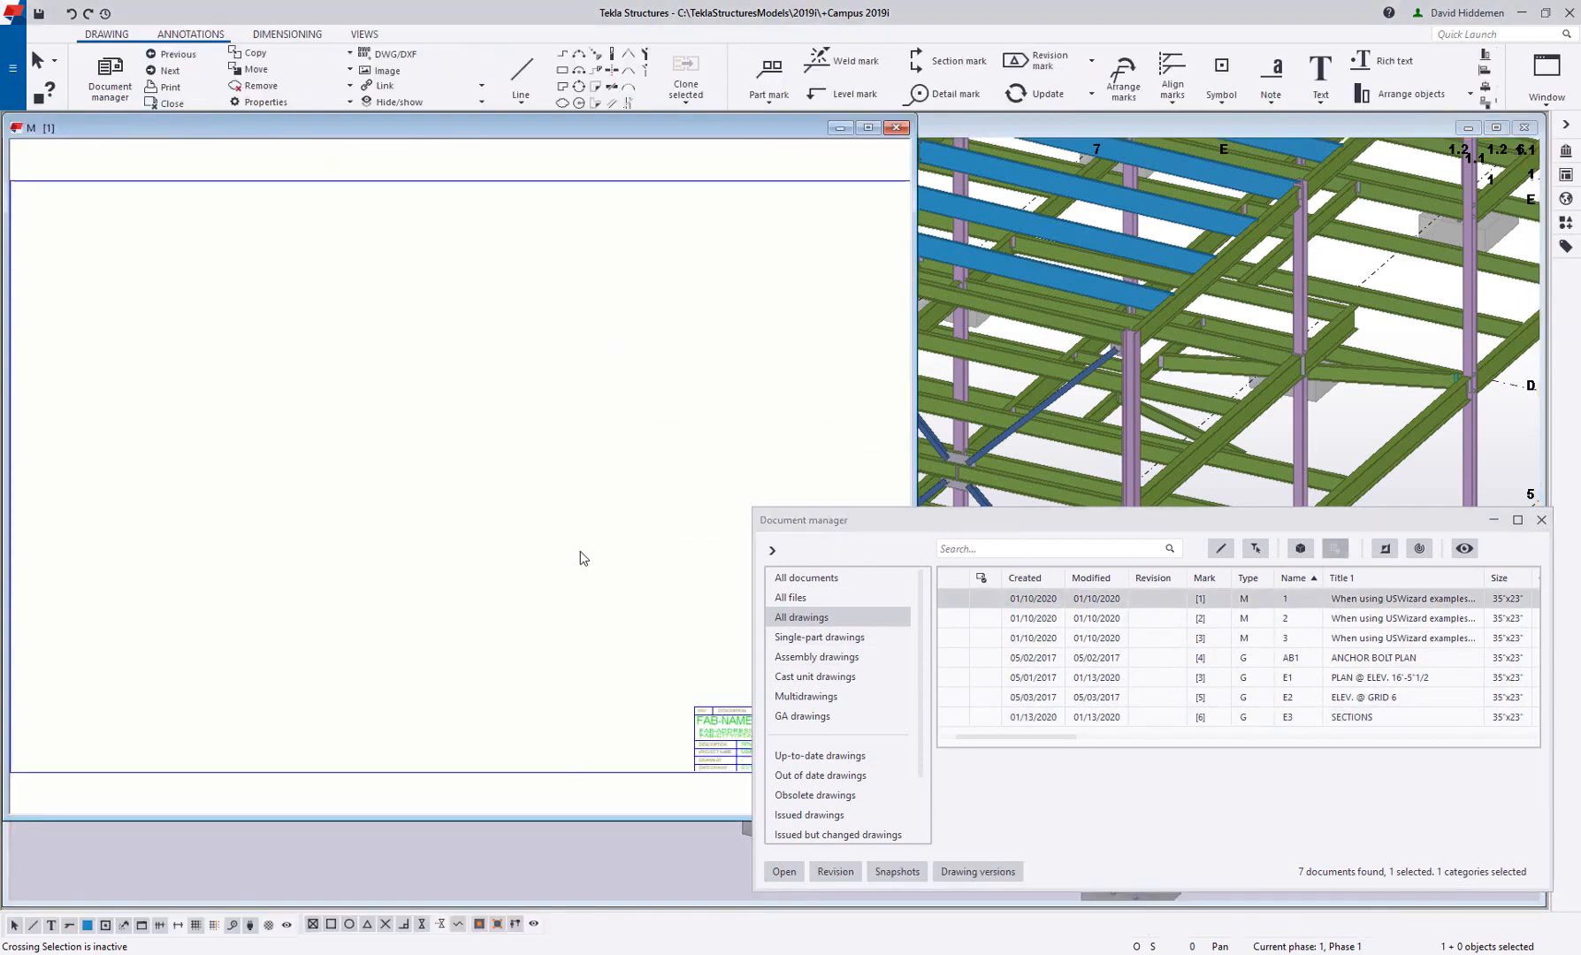
pyautogui.moveTo(516, 537); pyautogui.dragTo(574, 525, button='middle')
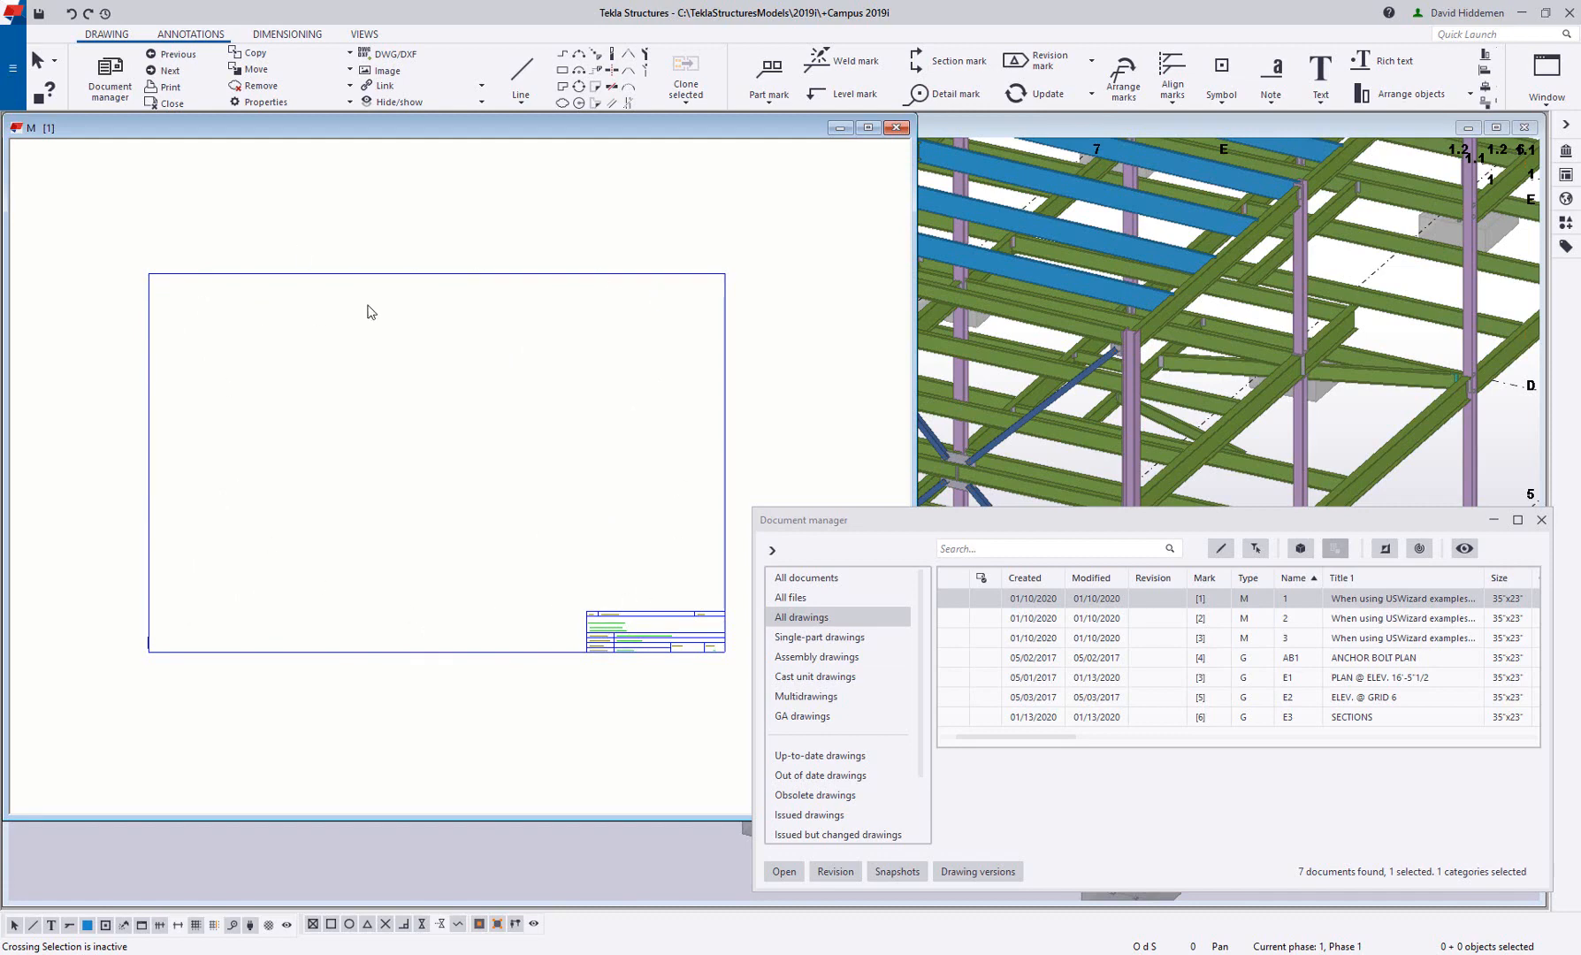
pyautogui.click(287, 34)
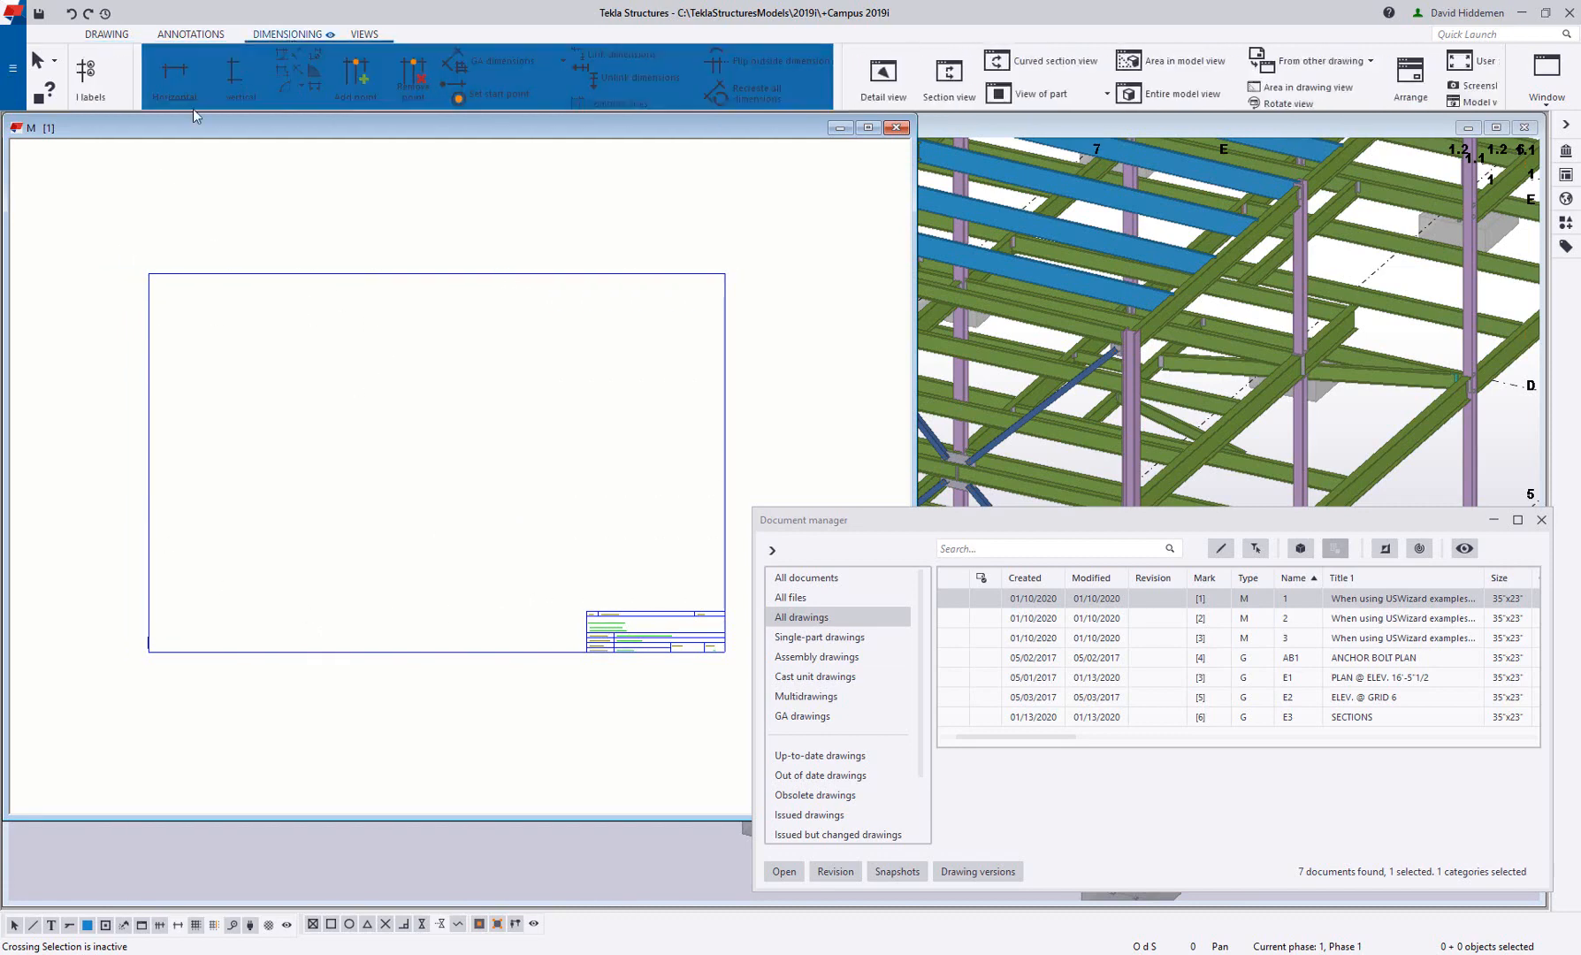
pyautogui.click(169, 75)
pyautogui.click(420, 276)
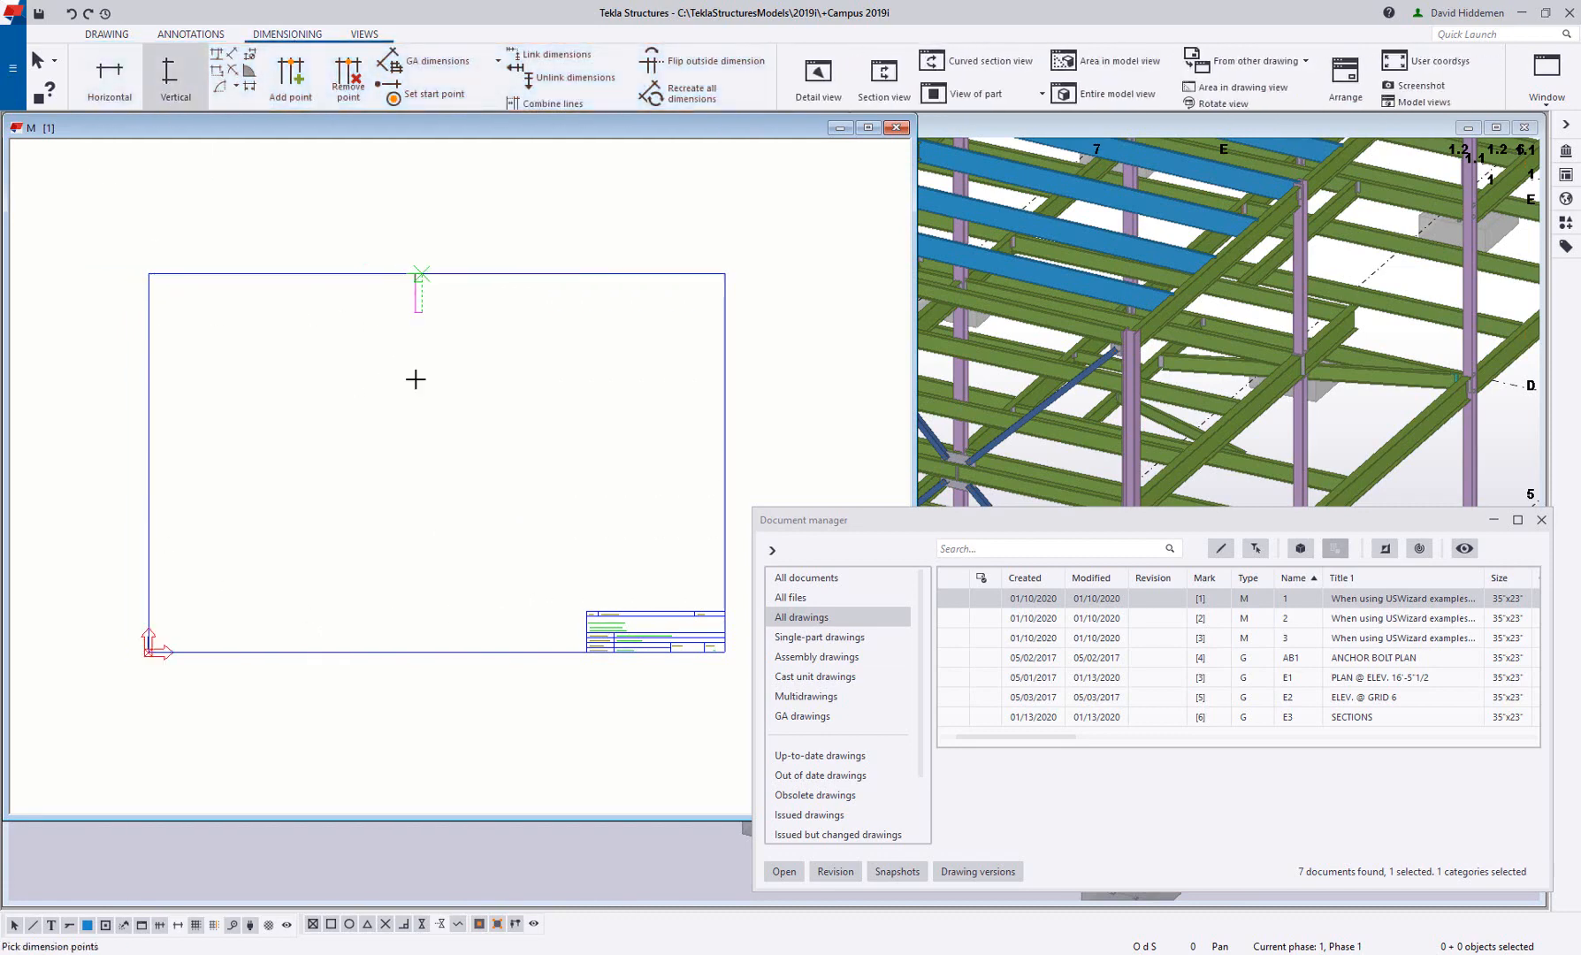
pyautogui.click(435, 653)
pyautogui.click(381, 456)
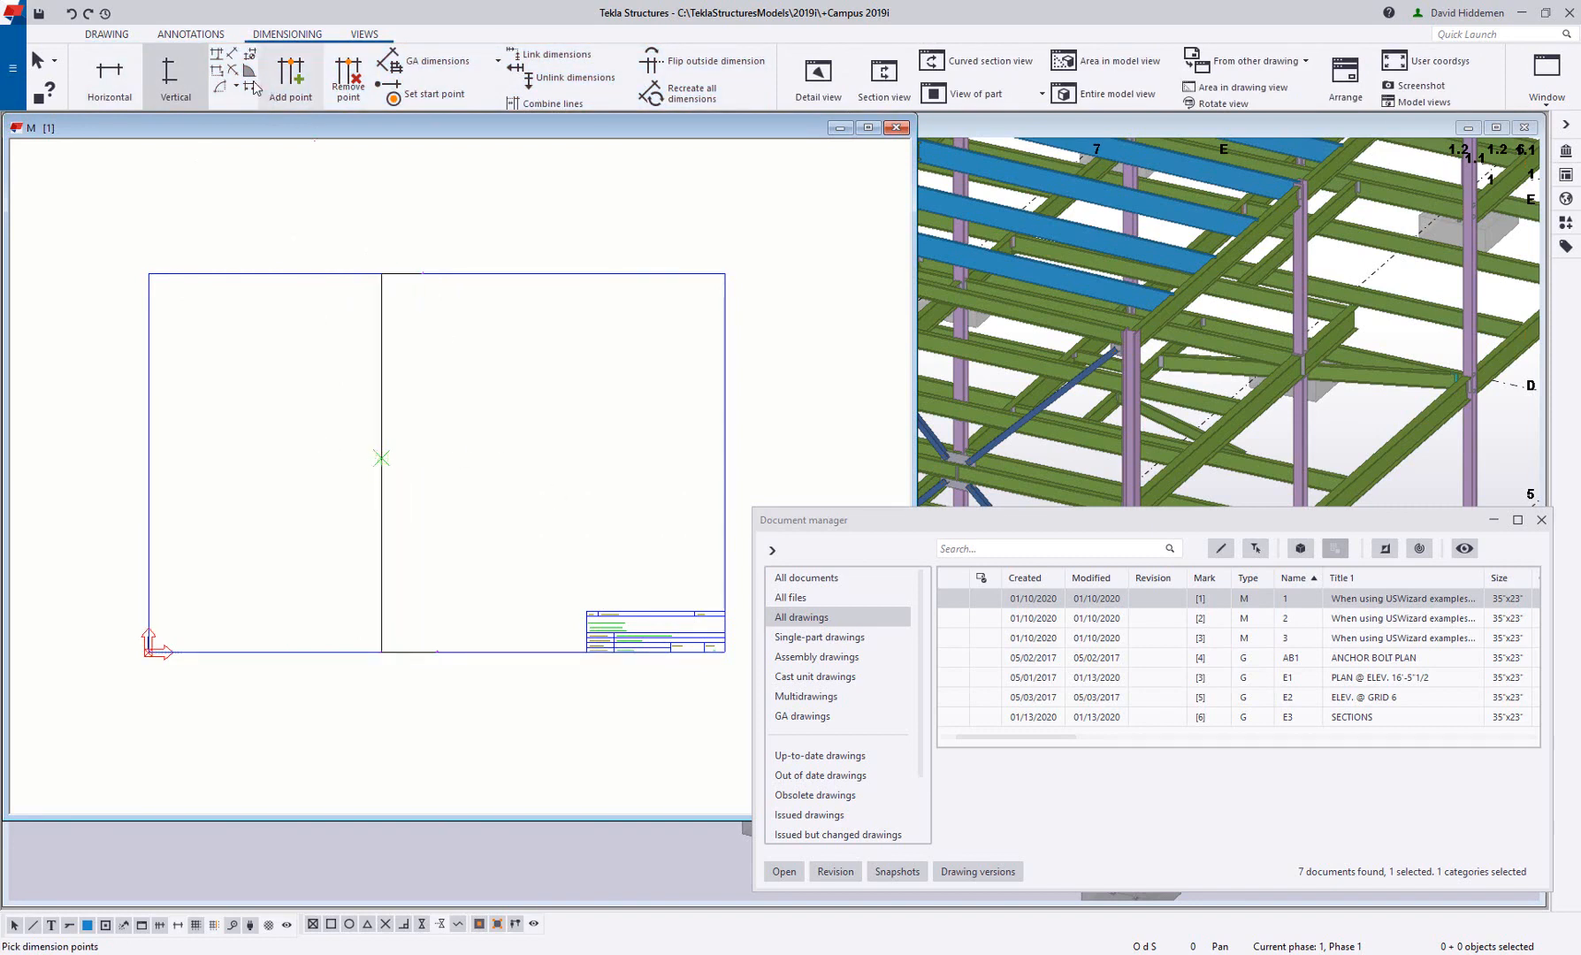
# Dimension the sheet's usable width from the title block to the opposite frame edge, and read both dimensions.
pyautogui.click(110, 76)
pyautogui.click(586, 611)
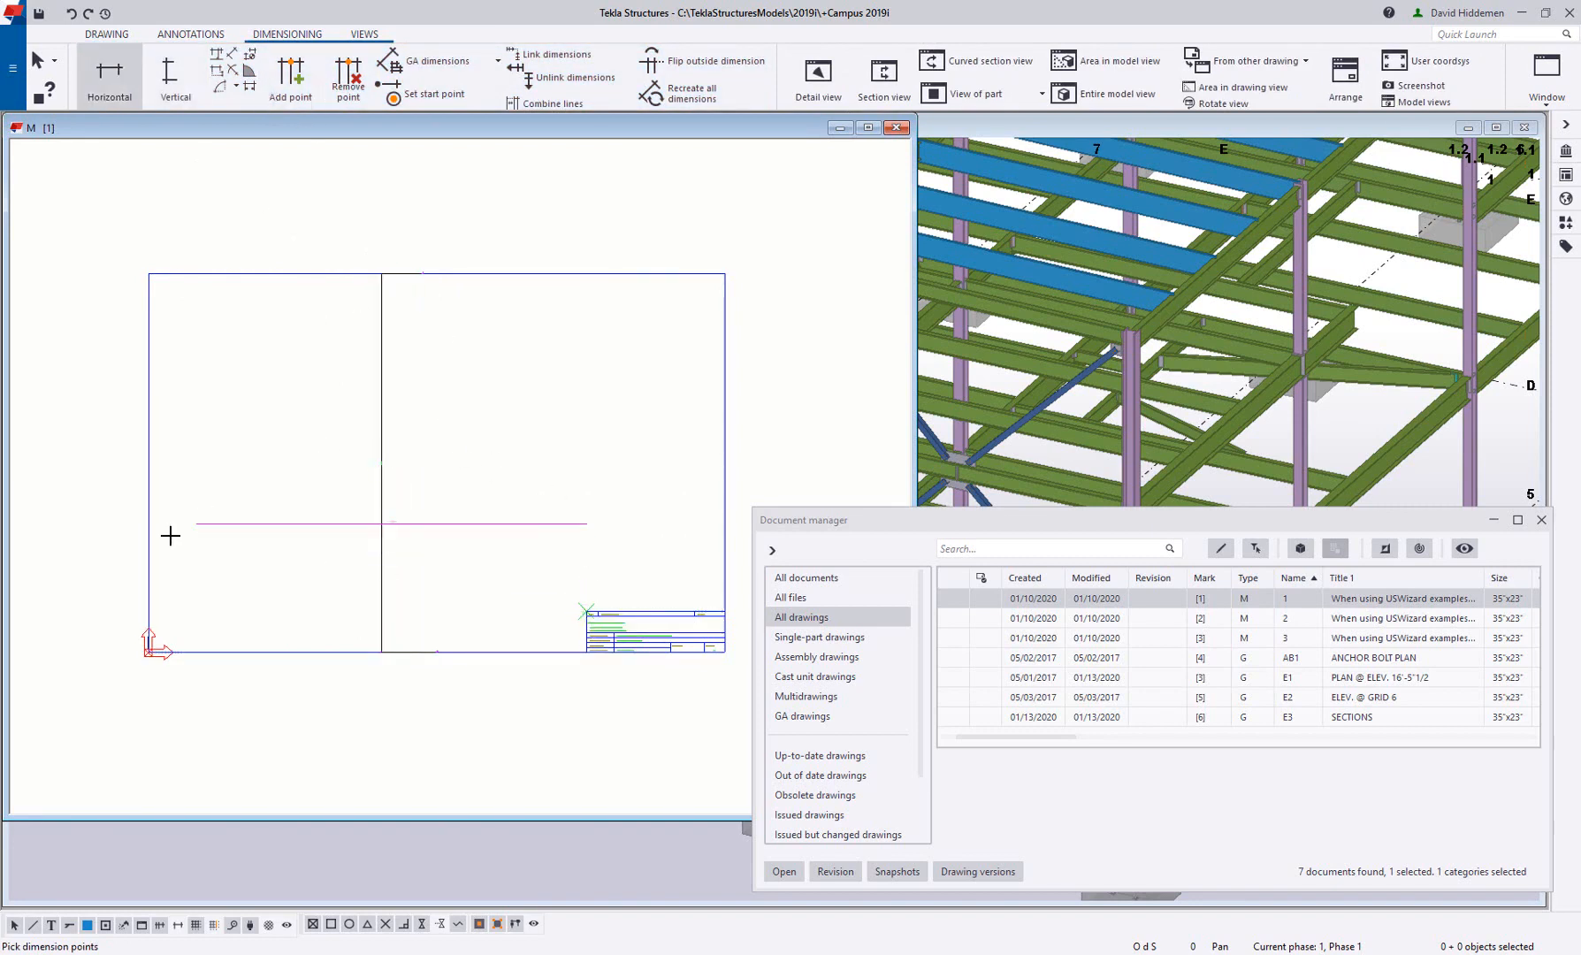
pyautogui.click(144, 568)
pyautogui.click(218, 464)
pyautogui.scroll(4, 402, 462)
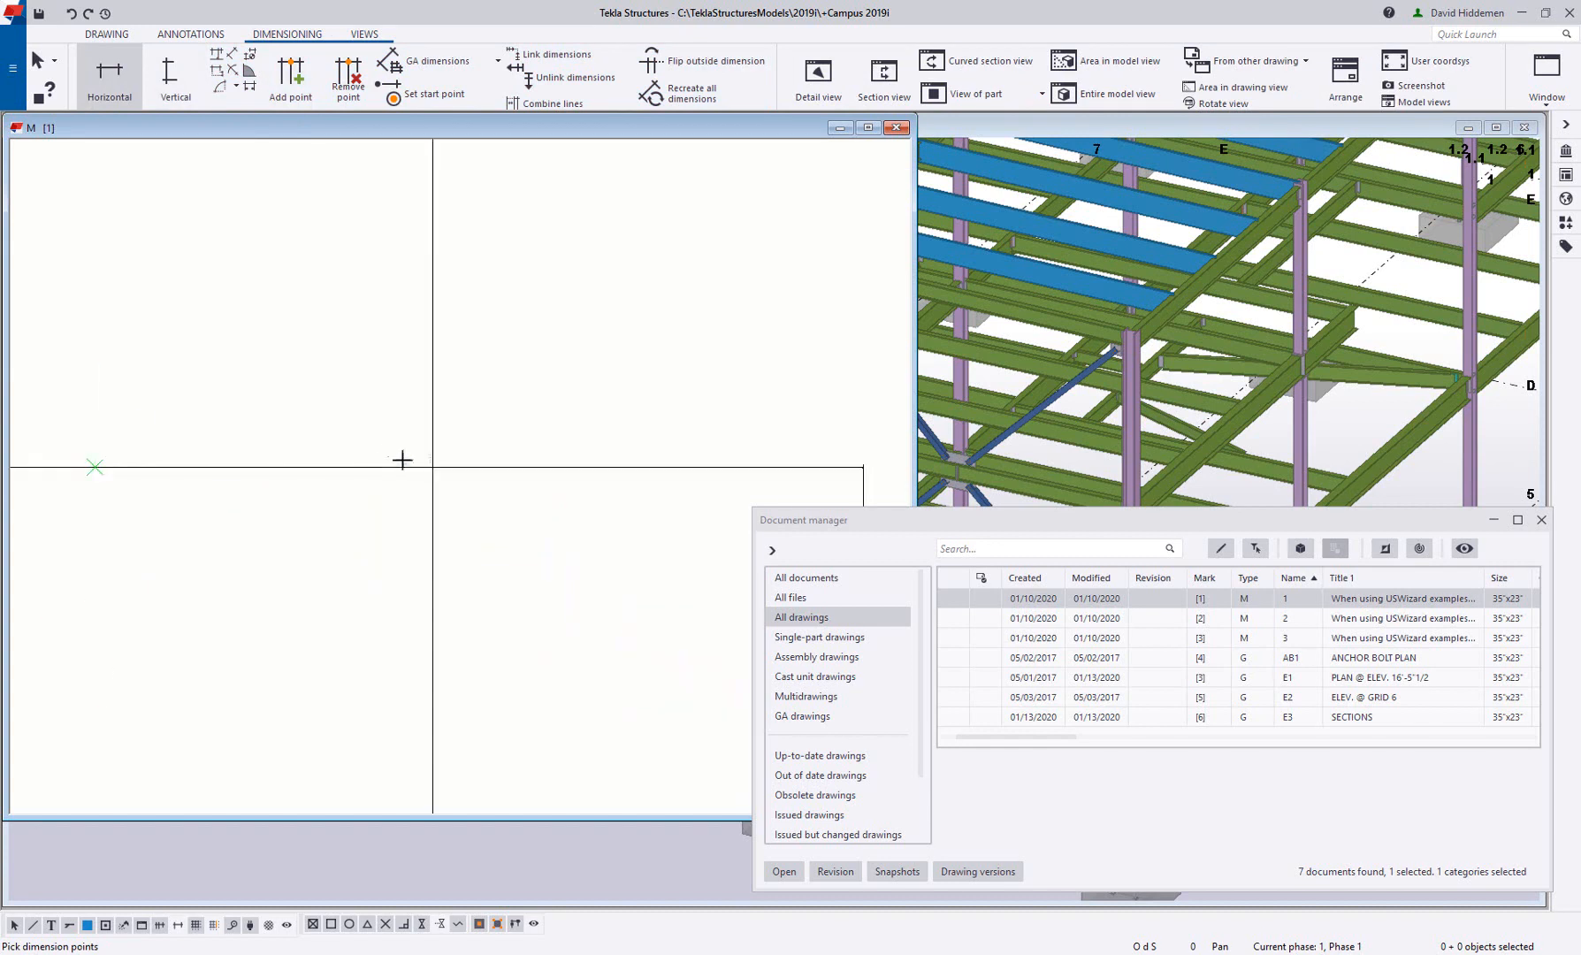
pyautogui.rightClick(389, 405)
pyautogui.click(420, 412)
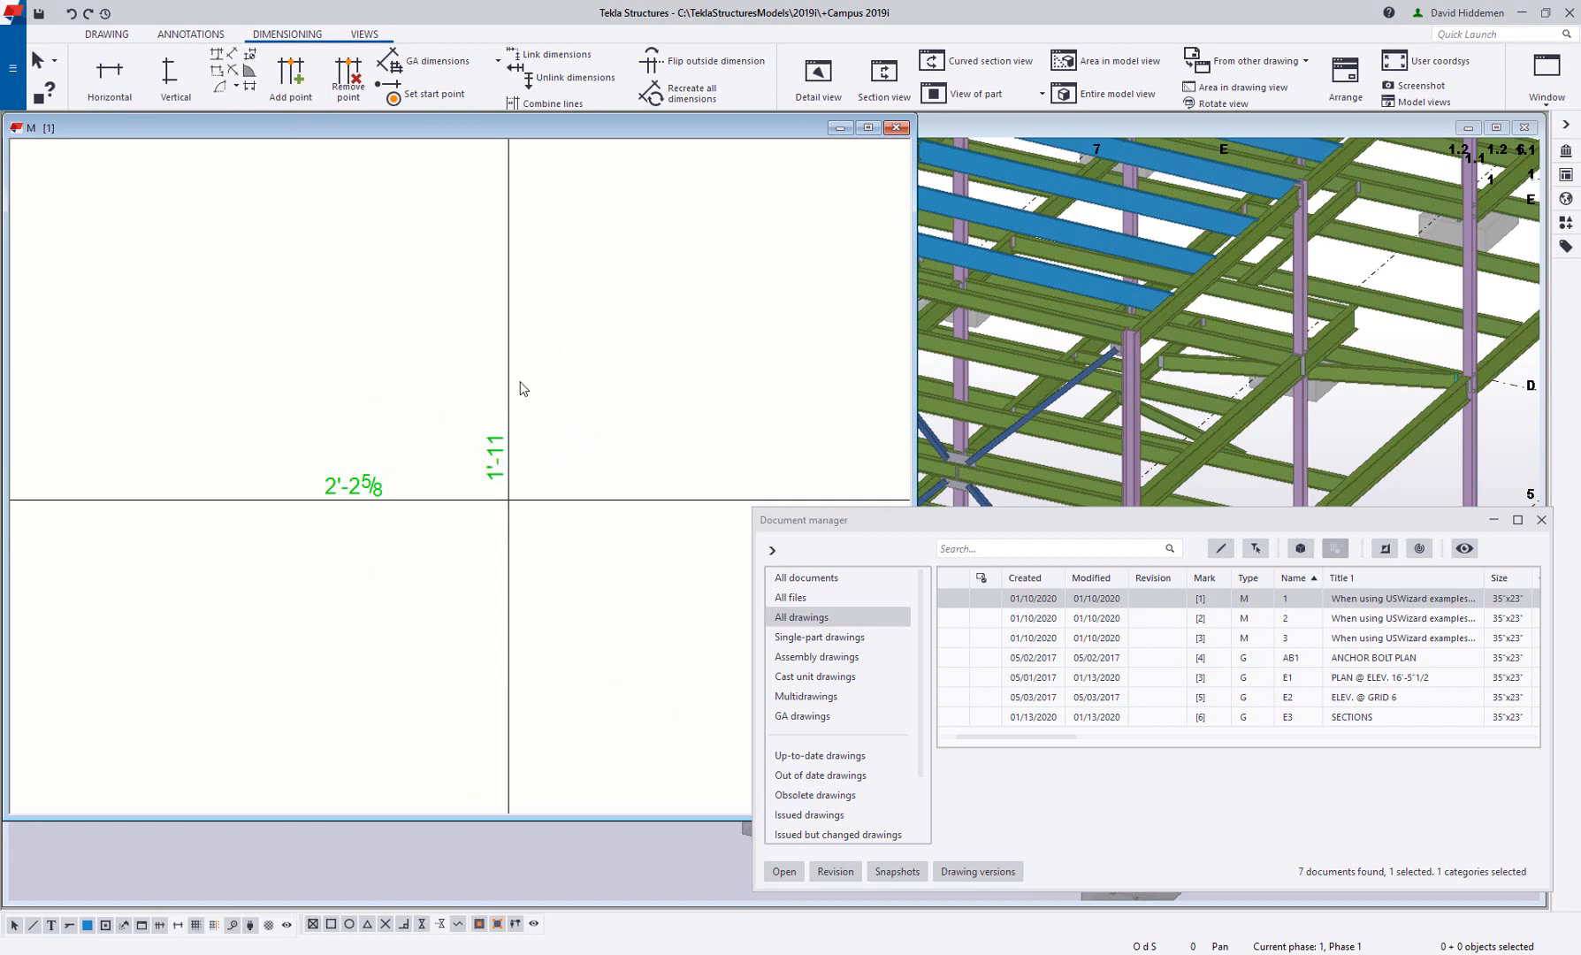
pyautogui.scroll(-5, 355, 495)
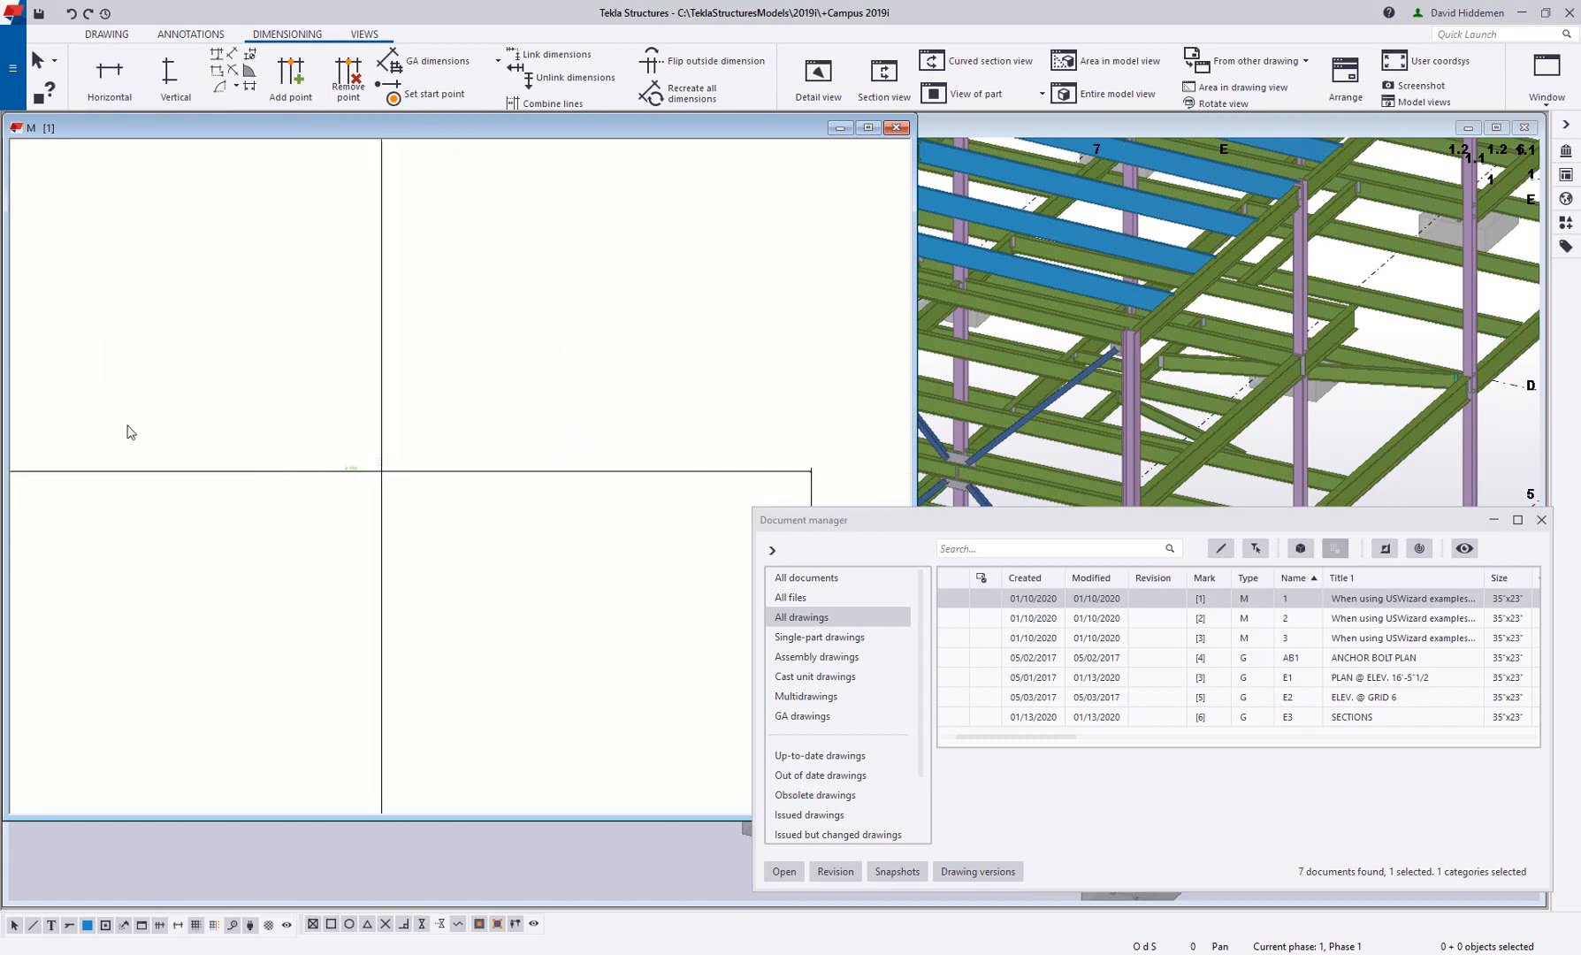
# Delete both sheet dimensions and close multidrawing 1, keeping its changes.
pyautogui.moveTo(341, 430); pyautogui.dragTo(351, 431)
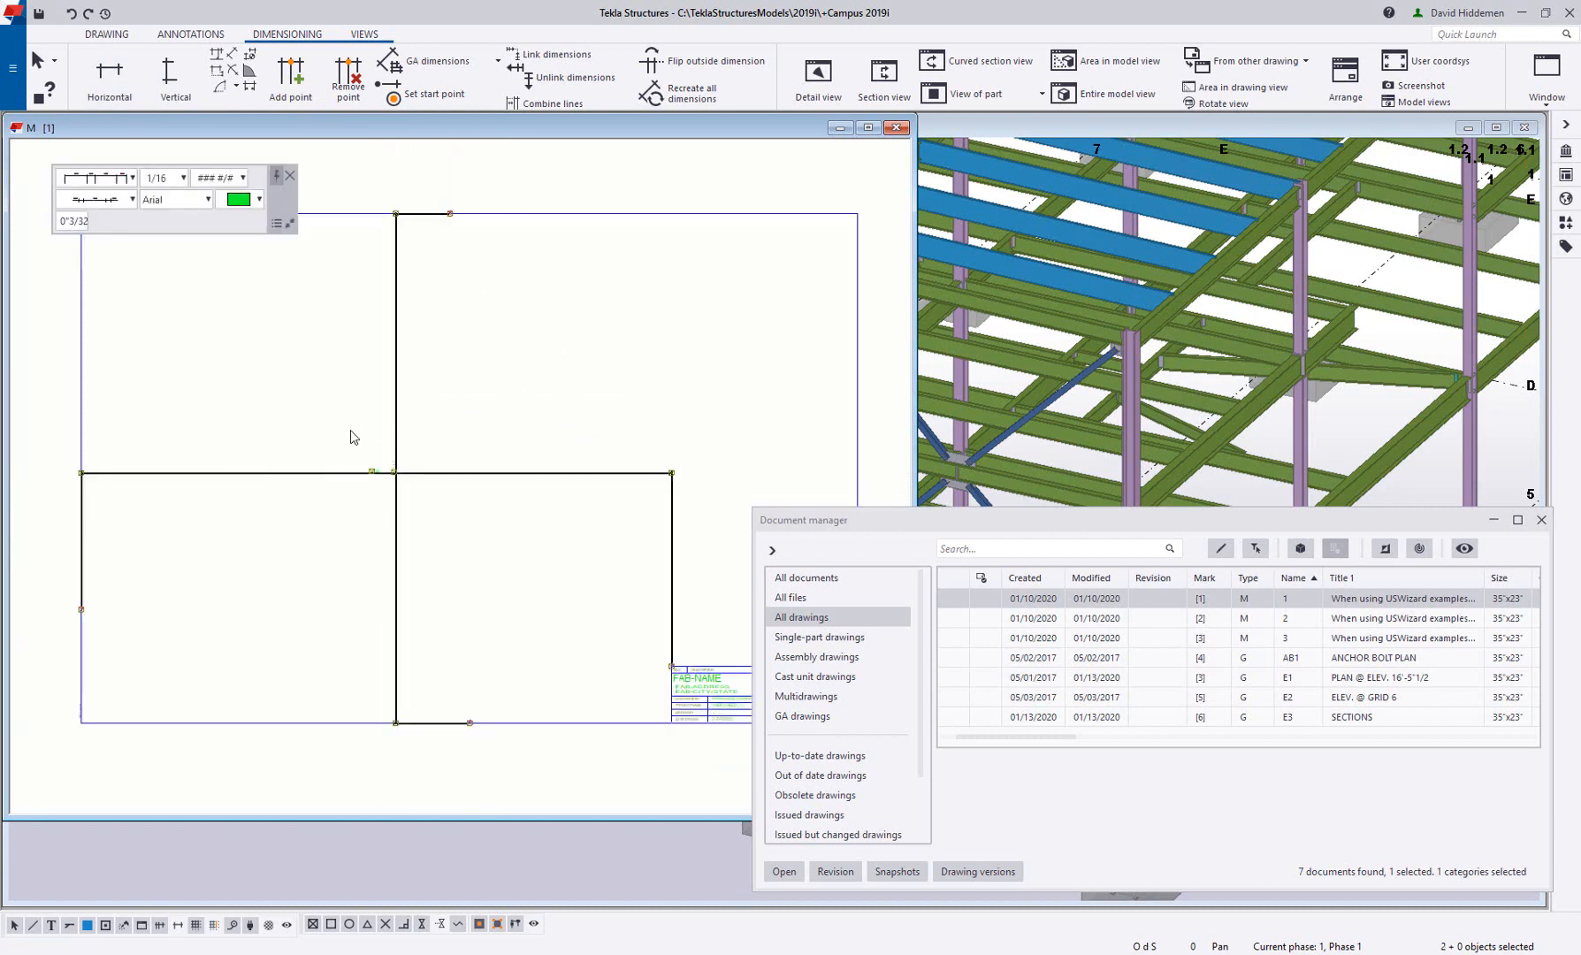
pyautogui.press('Delete')
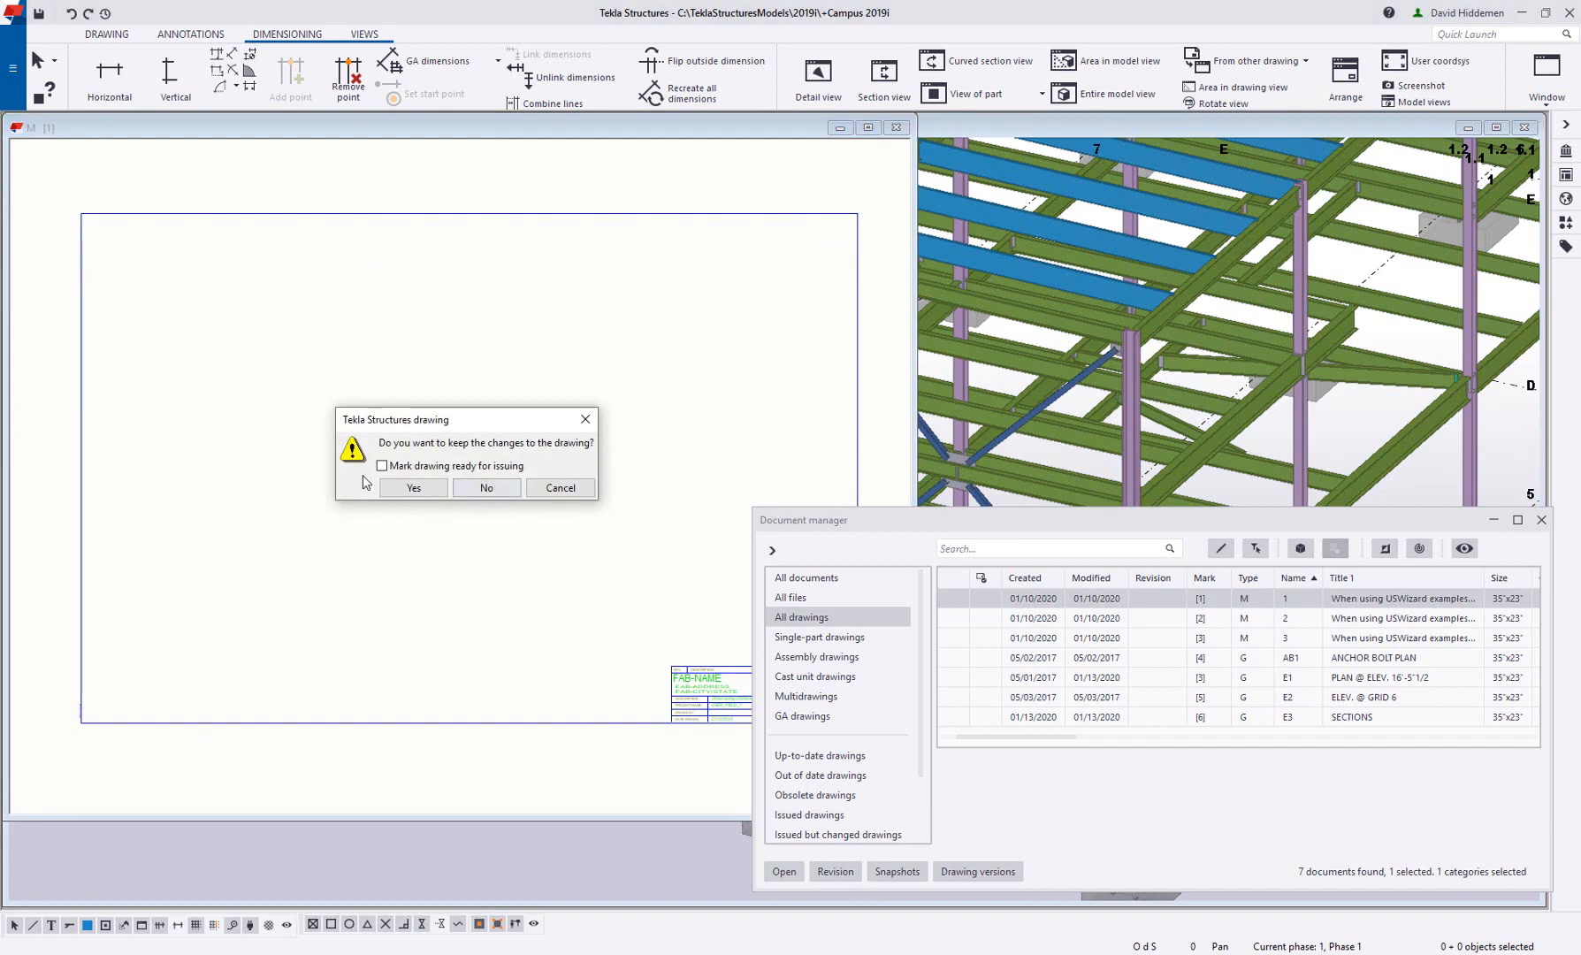
pyautogui.click(407, 491)
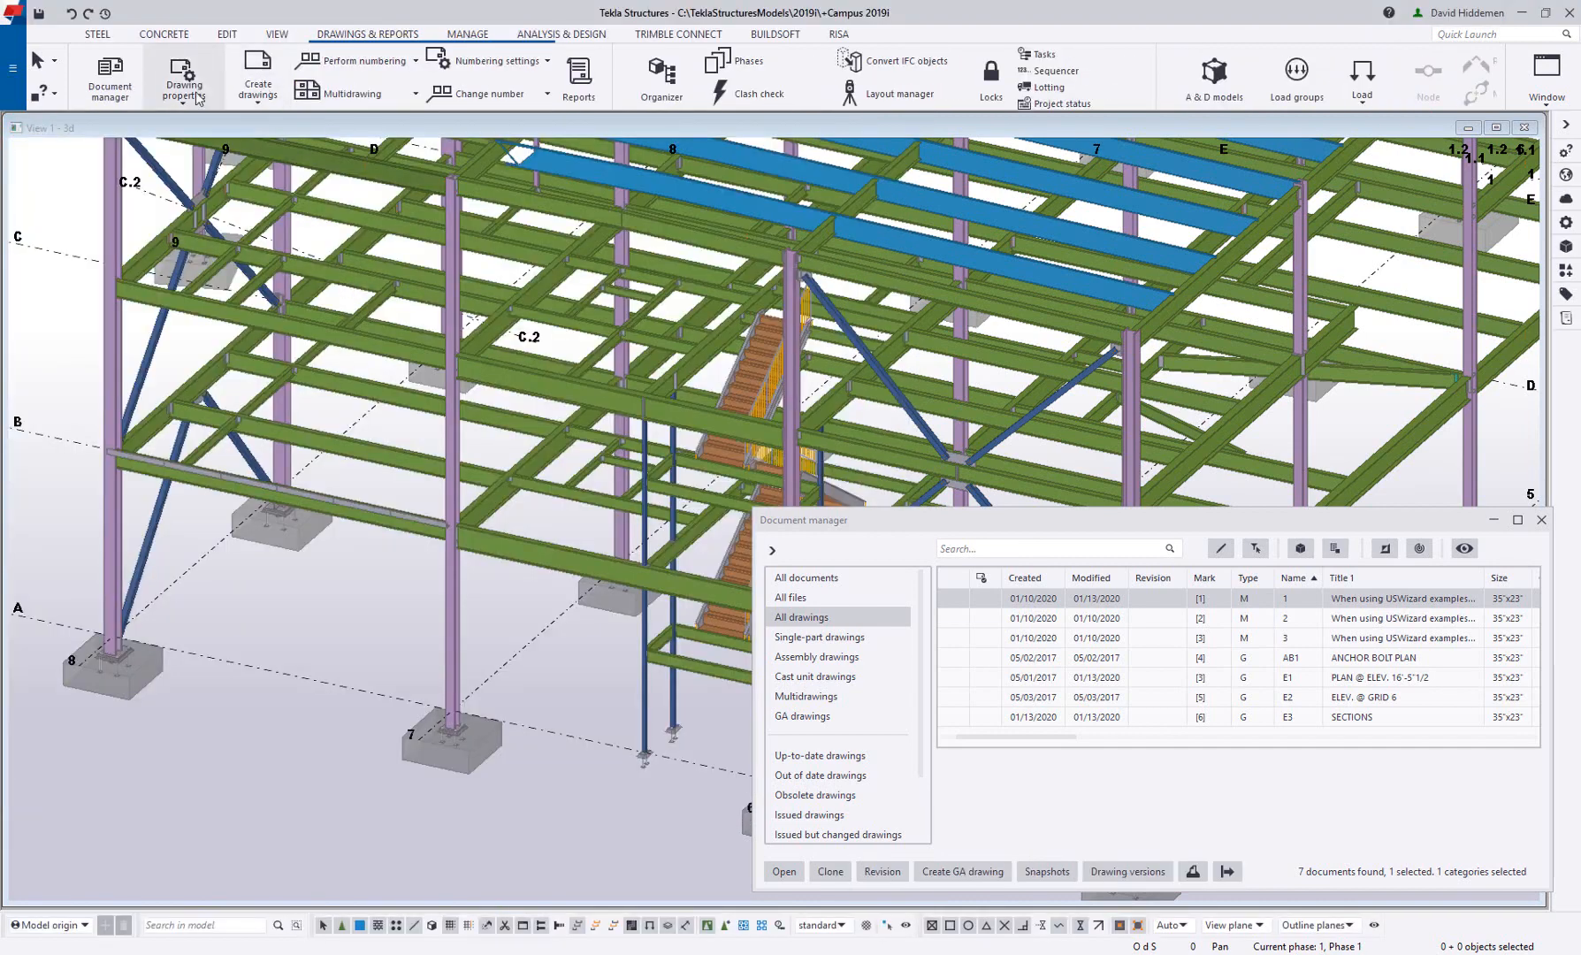
# Load the USBeam settings into the assembly drawing properties.
pyautogui.click(187, 88)
pyautogui.click(181, 154)
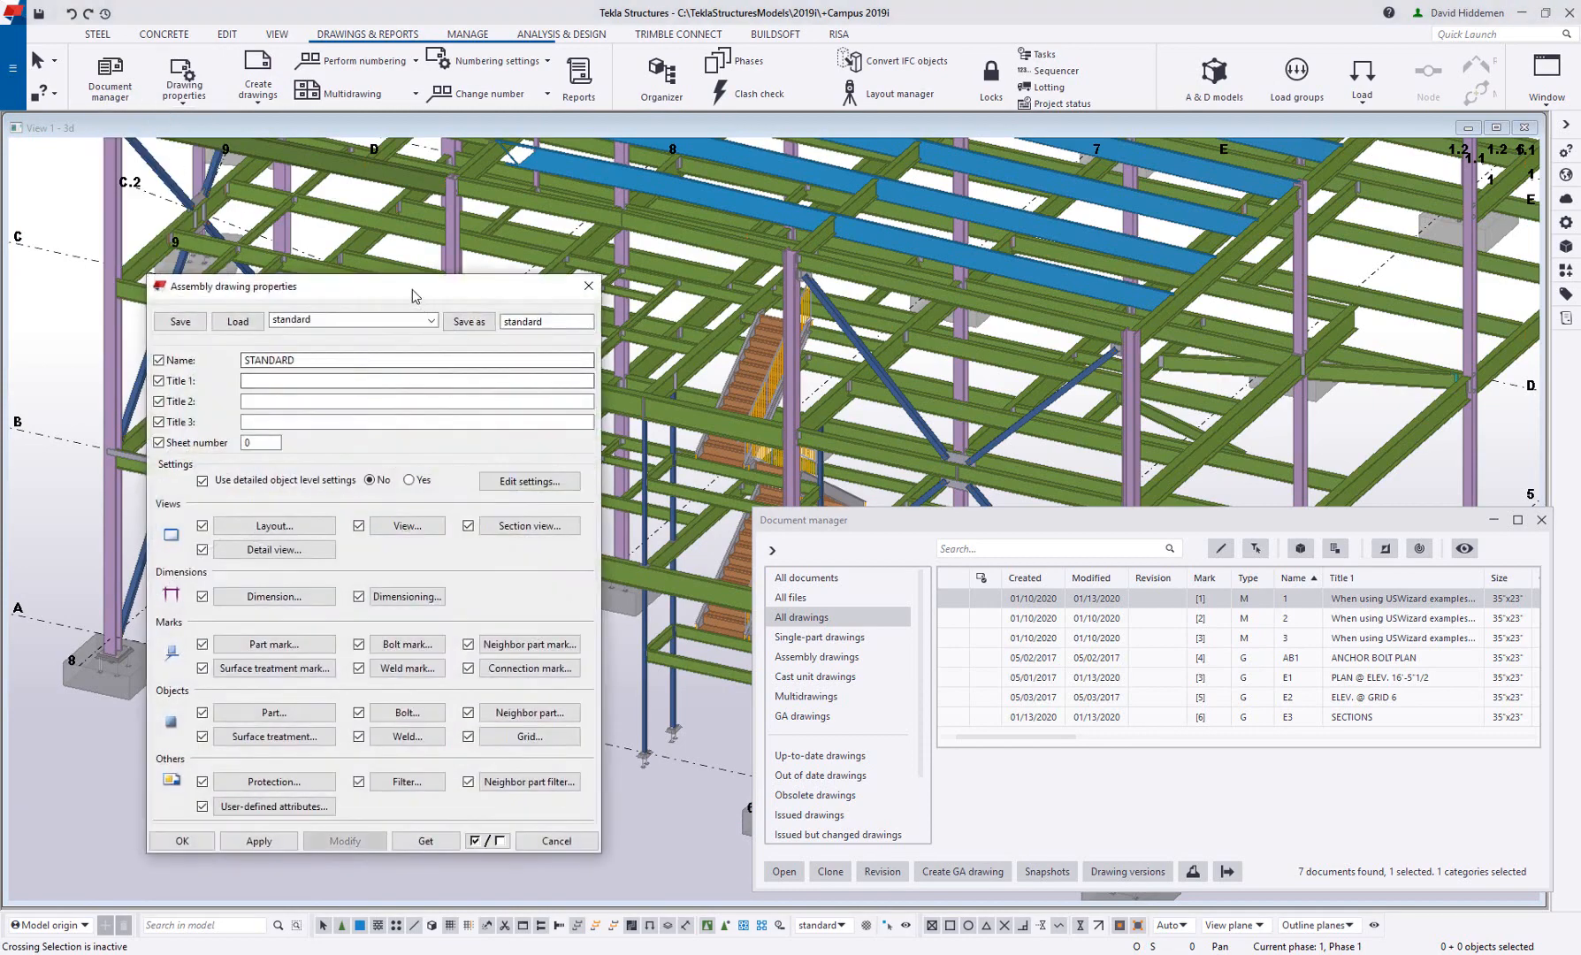
pyautogui.moveTo(414, 296); pyautogui.dragTo(352, 170)
pyautogui.click(359, 194)
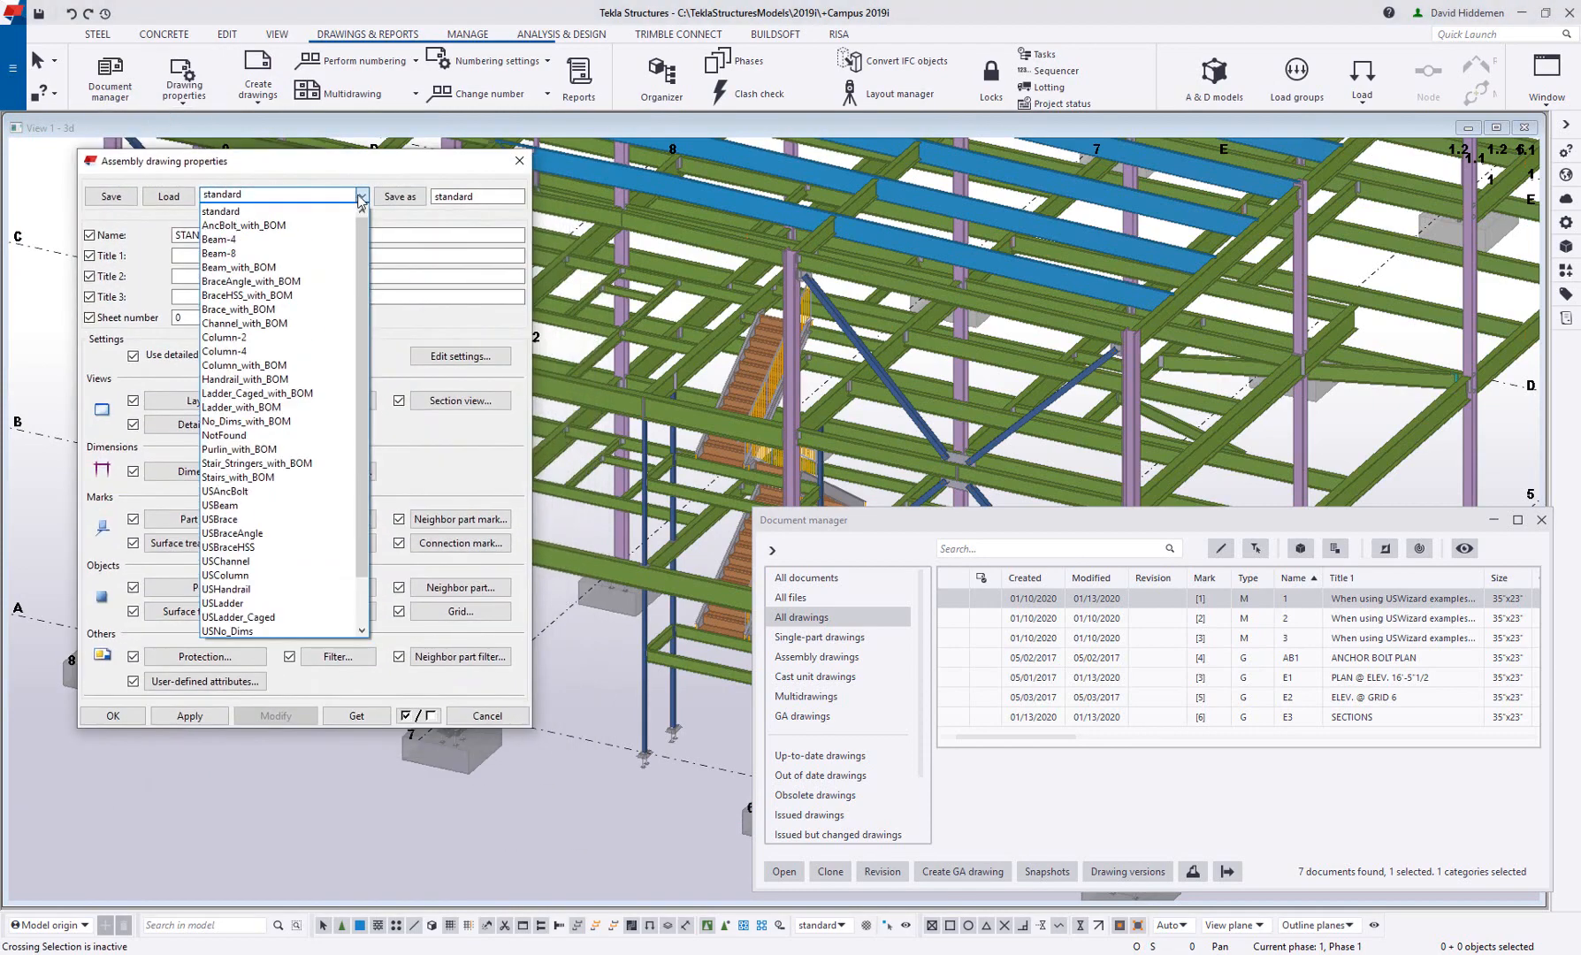
pyautogui.click(288, 505)
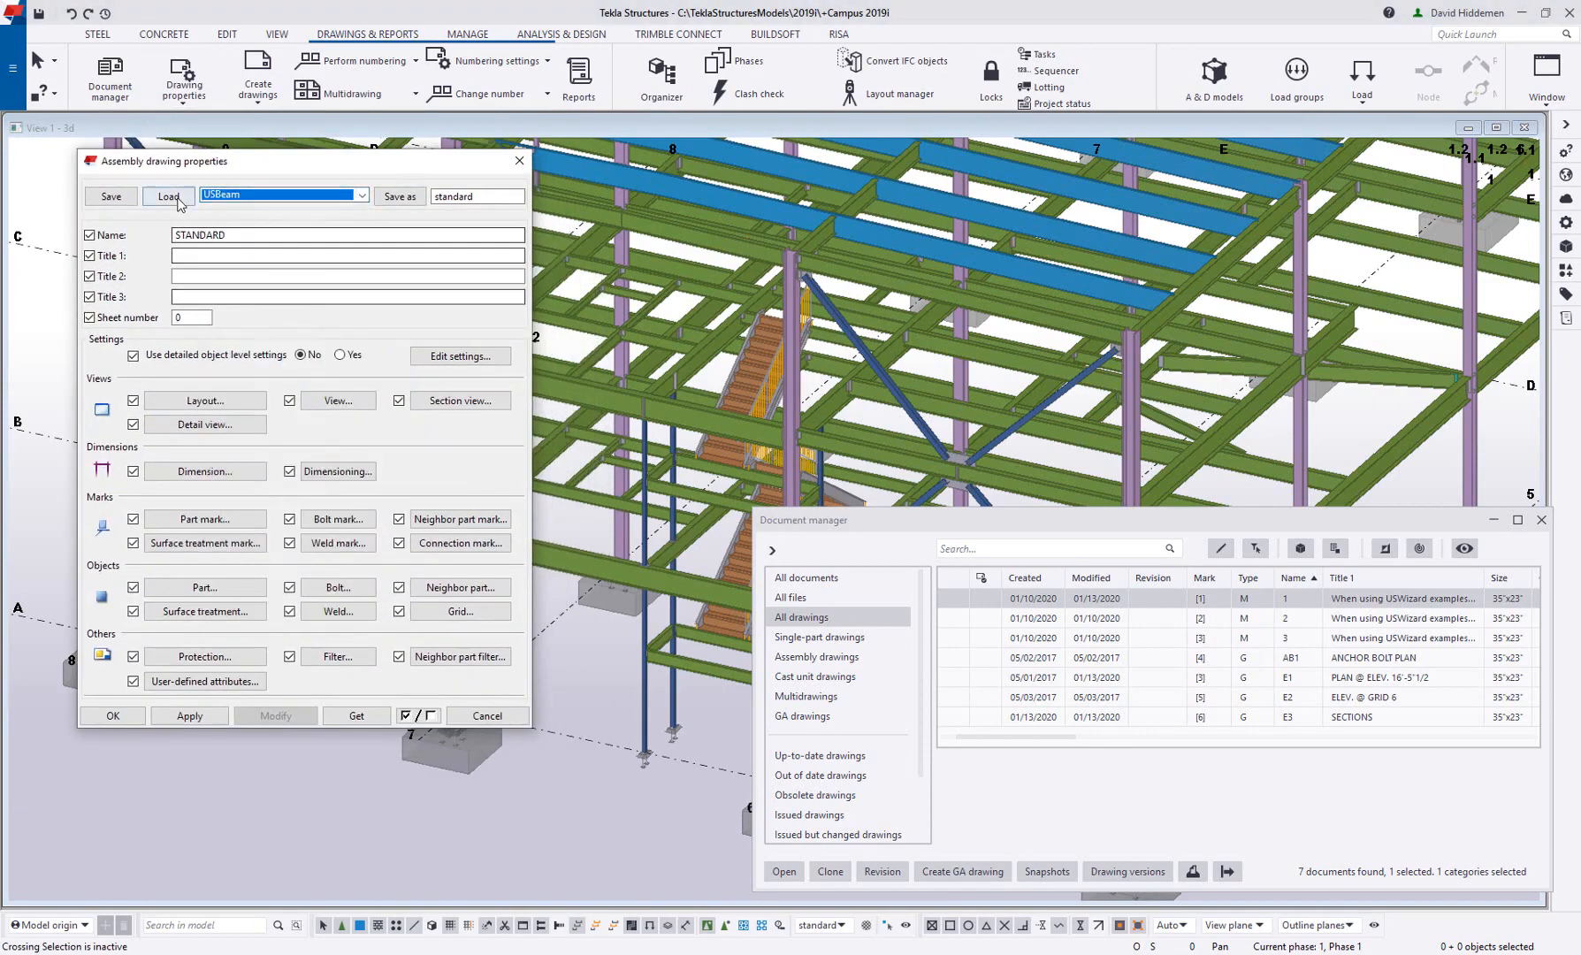
pyautogui.click(169, 197)
# Open the assembly drawing's layout properties, set the size definition mode to Specified size, and check both drawing size fields.
pyautogui.click(203, 402)
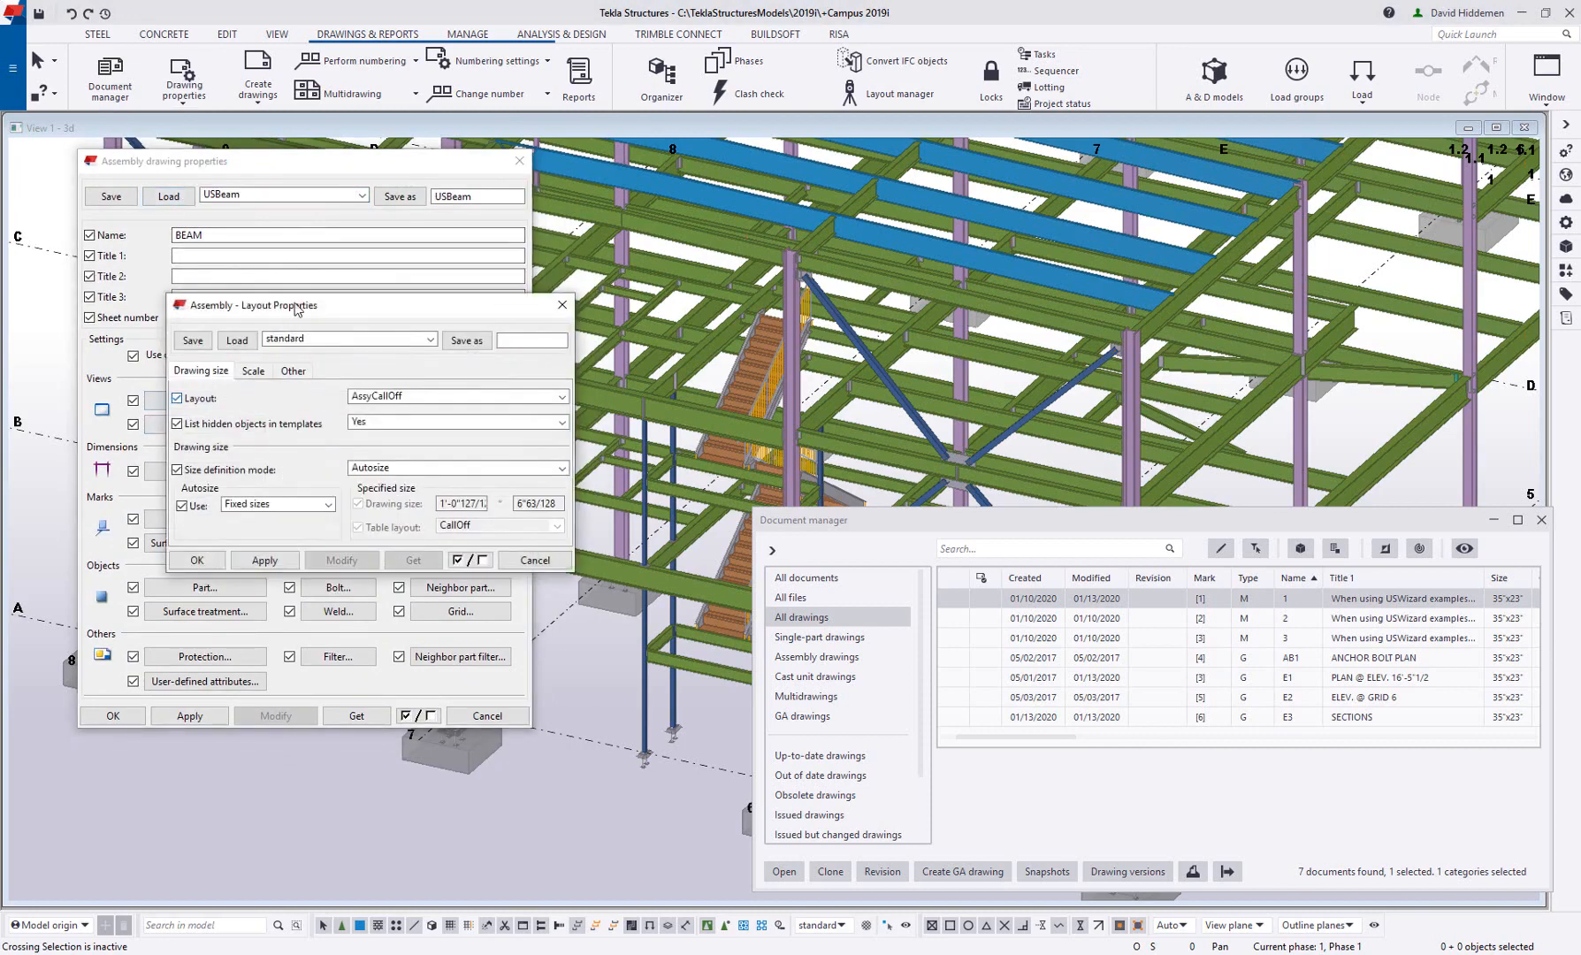
pyautogui.moveTo(360, 386); pyautogui.dragTo(436, 457)
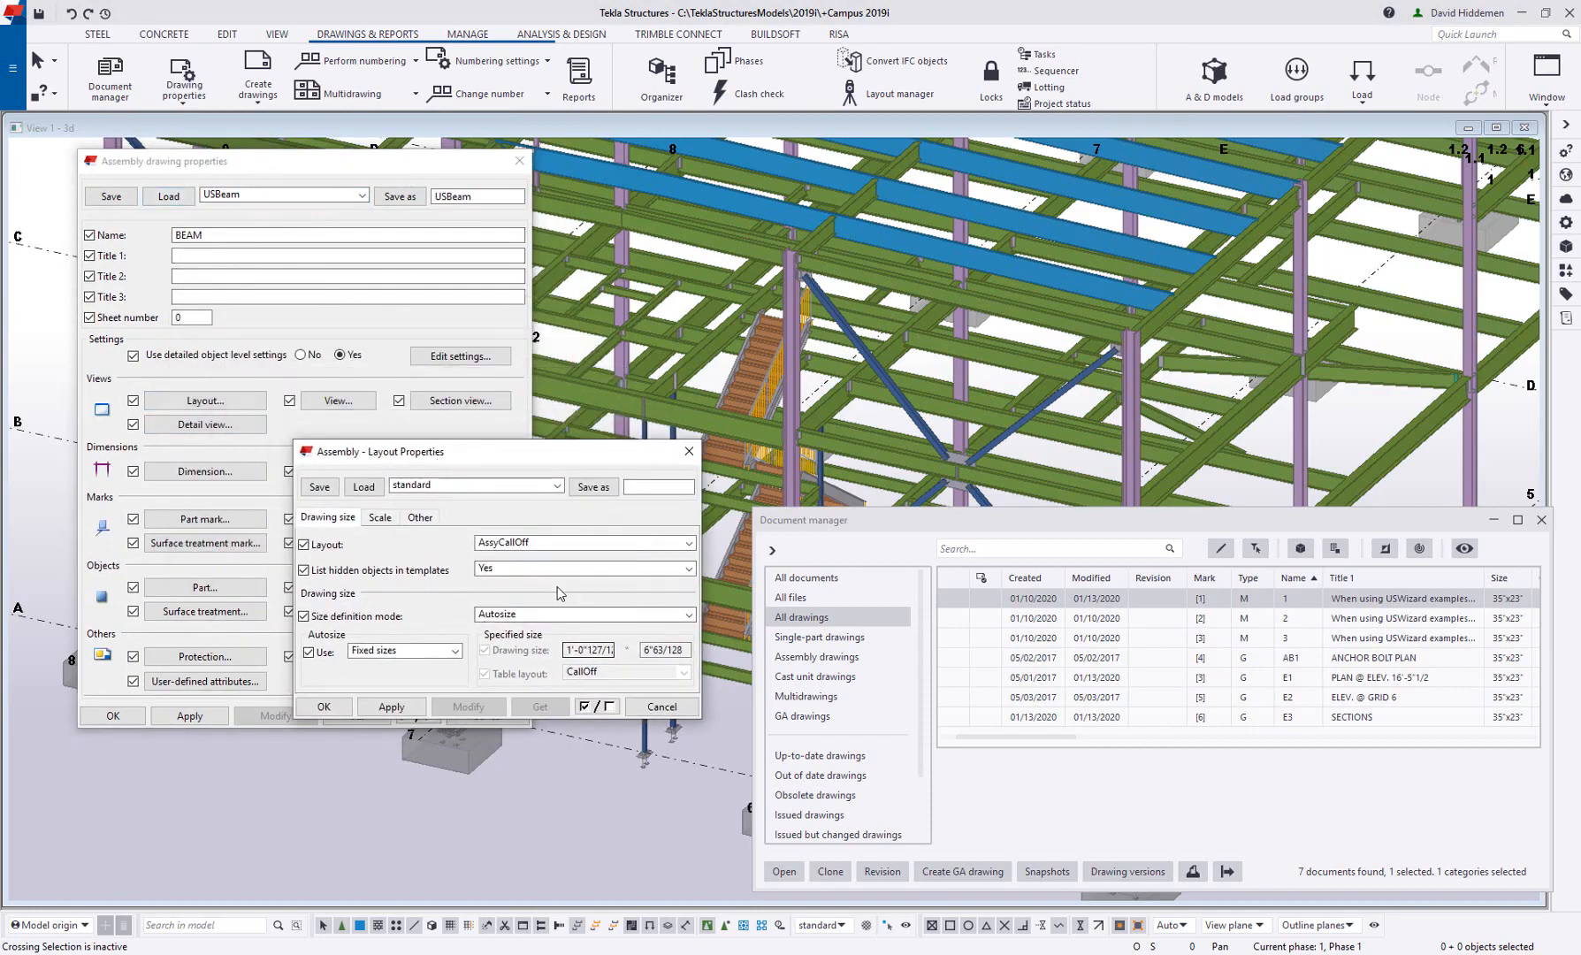
pyautogui.click(567, 614)
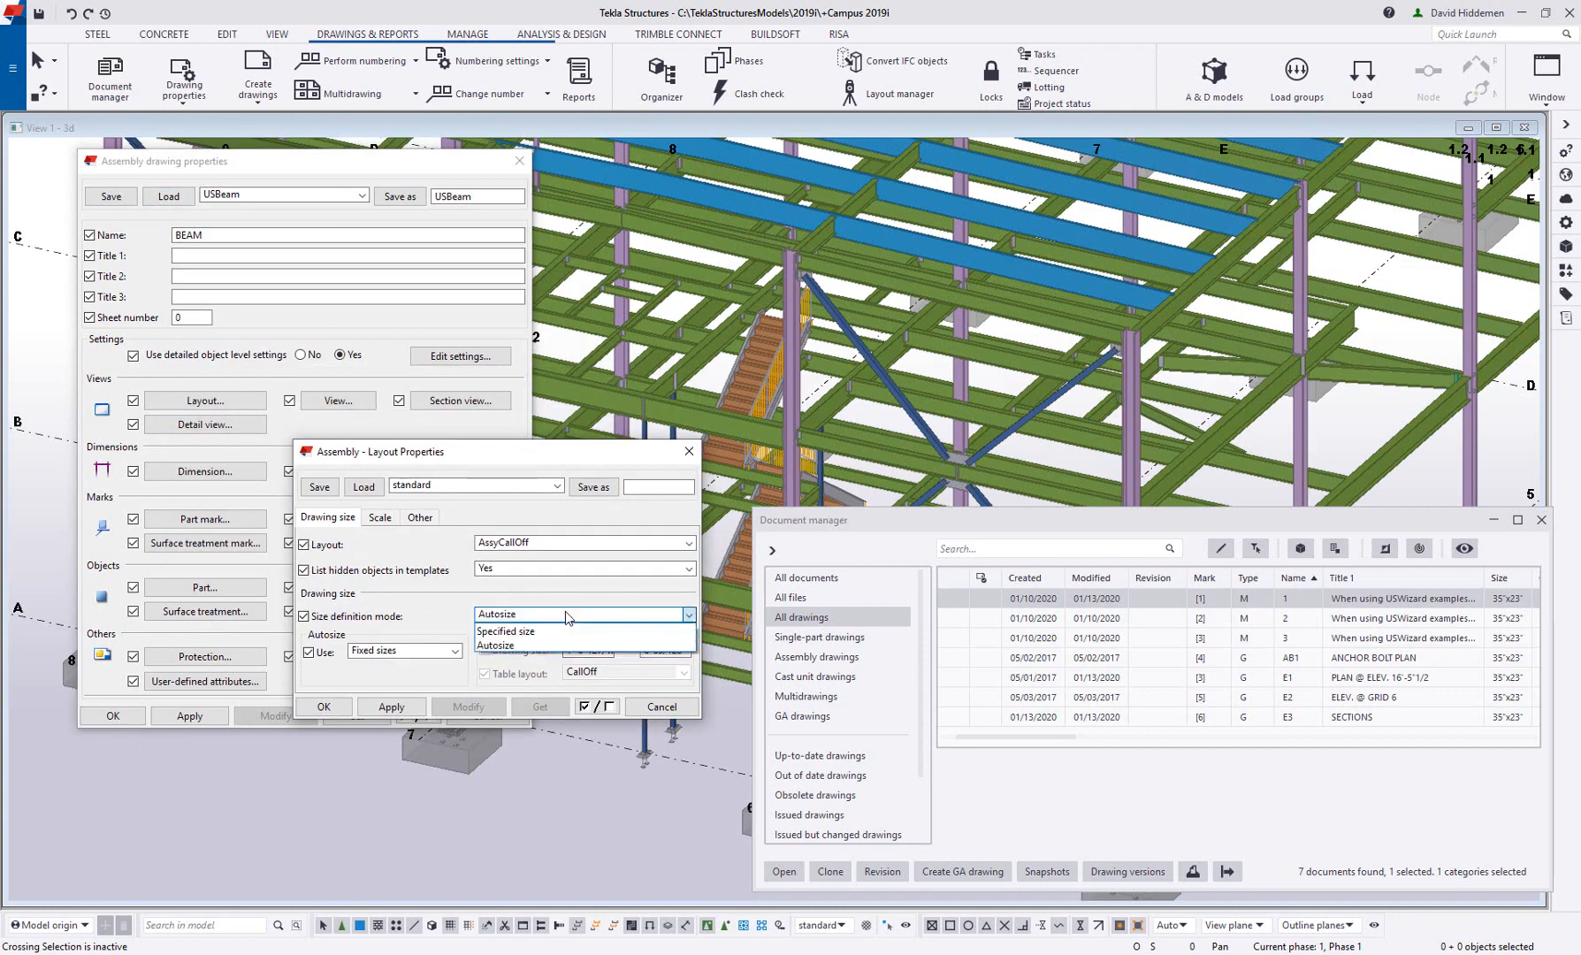
pyautogui.click(555, 631)
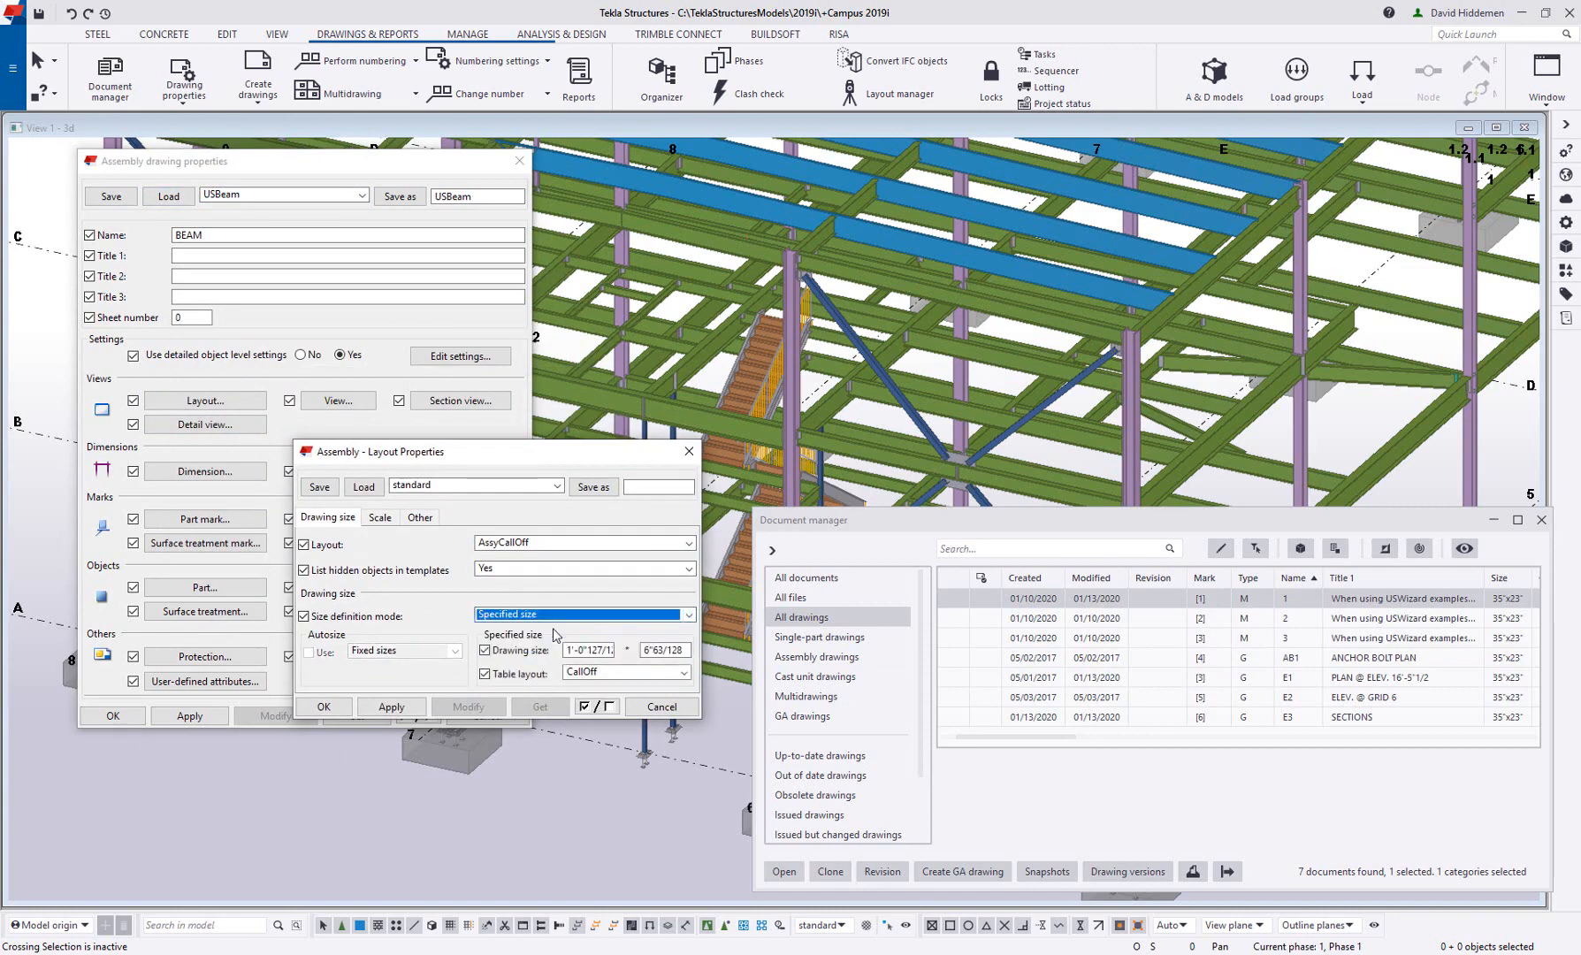
pyautogui.click(568, 650)
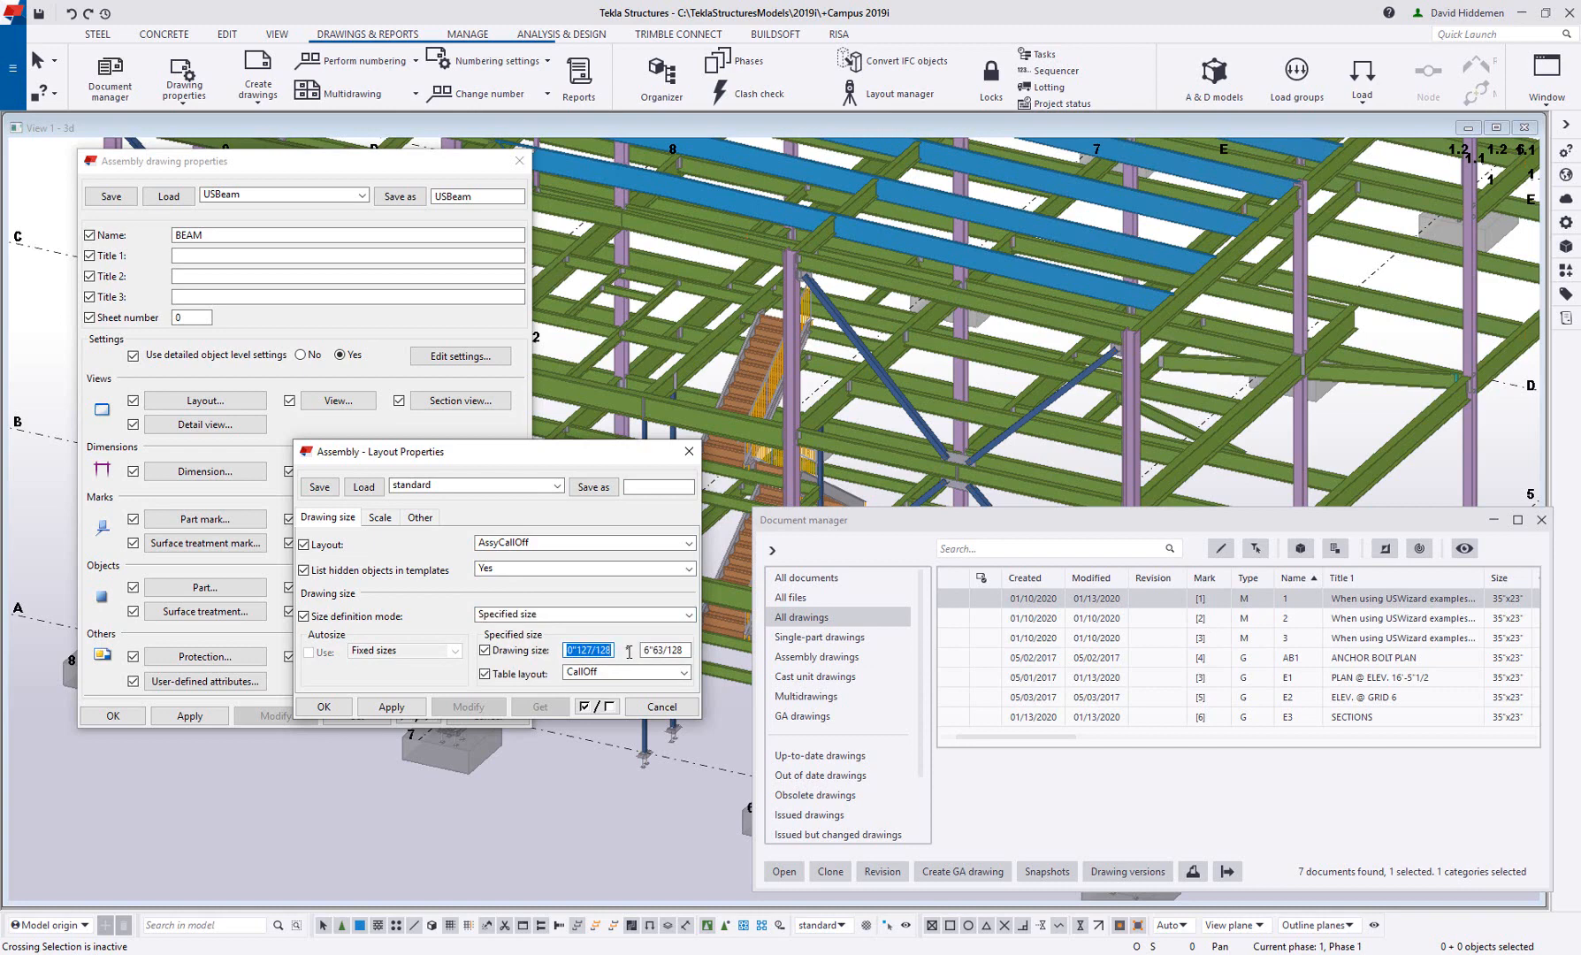
pyautogui.moveTo(684, 653); pyautogui.dragTo(639, 652)
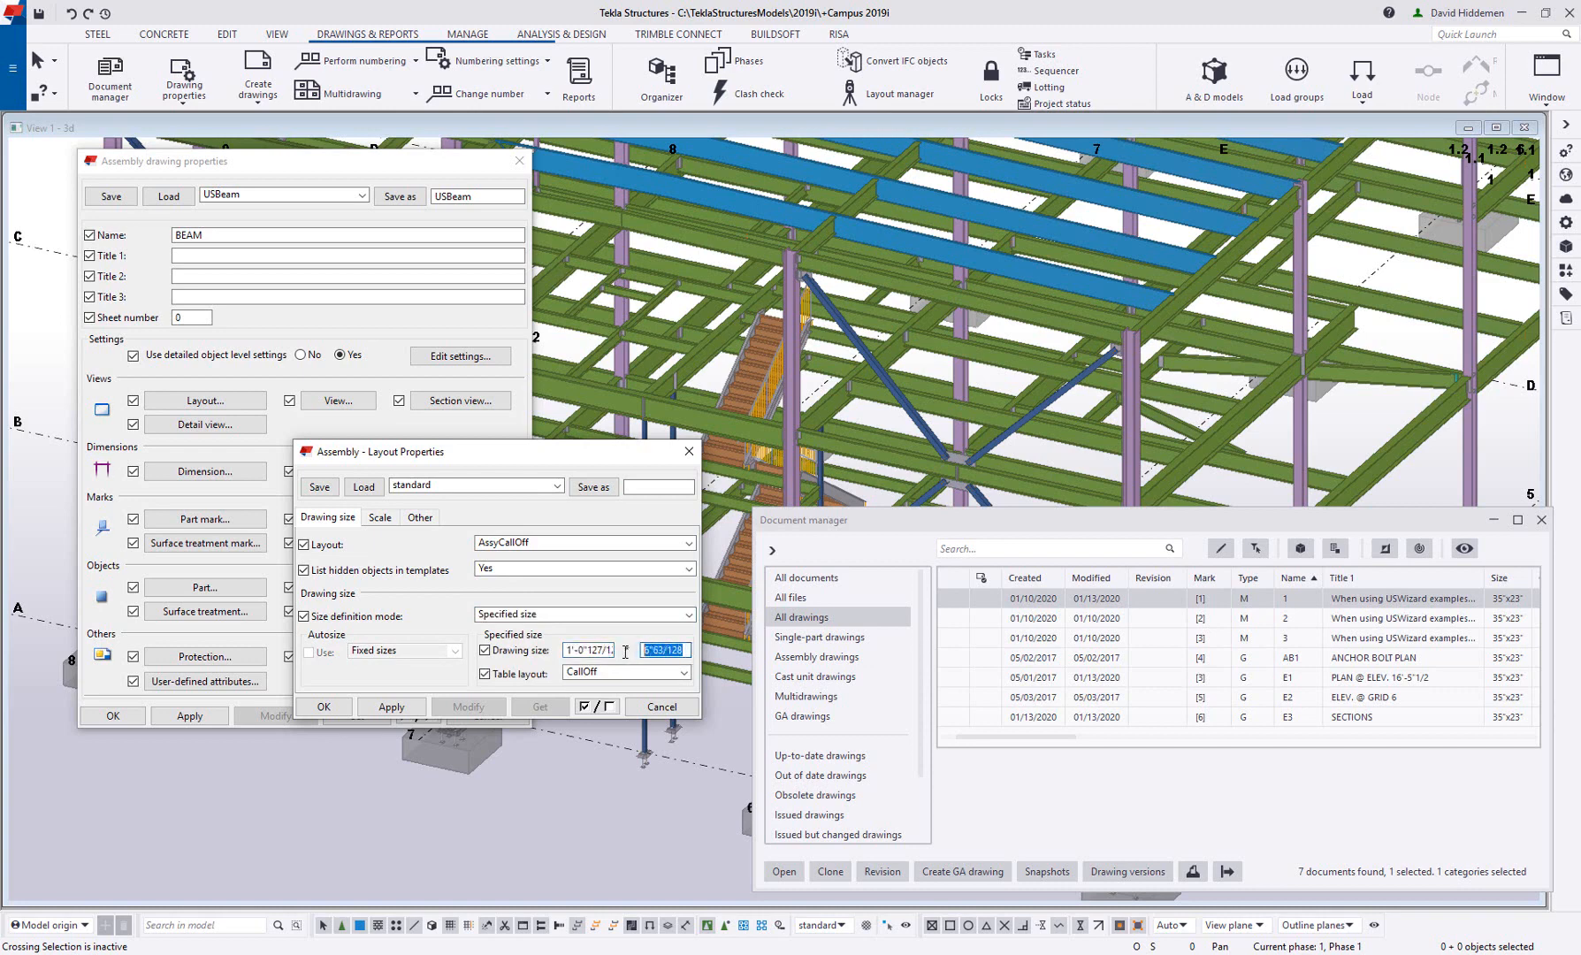
# Load the Beam-8 assembly drawing settings and review the specified drawing size in the layout properties.
pyautogui.moveTo(556, 458); pyautogui.dragTo(811, 227)
pyautogui.click(362, 195)
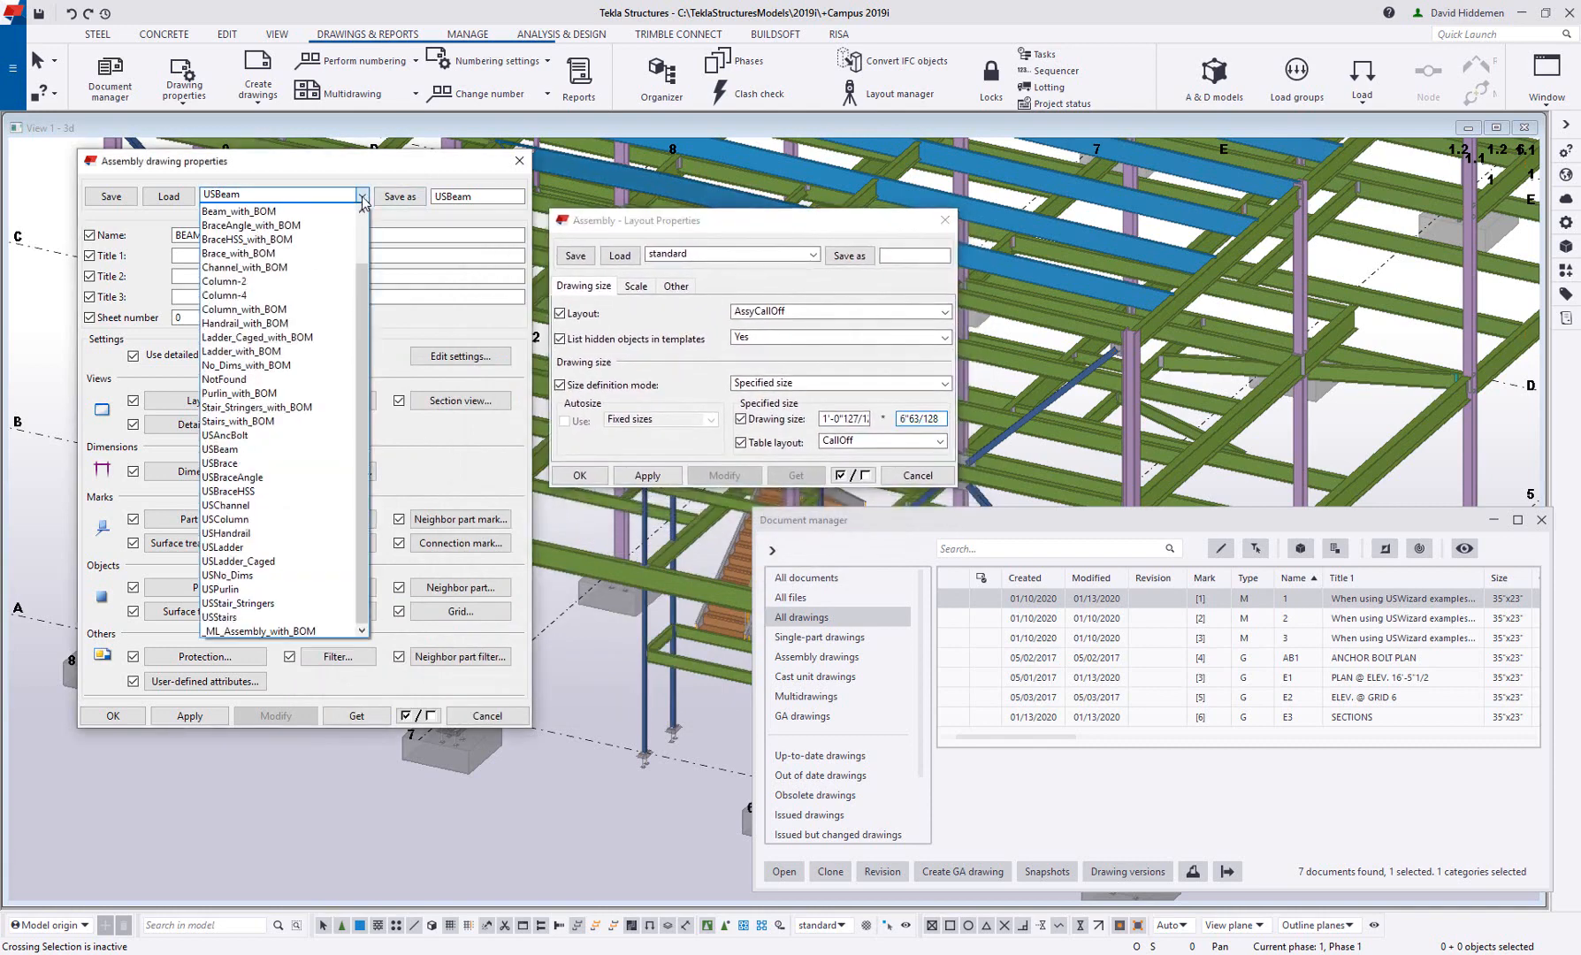
pyautogui.scroll(2, 279, 300)
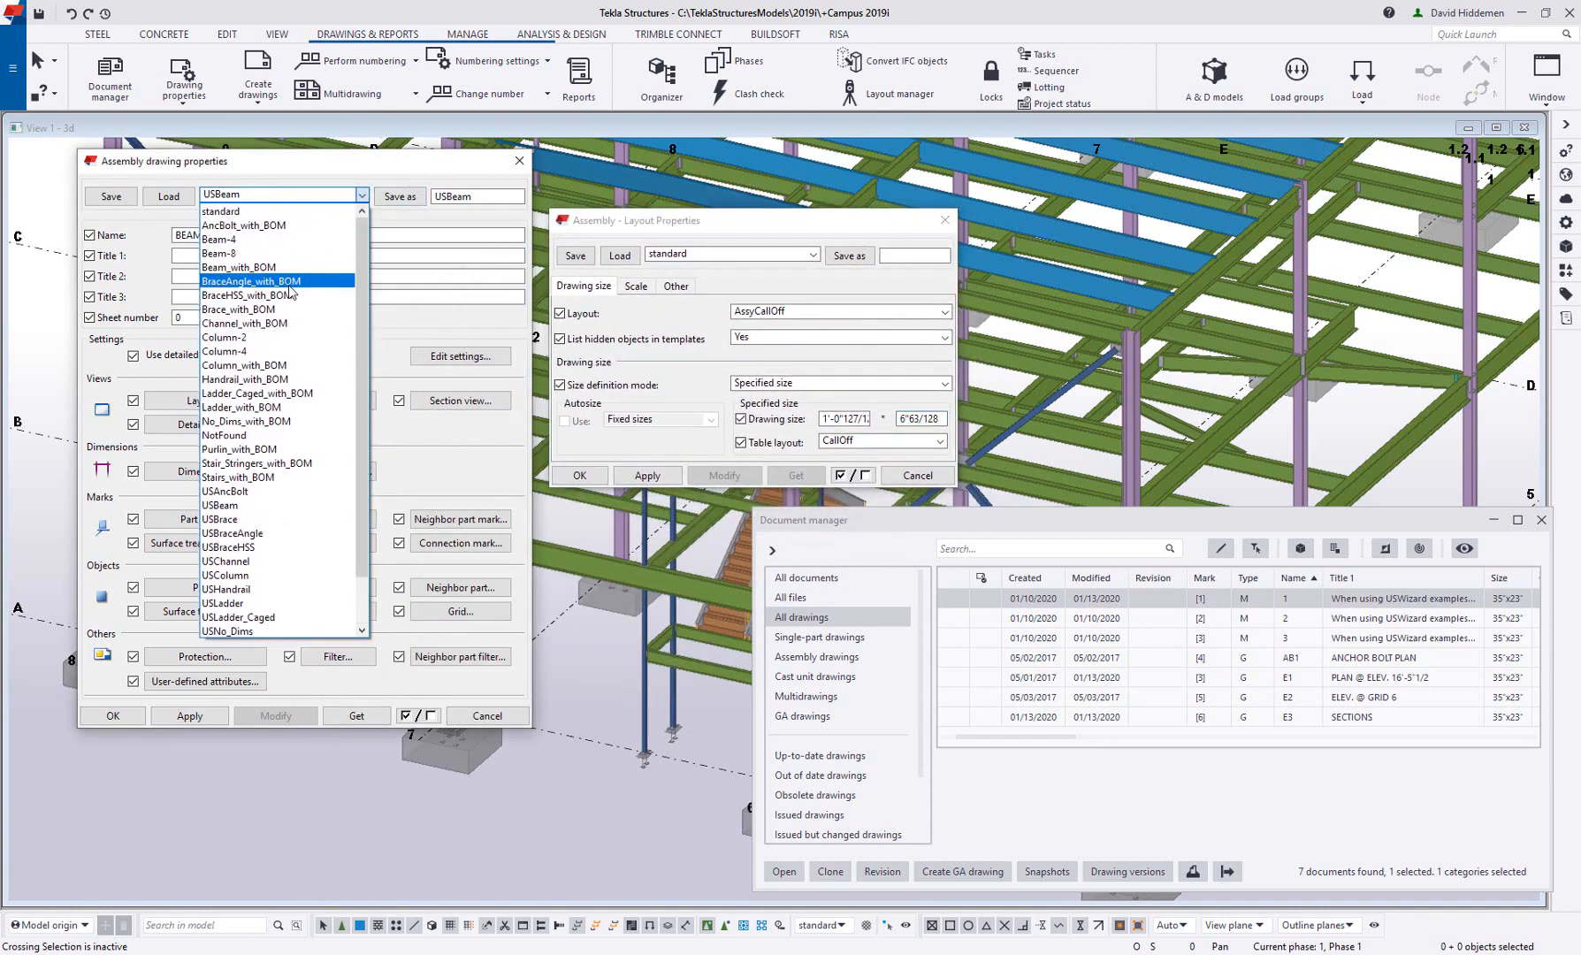
pyautogui.click(248, 254)
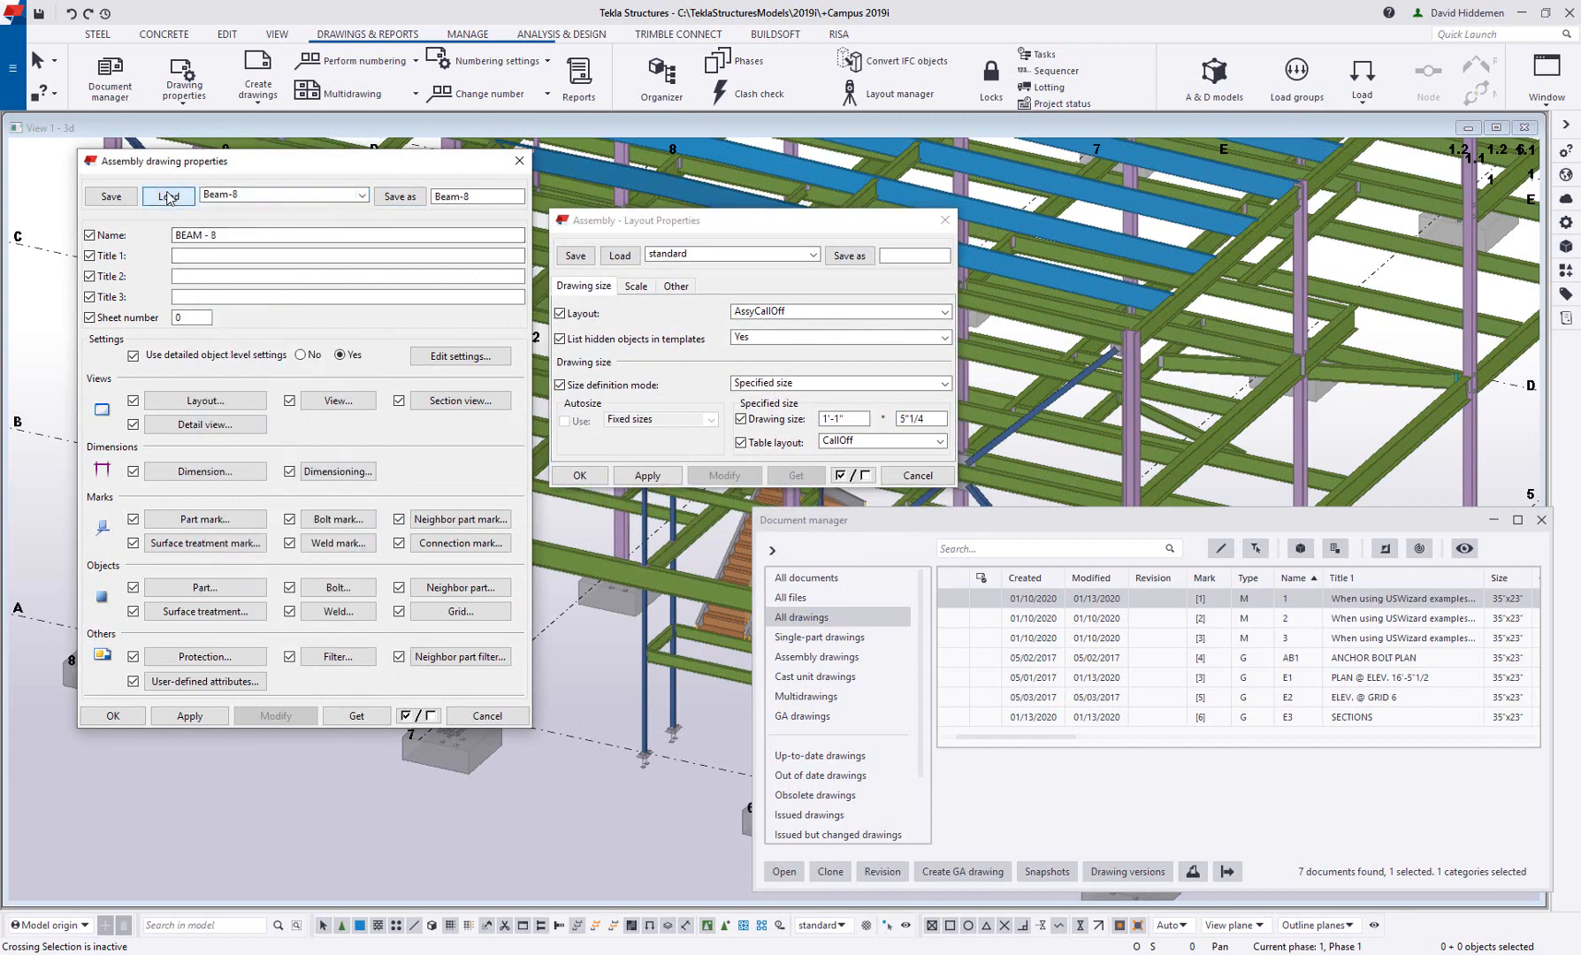
pyautogui.moveTo(853, 417); pyautogui.dragTo(794, 416)
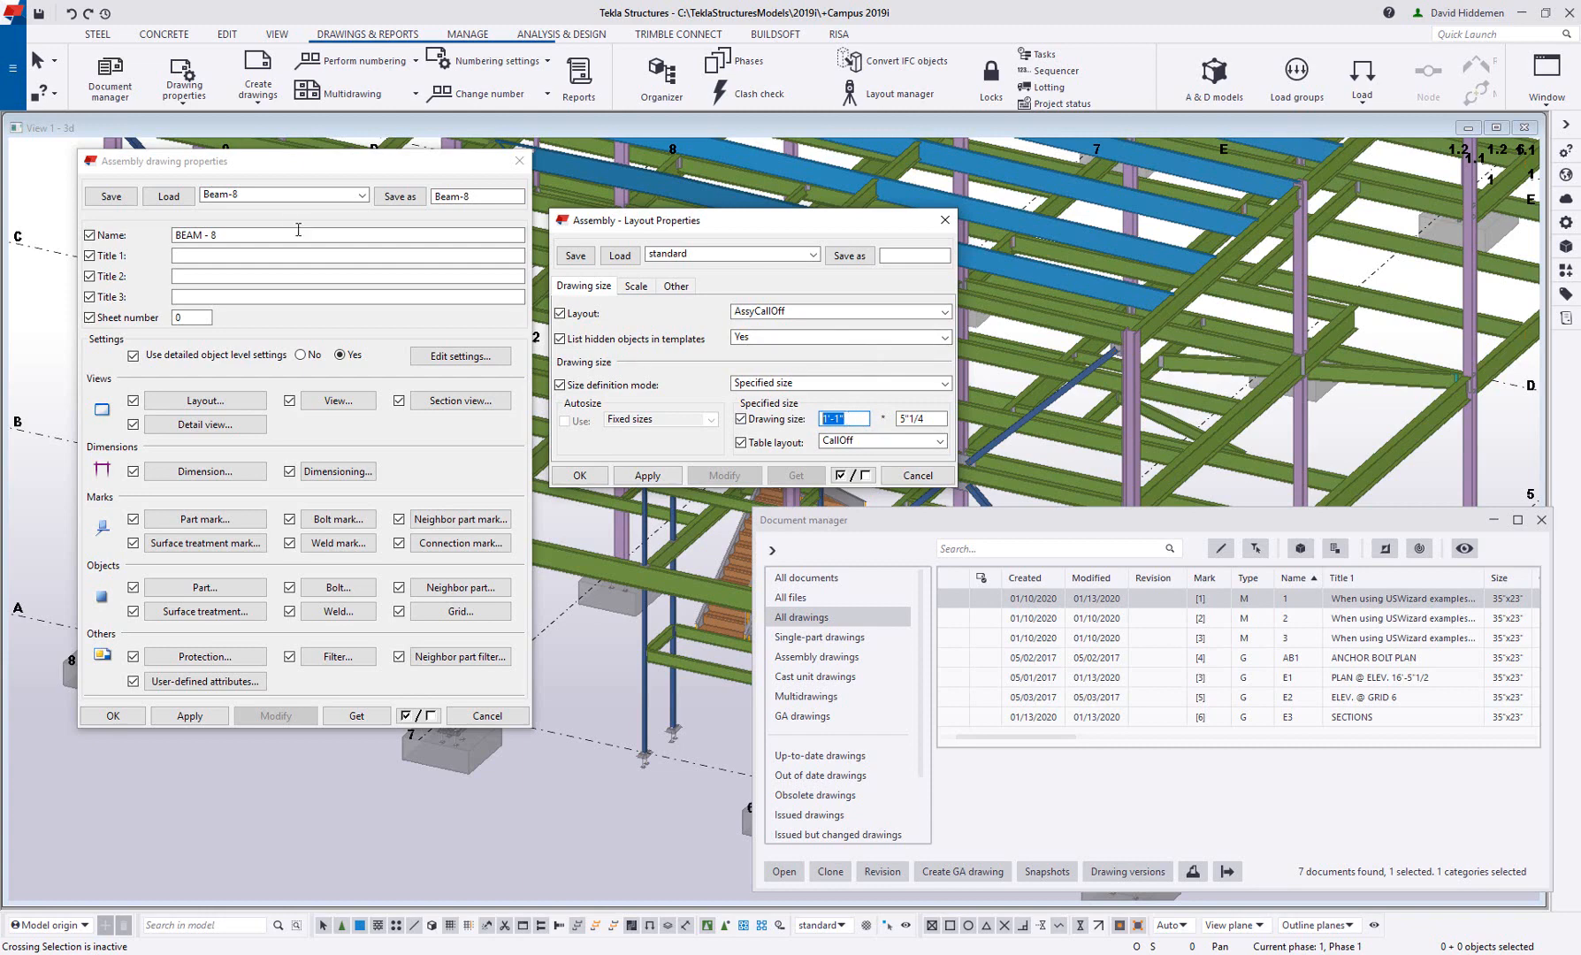
# Load the Beam-4 assembly drawing settings and check the width and height of its specified drawing size.
pyautogui.click(284, 197)
pyautogui.scroll(1, 267, 250)
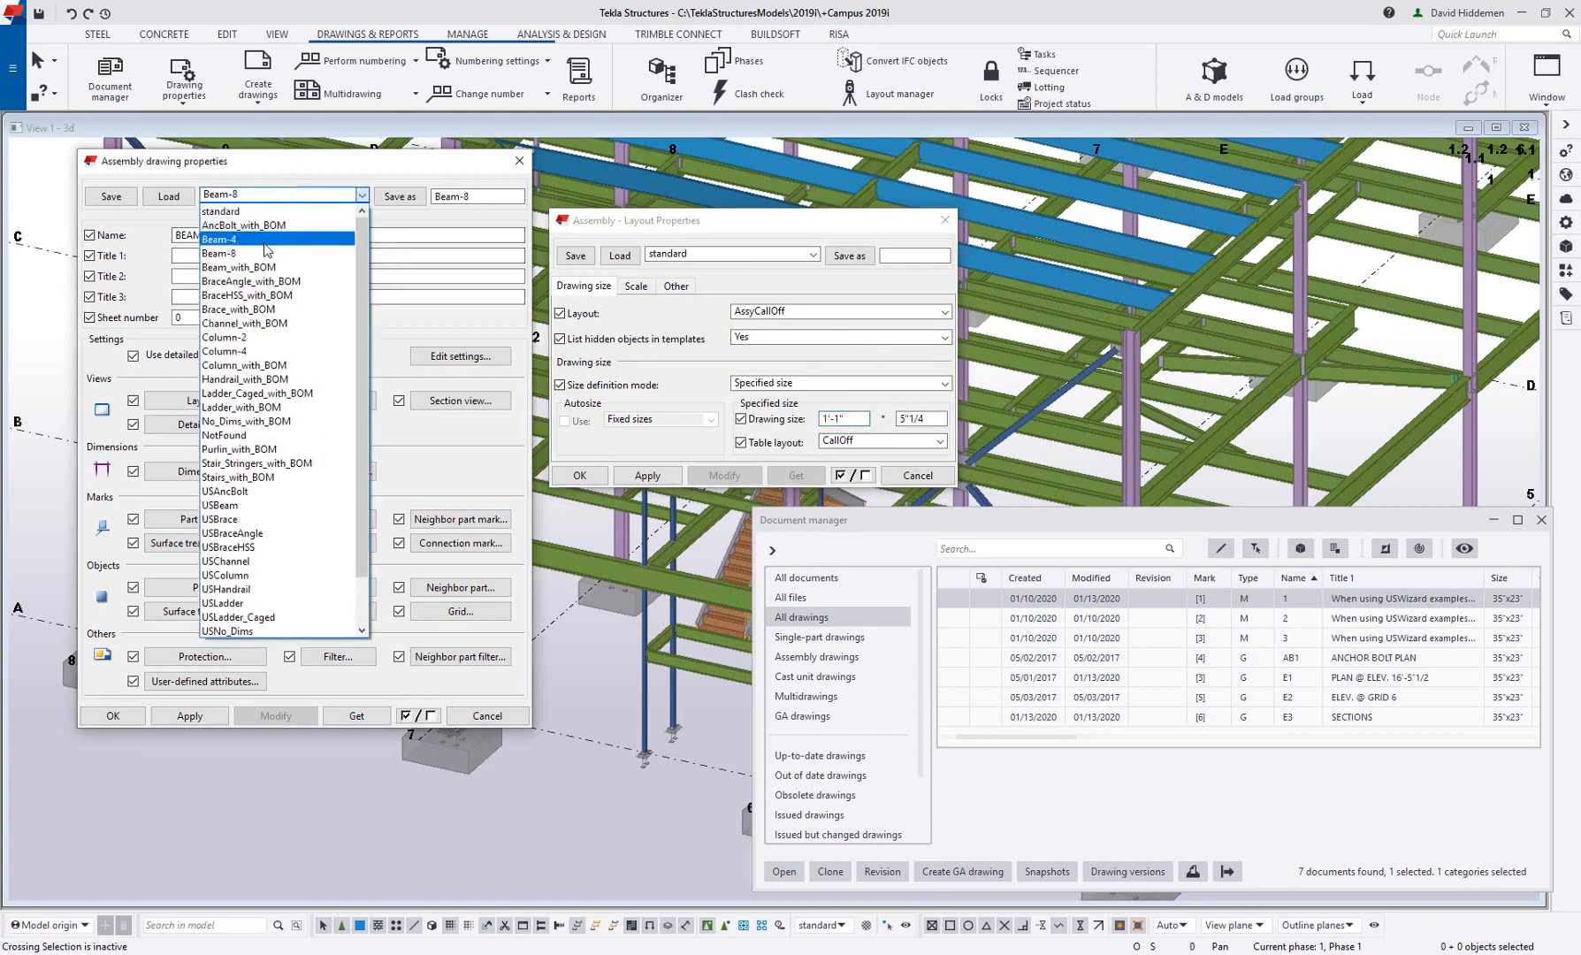
pyautogui.click(265, 239)
pyautogui.click(168, 197)
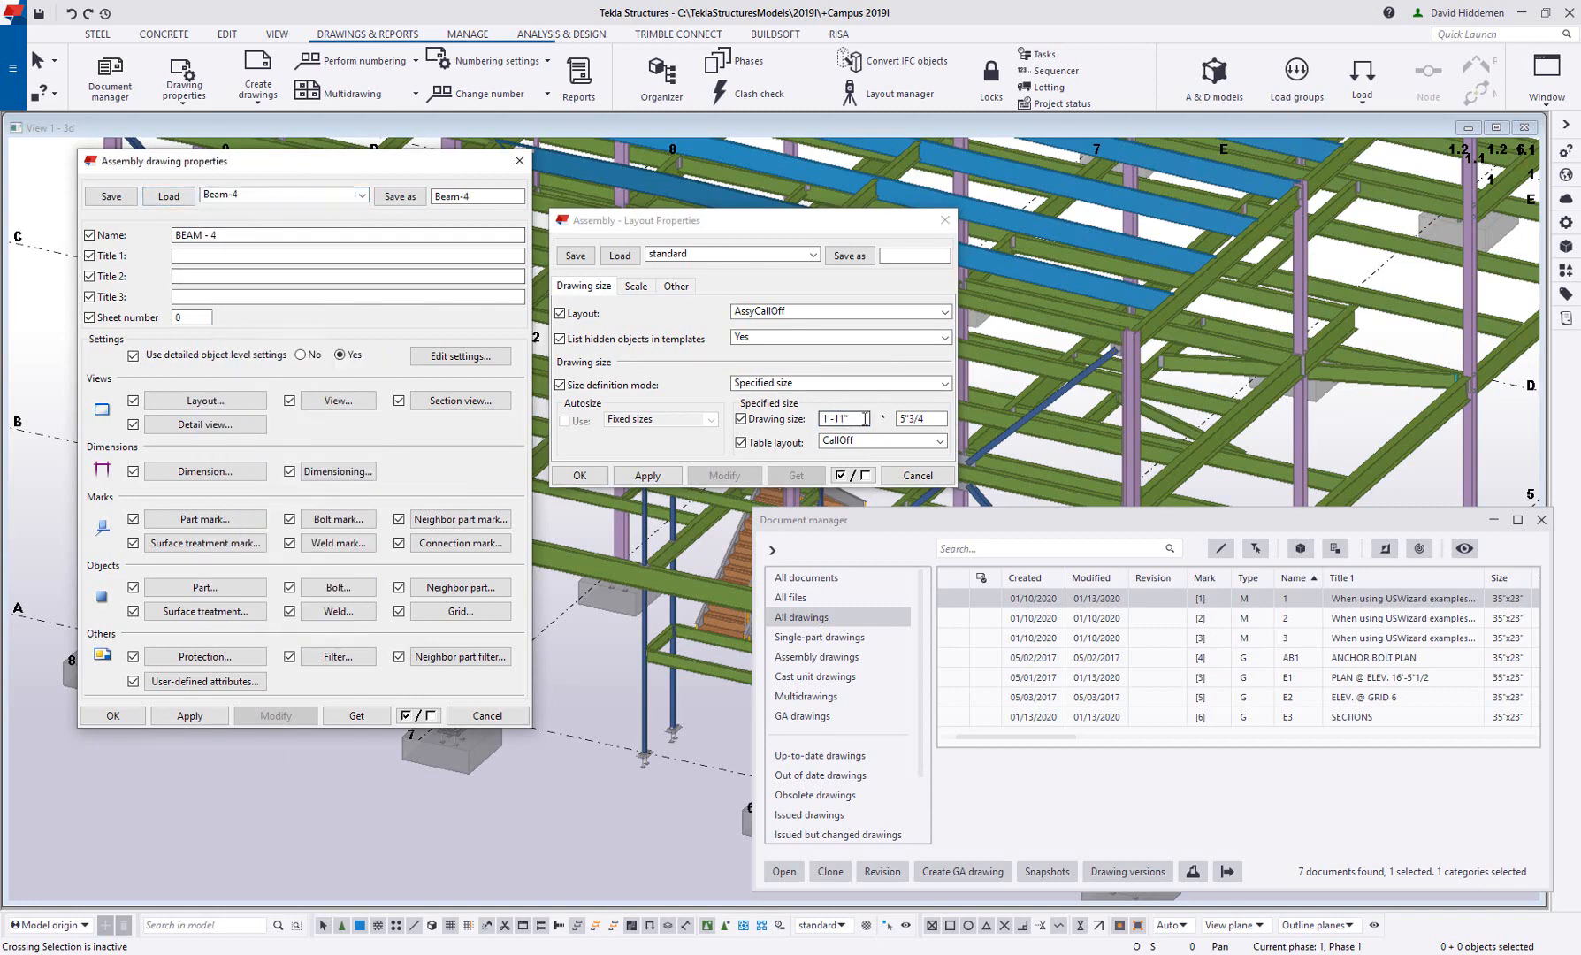
pyautogui.moveTo(865, 418); pyautogui.dragTo(799, 420)
pyautogui.press('Tab')
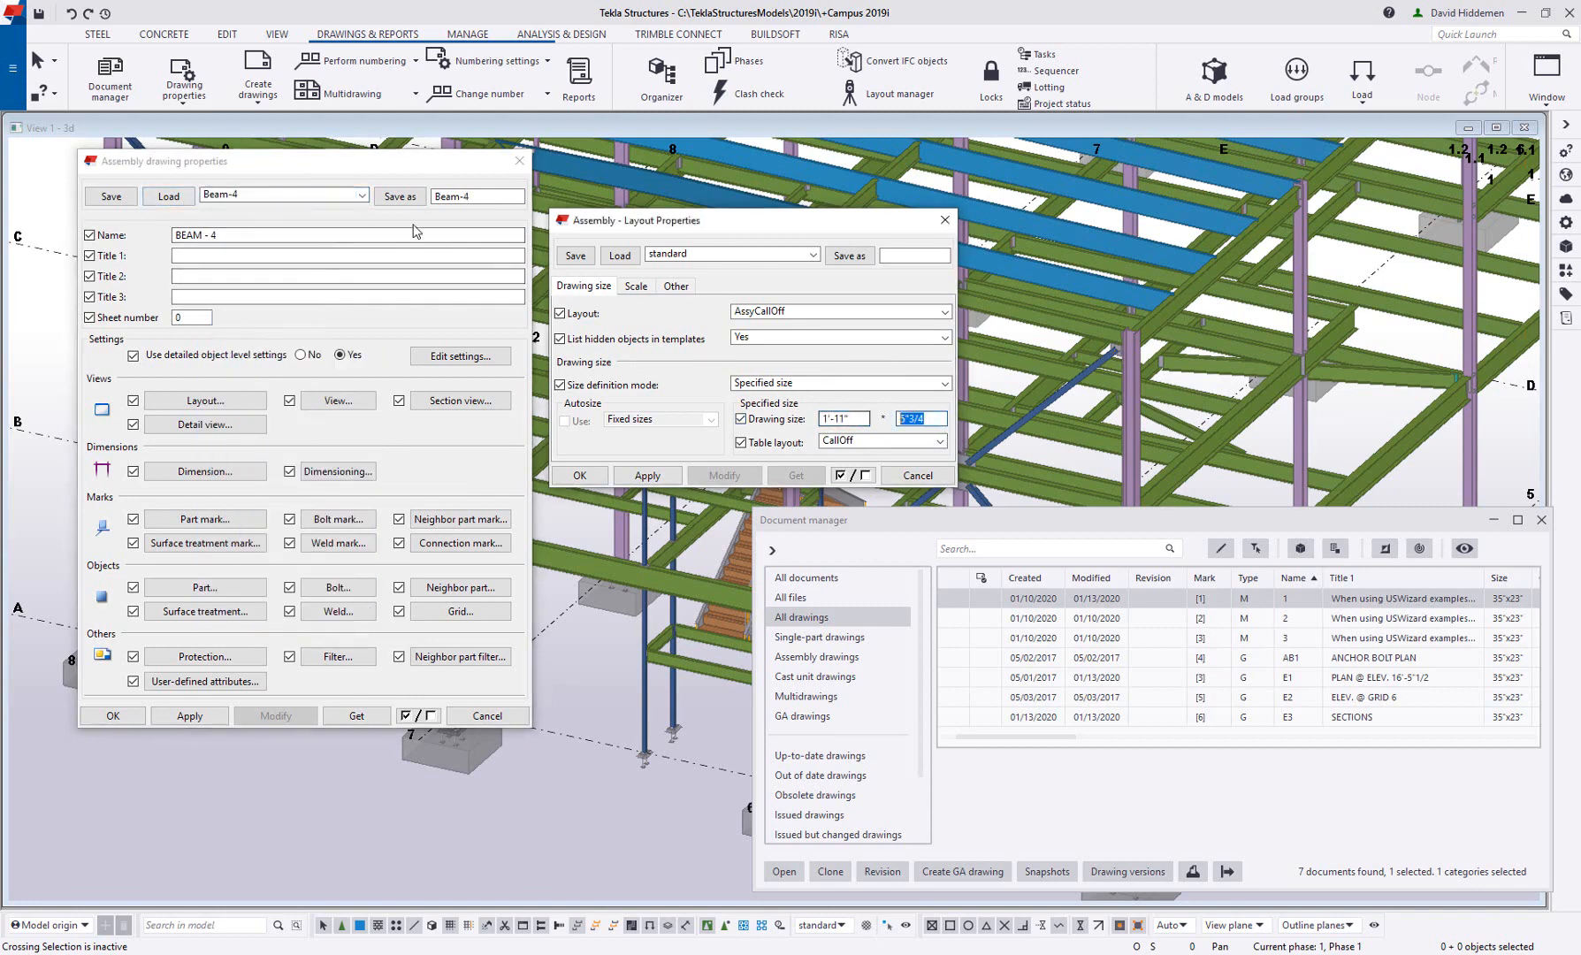
# Load the Column-2 assembly drawing settings and review the drawing size specified for its layout.
pyautogui.click(283, 194)
pyautogui.click(362, 194)
pyautogui.click(265, 309)
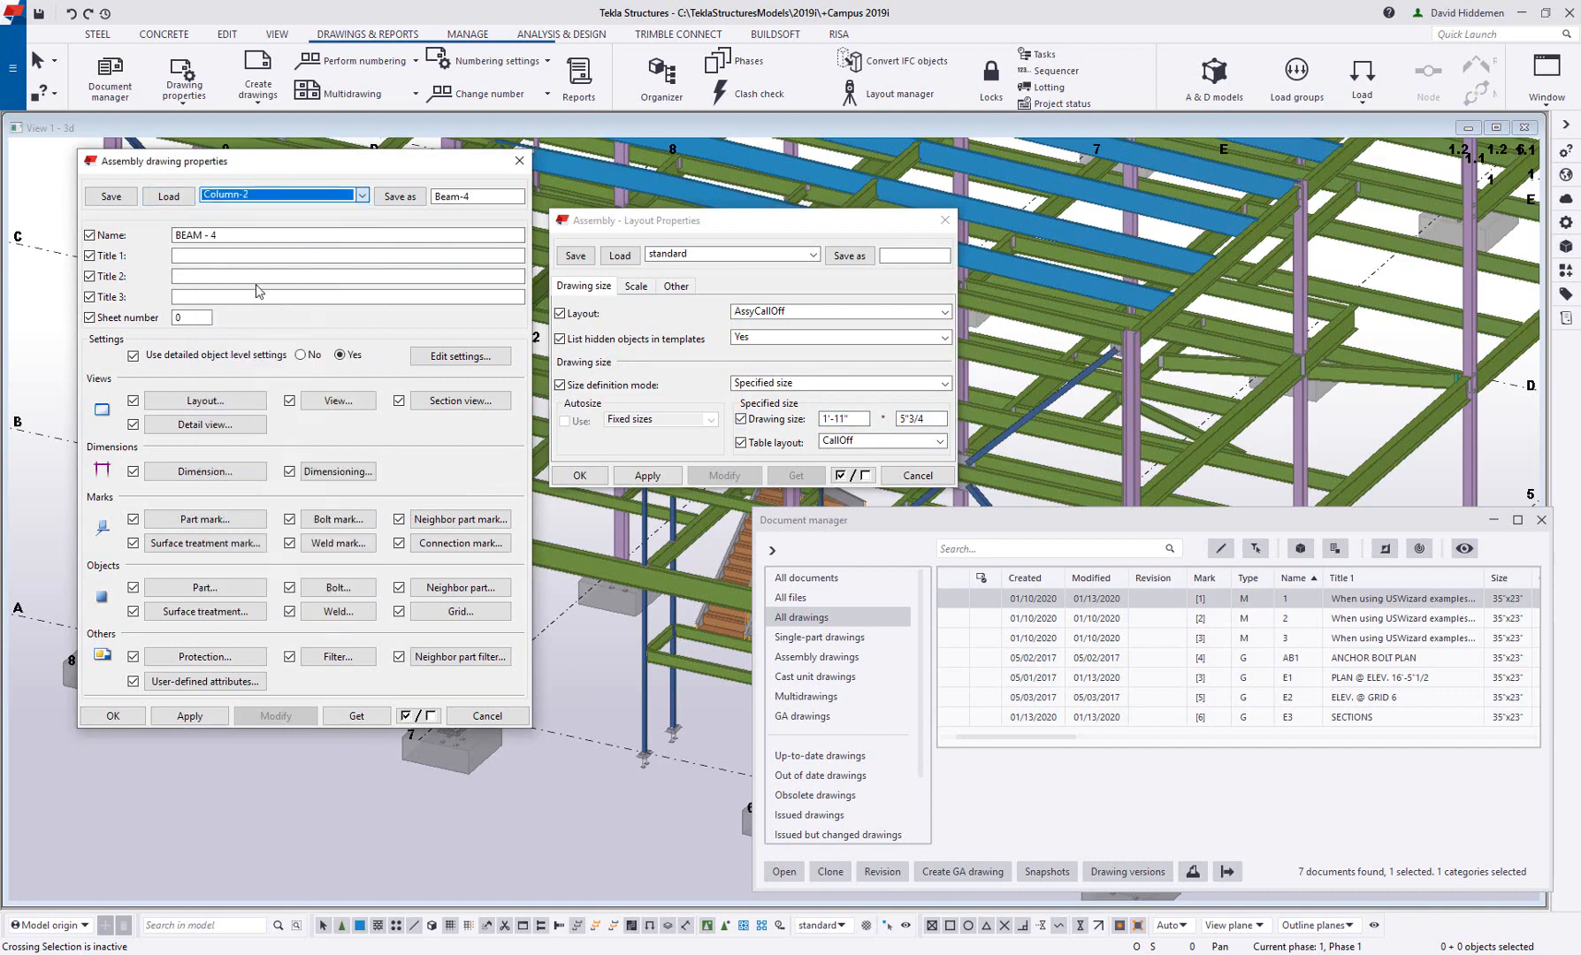
pyautogui.click(168, 196)
pyautogui.moveTo(862, 418); pyautogui.dragTo(810, 419)
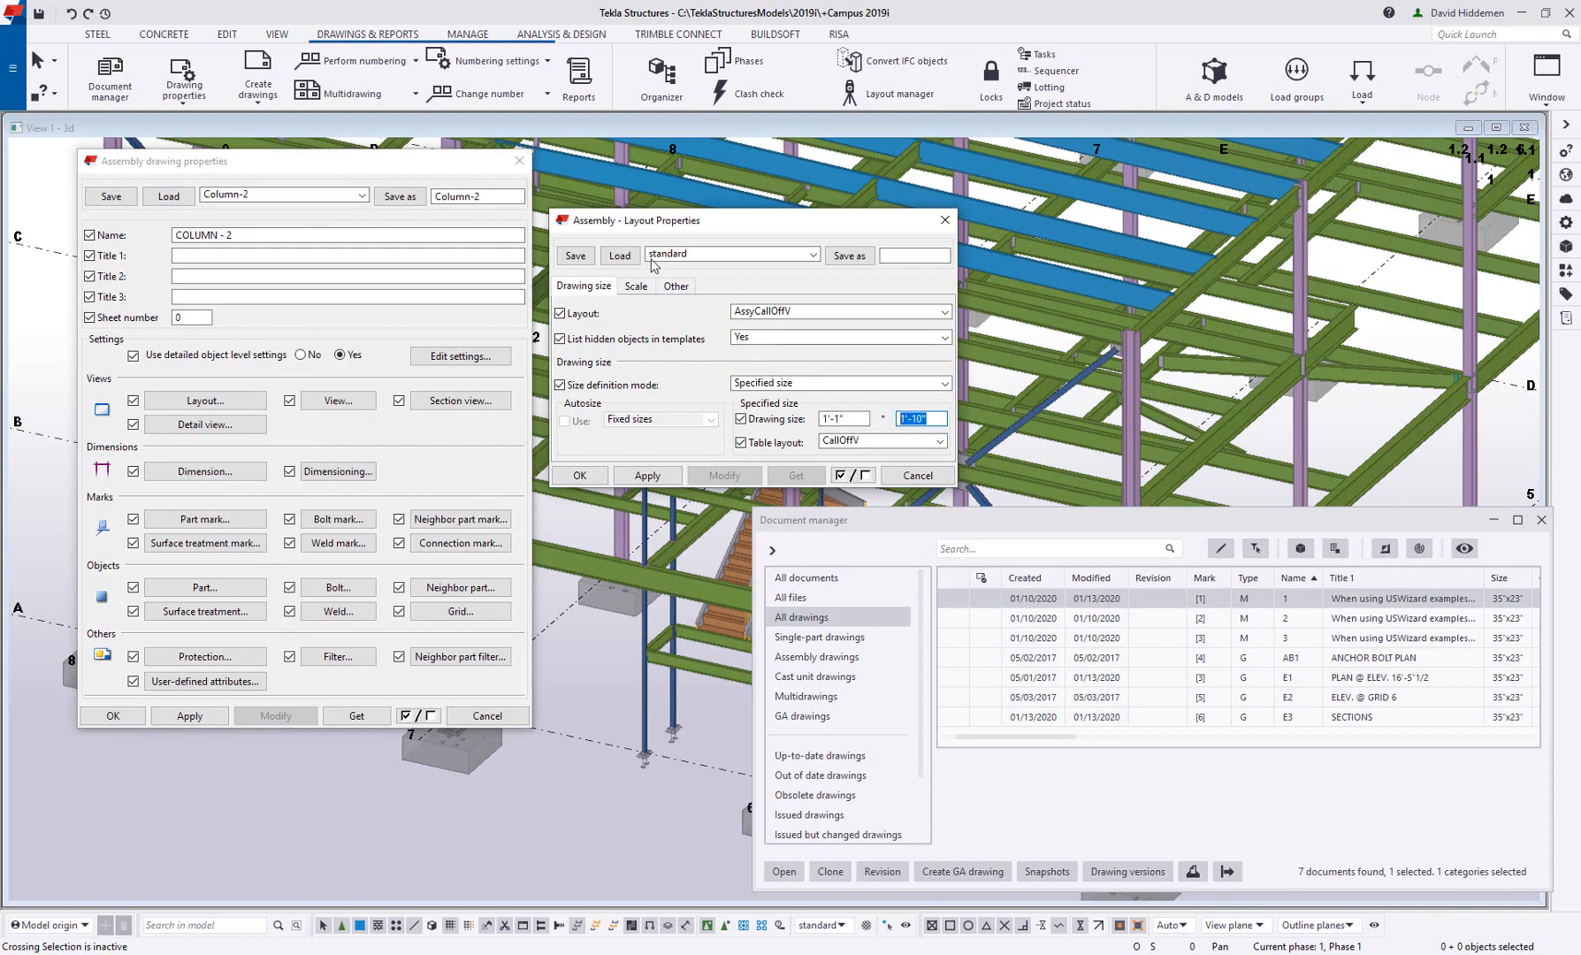
# Load the Column-4 assembly drawing settings, check the specified drawing size, and close the layout properties without applying changes.
pyautogui.click(361, 195)
pyautogui.click(208, 294)
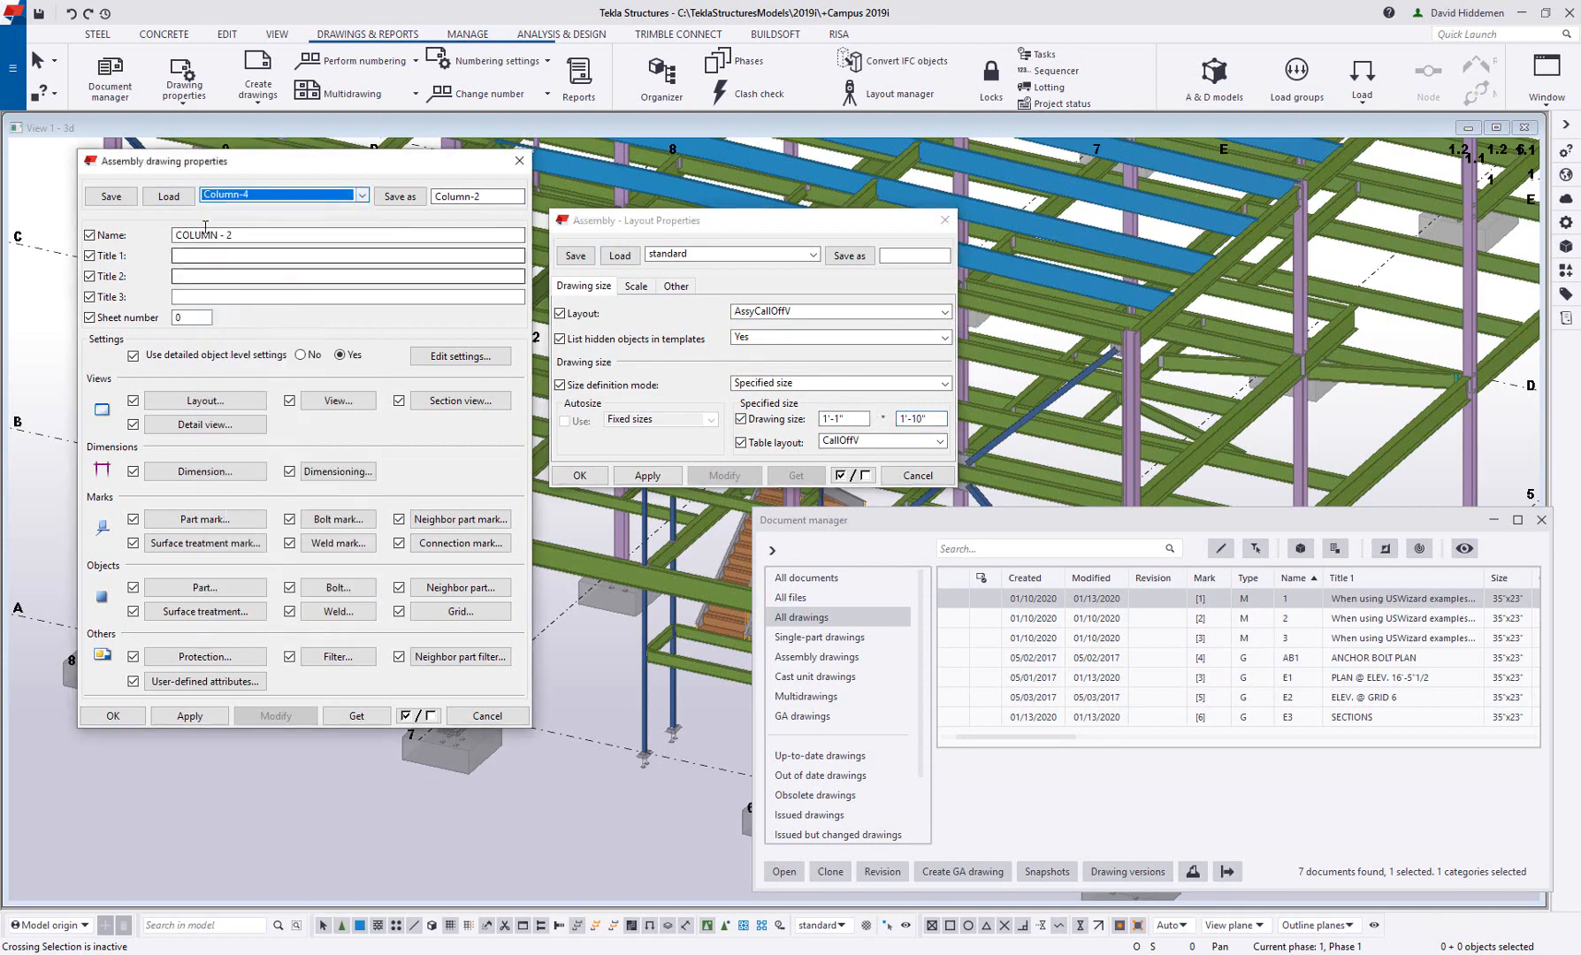
pyautogui.click(168, 196)
pyautogui.click(847, 420)
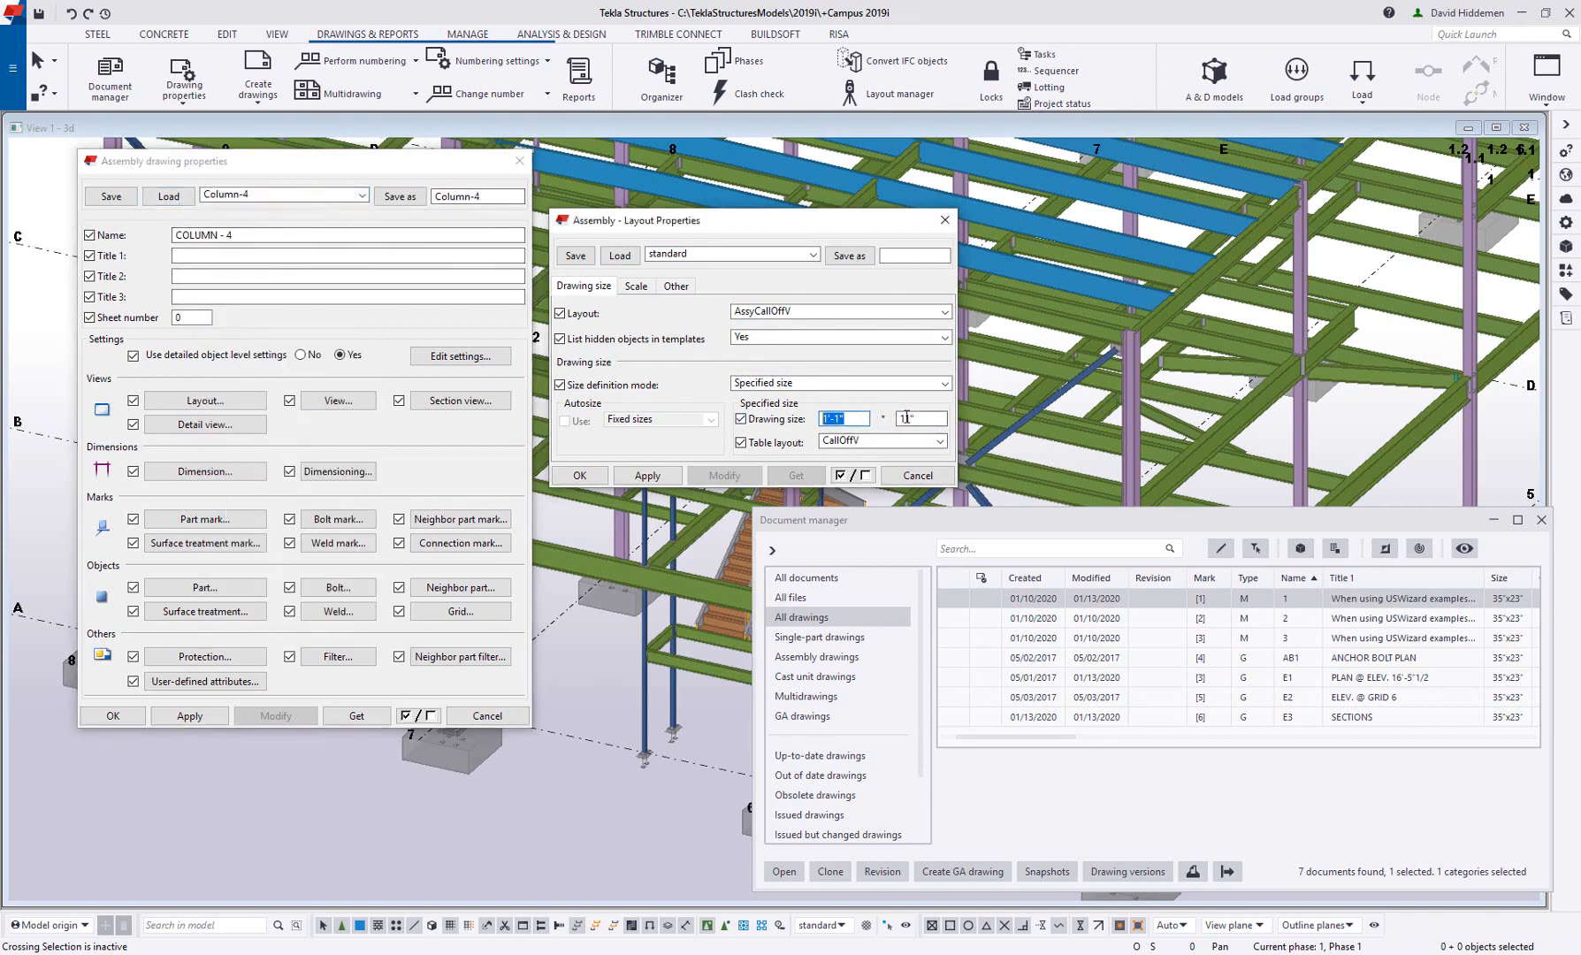
pyautogui.doubleClick(906, 417)
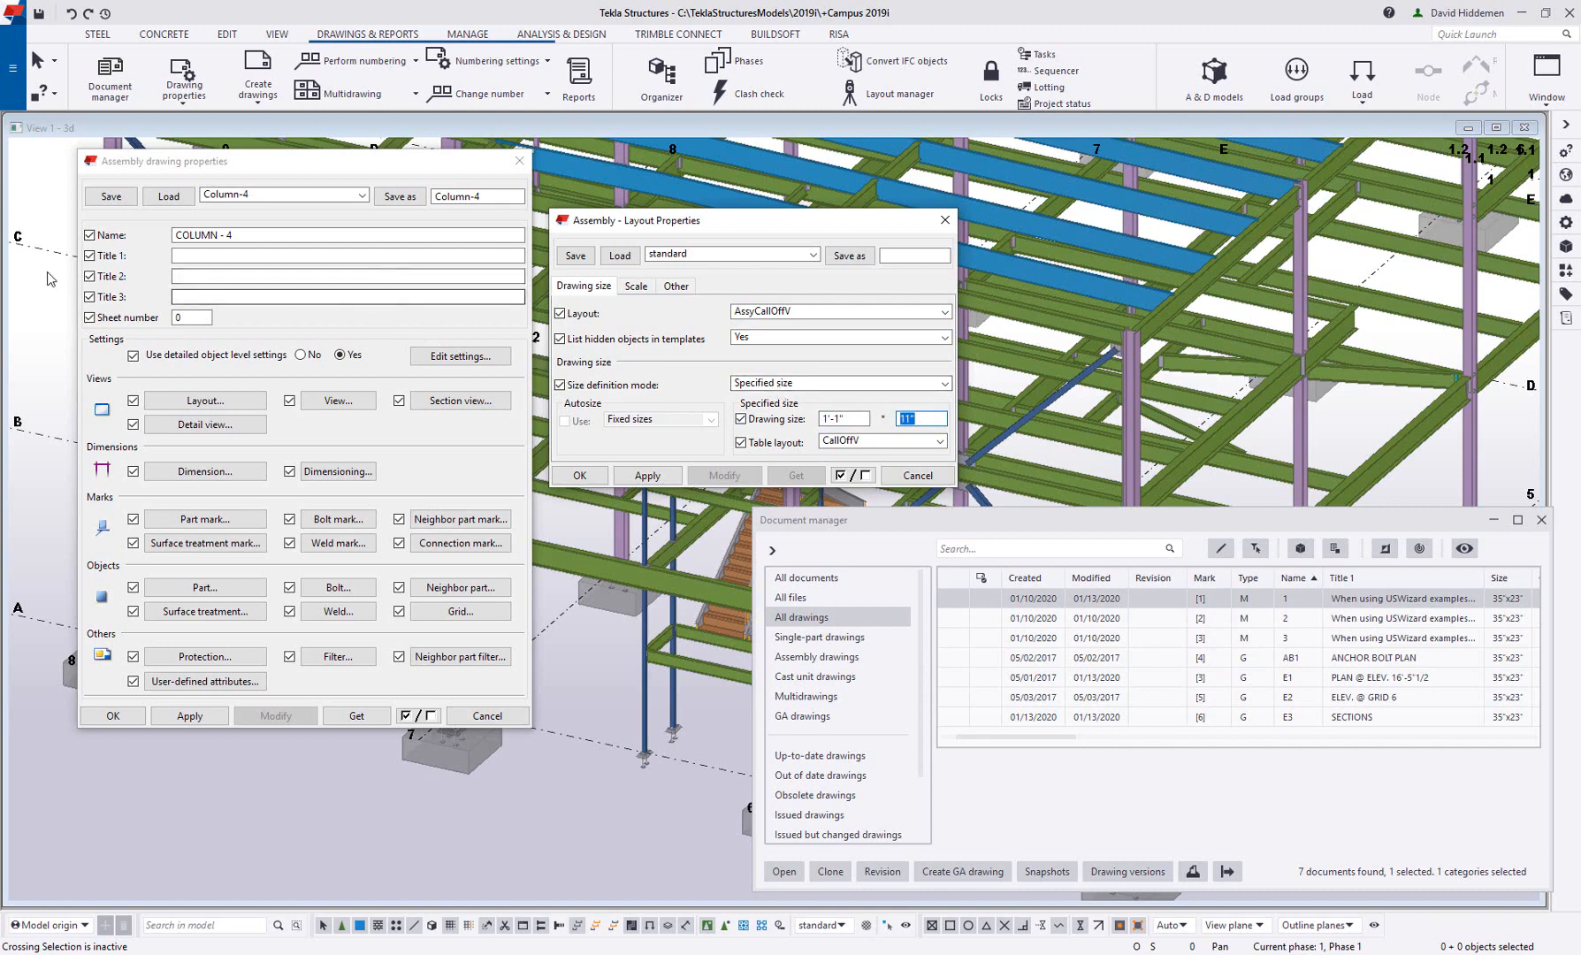
pyautogui.click(157, 241)
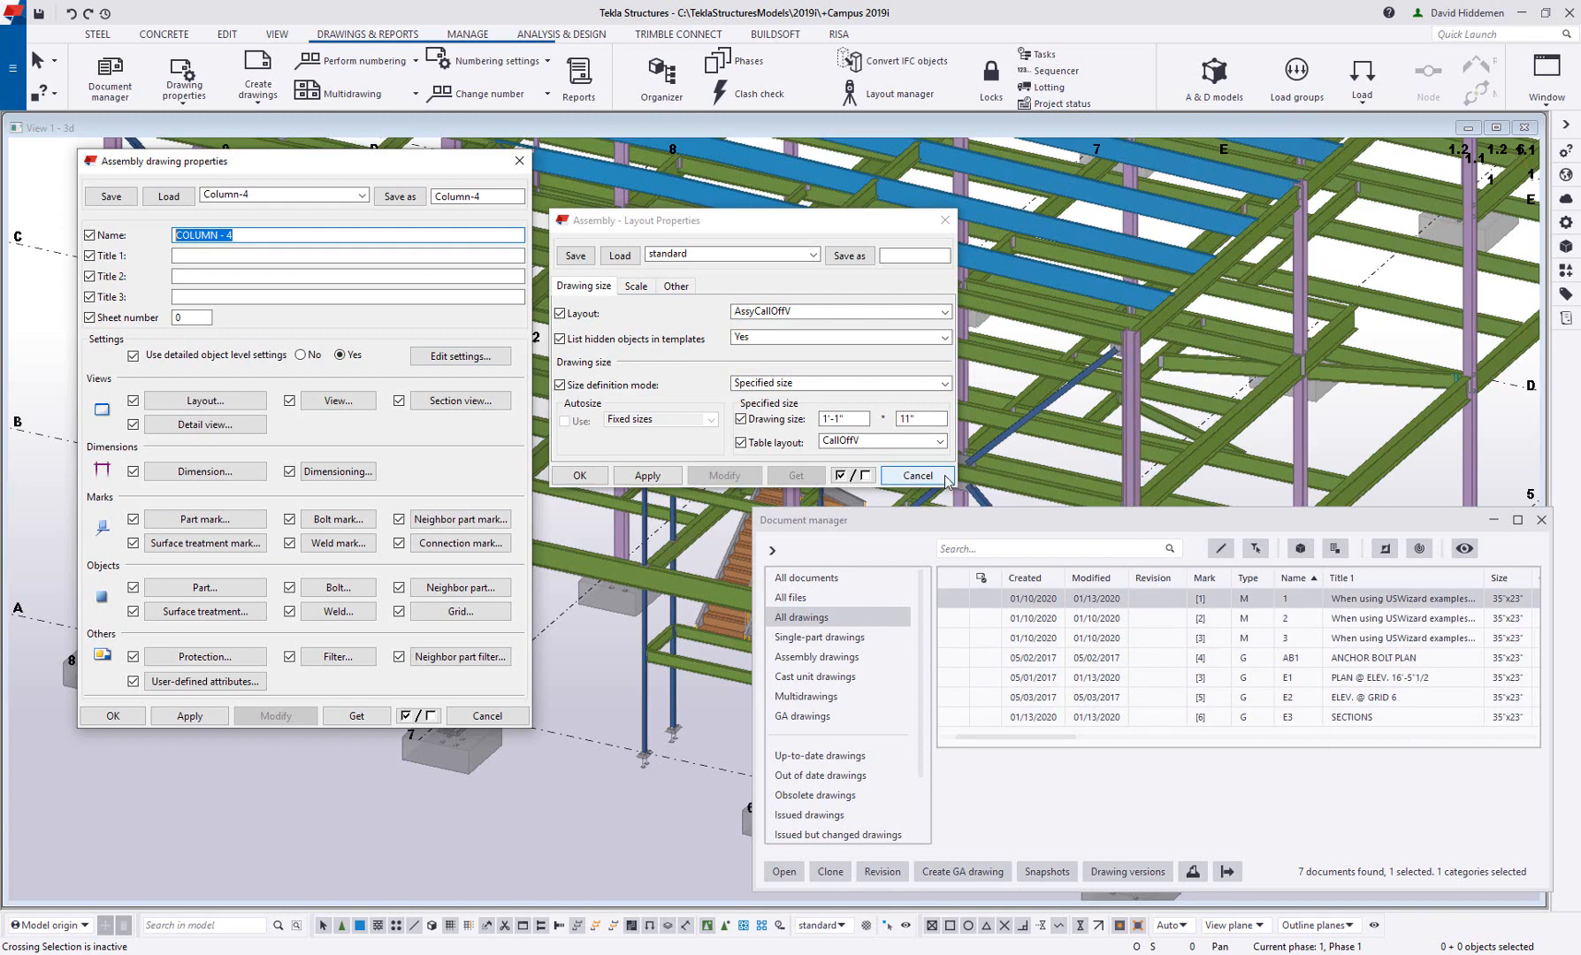
pyautogui.click(917, 475)
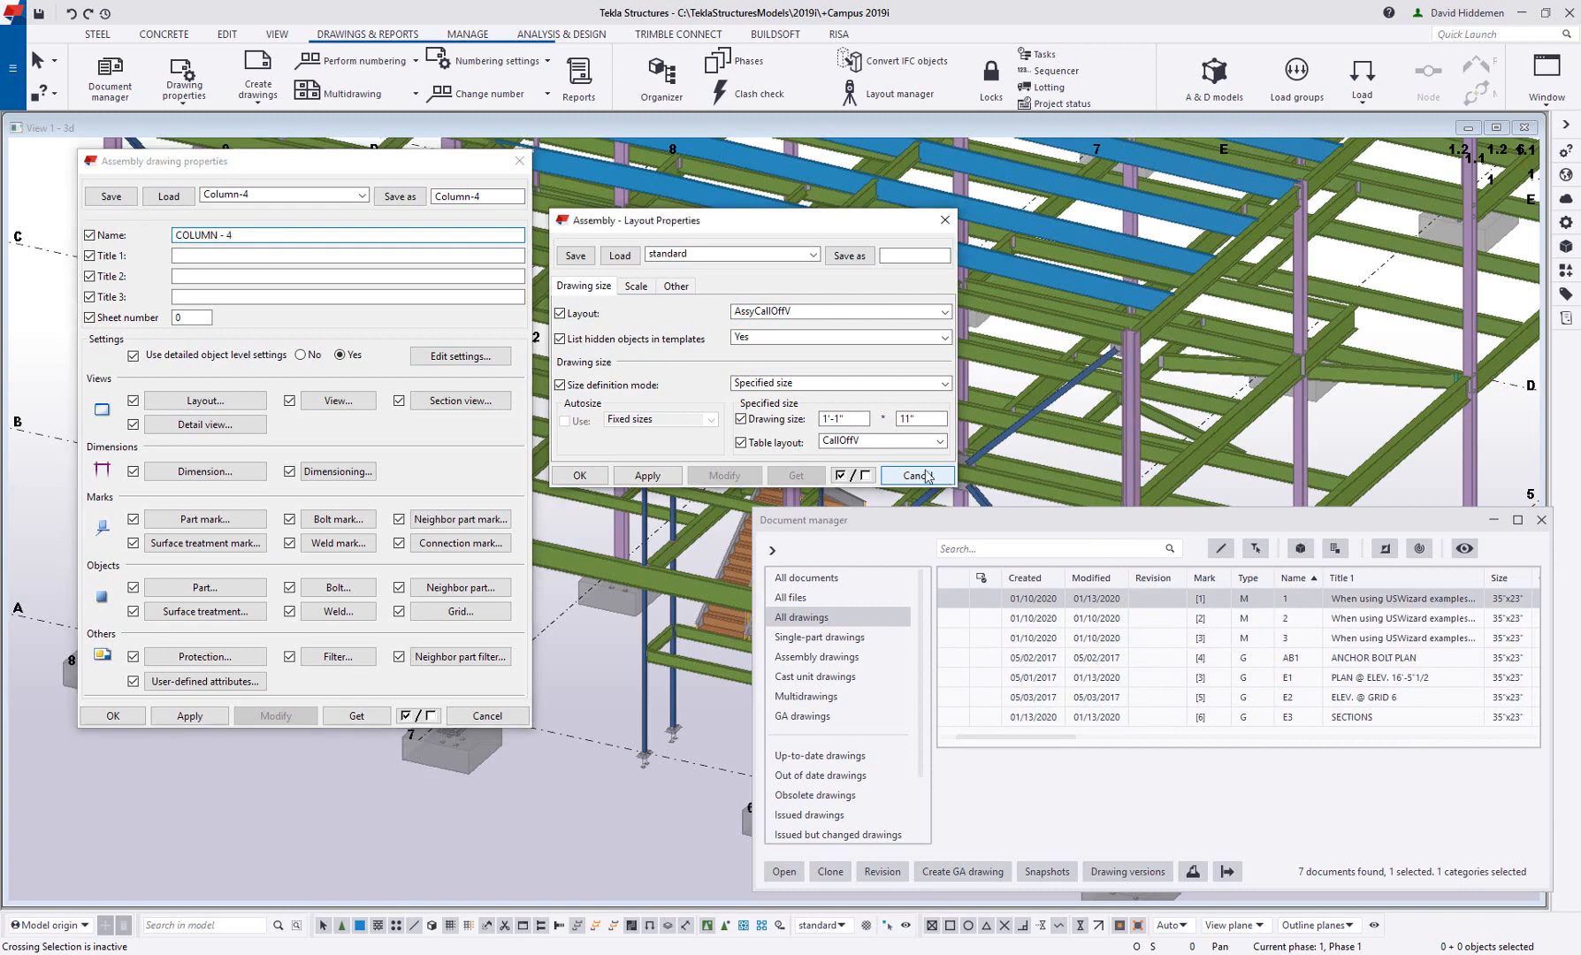
# Reload the Column-4 settings in the assembly drawing properties and move the dialog clear of the model.
pyautogui.click(299, 195)
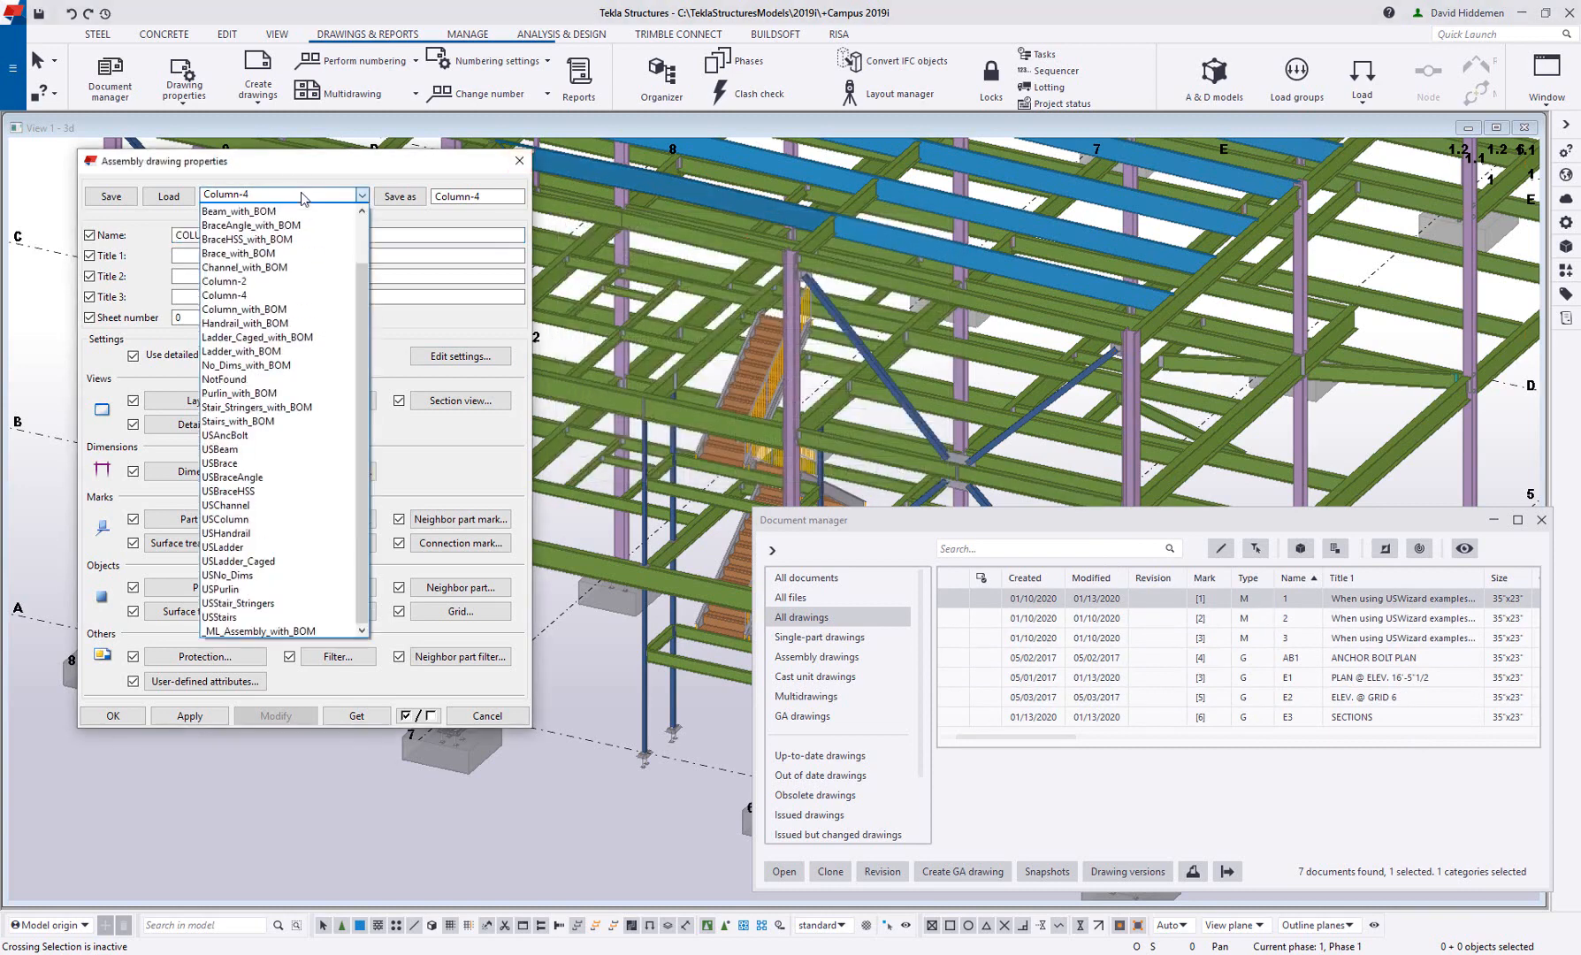
pyautogui.click(253, 297)
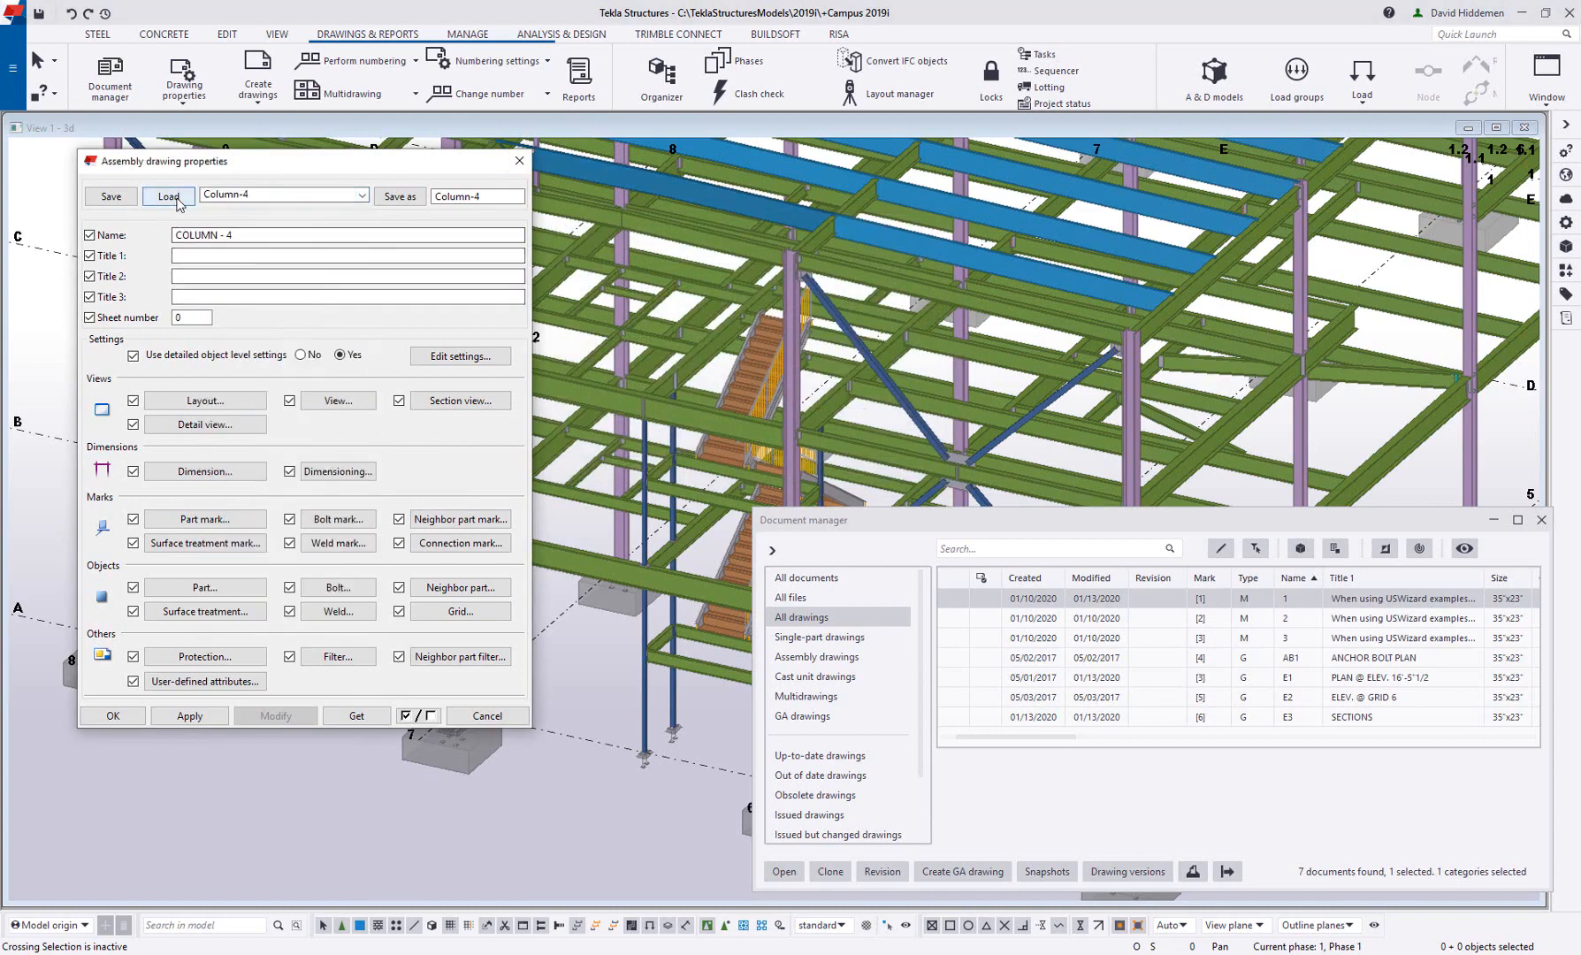
pyautogui.click(169, 197)
pyautogui.moveTo(228, 168); pyautogui.dragTo(1005, 180)
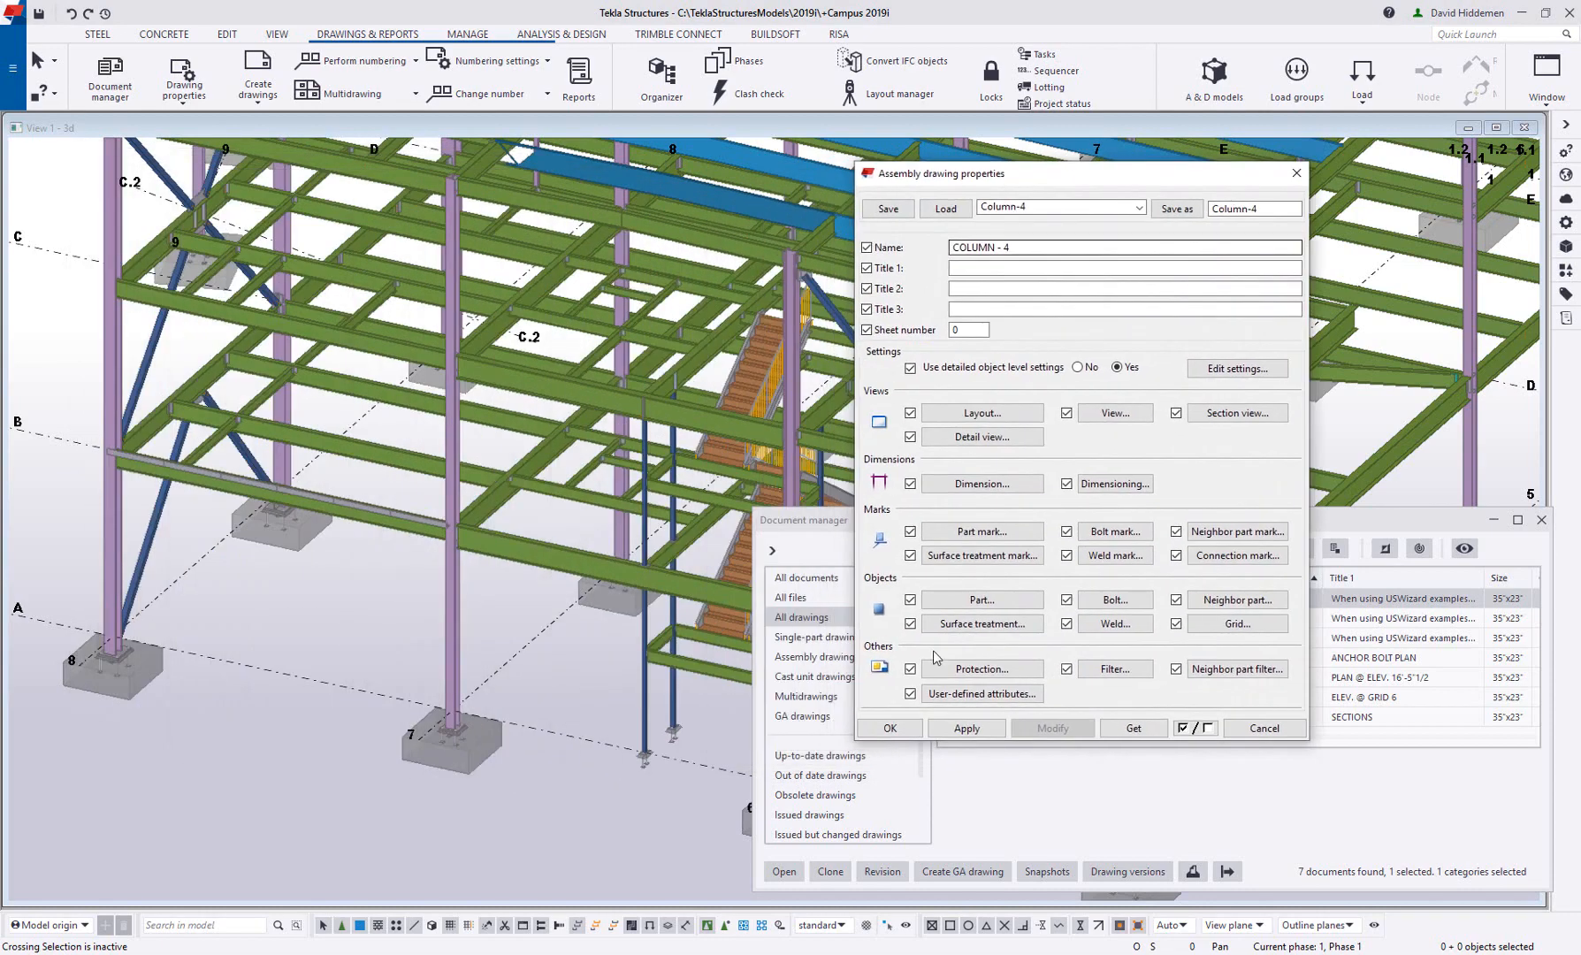
# Apply the Column-4 properties and create assembly drawings for the four columns along grid 9.
pyautogui.keyDown('ctrl'); pyautogui.moveTo(583, 415); pyautogui.dragTo(505, 480, button='middle'); pyautogui.keyUp('ctrl')
pyautogui.click(492, 496)
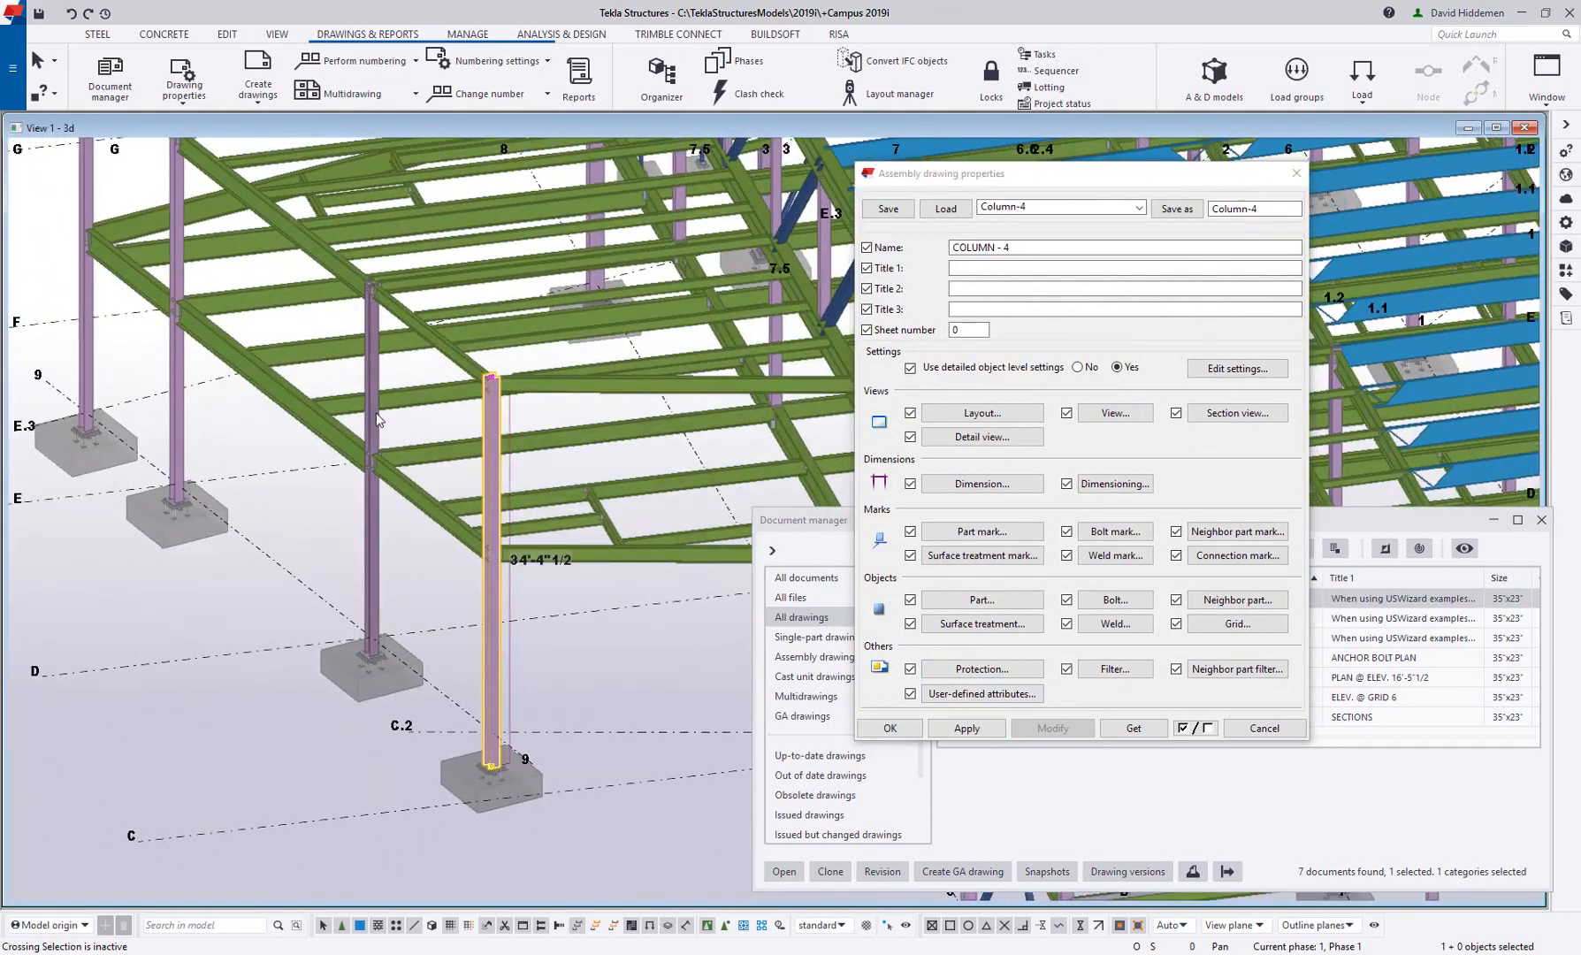
pyautogui.keyDown('ctrl'); pyautogui.click(372, 424); pyautogui.keyUp('ctrl')
pyautogui.keyDown('ctrl'); pyautogui.click(177, 269); pyautogui.keyUp('ctrl')
pyautogui.keyDown('ctrl'); pyautogui.click(86, 265); pyautogui.keyUp('ctrl')
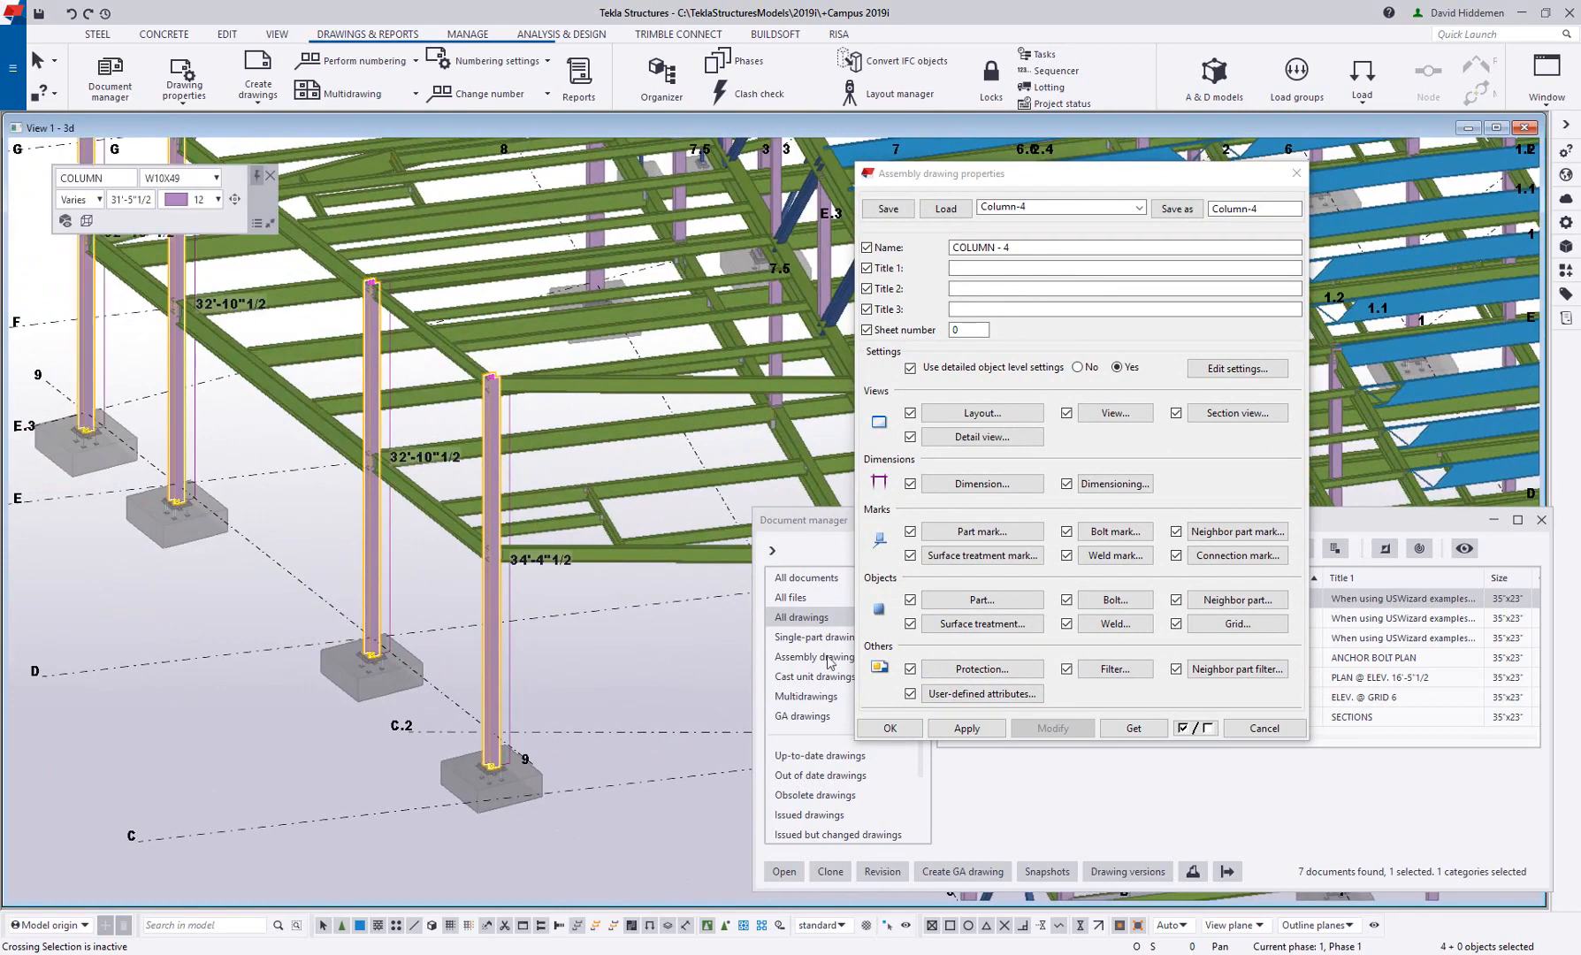
pyautogui.click(963, 728)
pyautogui.rightClick(288, 594)
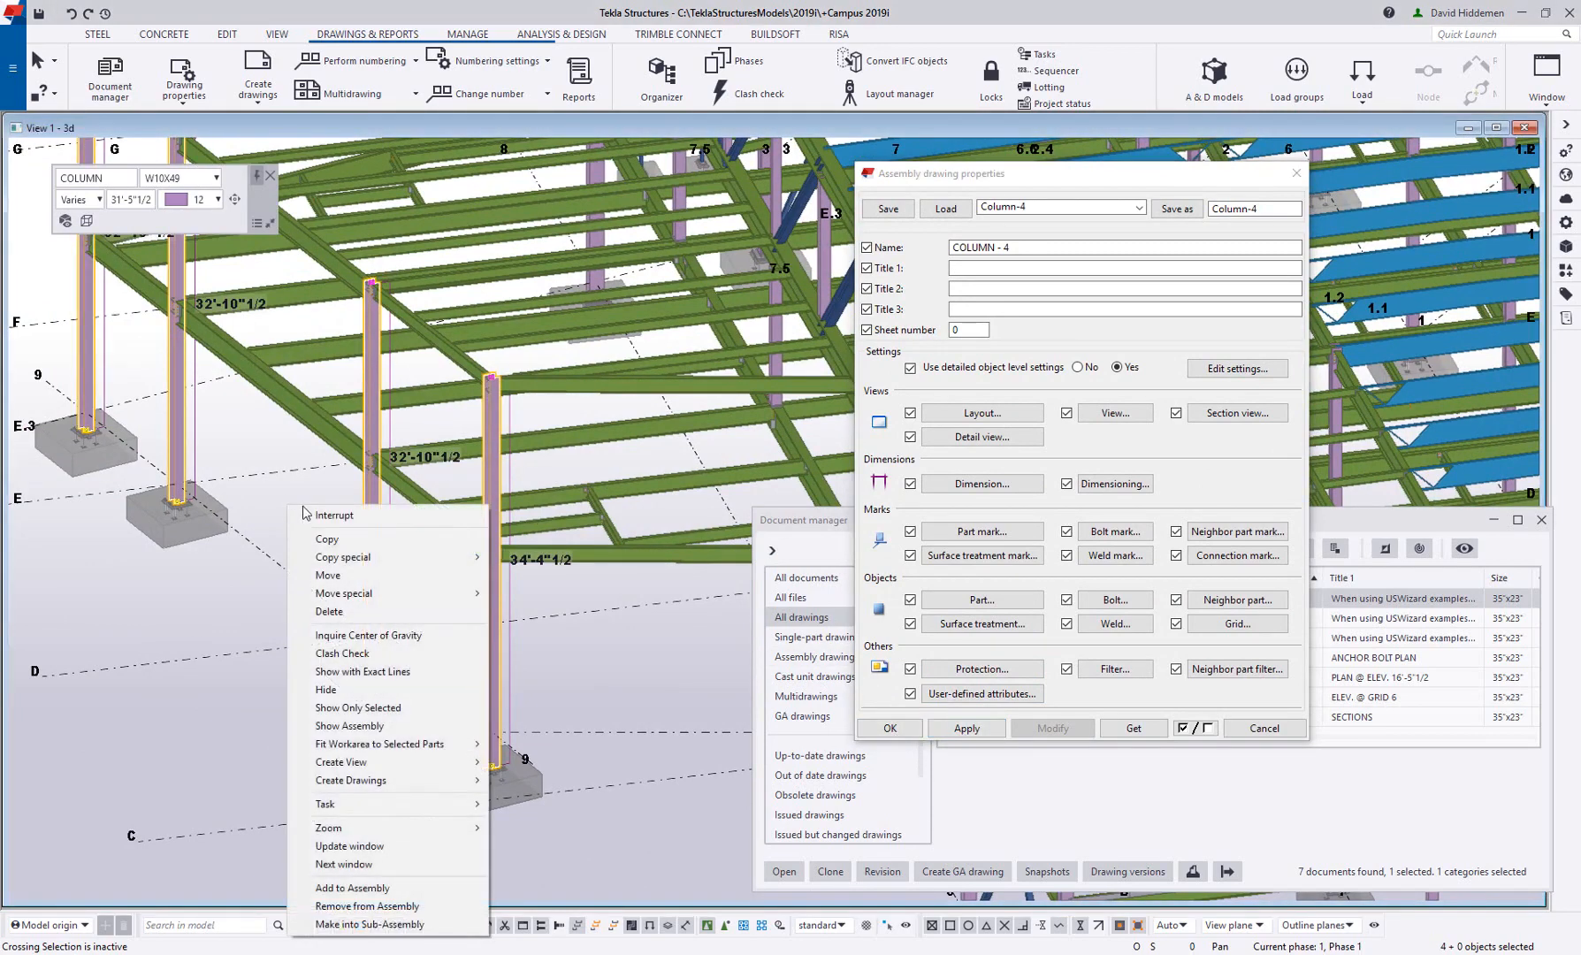
pyautogui.moveTo(464, 780)
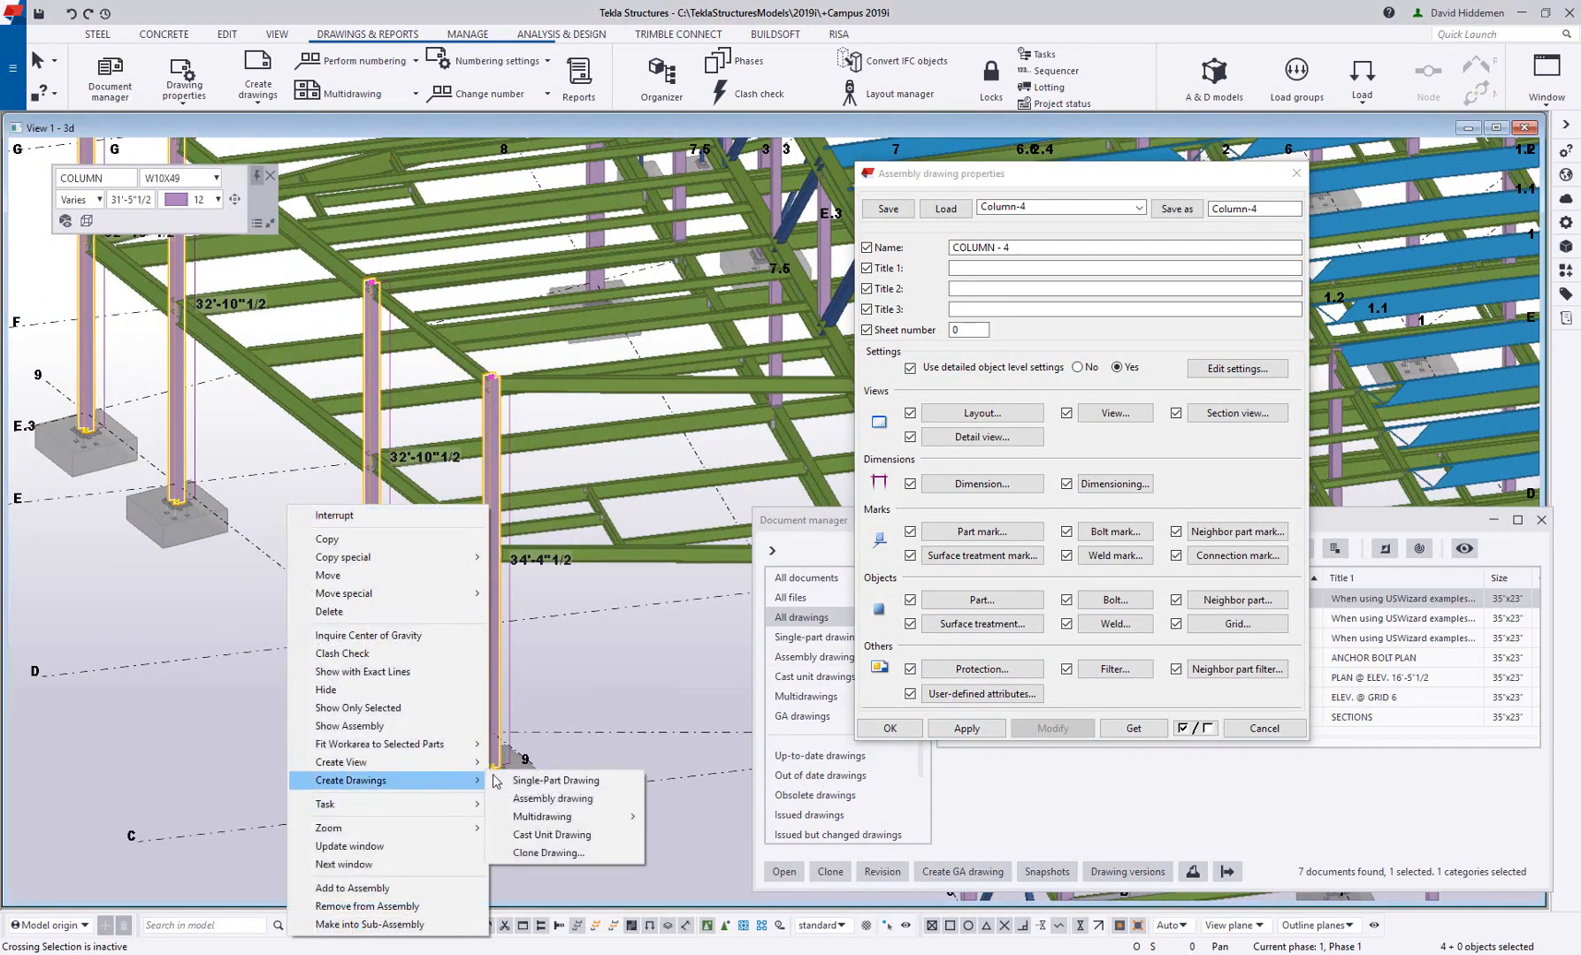
pyautogui.click(538, 801)
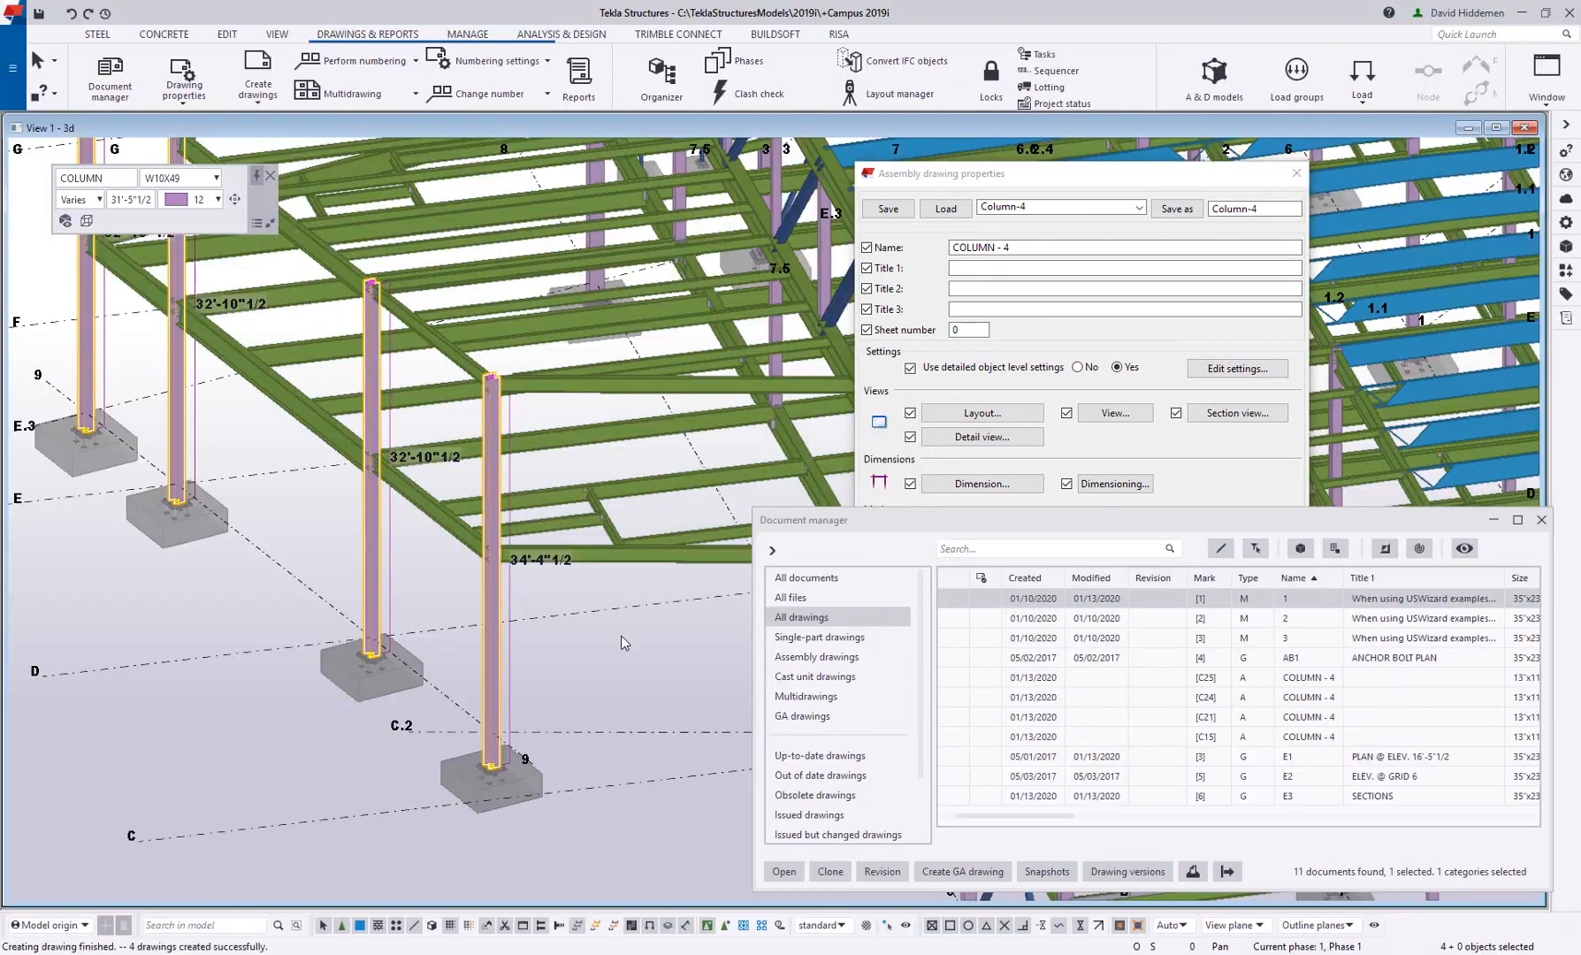
# Load the Column-2 settings into the assembly drawing properties and apply them.
pyautogui.scroll(-5, 624, 638)
pyautogui.click(1055, 208)
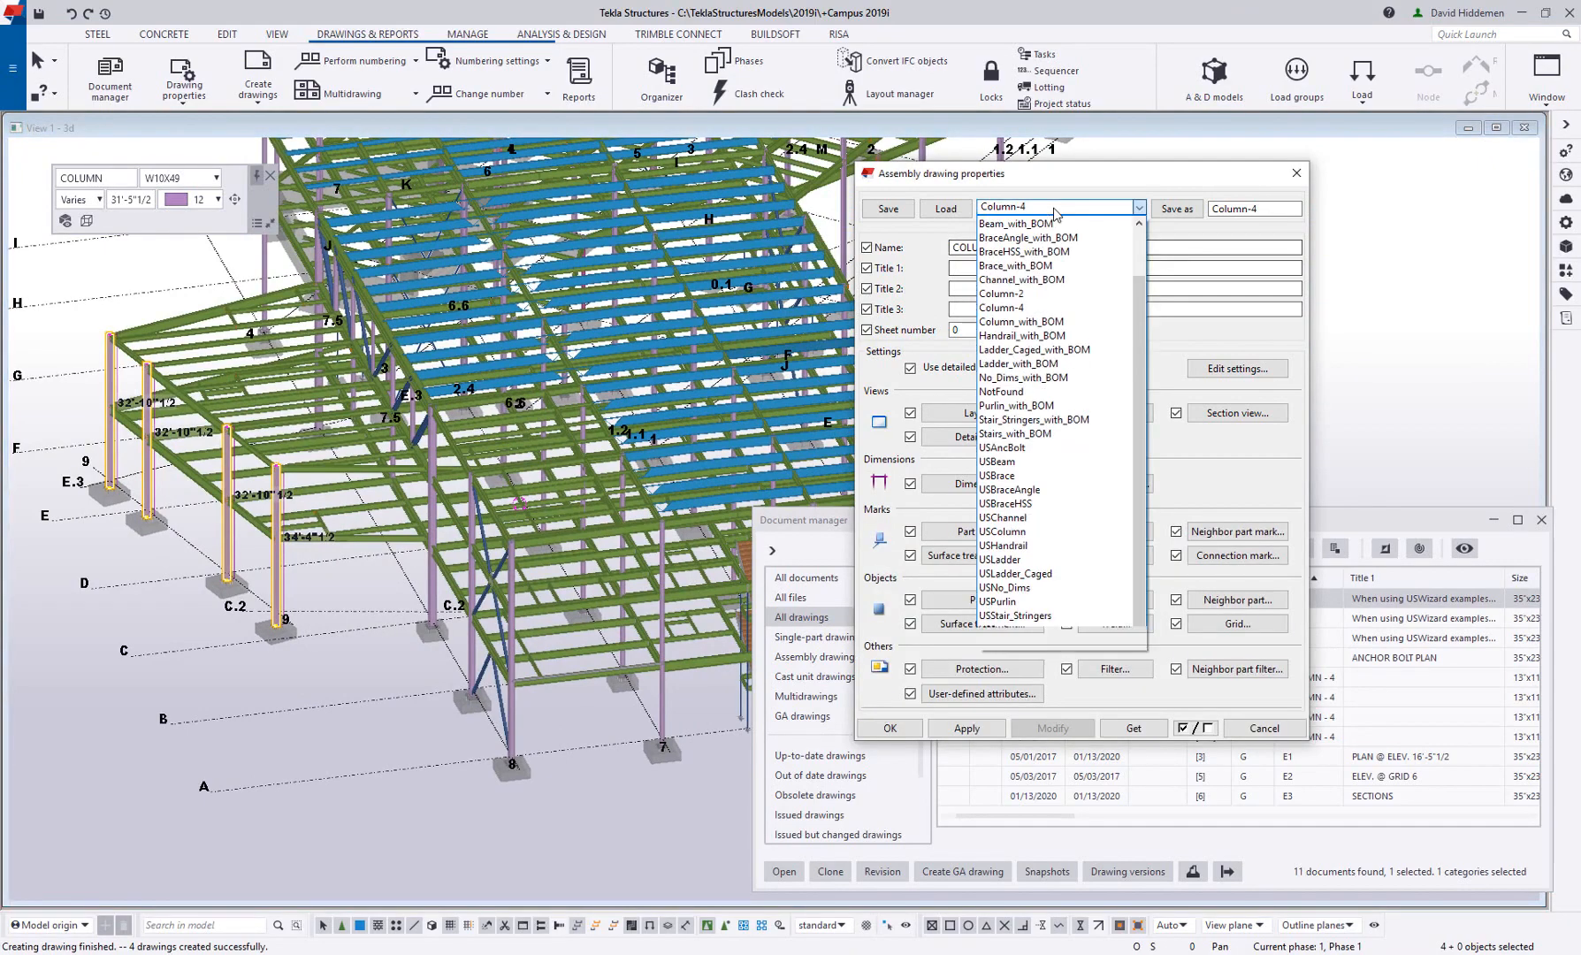
pyautogui.click(1017, 293)
pyautogui.click(960, 215)
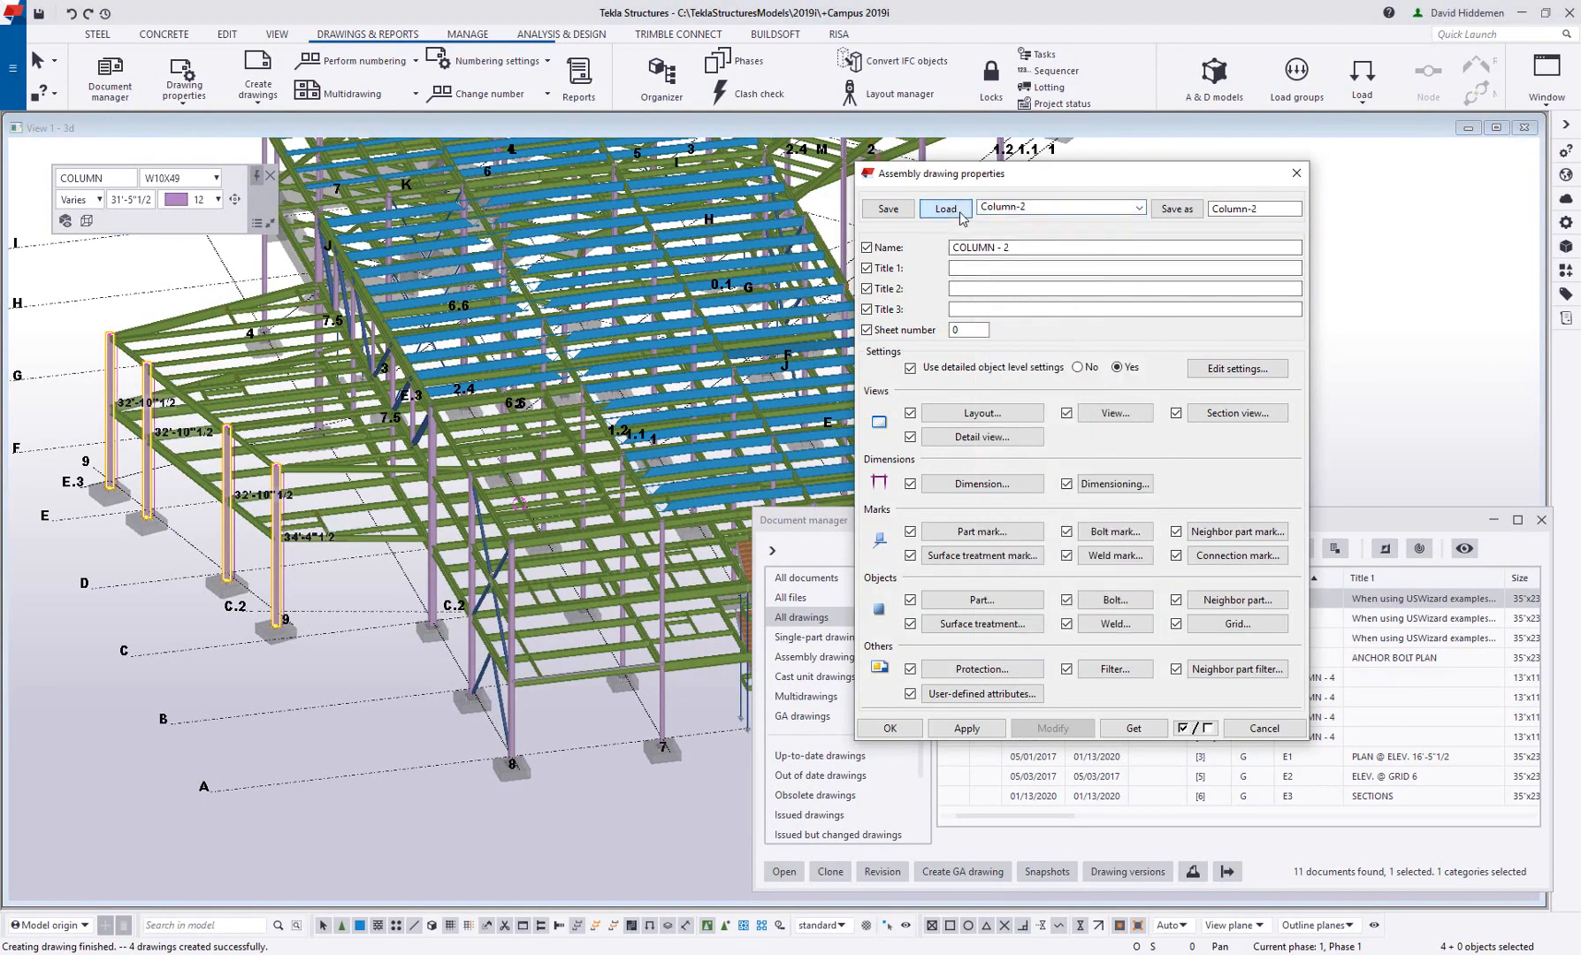
pyautogui.click(962, 731)
# Create assembly drawings for the two columns on grid A at grids 7 and 8.
pyautogui.scroll(3, 661, 734)
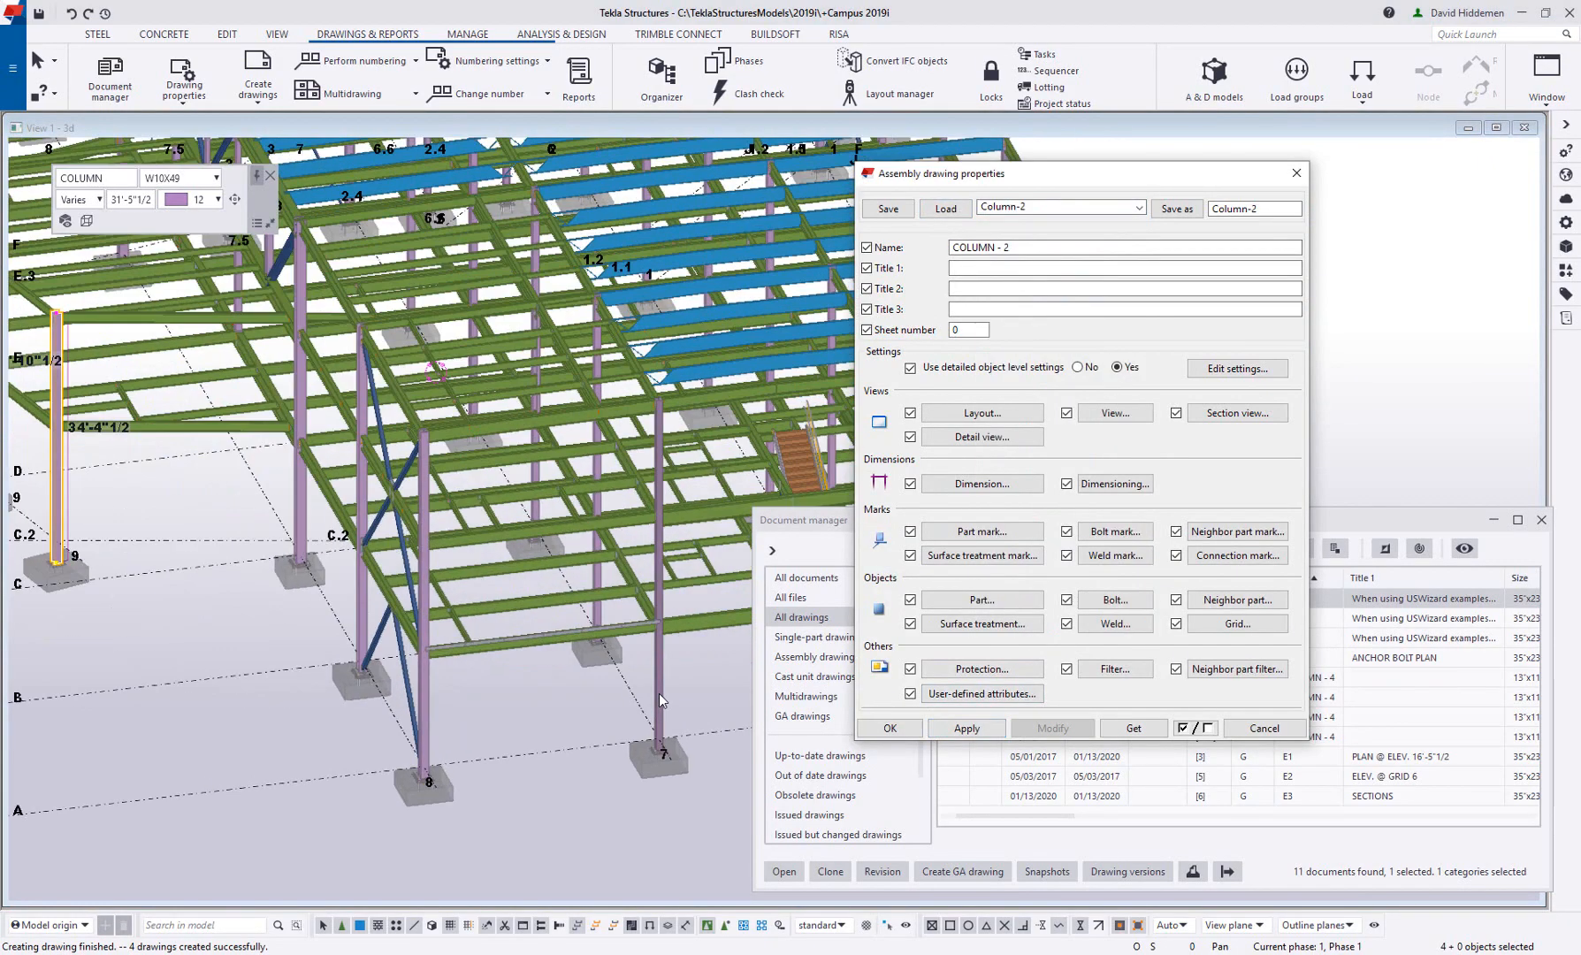
pyautogui.click(659, 693)
pyautogui.moveTo(695, 684); pyautogui.dragTo(383, 692, button='middle')
pyautogui.keyDown('ctrl'); pyautogui.click(266, 619); pyautogui.keyUp('ctrl')
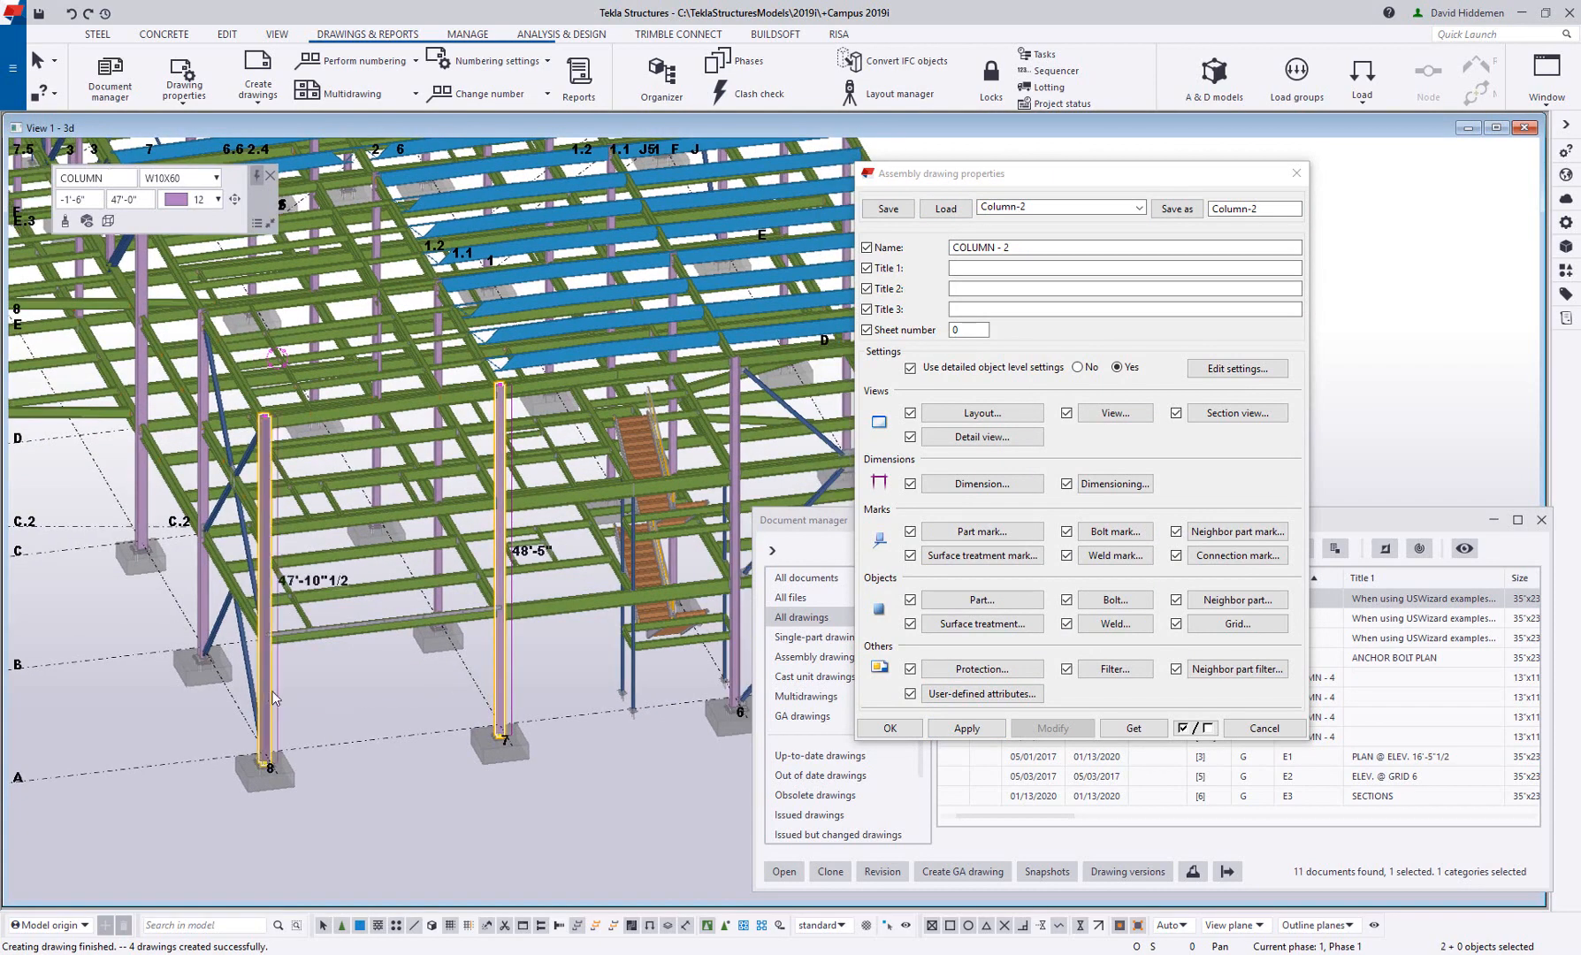
pyautogui.rightClick(382, 685)
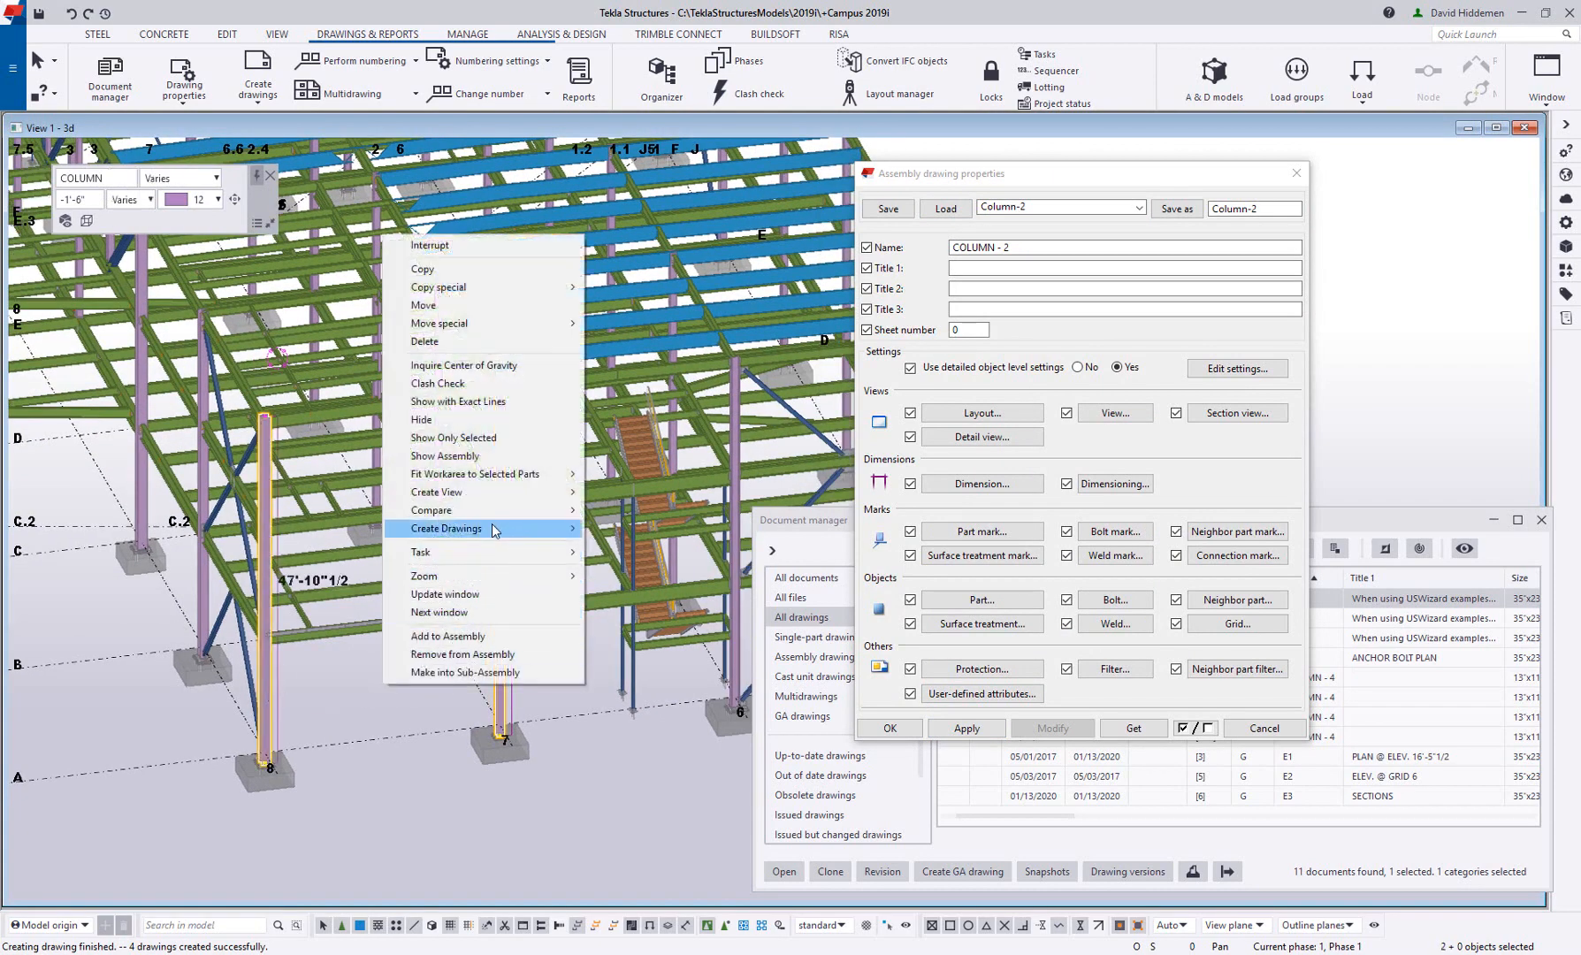
pyautogui.moveTo(496, 531)
pyautogui.click(632, 548)
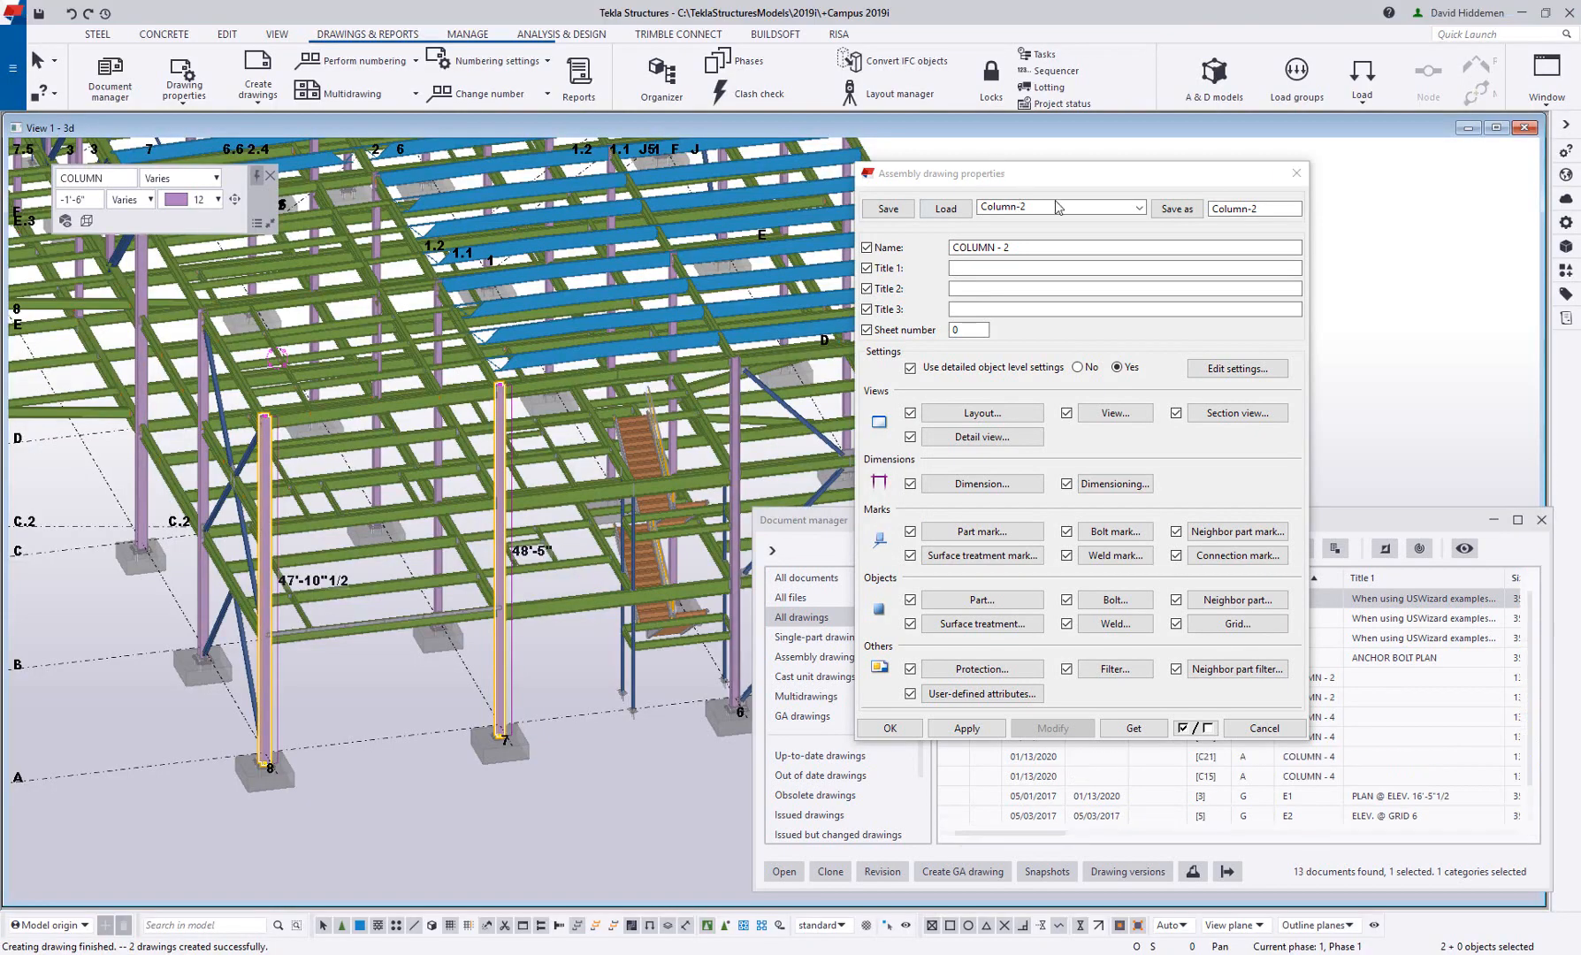
# Load the Beam-8 settings into the assembly drawing properties.
pyautogui.click(1059, 206)
pyautogui.scroll(3, 1052, 283)
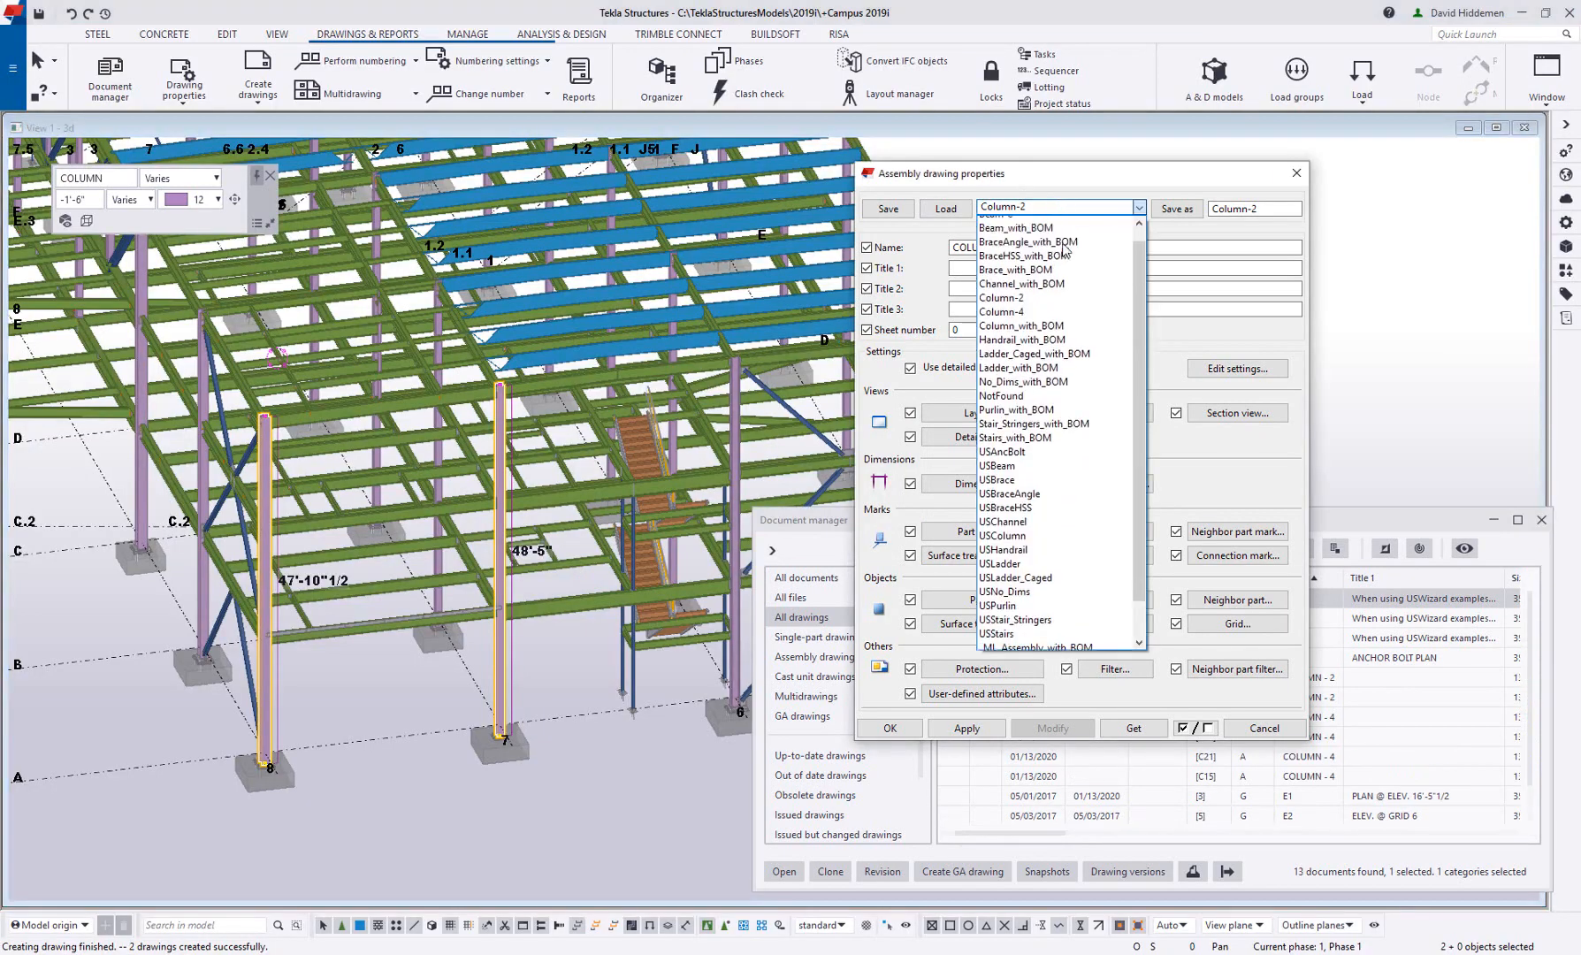
pyautogui.click(1034, 265)
pyautogui.click(945, 209)
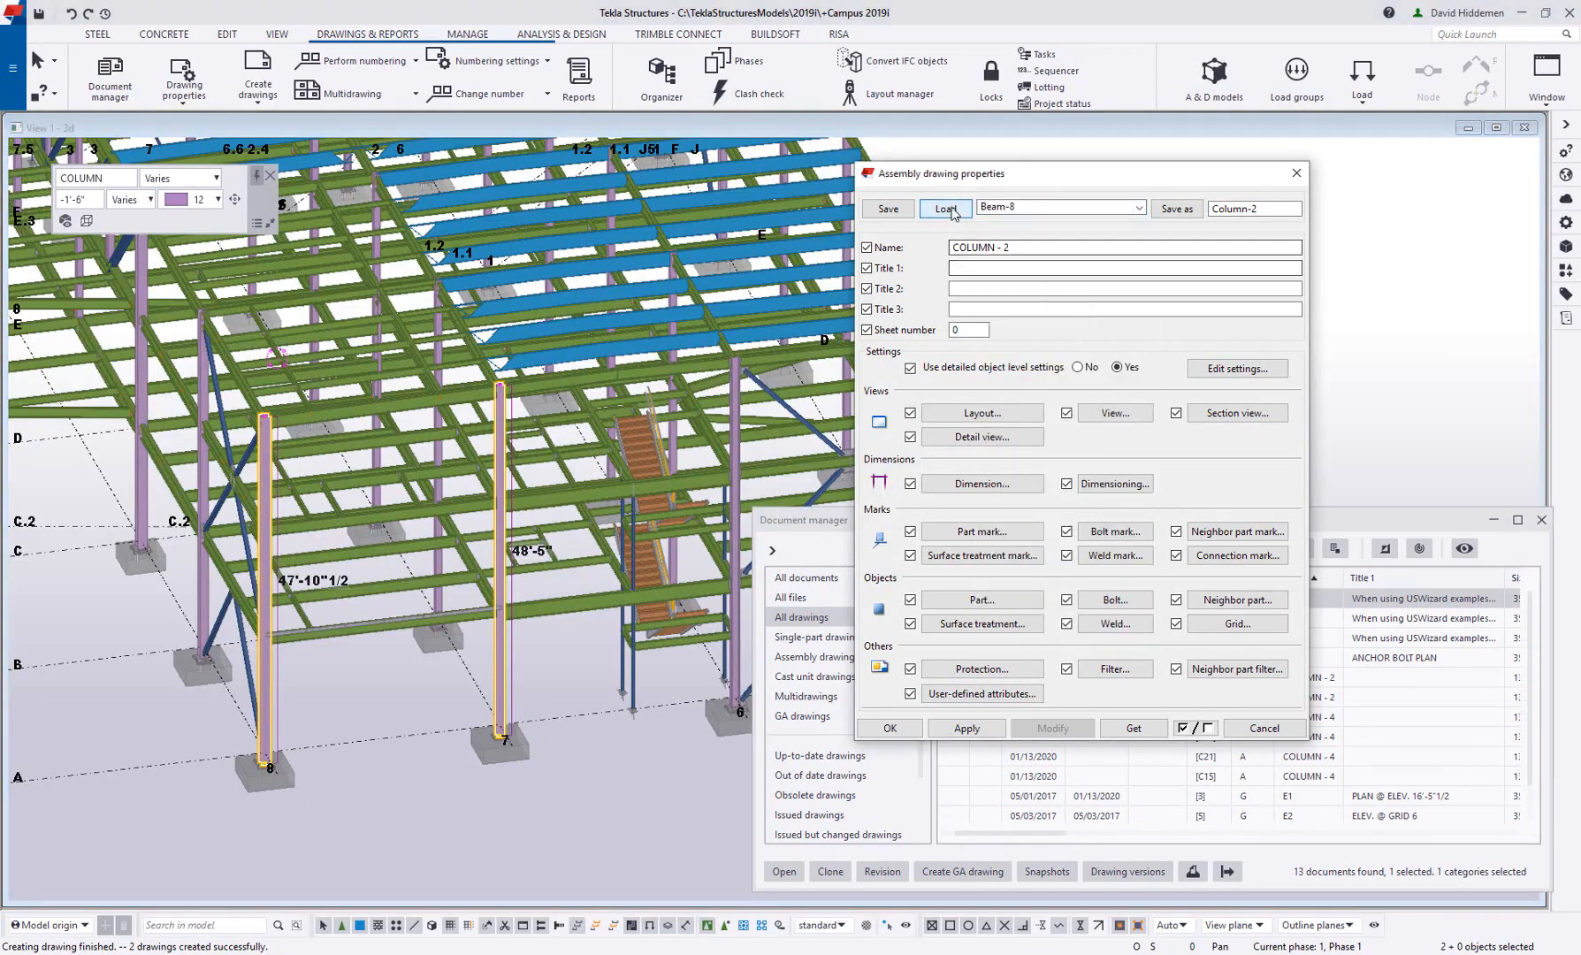
# Create assembly drawings for nine floor beams: four between grids B and C, the short infill between them, and four short beams near grid C.
pyautogui.scroll(5, 517, 598)
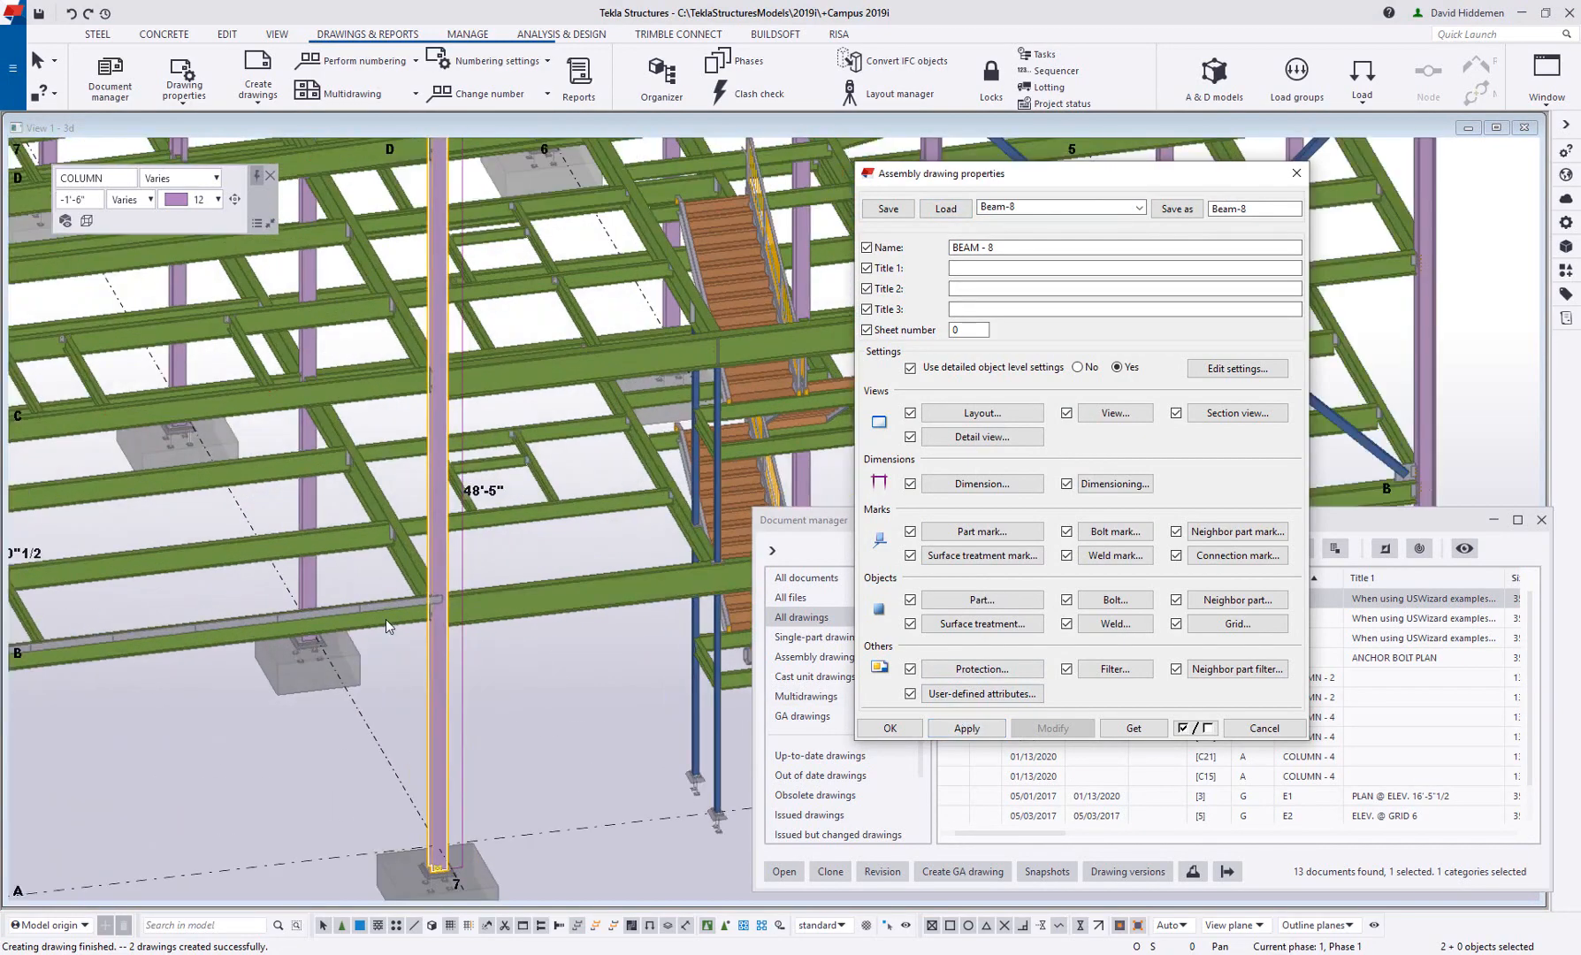
pyautogui.click(305, 542)
pyautogui.keyDown('ctrl'); pyautogui.click(288, 481); pyautogui.keyUp('ctrl')
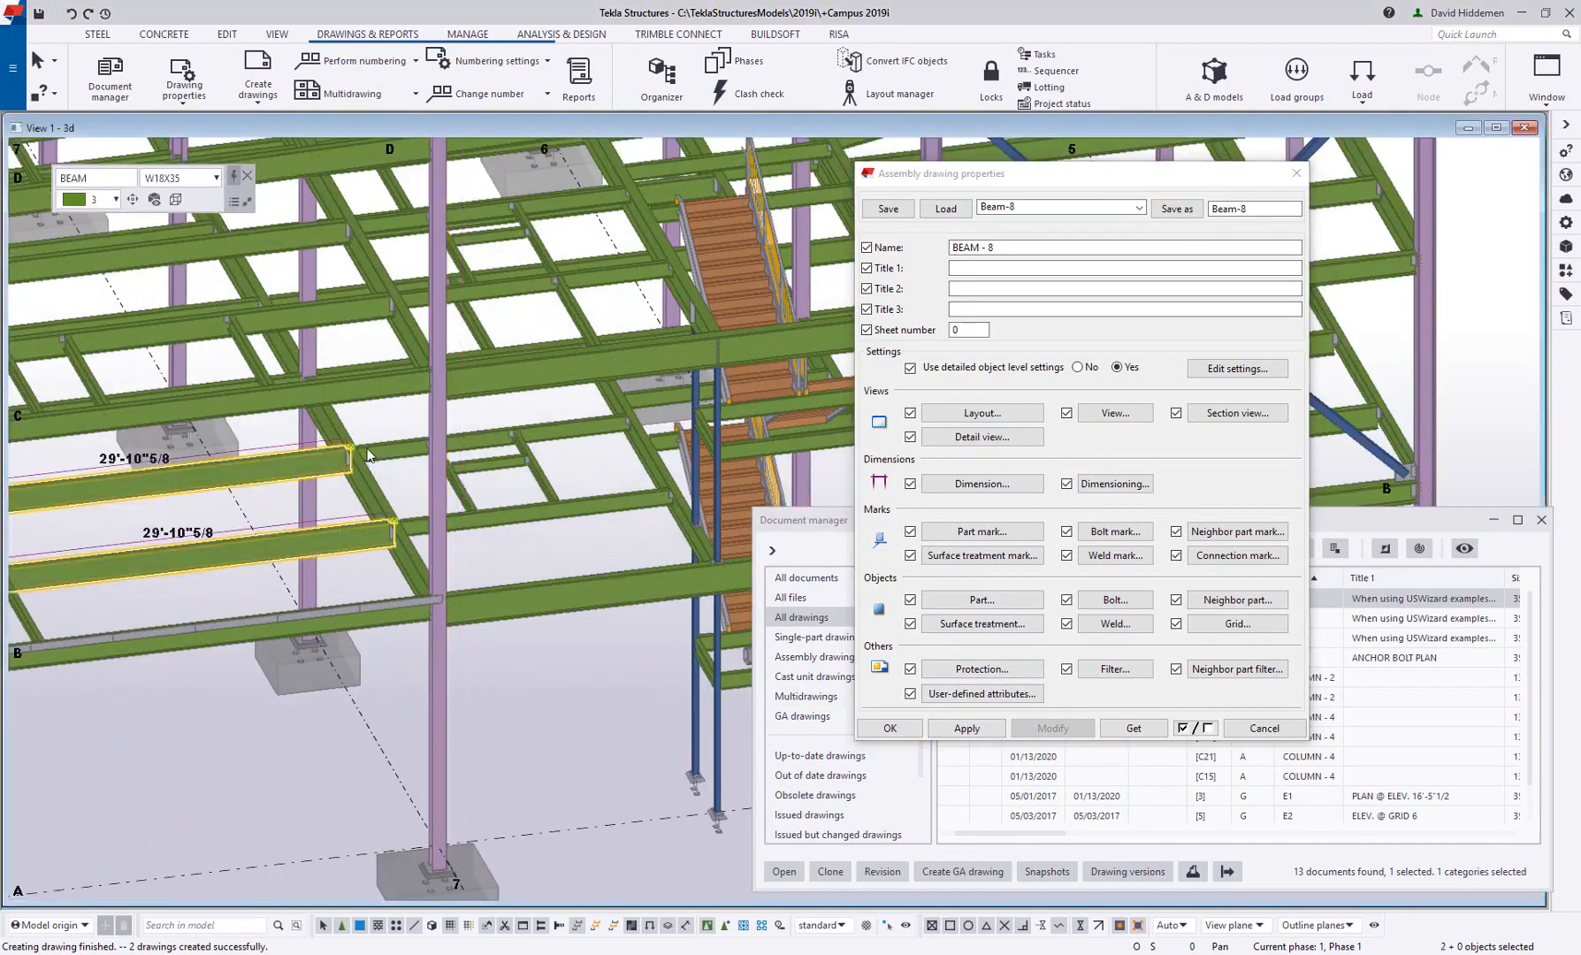
pyautogui.keyDown('ctrl'); pyautogui.click(456, 442); pyautogui.keyUp('ctrl')
pyautogui.keyDown('ctrl'); pyautogui.click(476, 502); pyautogui.keyUp('ctrl')
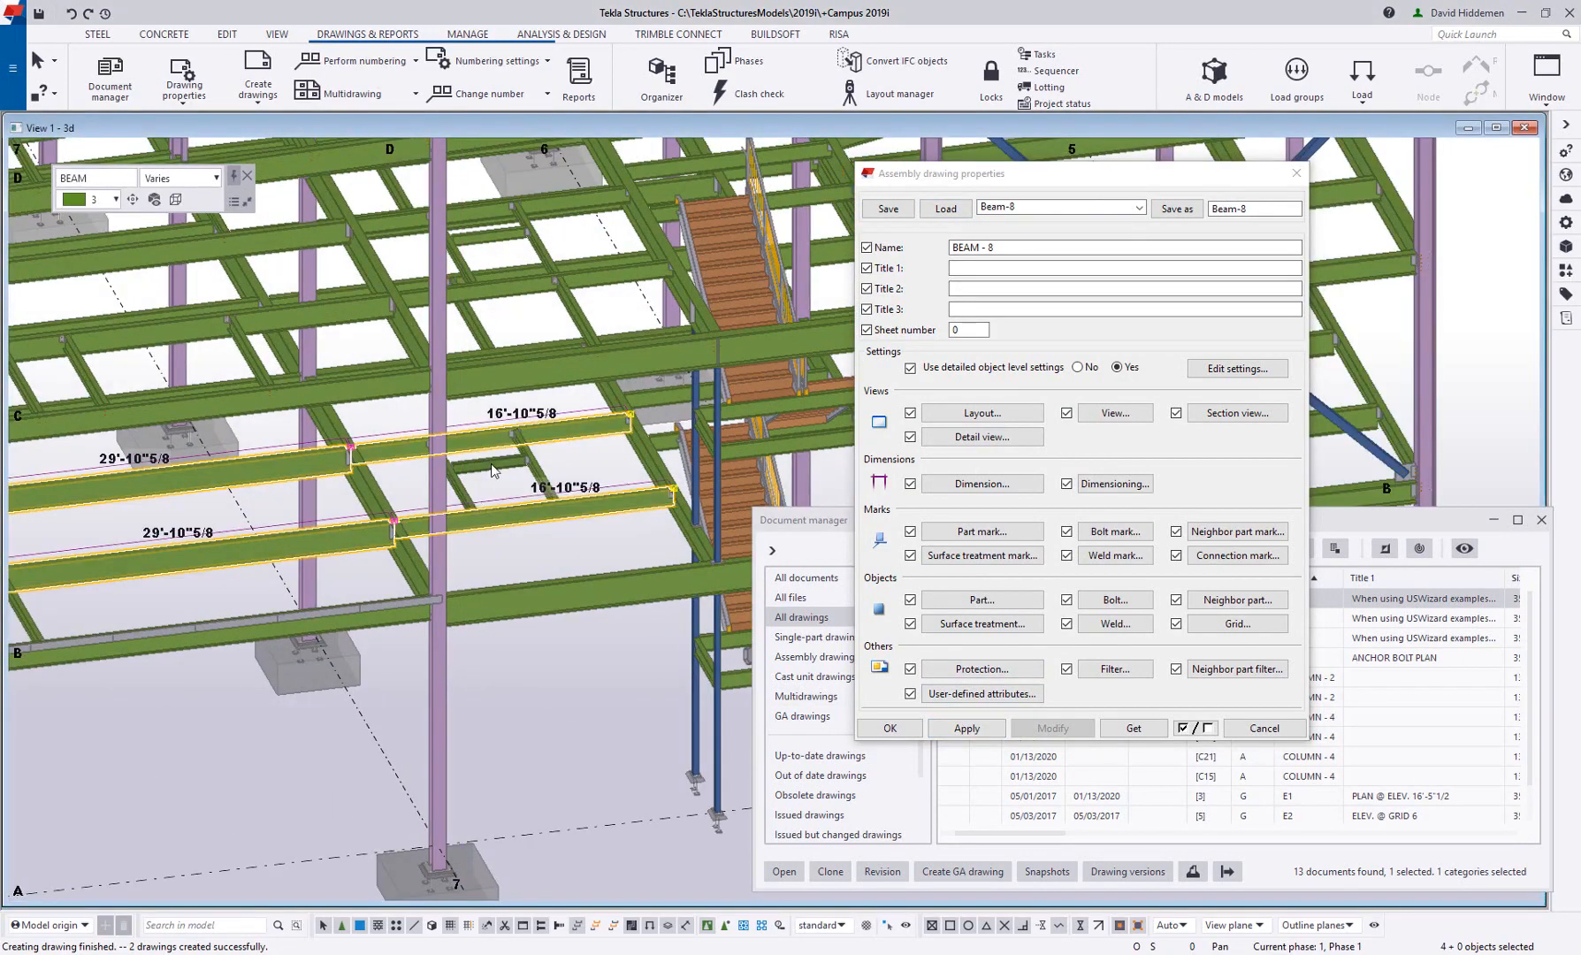
pyautogui.keyDown('ctrl'); pyautogui.click(492, 469); pyautogui.keyUp('ctrl')
pyautogui.keyDown('ctrl'); pyautogui.moveTo(493, 471); pyautogui.dragTo(336, 447, button='middle'); pyautogui.keyUp('ctrl')
pyautogui.keyDown('ctrl'); pyautogui.click(392, 417); pyautogui.keyUp('ctrl')
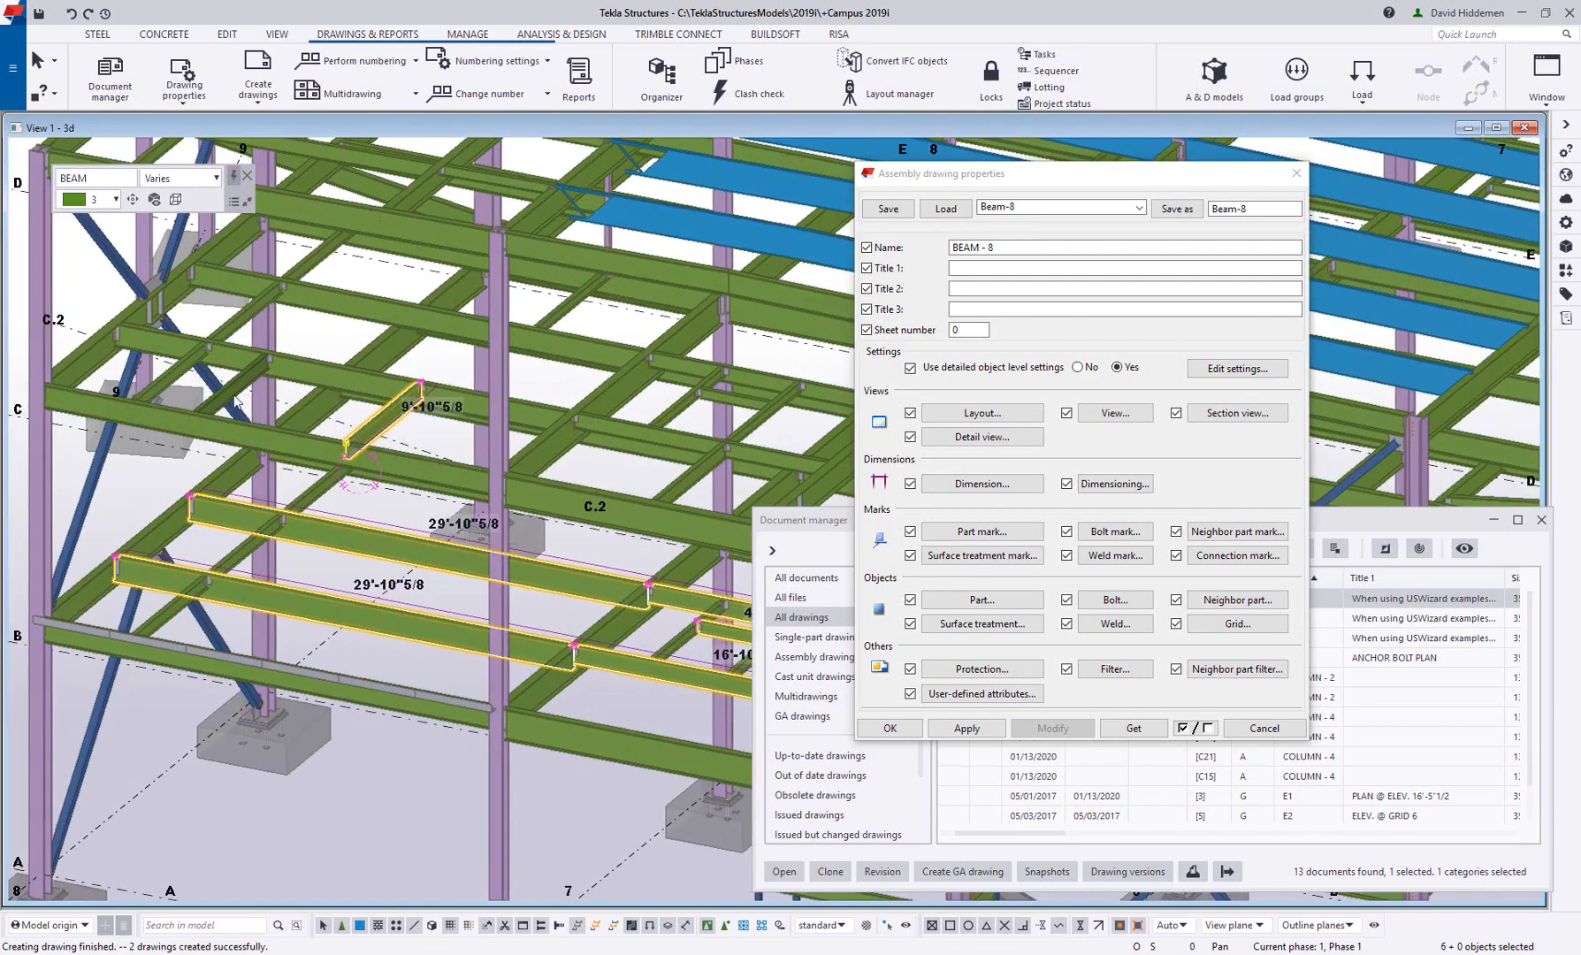
pyautogui.keyDown('ctrl'); pyautogui.click(172, 372); pyautogui.keyUp('ctrl')
pyautogui.keyDown('ctrl'); pyautogui.click(231, 383); pyautogui.keyUp('ctrl')
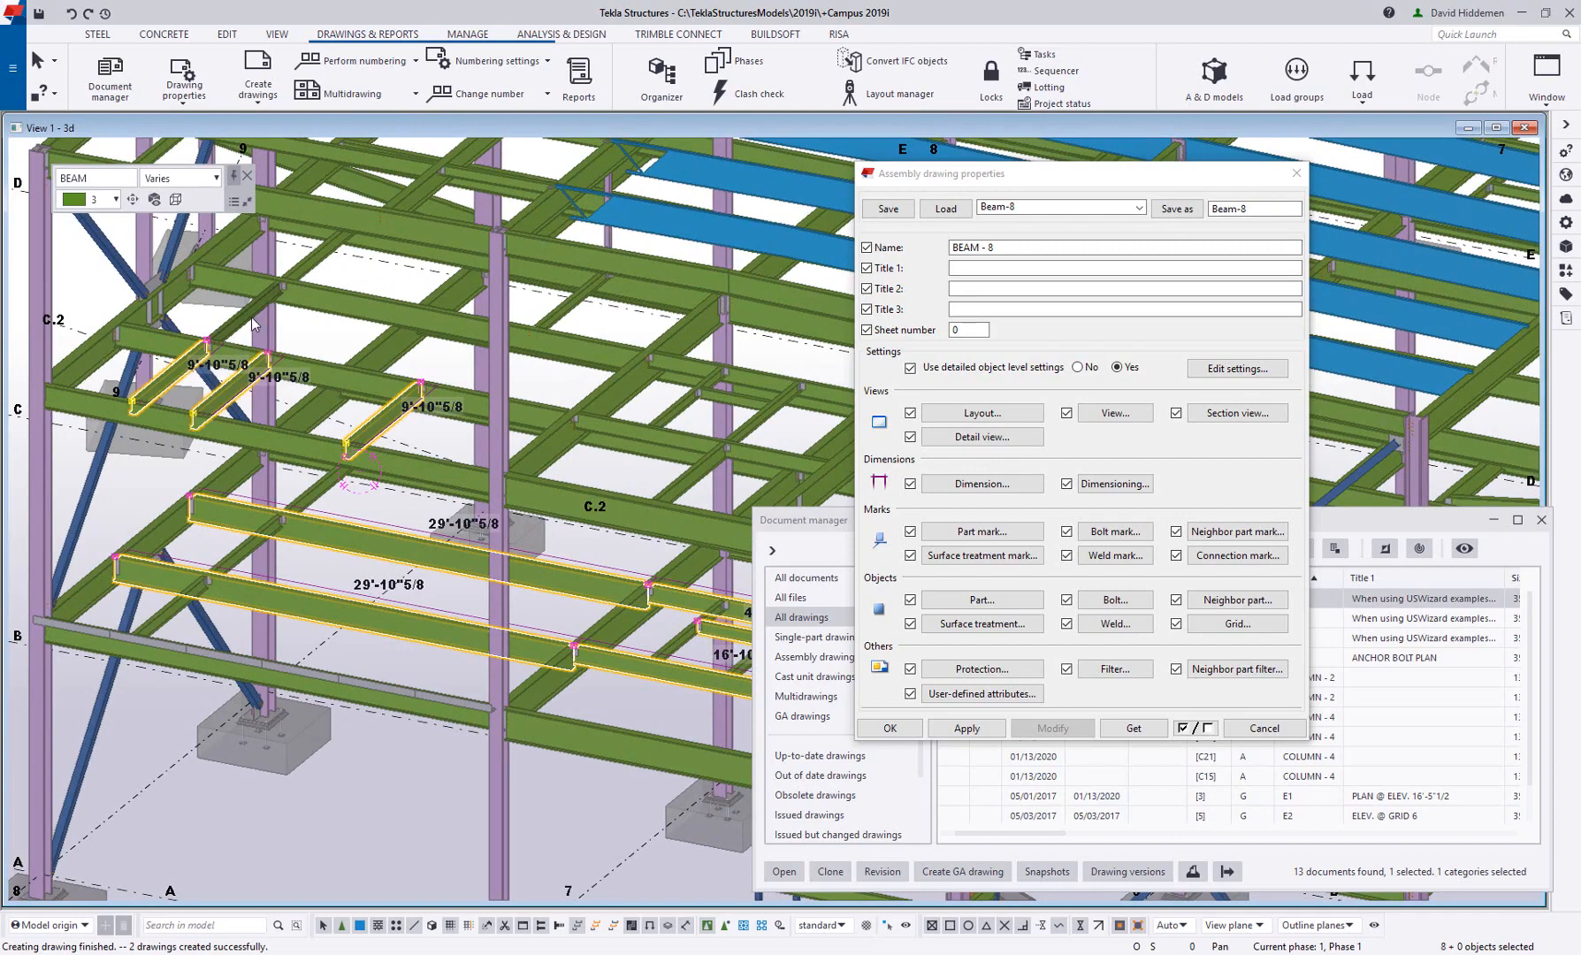
pyautogui.keyDown('ctrl'); pyautogui.click(252, 317); pyautogui.keyUp('ctrl')
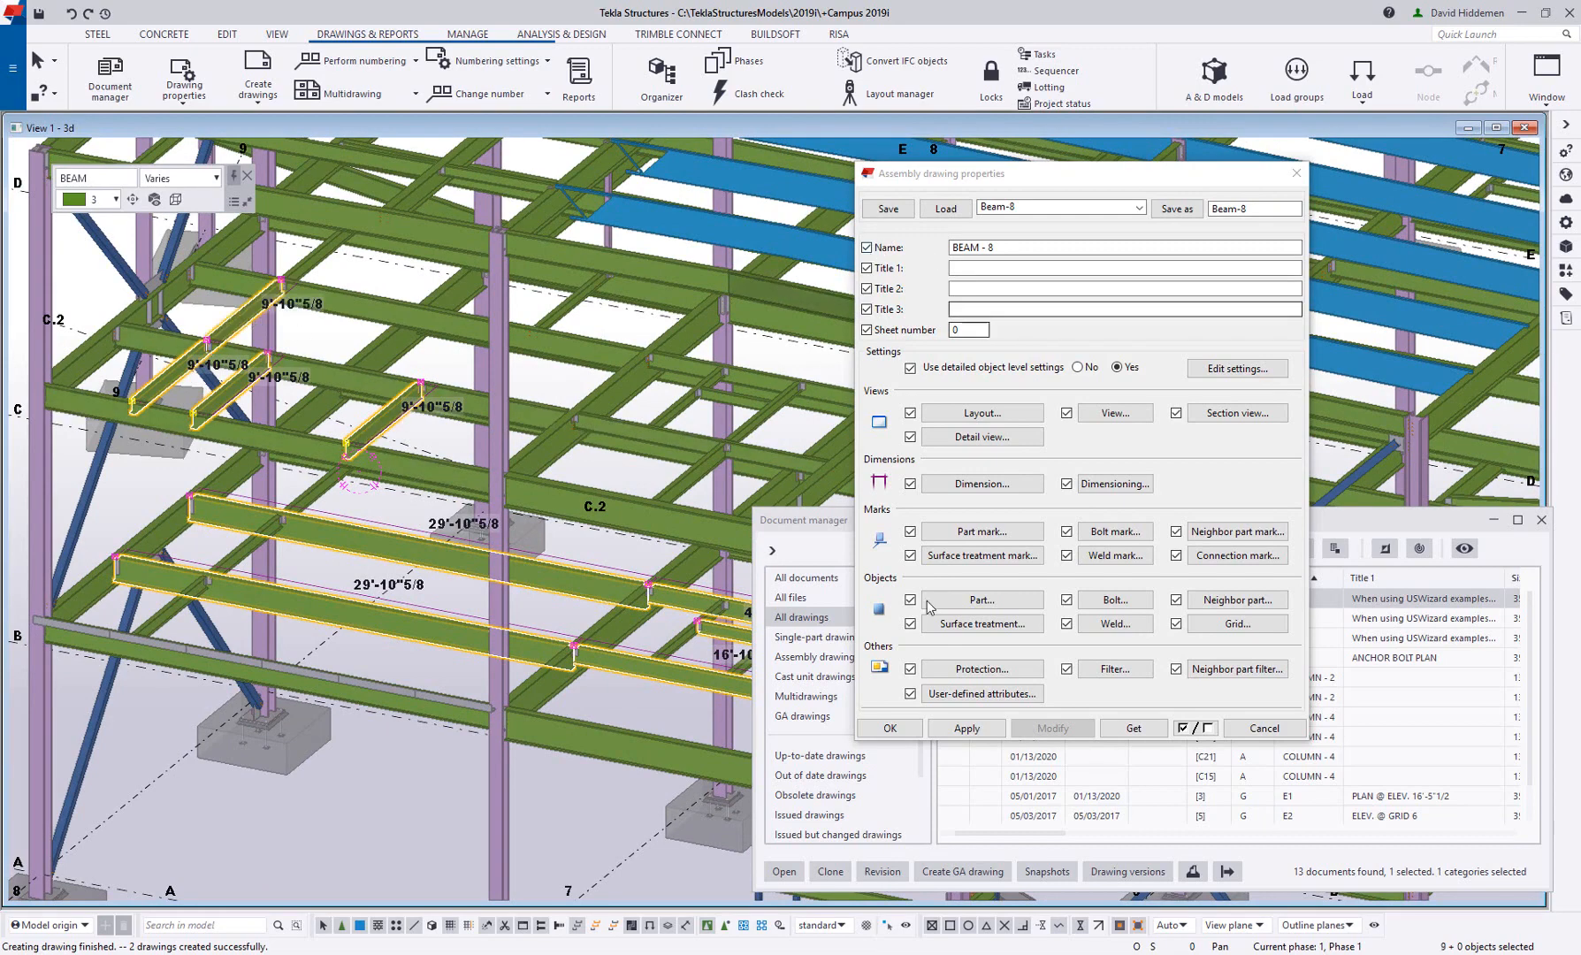
pyautogui.rightClick(554, 387)
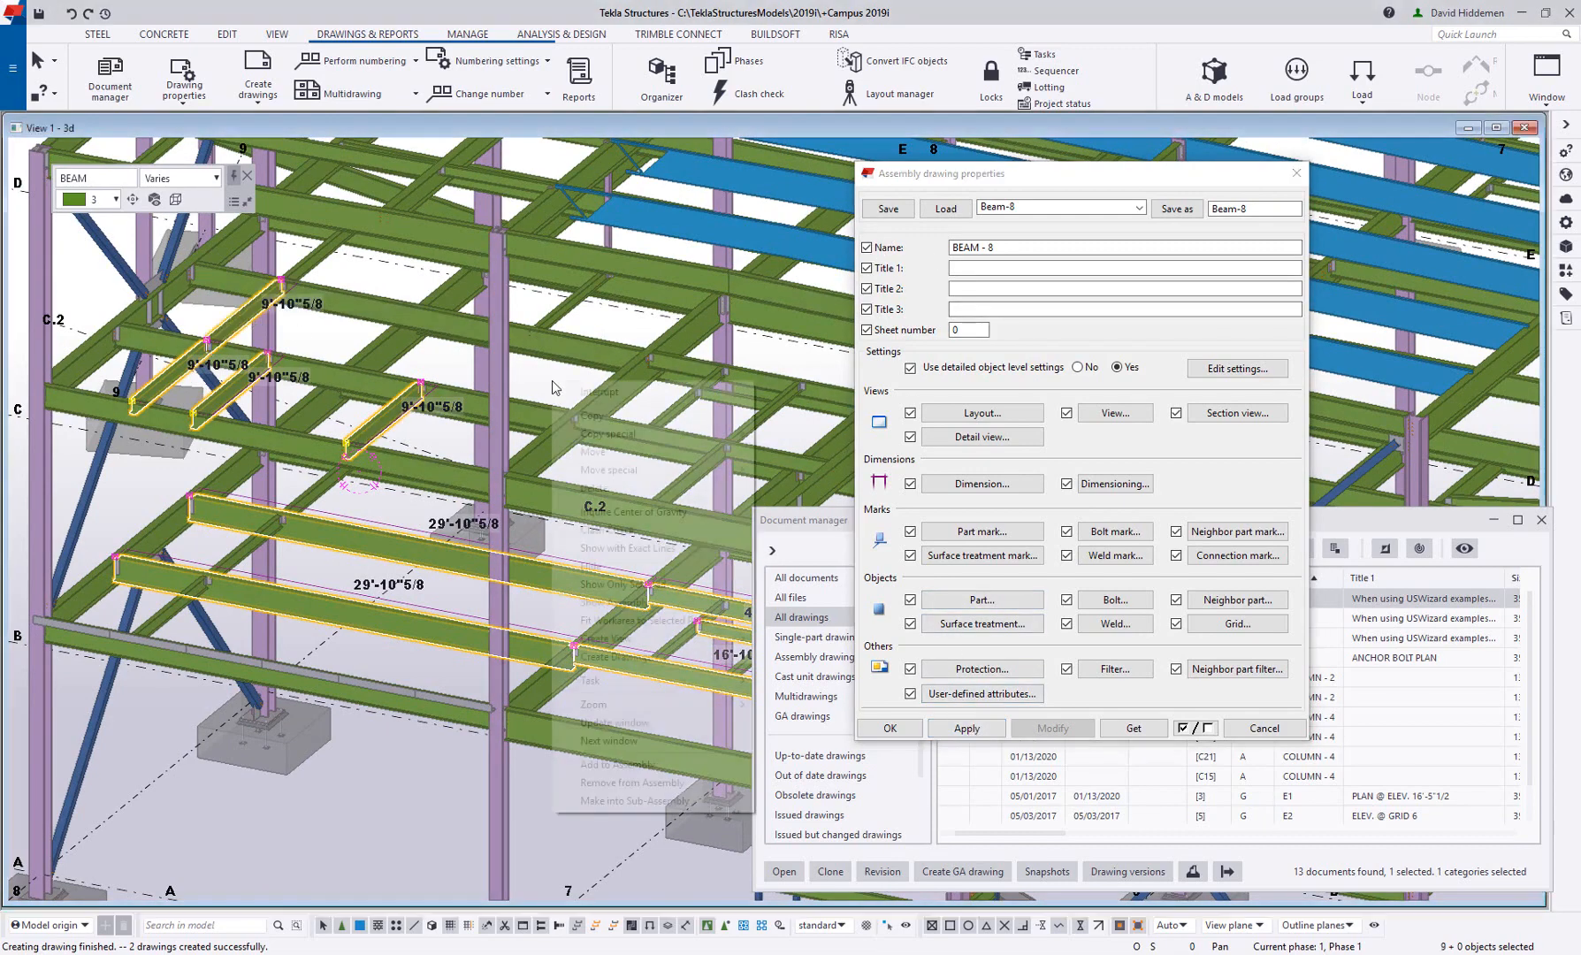
pyautogui.moveTo(619, 658)
pyautogui.click(779, 676)
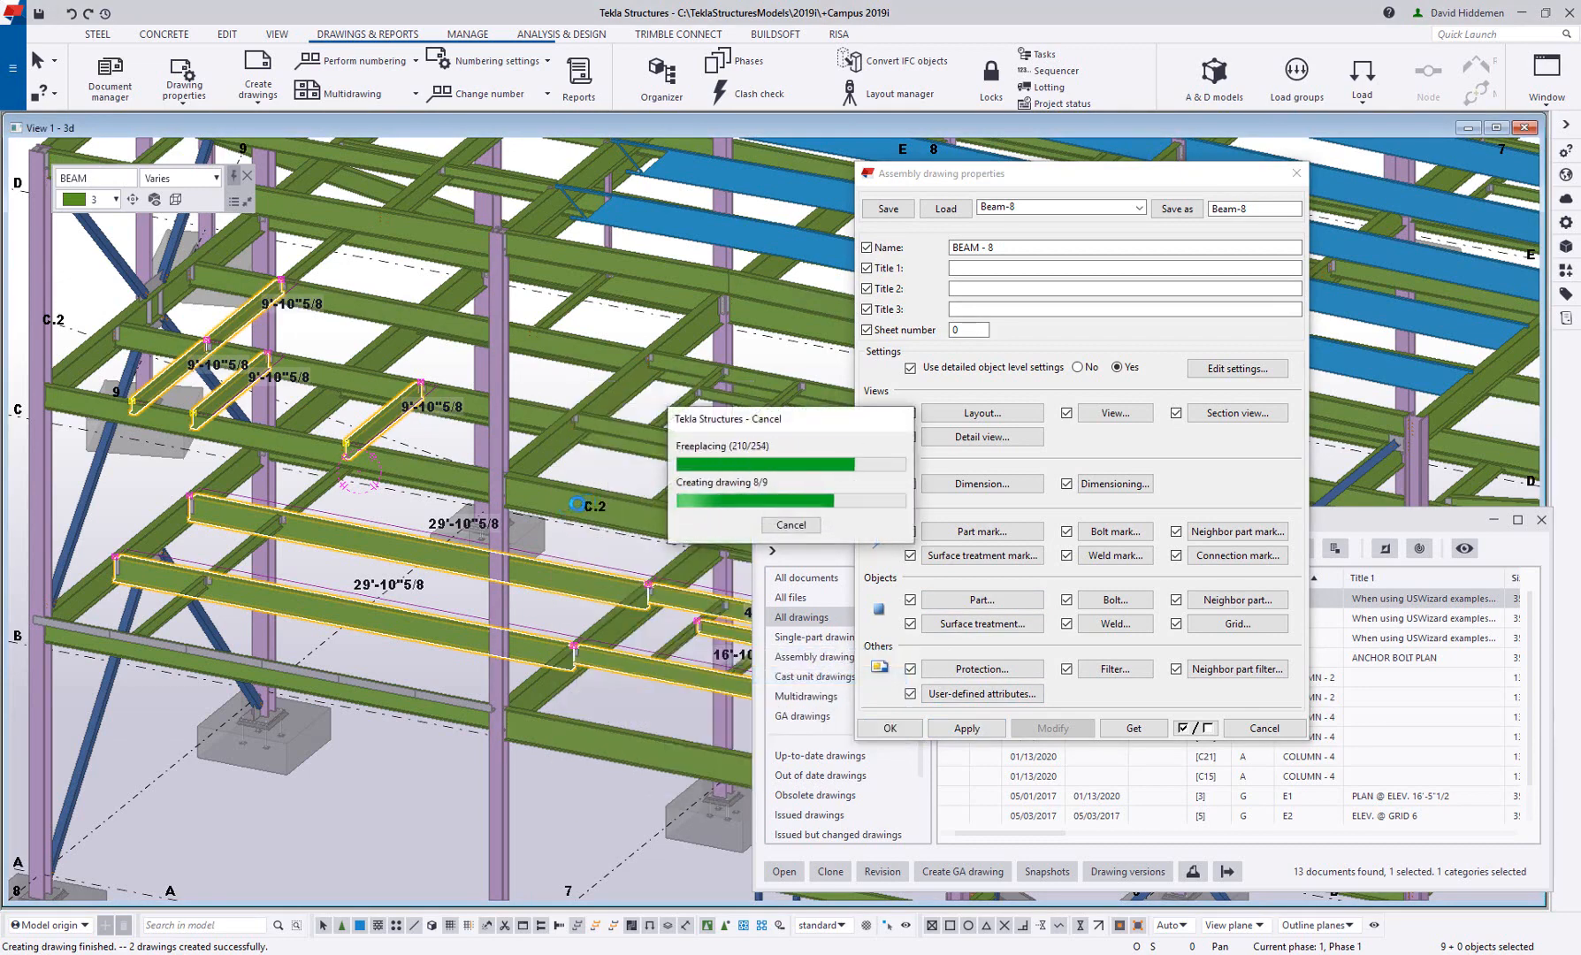
# Load the Beam-4 settings into the assembly drawing properties and bring the beams beside the stair into view.
pyautogui.scroll(-3, 577, 504)
pyautogui.moveTo(577, 504); pyautogui.dragTo(295, 450, button='middle')
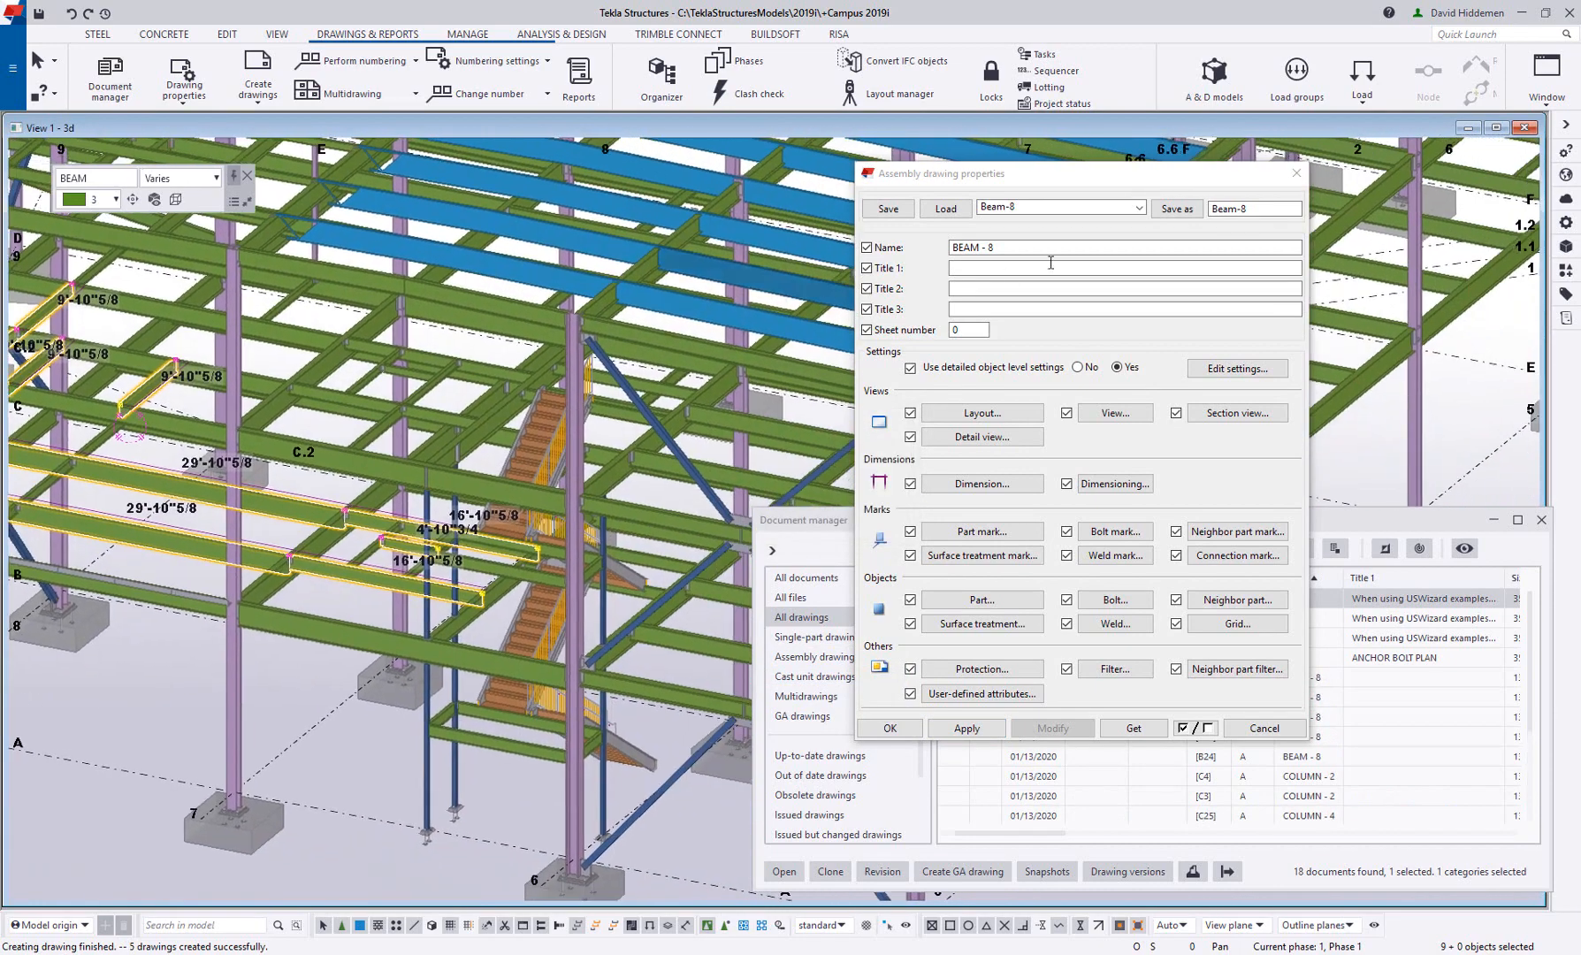
pyautogui.click(1079, 209)
pyautogui.scroll(1, 1079, 240)
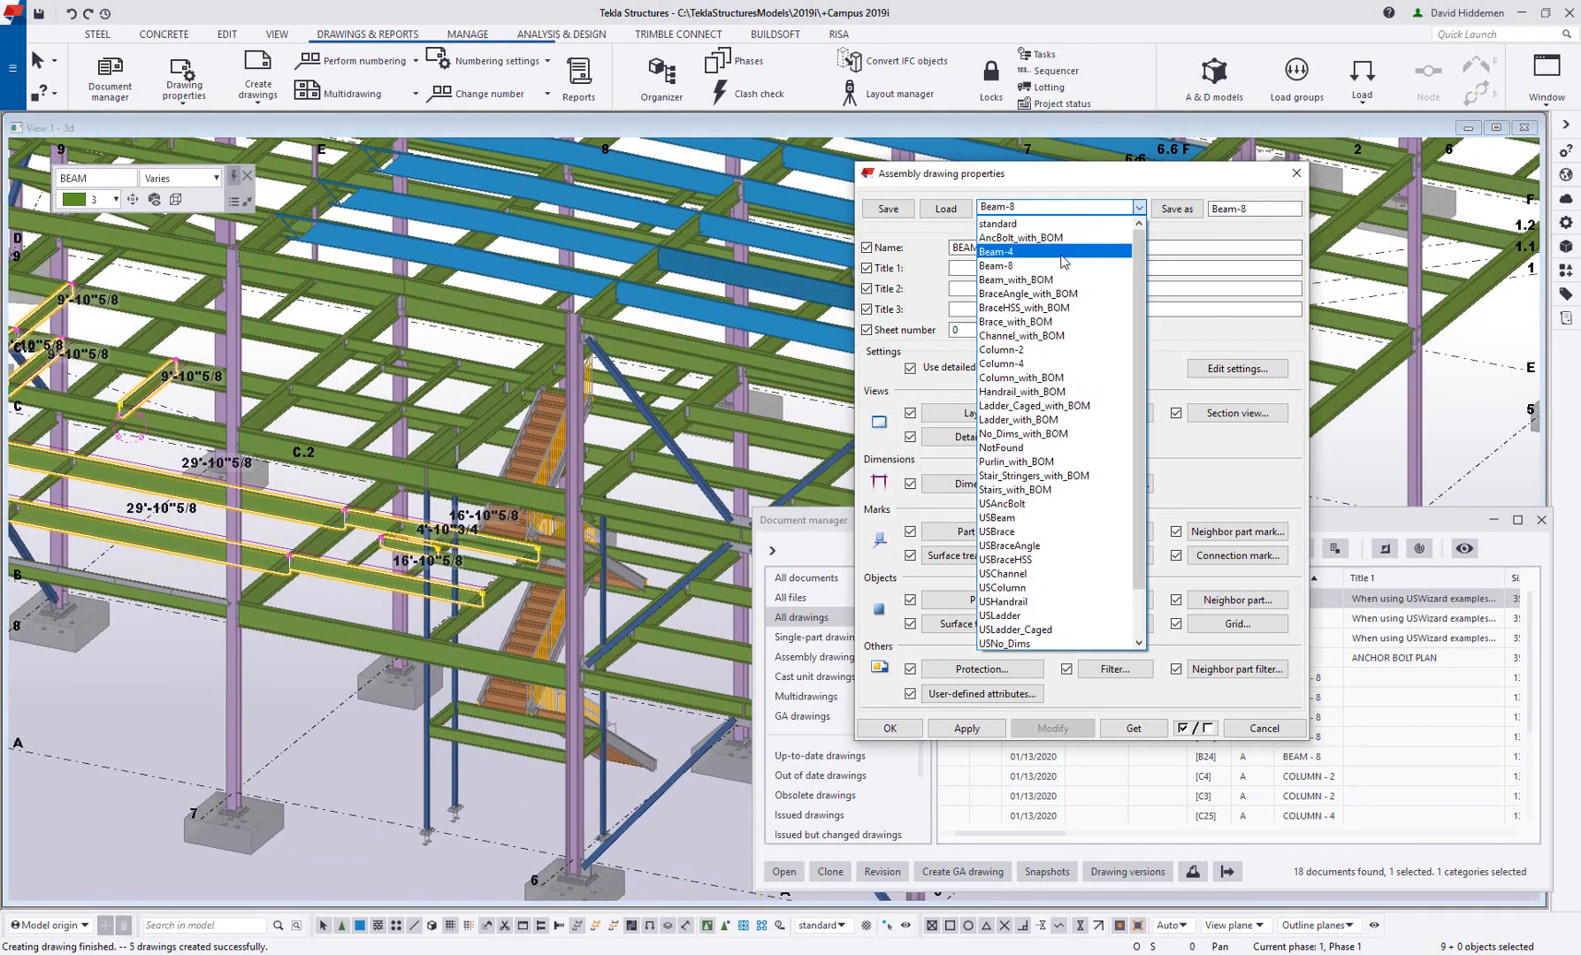
pyautogui.click(1044, 254)
pyautogui.click(946, 208)
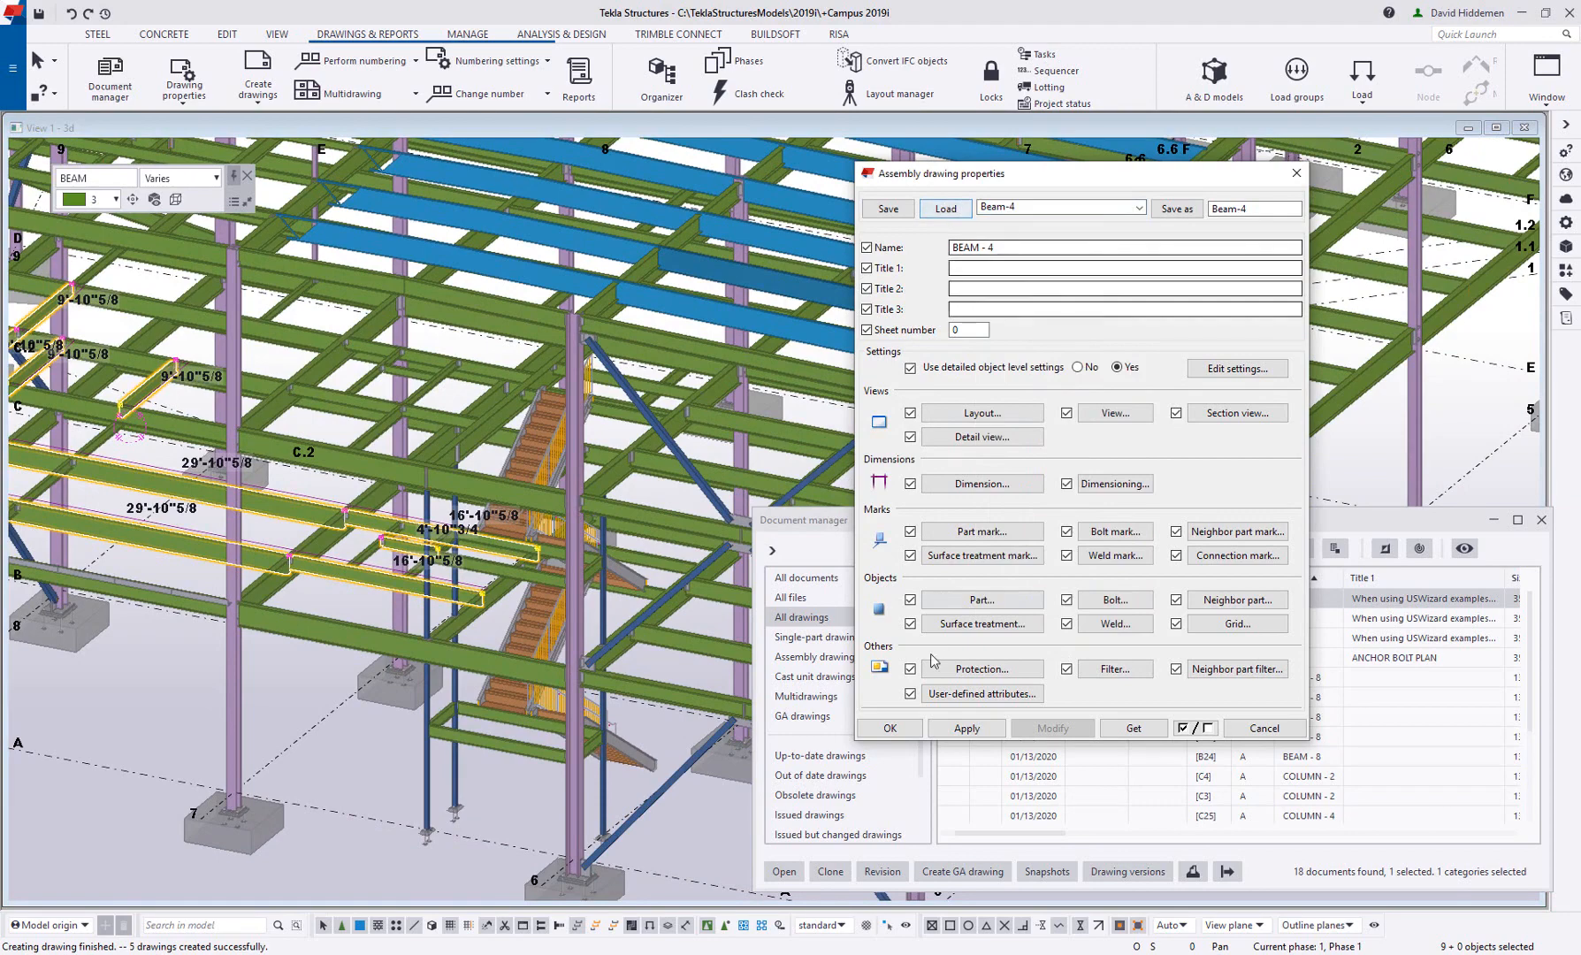
# Select only the upper girder in front of the stair and the long beam framing into it.
pyautogui.click(351, 776)
pyautogui.scroll(3, 350, 771)
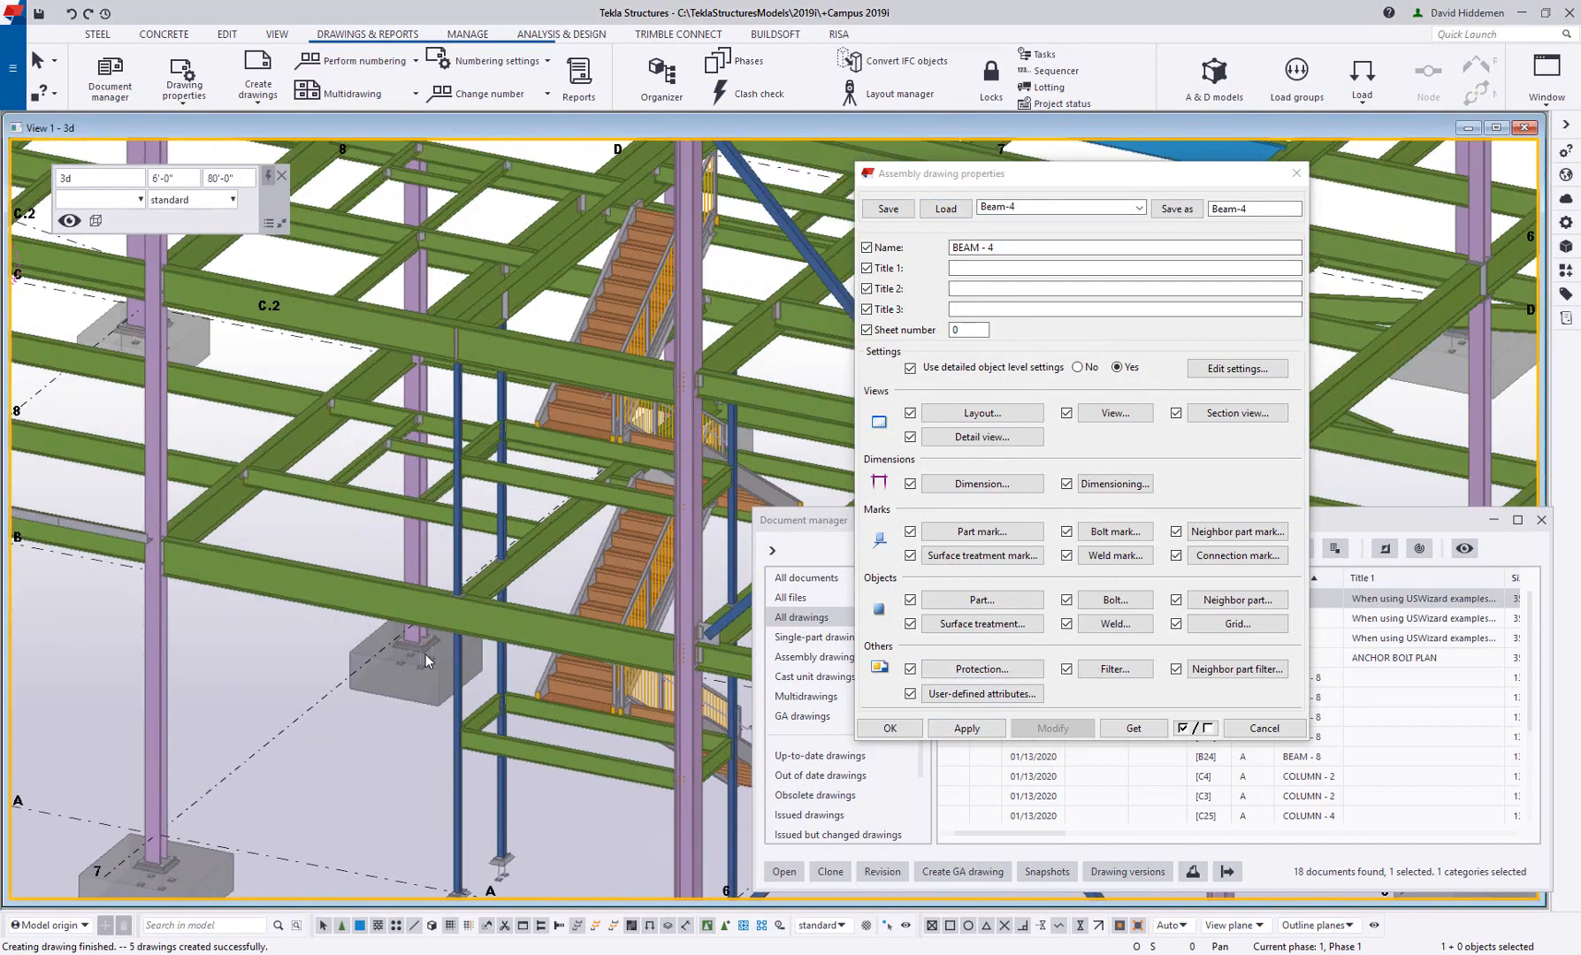
pyautogui.click(521, 615)
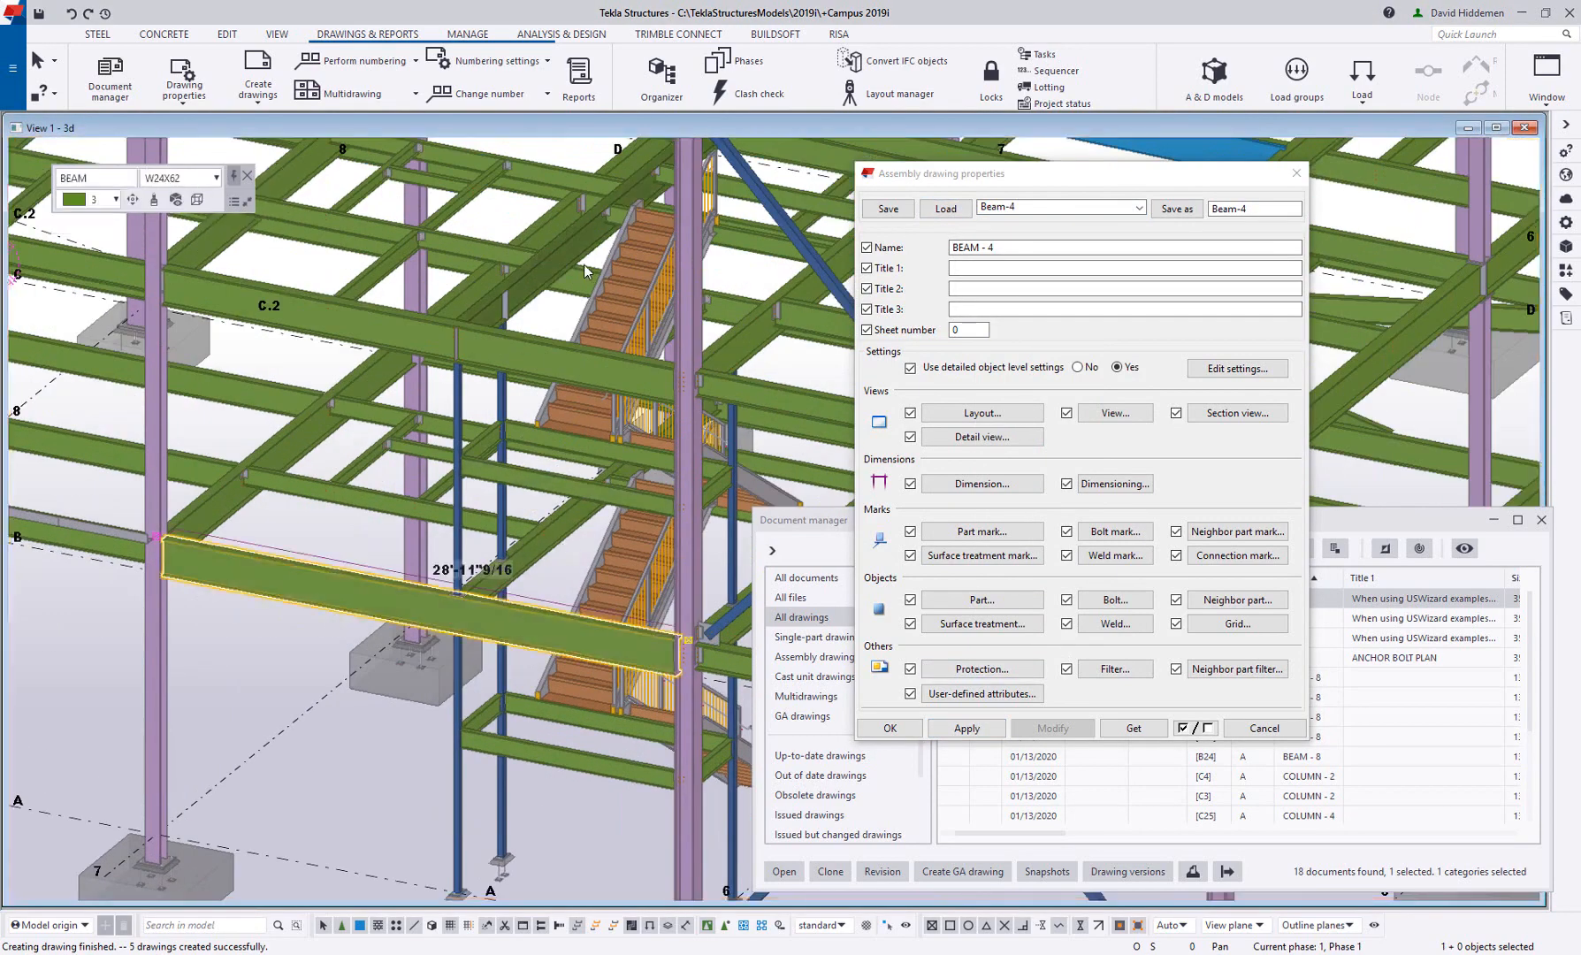
pyautogui.keyDown('shift'); pyautogui.click(552, 287); pyautogui.keyUp('shift')
pyautogui.keyDown('shift'); pyautogui.click(537, 348); pyautogui.keyUp('shift')
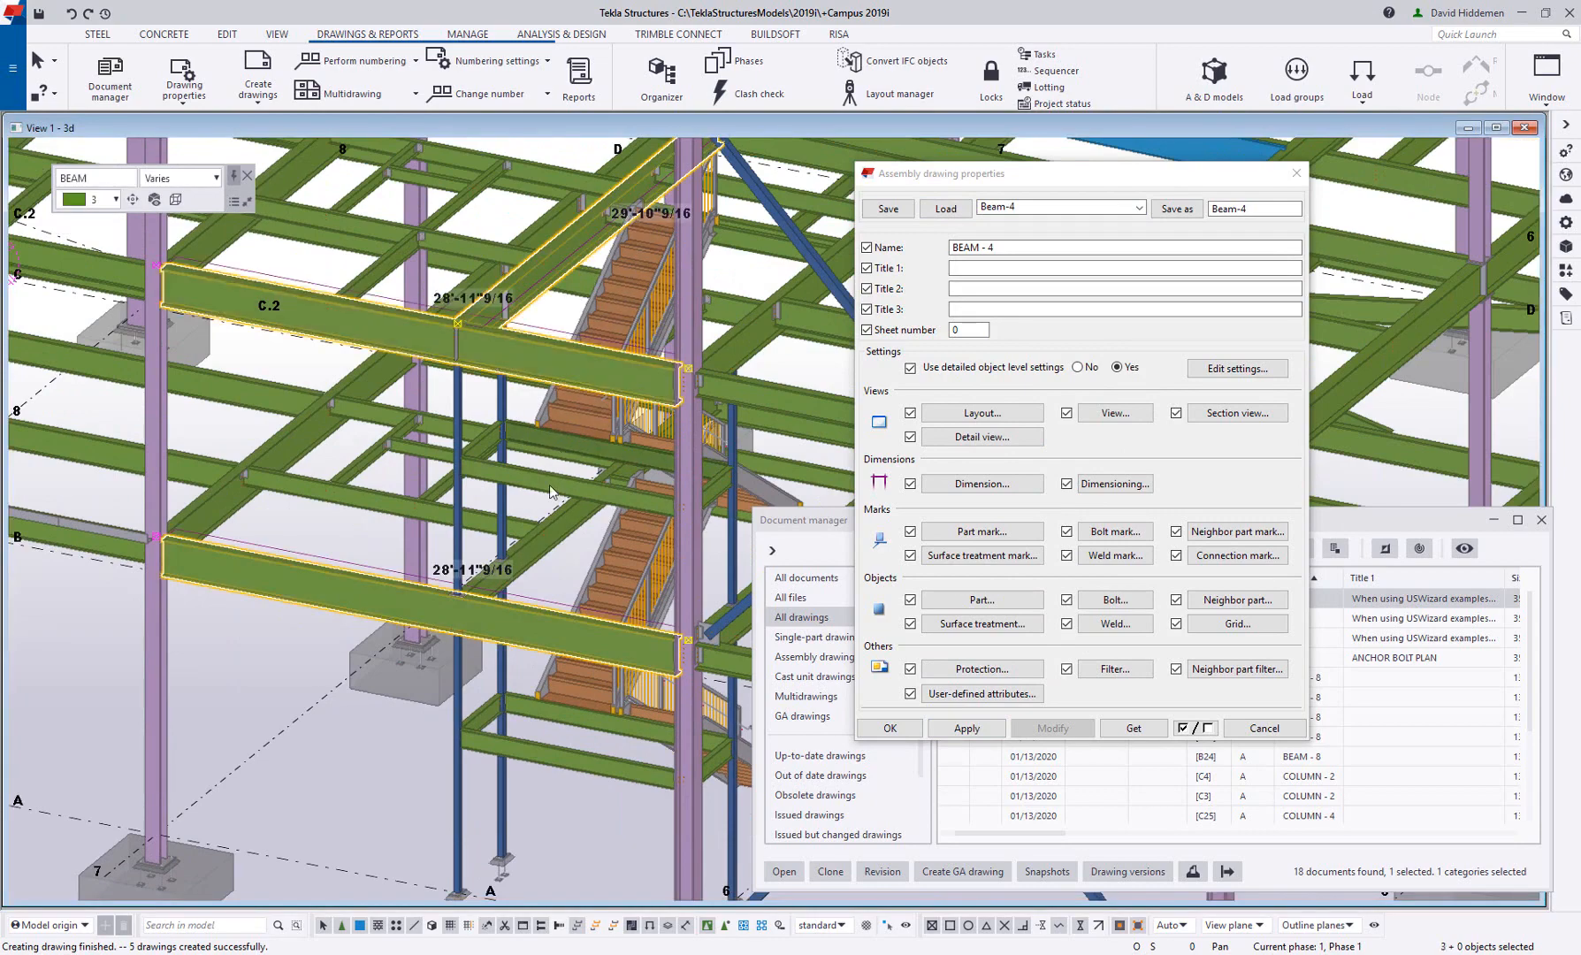
pyautogui.scroll(-2, 541, 549)
pyautogui.moveTo(518, 563); pyautogui.dragTo(495, 579, button='middle')
pyautogui.keyDown('ctrl'); pyautogui.click(389, 586); pyautogui.keyUp('ctrl')
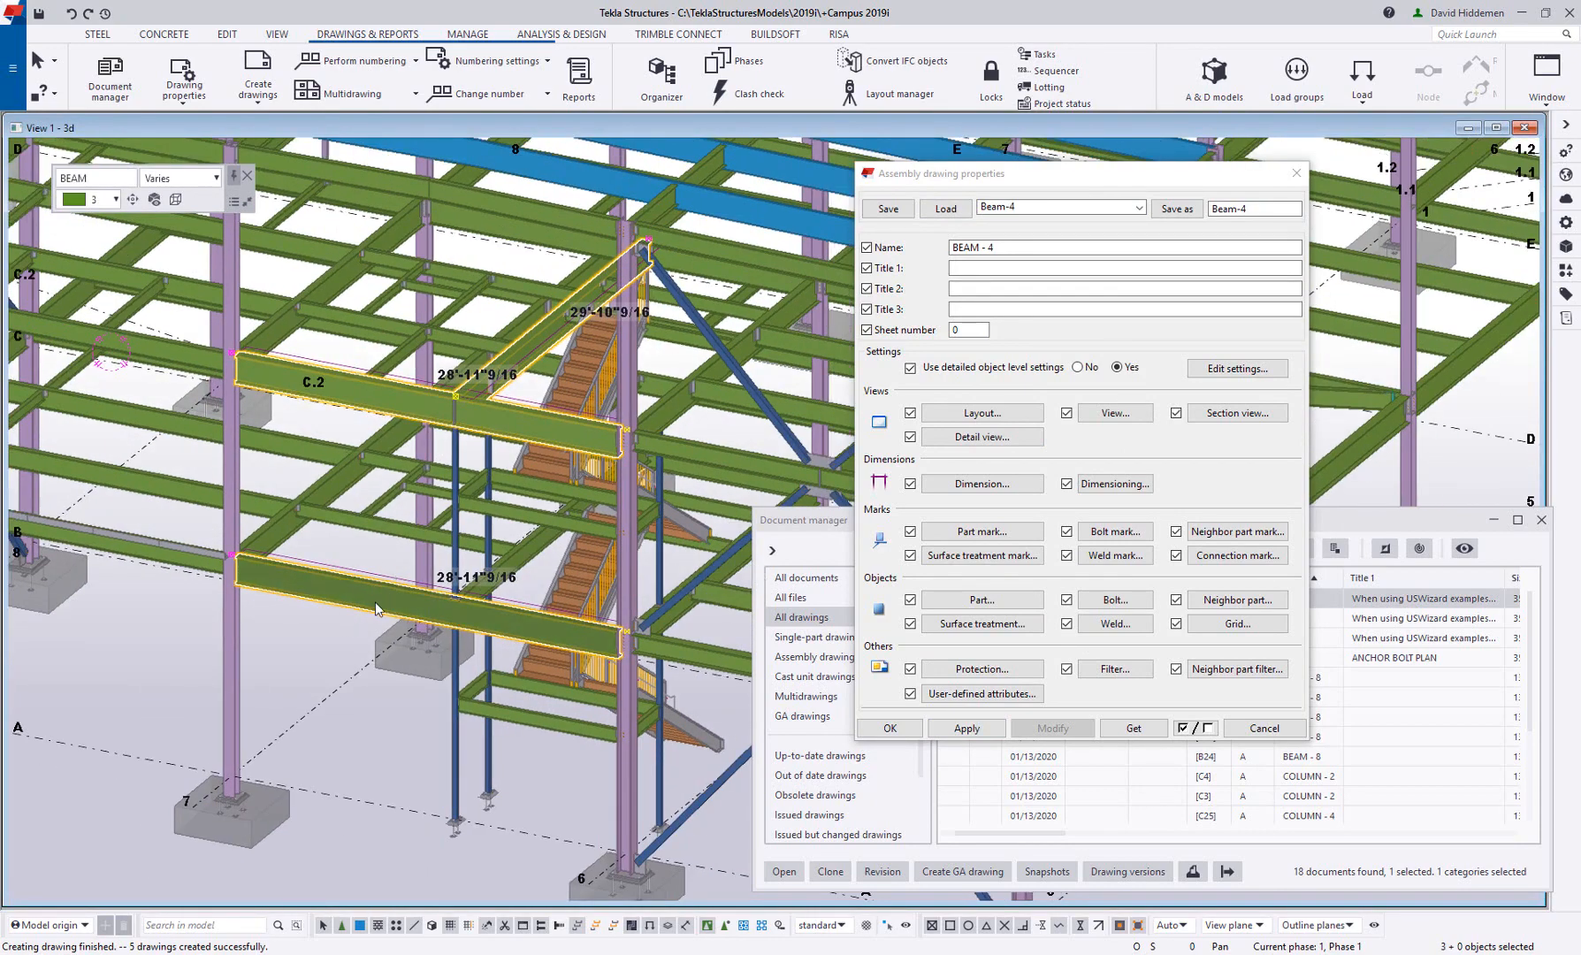
pyautogui.scroll(4, 469, 424)
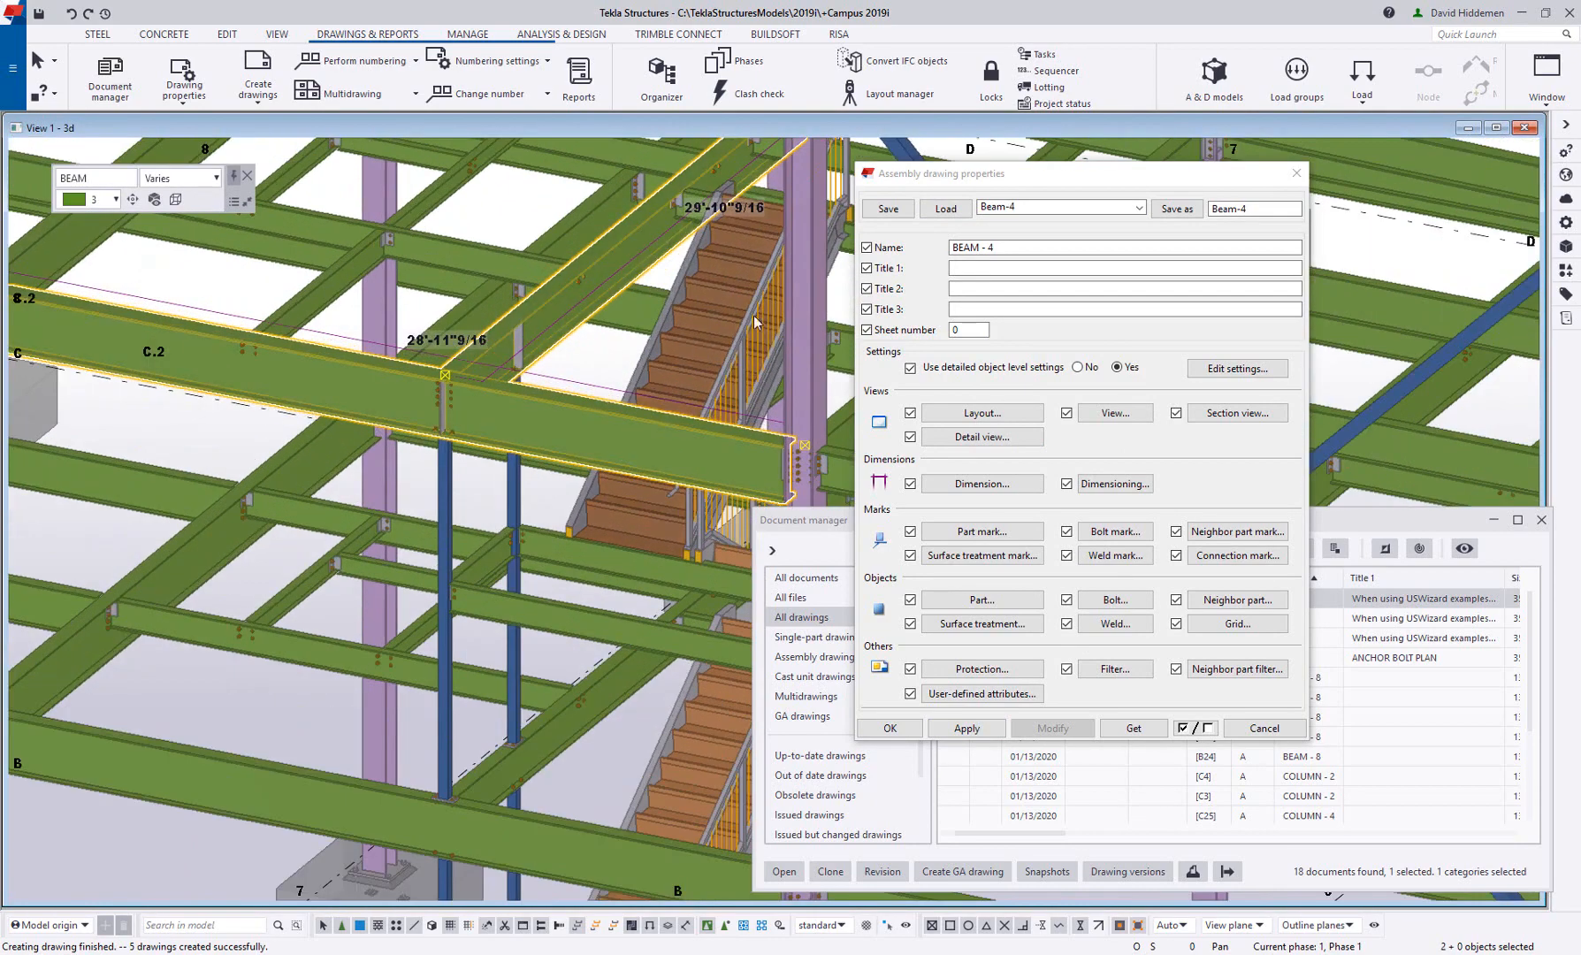
# Apply the reloaded Beam-4 properties, close the dialog and create assembly drawings for the two selected beams.
pyautogui.click(960, 211)
pyautogui.click(967, 728)
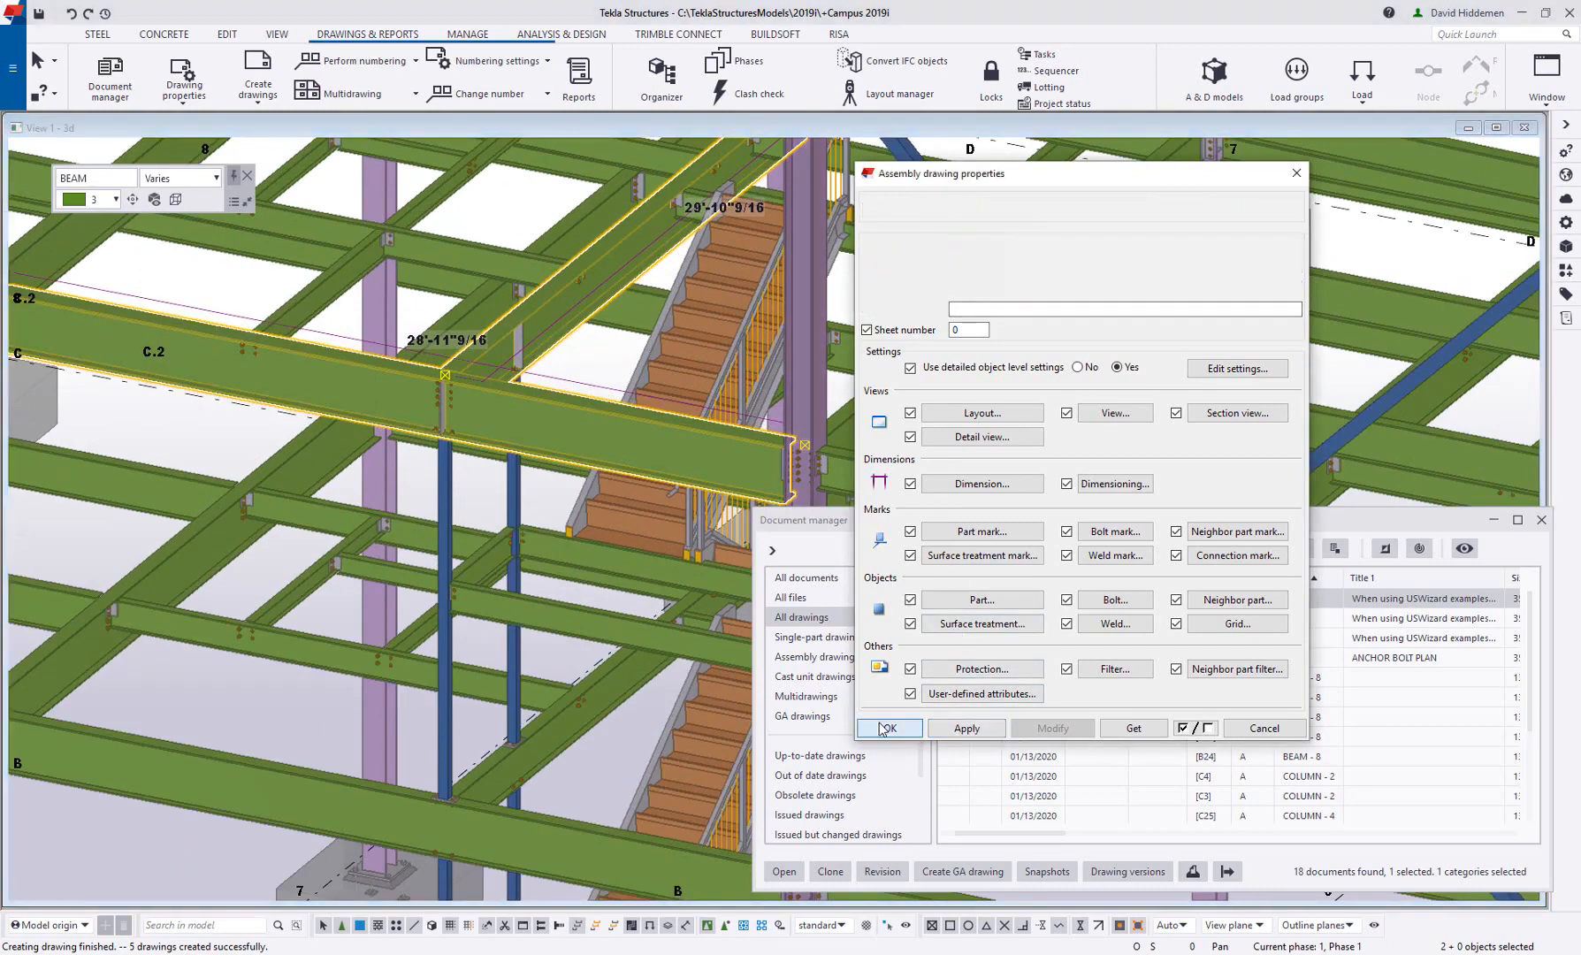
pyautogui.click(889, 727)
pyautogui.rightClick(240, 424)
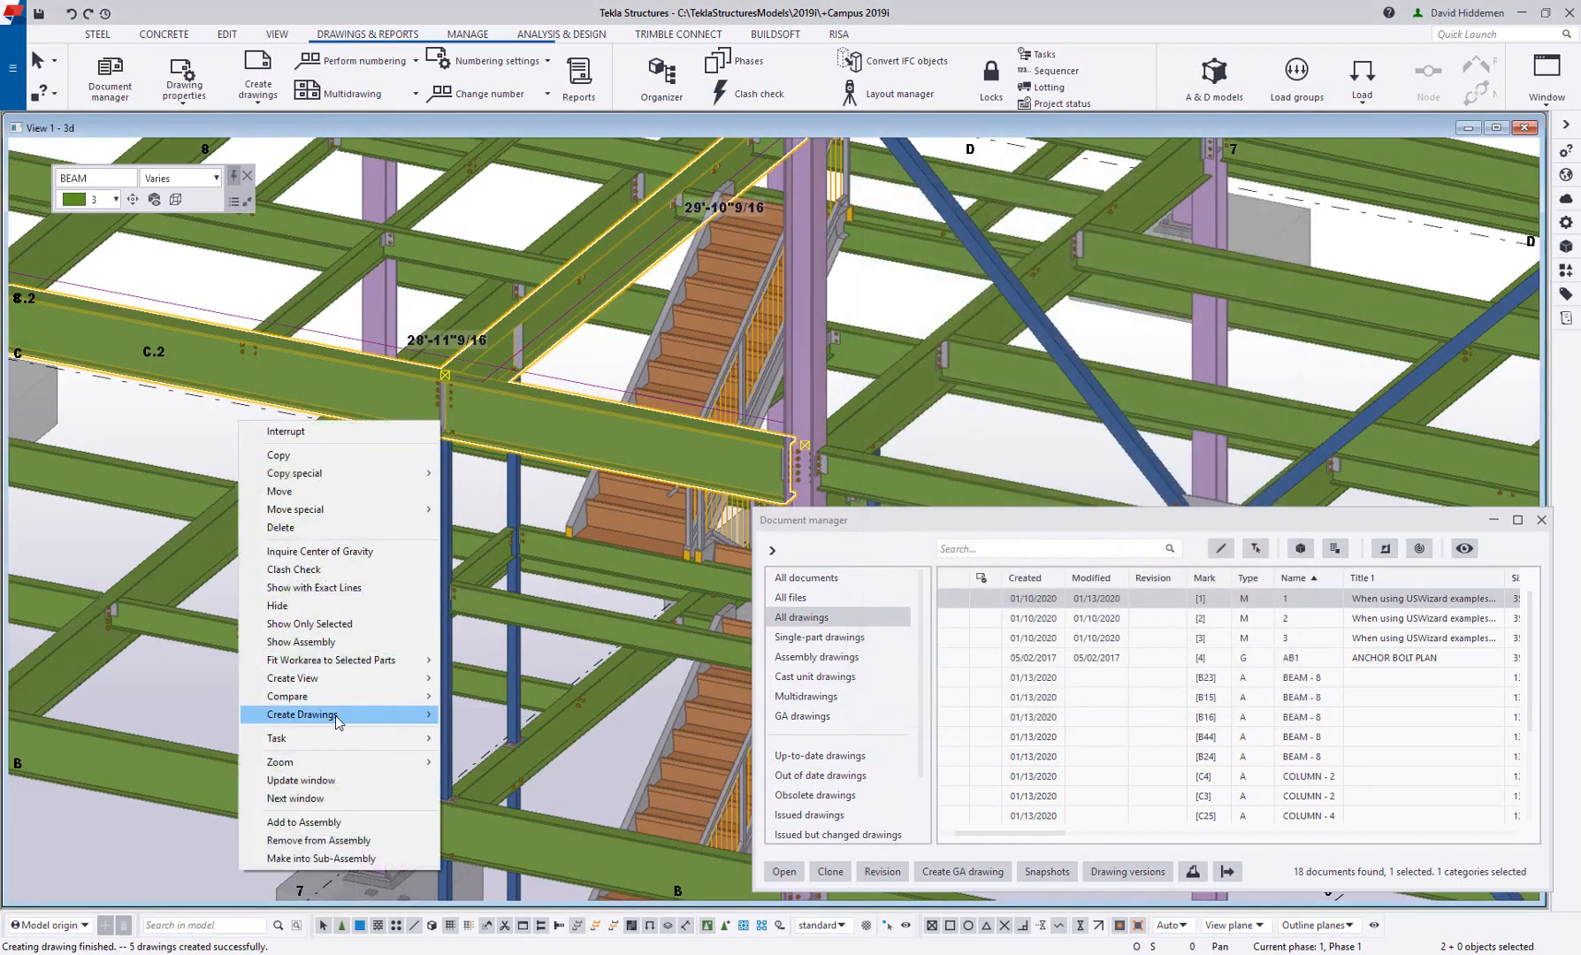
pyautogui.moveTo(336, 715)
pyautogui.click(463, 730)
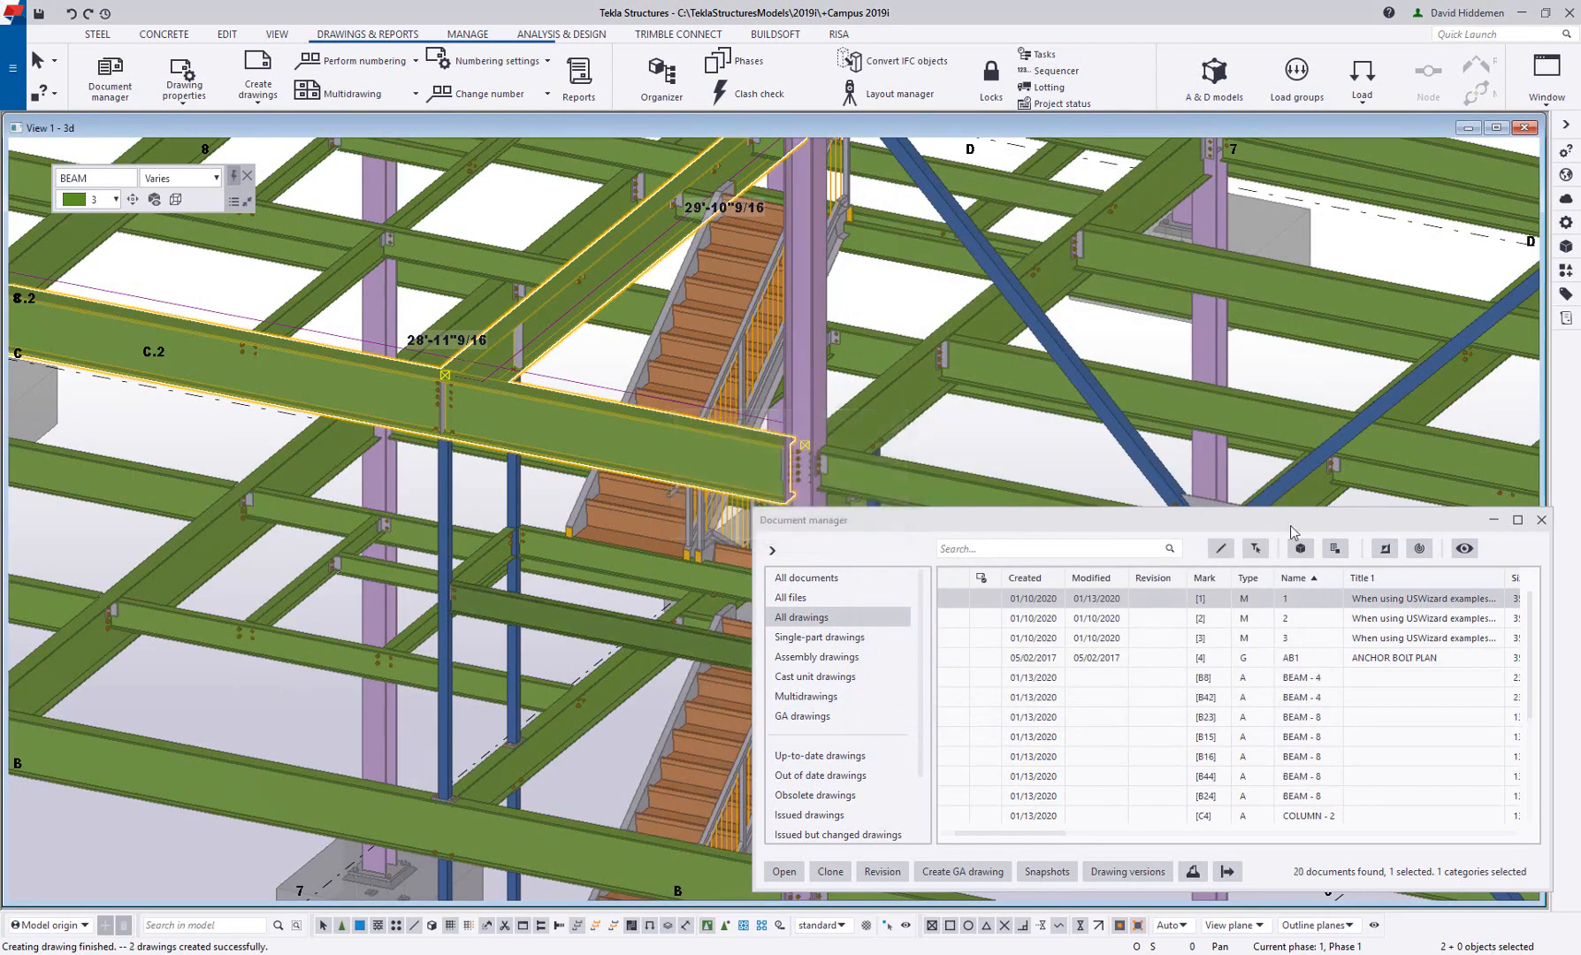
# Enlarge the document list and open beam assembly drawing B23 to examine its layout and dimensions.
pyautogui.moveTo(1312, 510); pyautogui.dragTo(1295, 354)
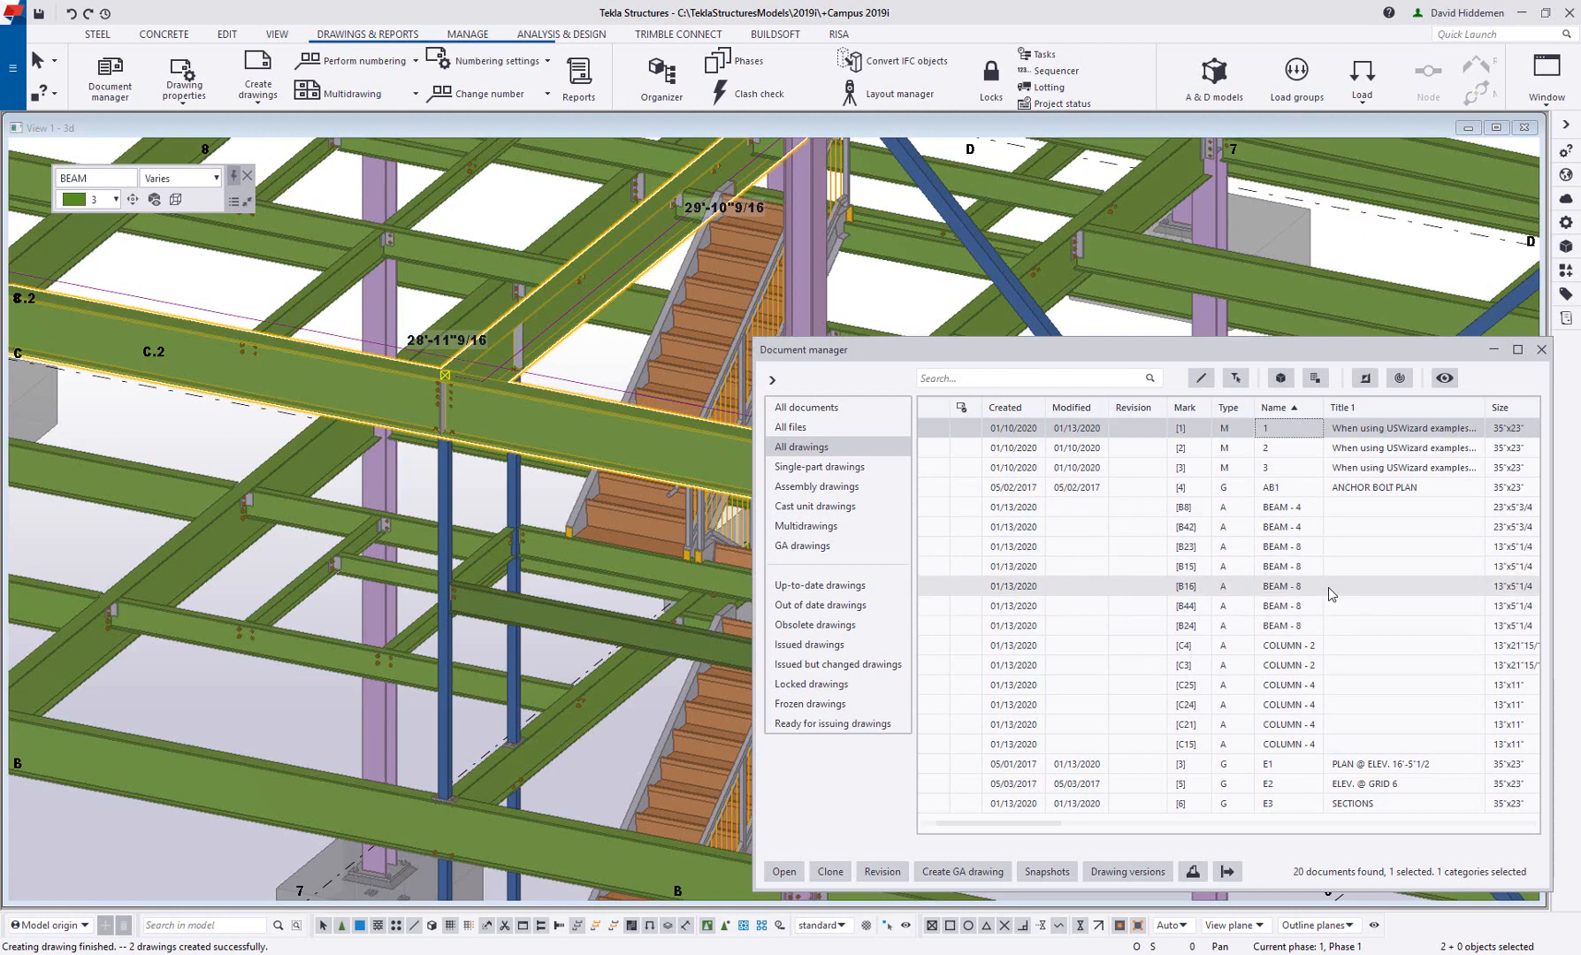
pyautogui.doubleClick(1283, 548)
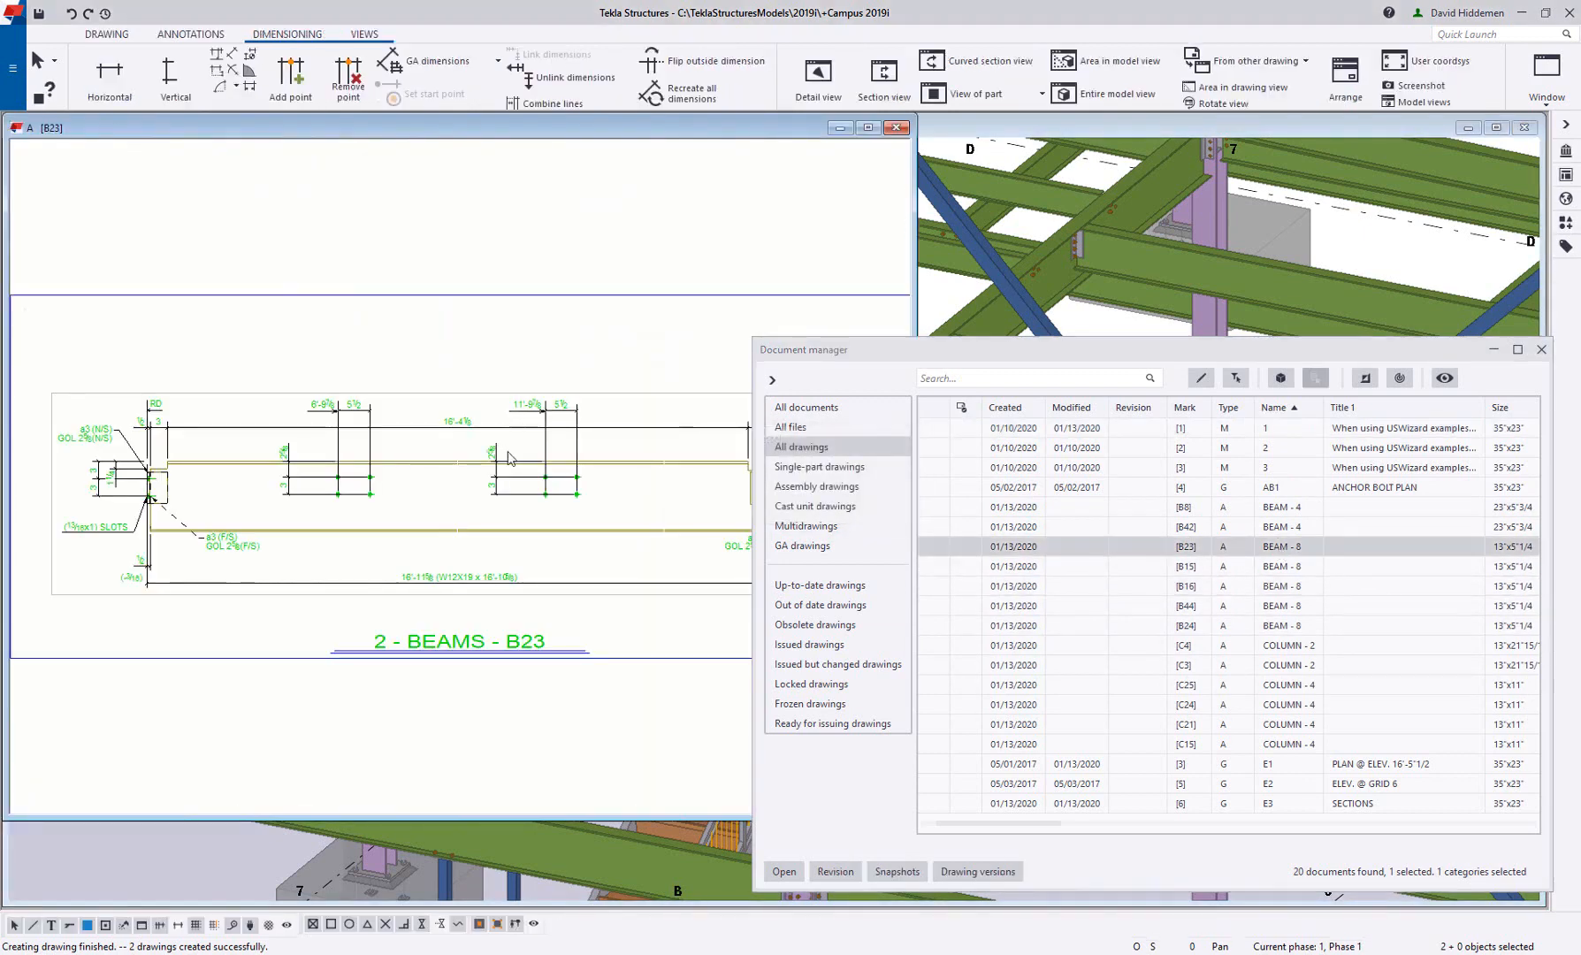
pyautogui.scroll(-2, 509, 458)
pyautogui.click(506, 354)
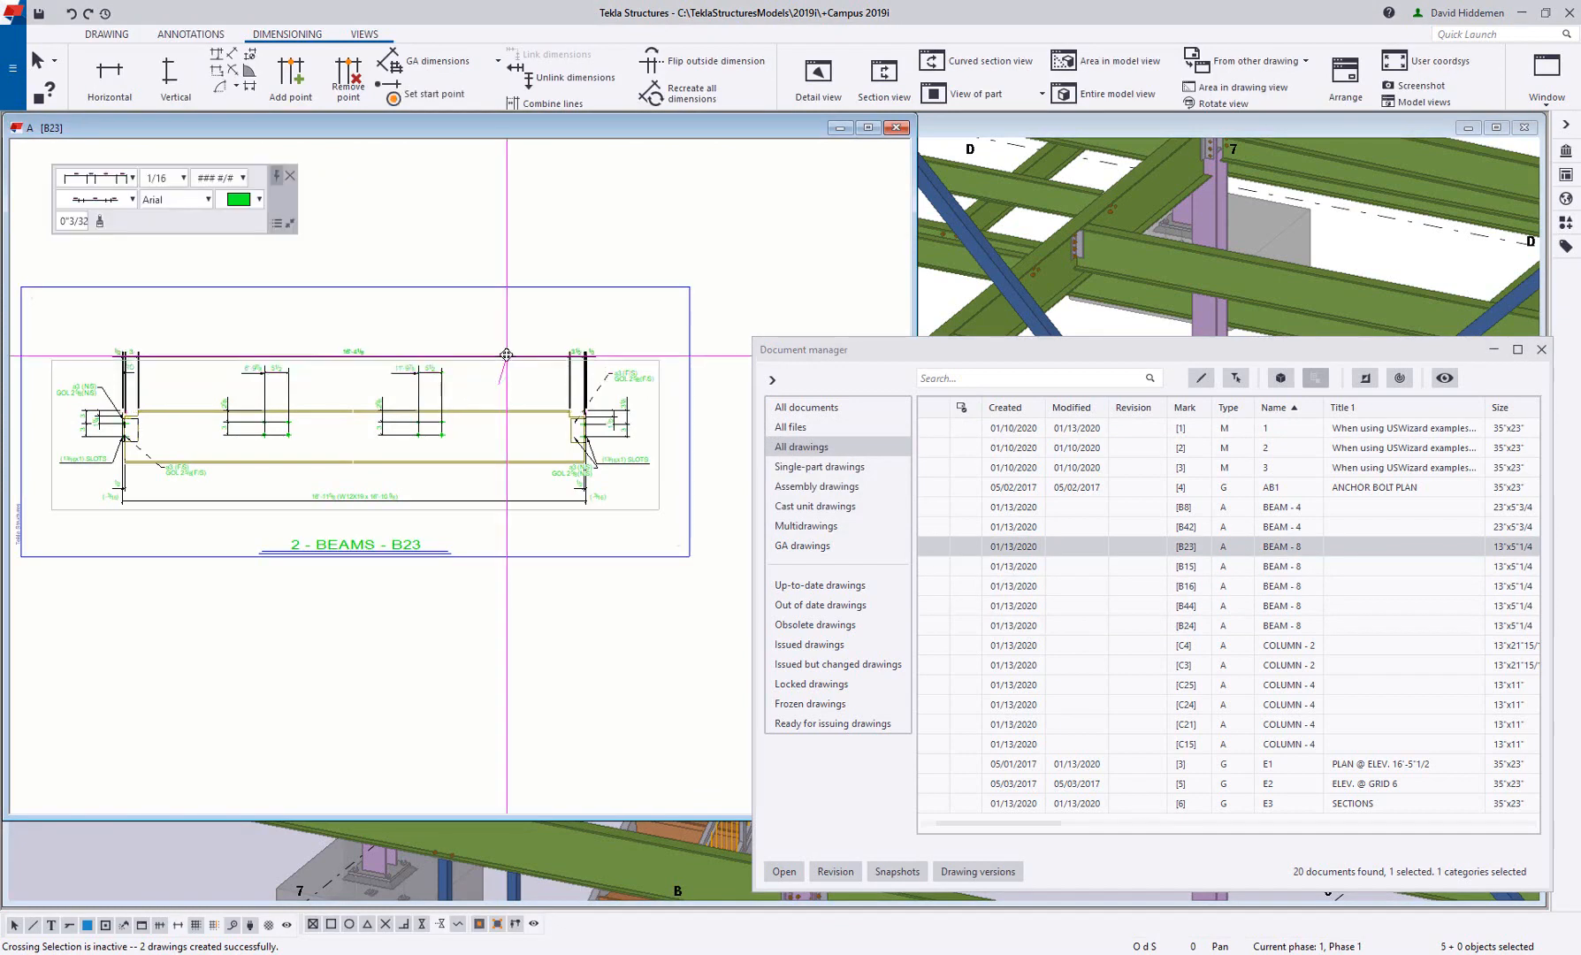
pyautogui.click(625, 516)
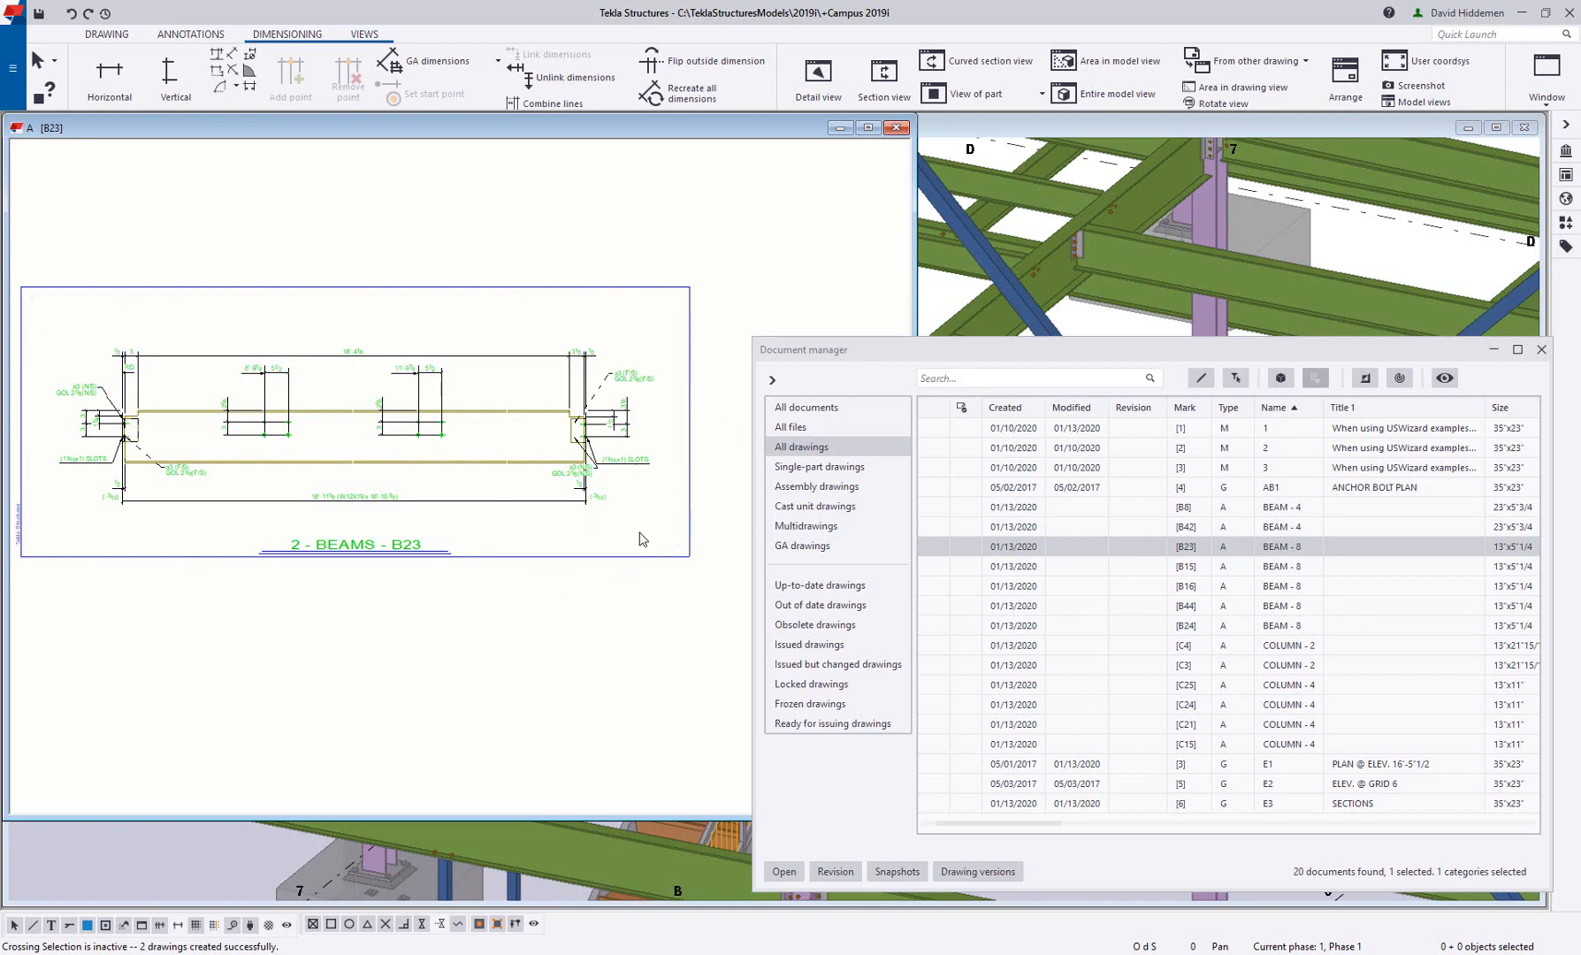
# Close drawing B23 keeping its changes, and open multidrawing 1.
pyautogui.click(897, 127)
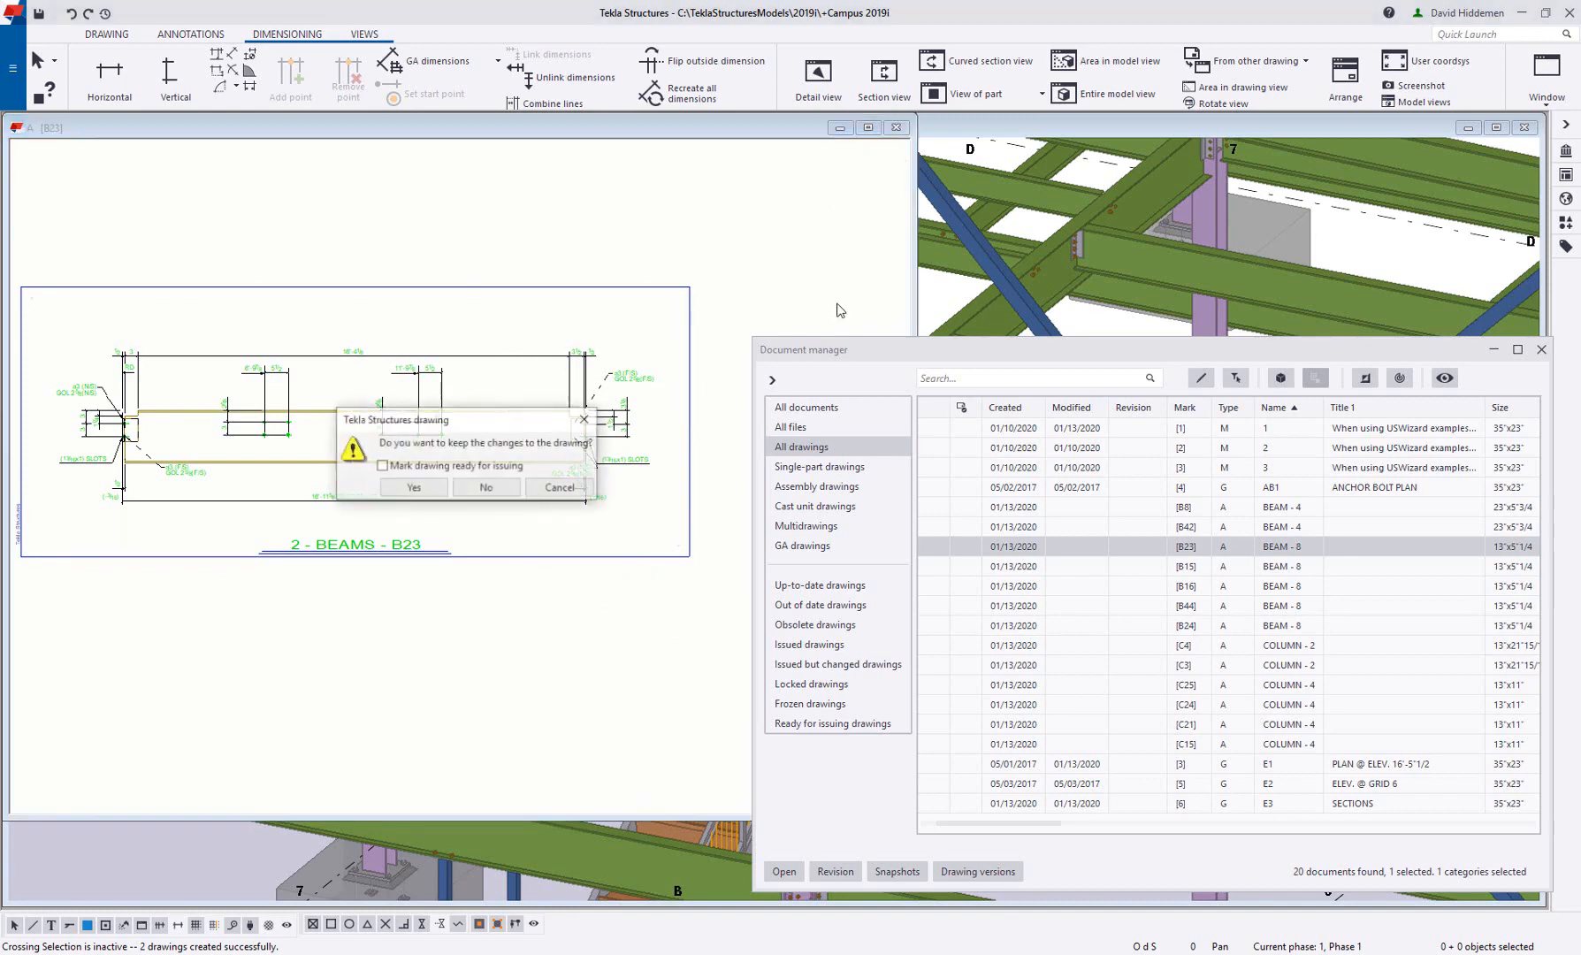
pyautogui.click(417, 488)
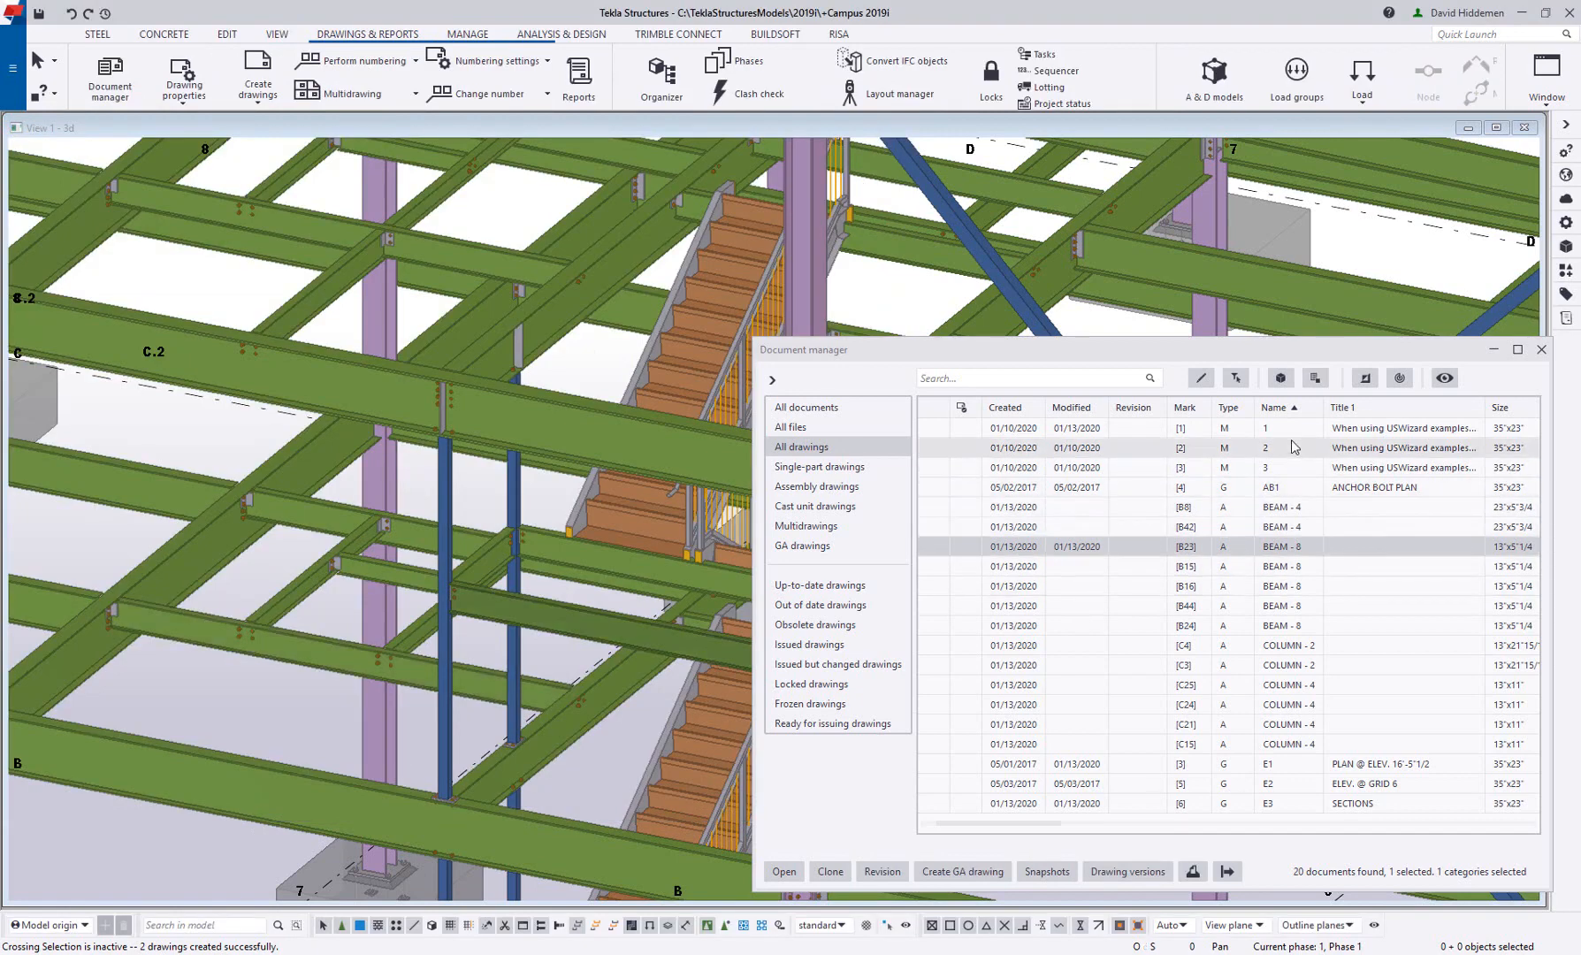
pyautogui.doubleClick(1294, 430)
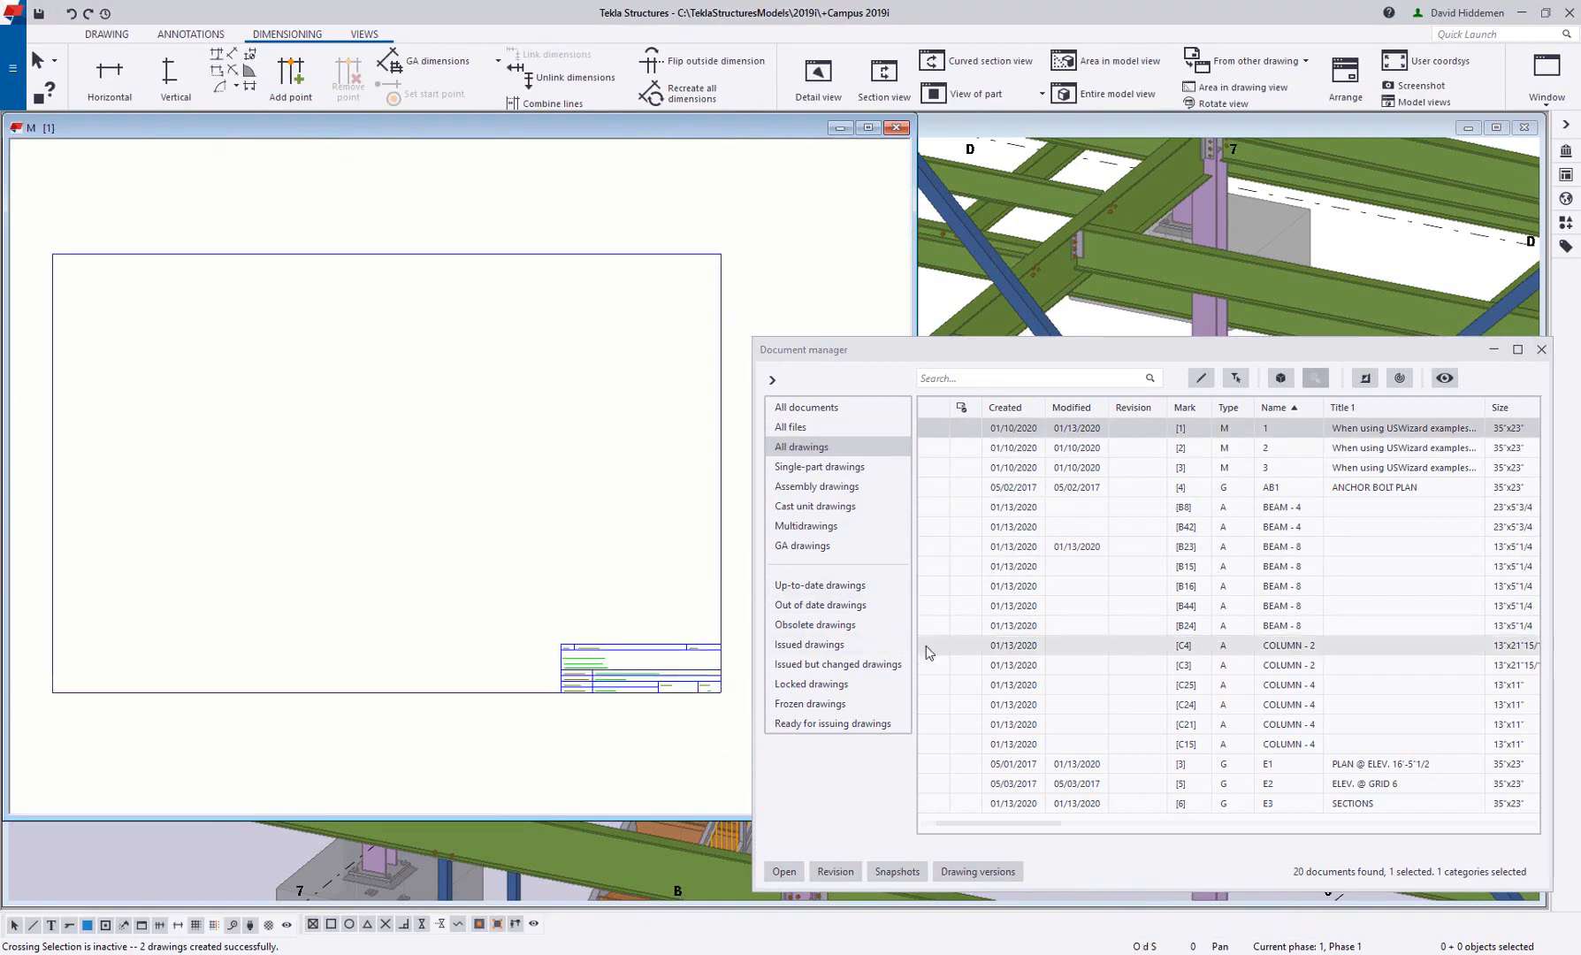
# Bring the two COLUMN - 2 drawings with their layouts onto the multidrawing sheet and arrange the views.
pyautogui.click(1313, 650)
pyautogui.keyDown('shift'); pyautogui.click(1309, 667); pyautogui.keyUp('shift')
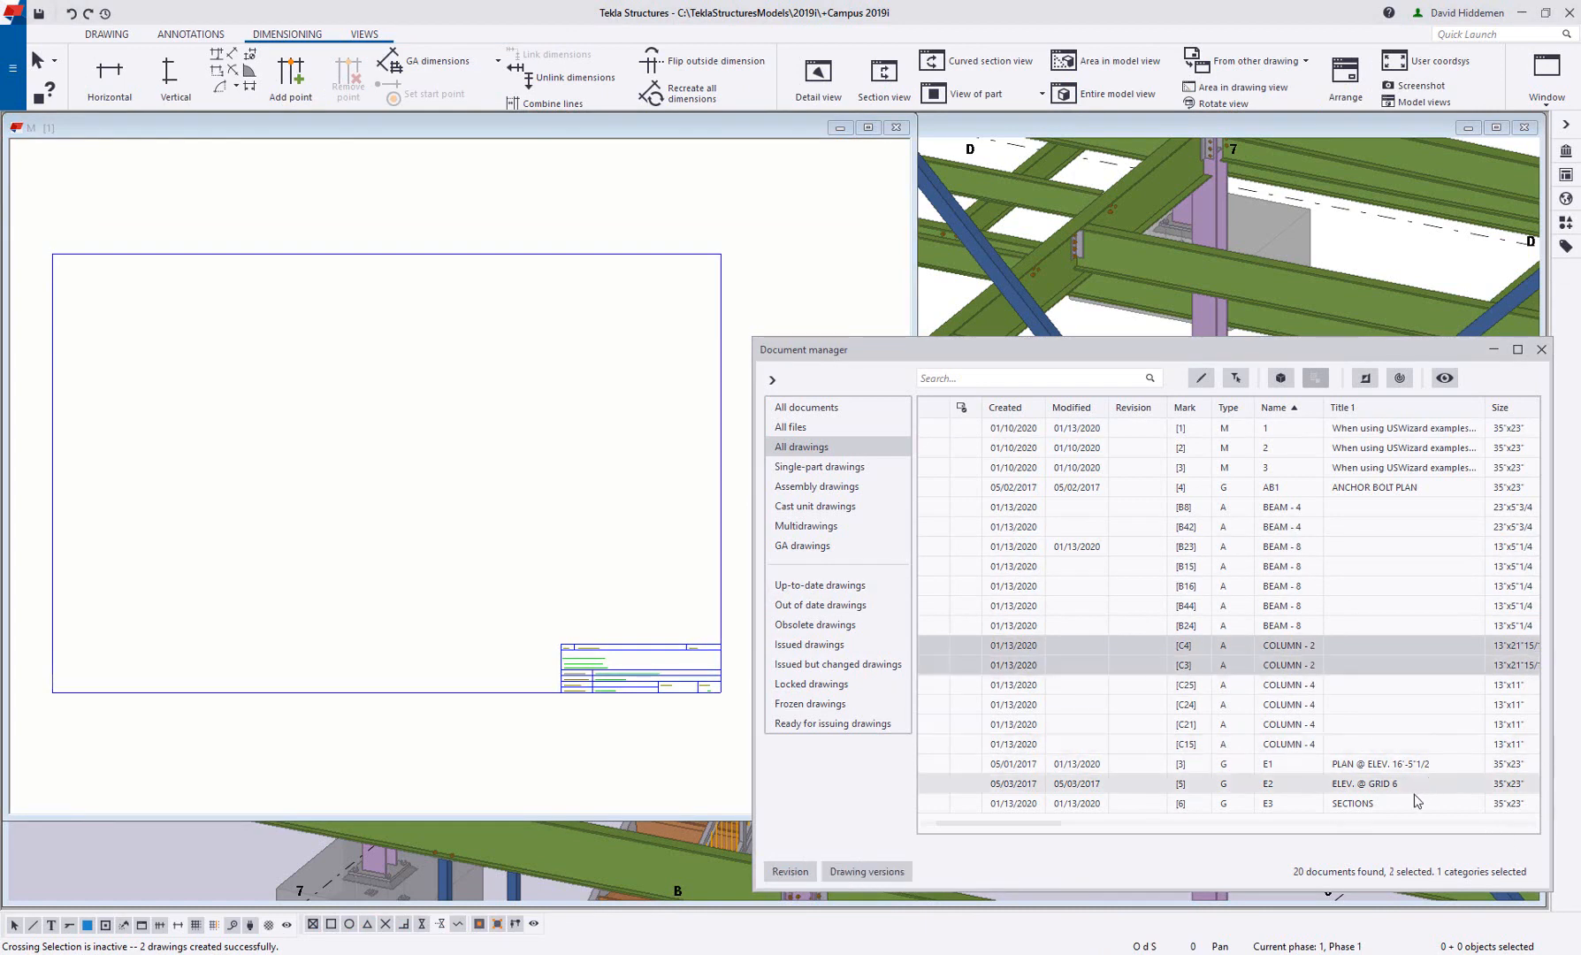
pyautogui.rightClick(1277, 646)
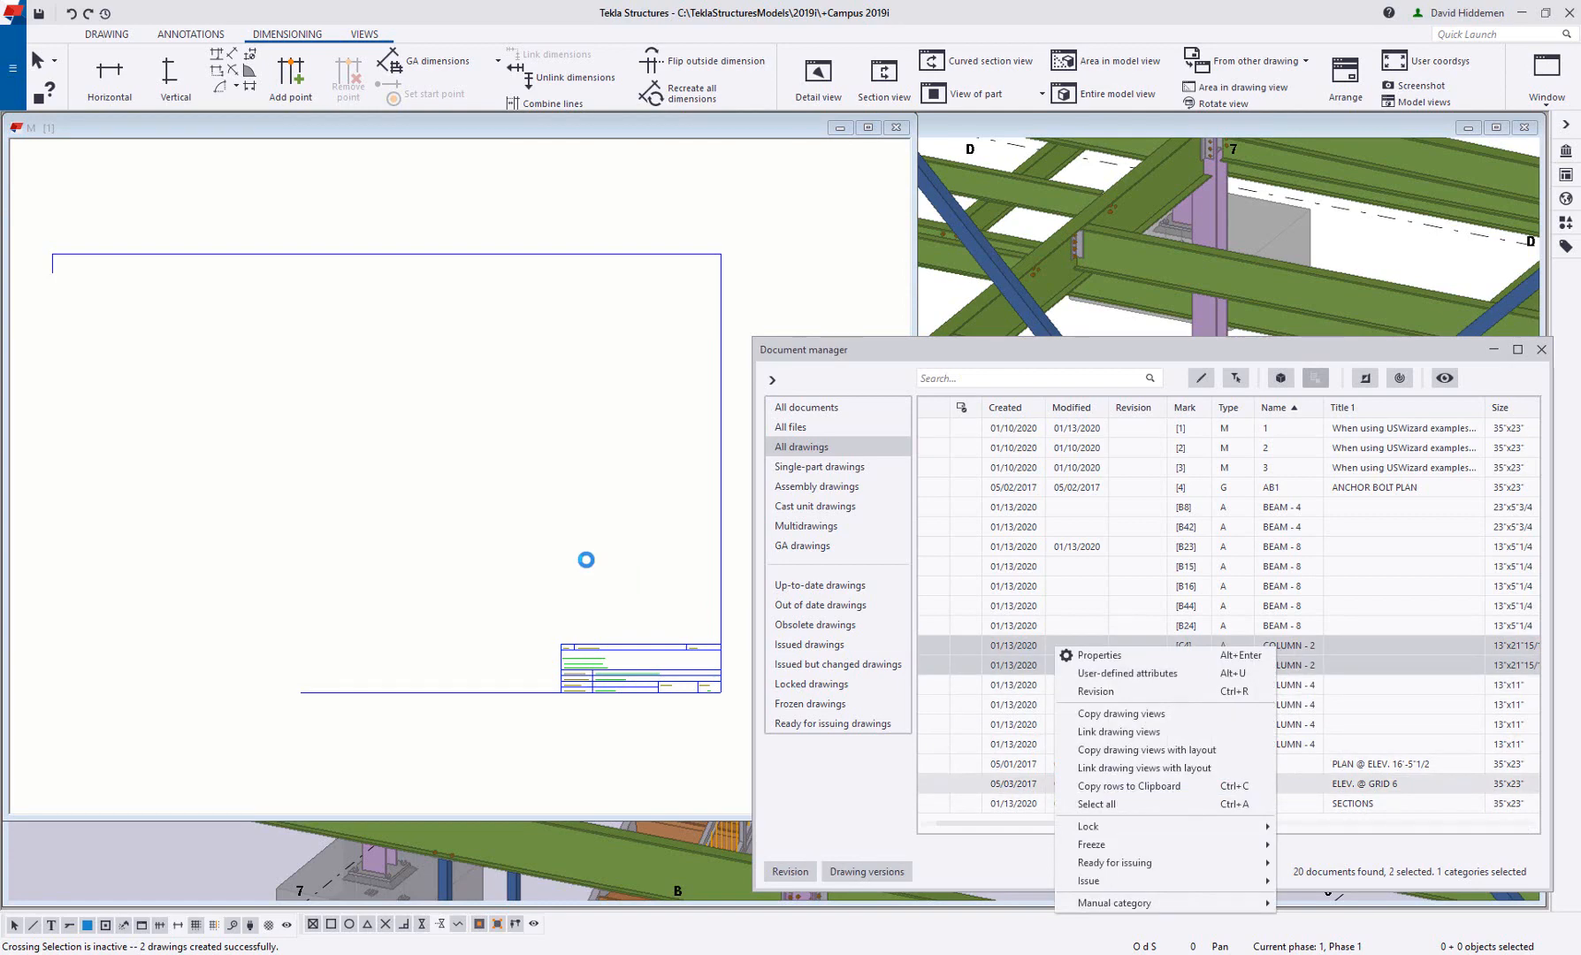
pyautogui.rightClick(498, 412)
pyautogui.click(565, 466)
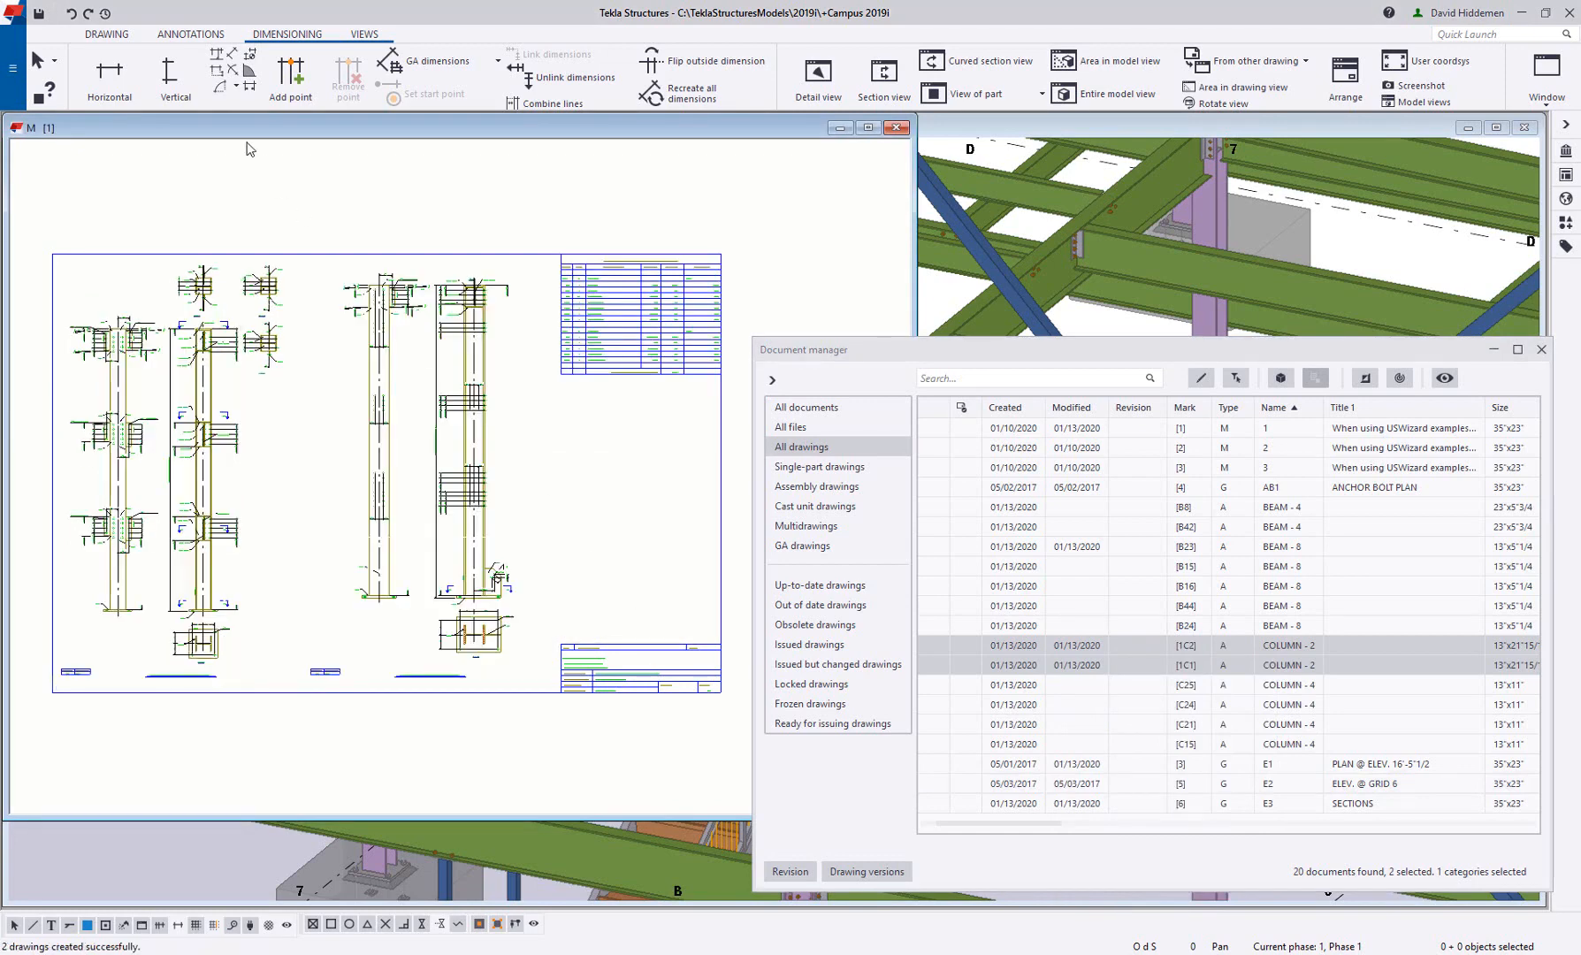
# Undo the view arrangement and the placement of both COLUMN - 2 drawings on the sheet.
pyautogui.click(72, 13)
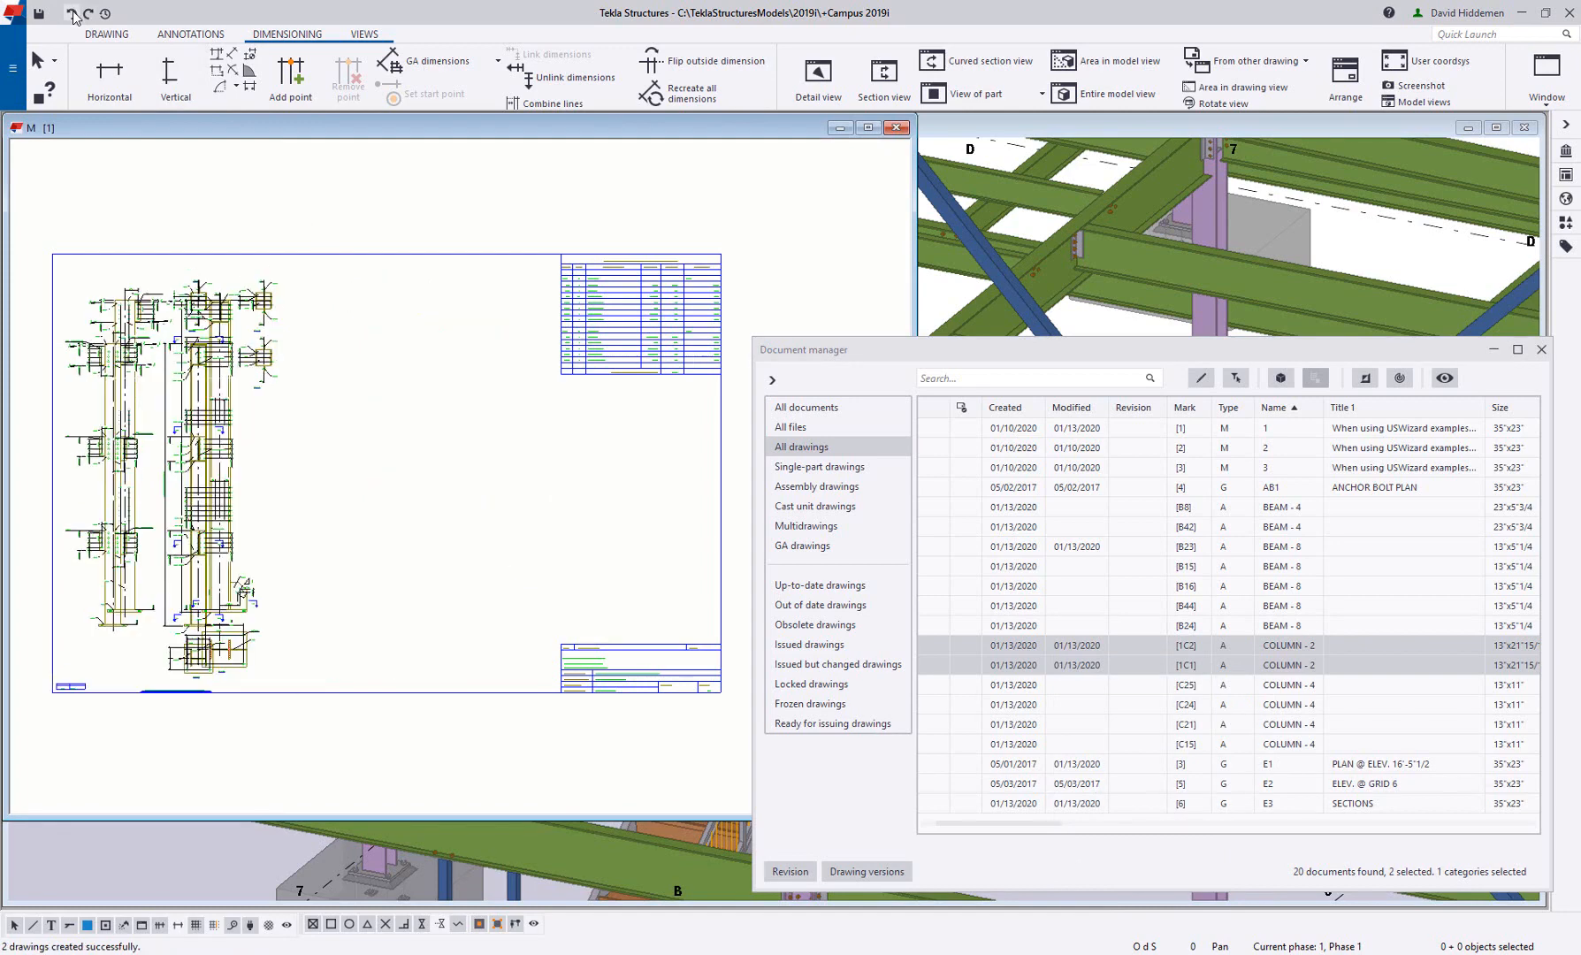
pyautogui.click(73, 14)
pyautogui.click(73, 14)
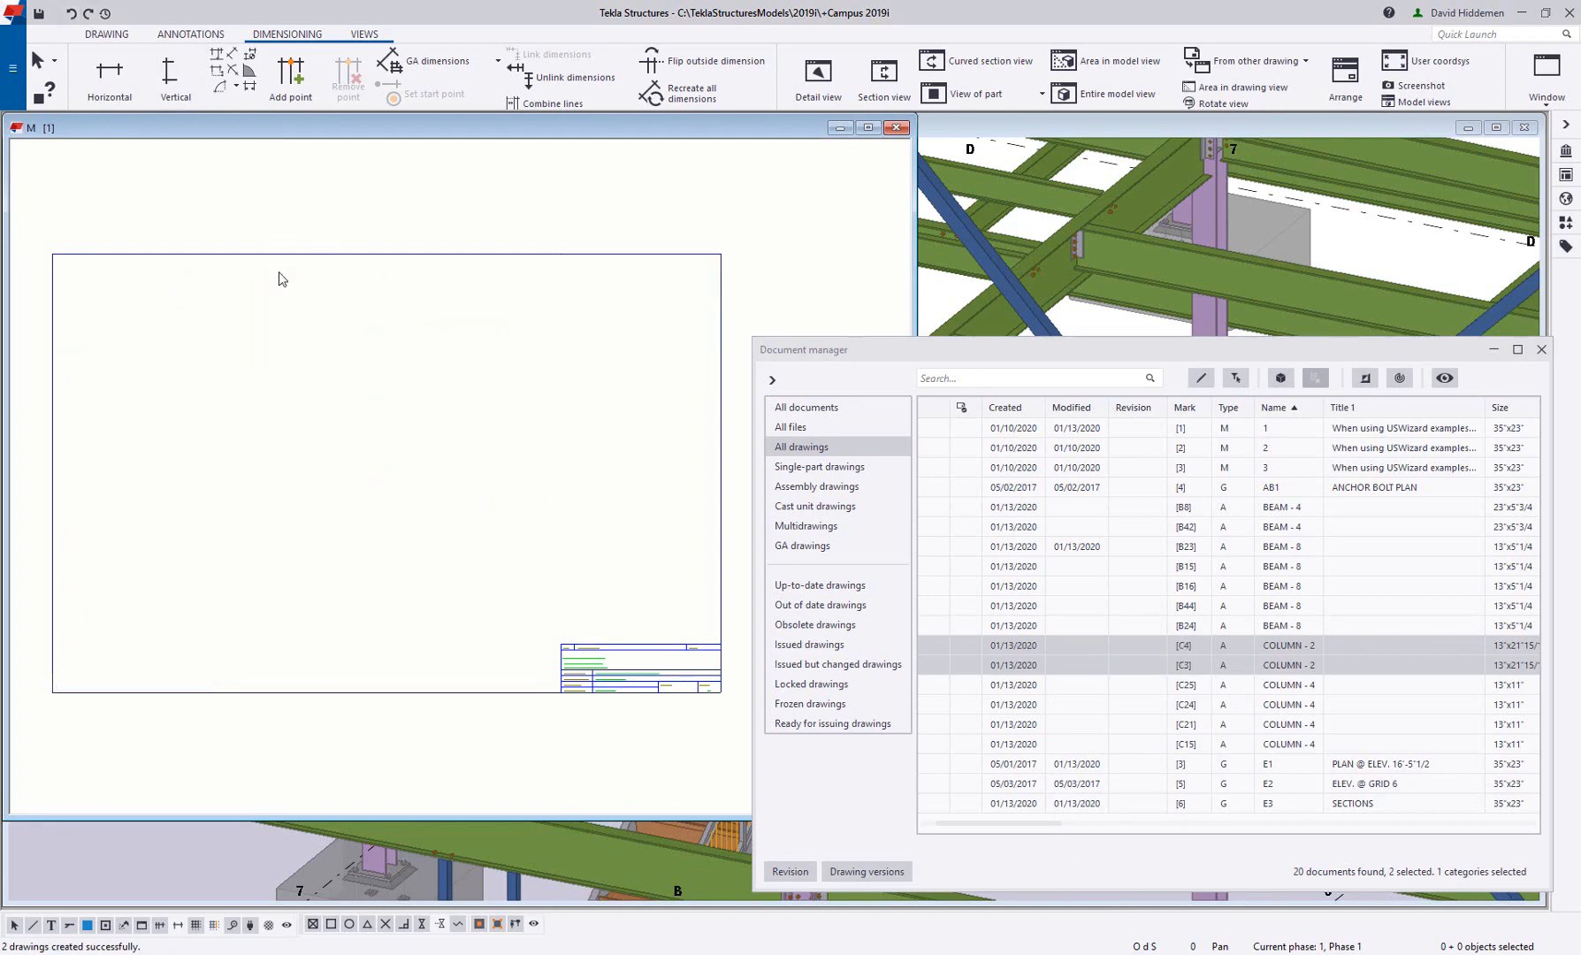
# Link the drawing views of C4, C25 and C24 with layout into multidrawing 1 and arrange them on the sheet.
pyautogui.click(1211, 687)
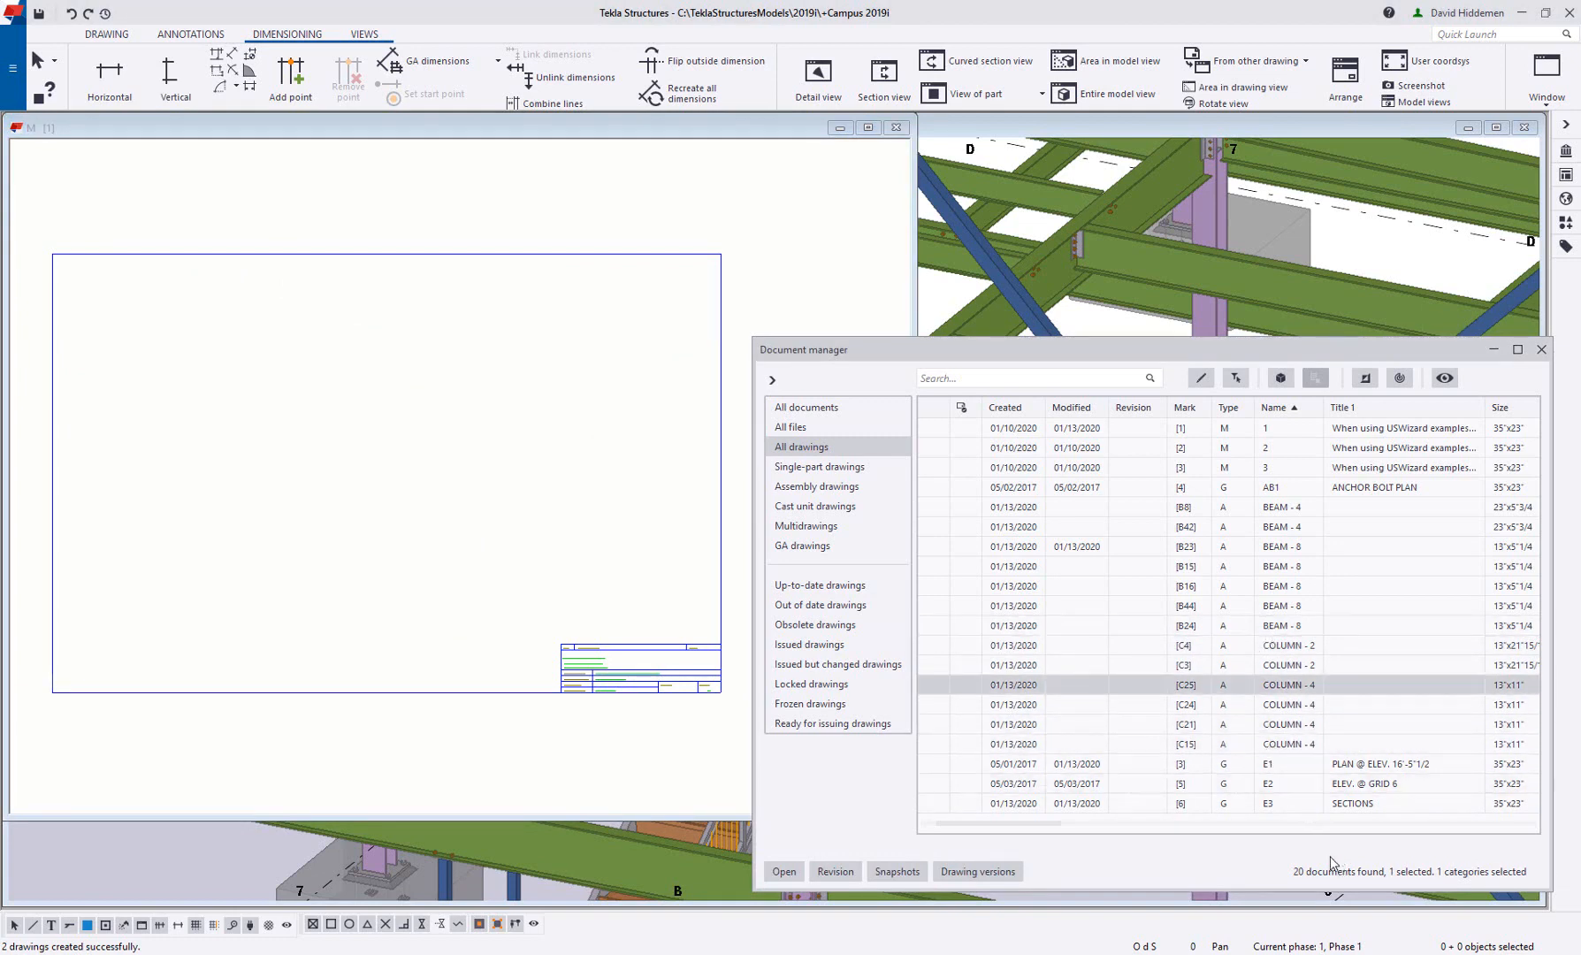
pyautogui.click(1291, 645)
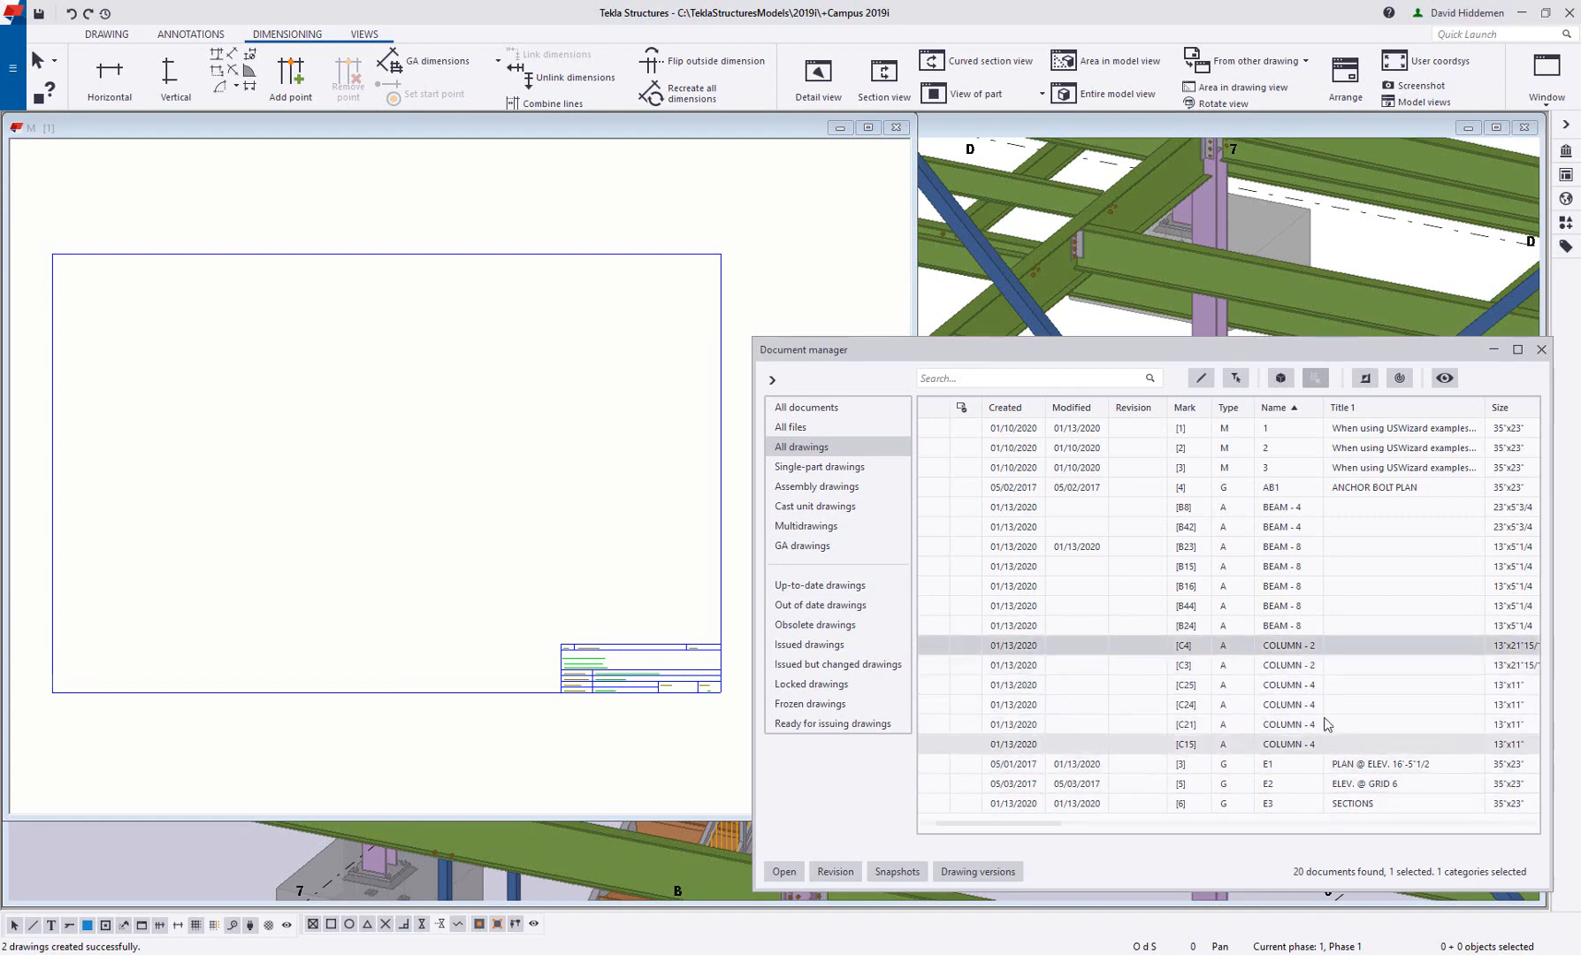
pyautogui.keyDown('ctrl'); pyautogui.click(1299, 686); pyautogui.keyUp('ctrl')
pyautogui.keyDown('ctrl'); pyautogui.click(1305, 705); pyautogui.keyUp('ctrl')
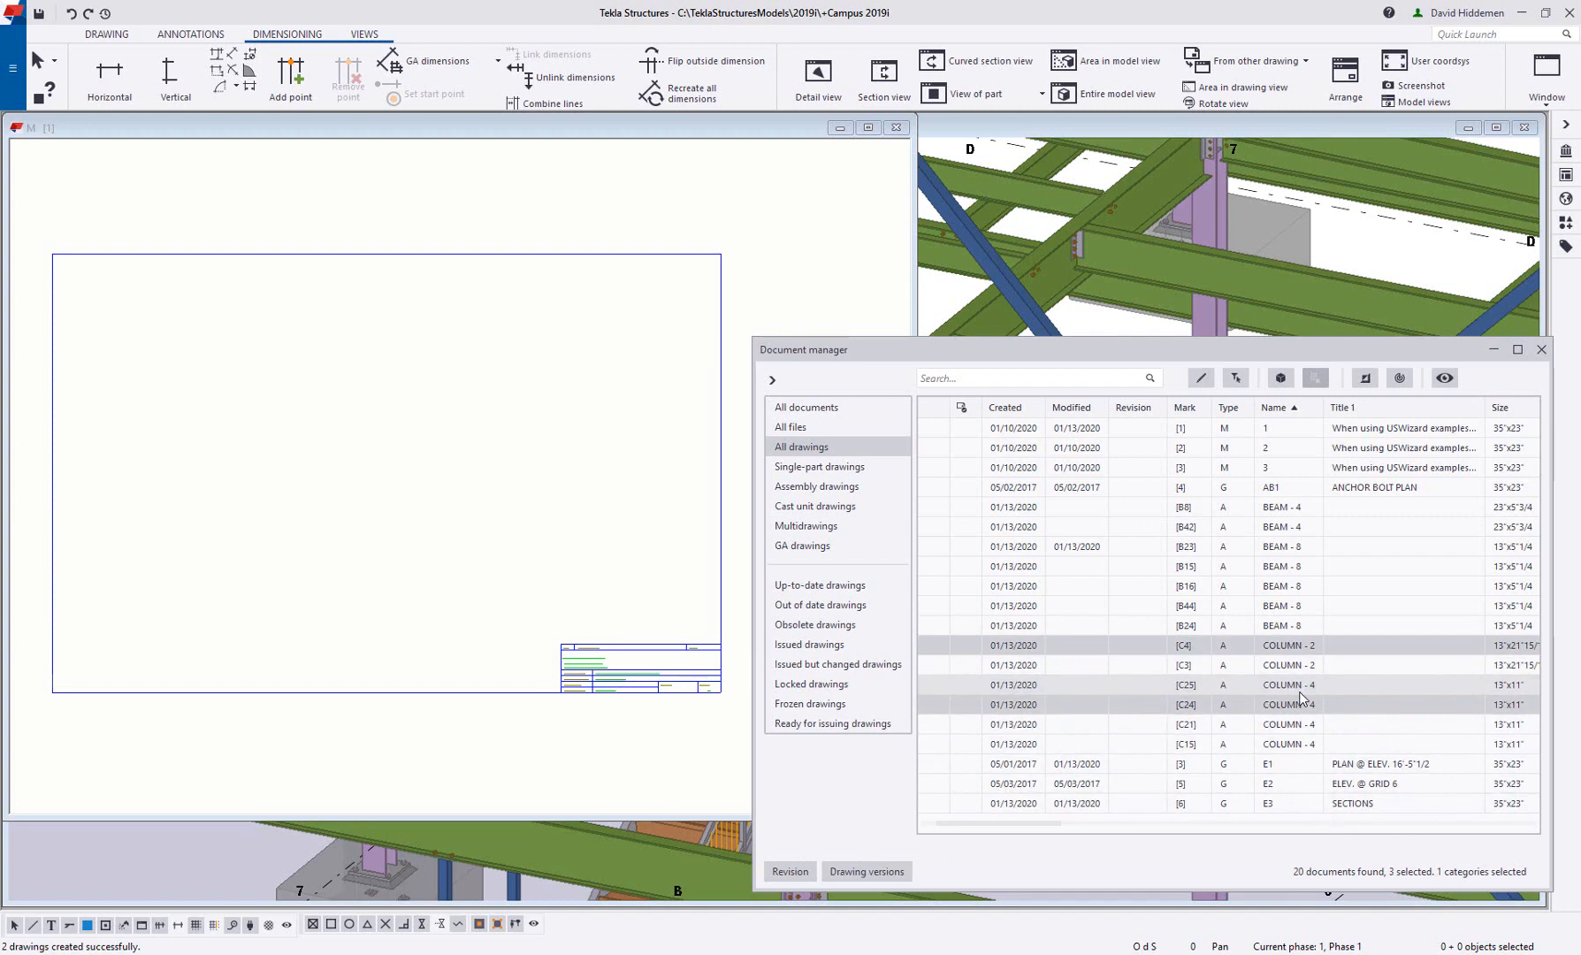
pyautogui.rightClick(1300, 696)
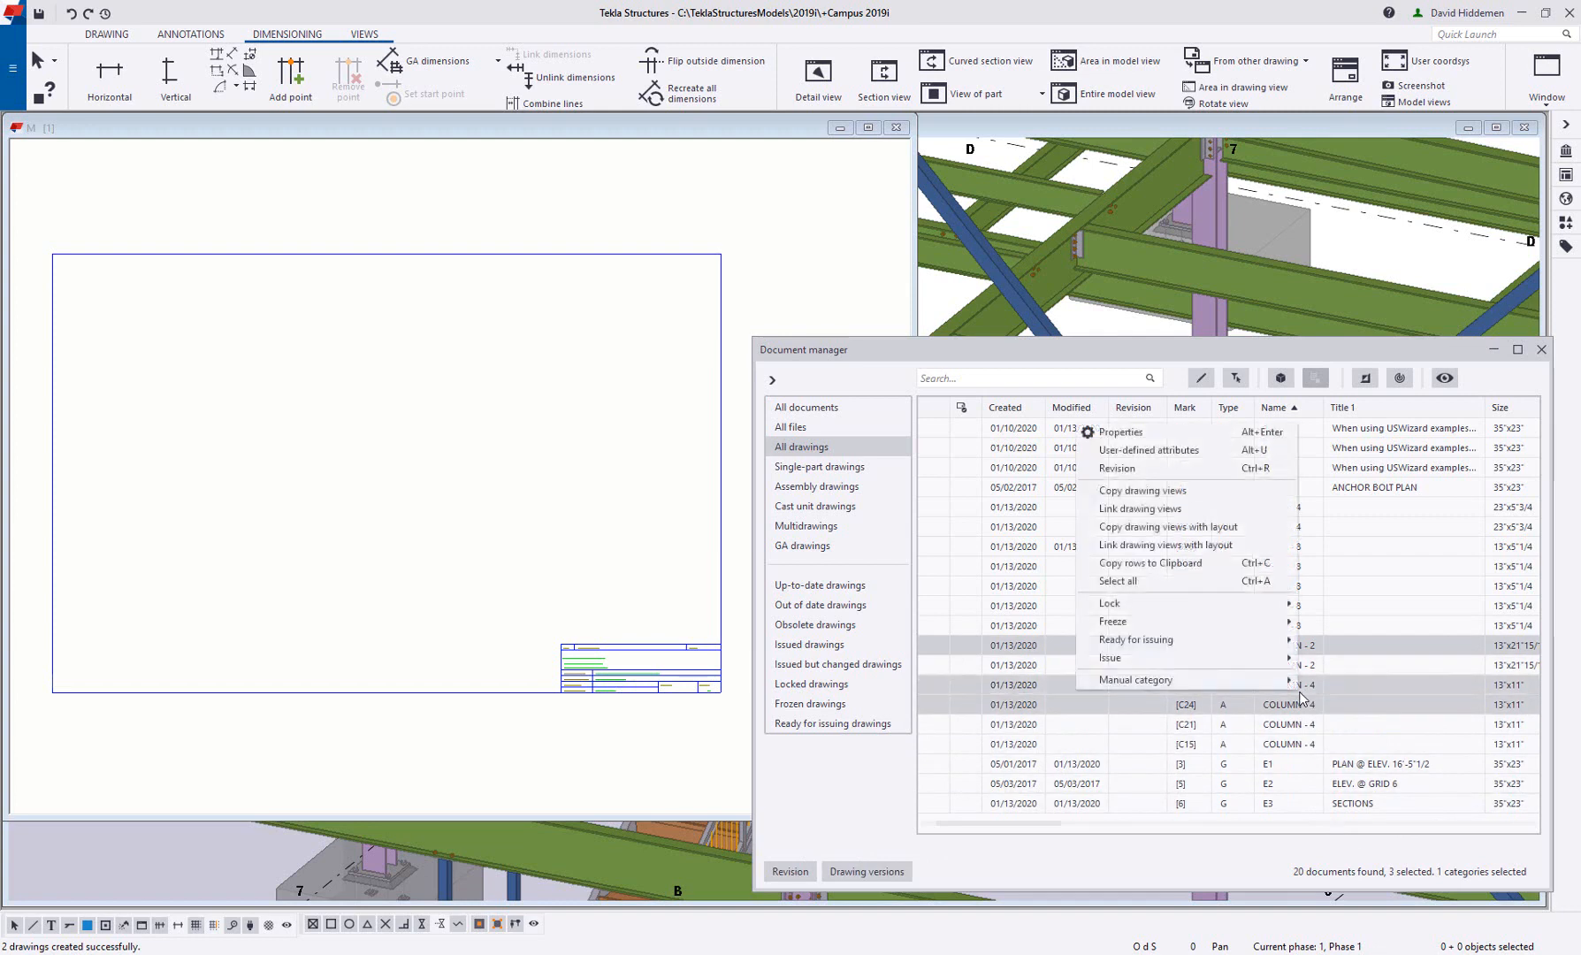
pyautogui.click(1190, 546)
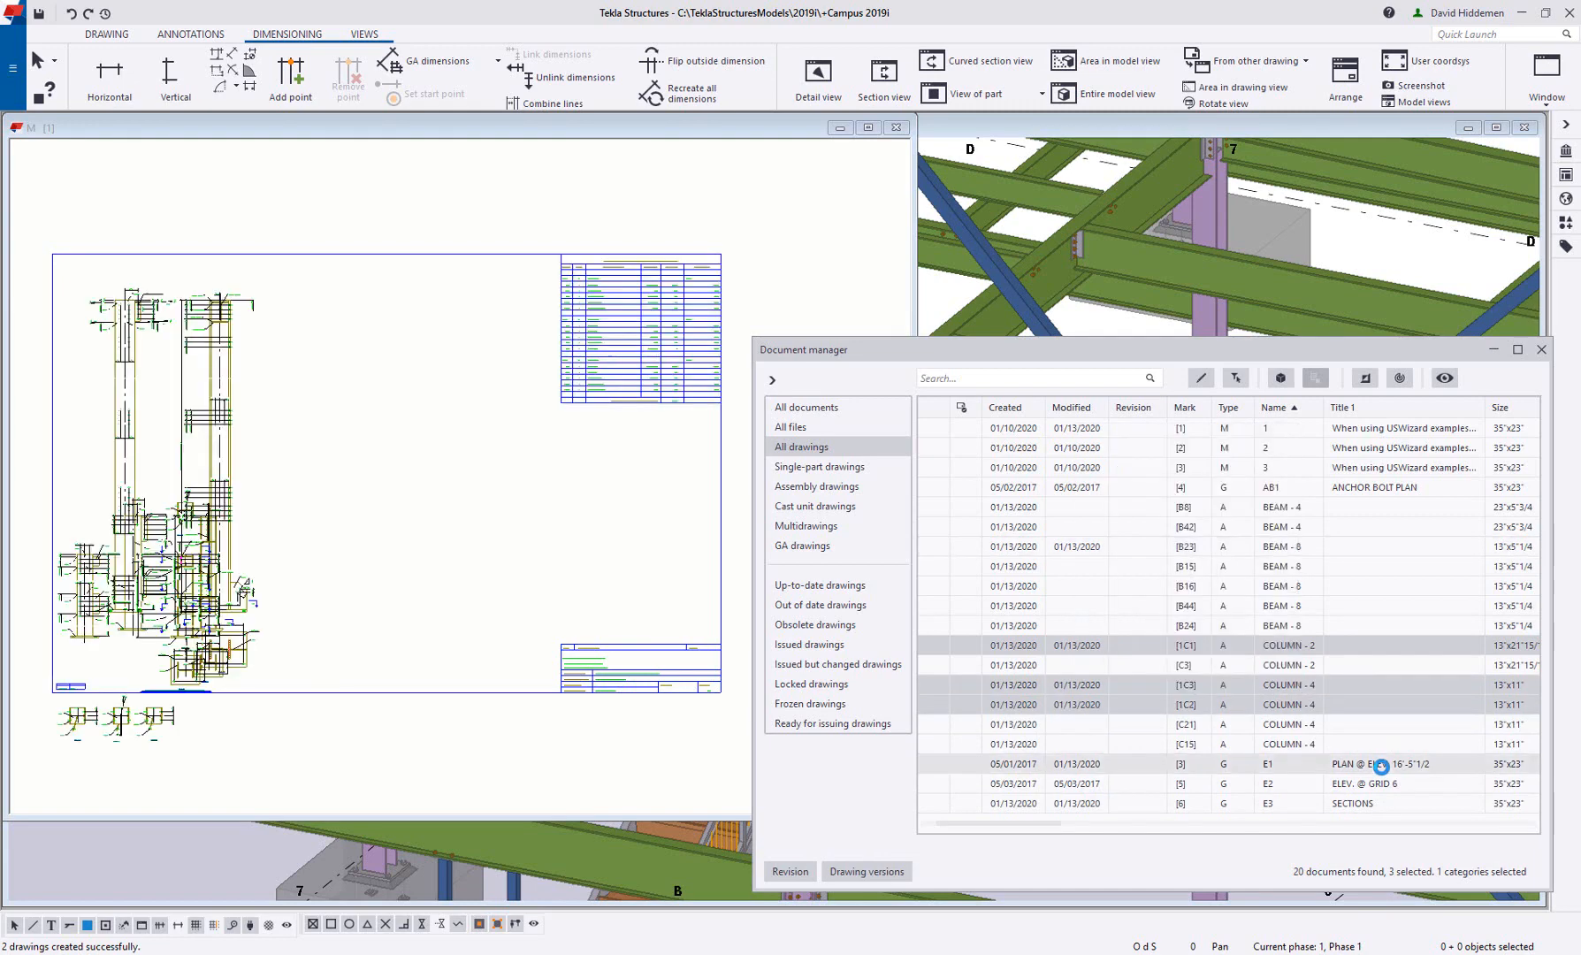
pyautogui.rightClick(567, 537)
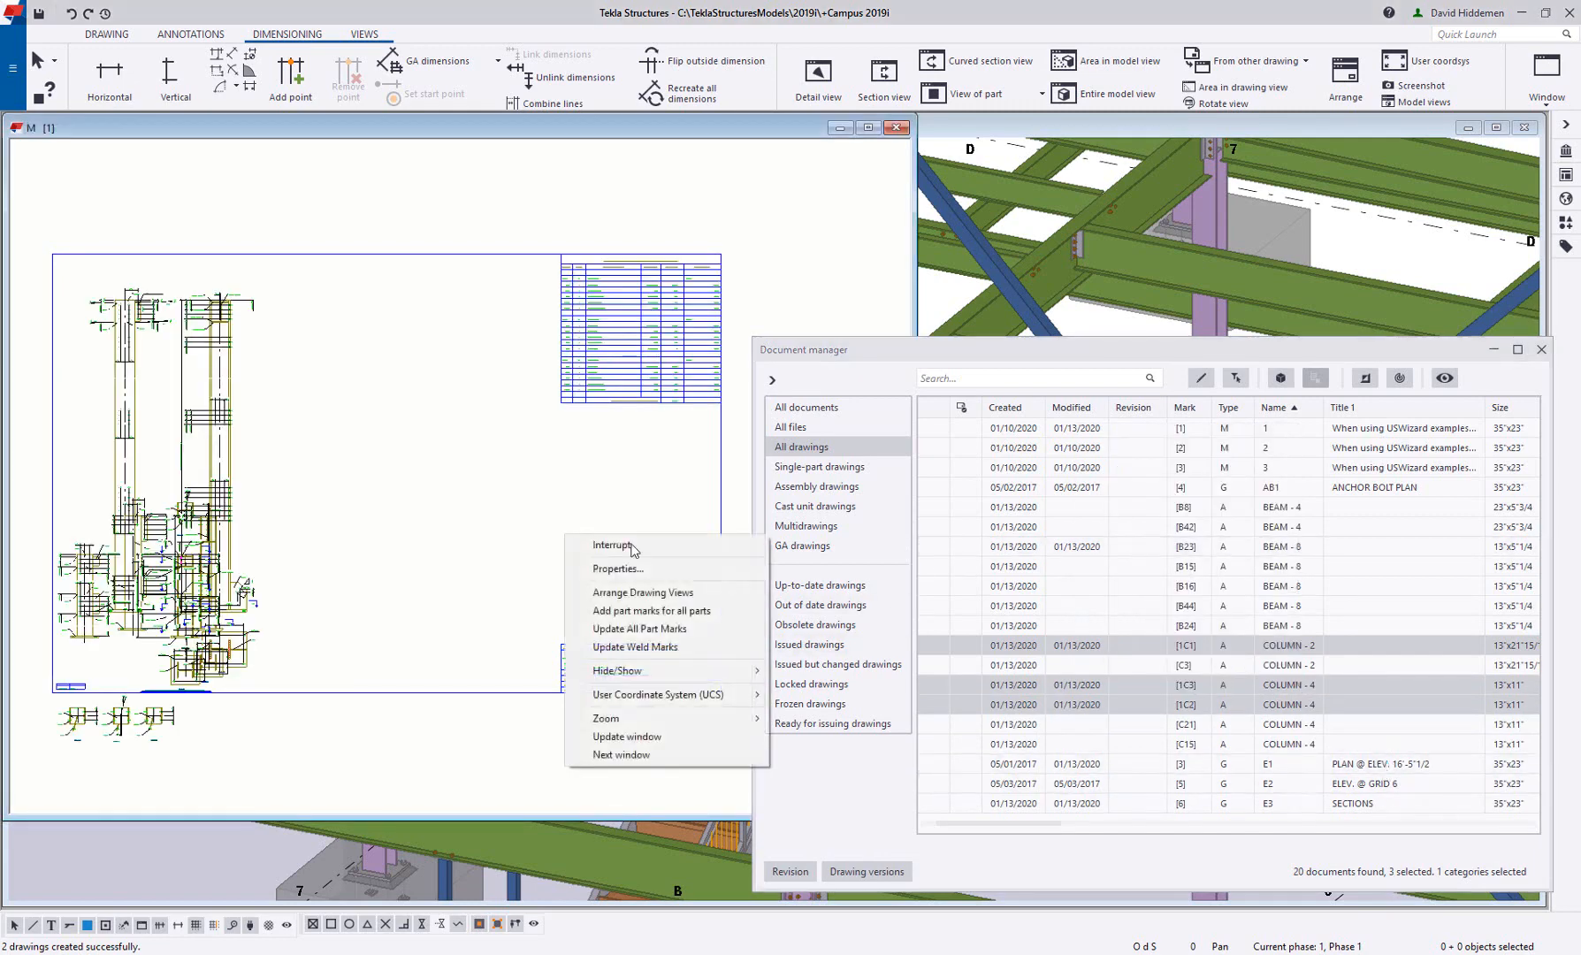
pyautogui.click(643, 593)
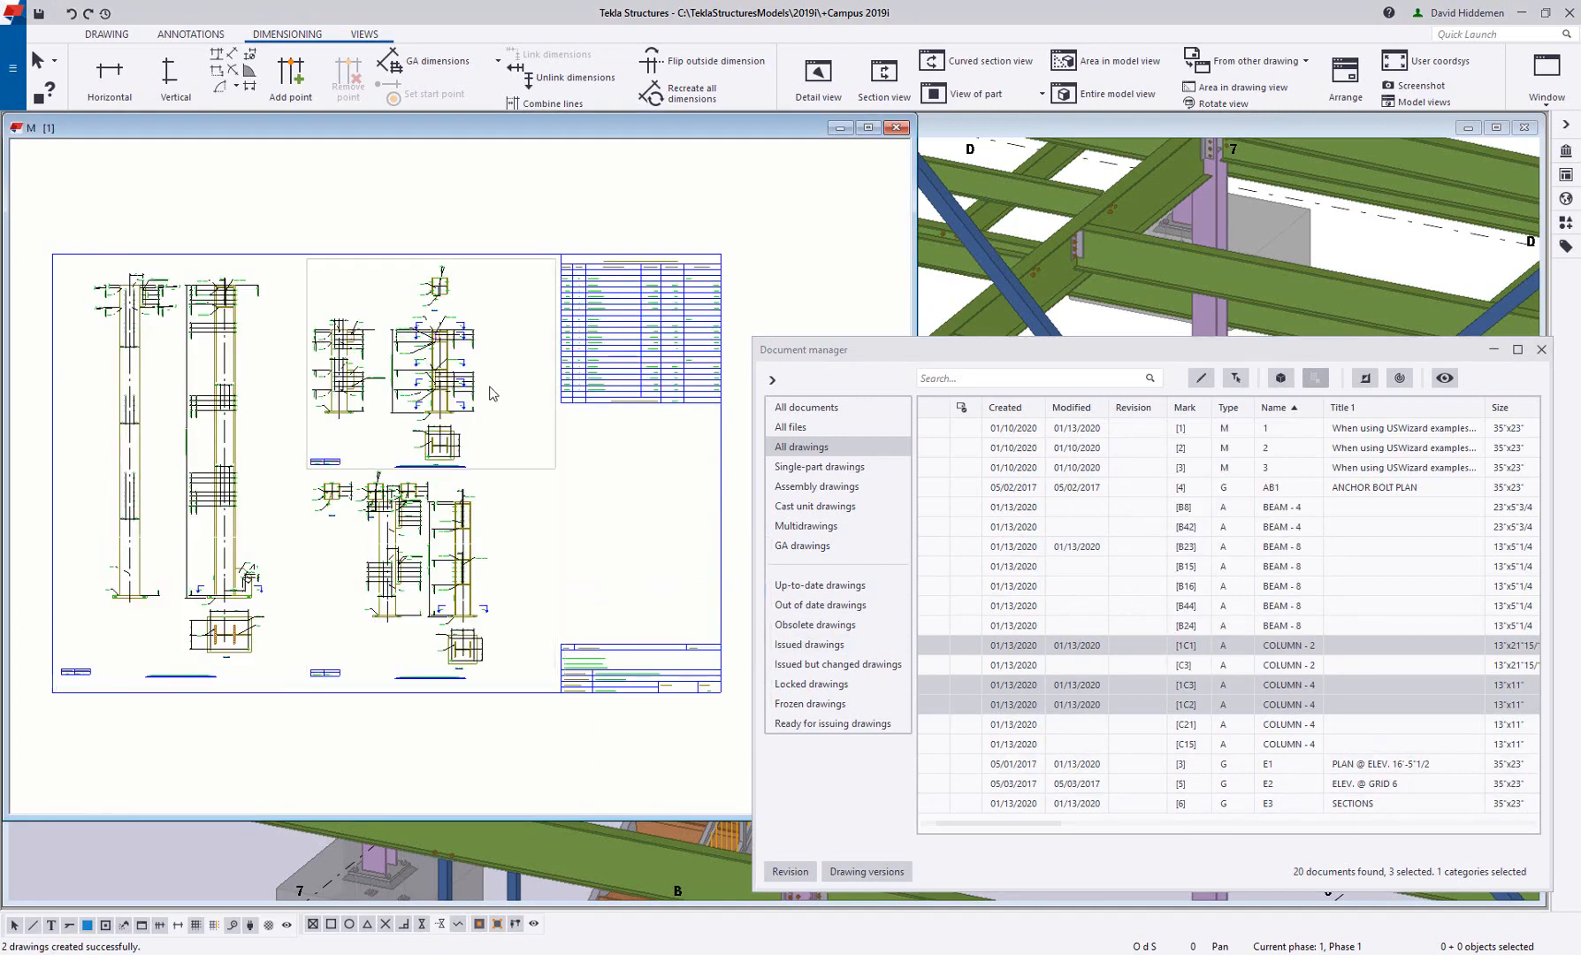